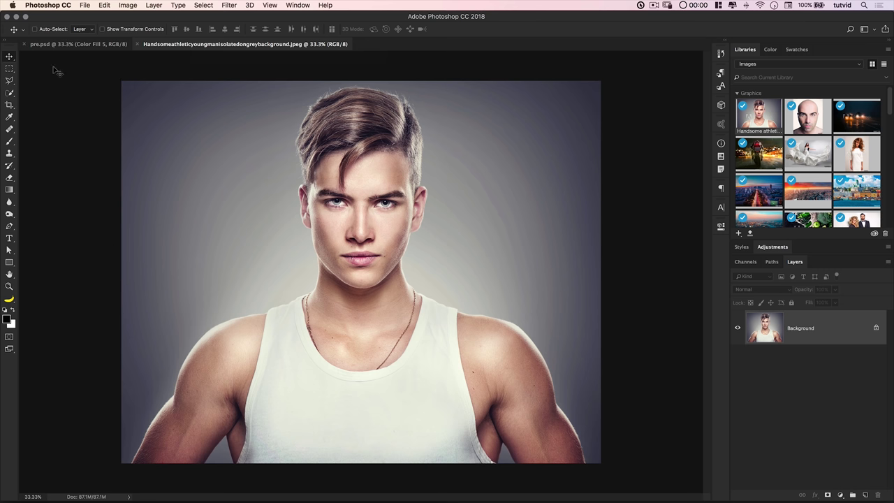
- Use Select > Subject to automatically outline the man in the grey-background portrait
{"action": "left_click", "coordinate": [204, 6]}
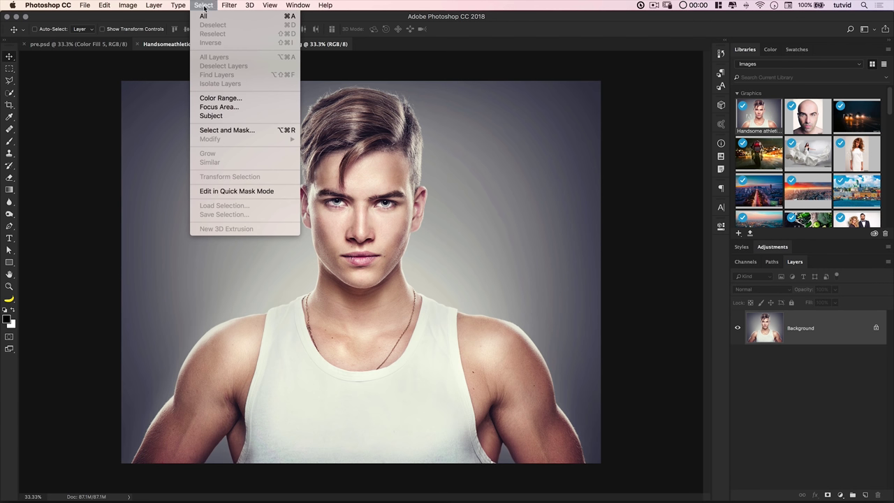
{"action": "left_click", "coordinate": [231, 118]}
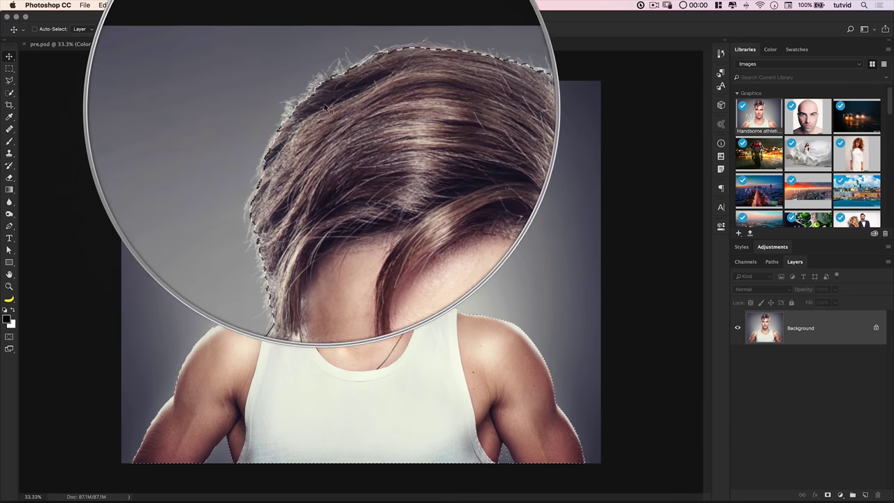
- Open Select and Mask for the man's selection, zoom in on his face, and pick the Refine Edge Brush
{"action": "left_click", "coordinate": [203, 5]}
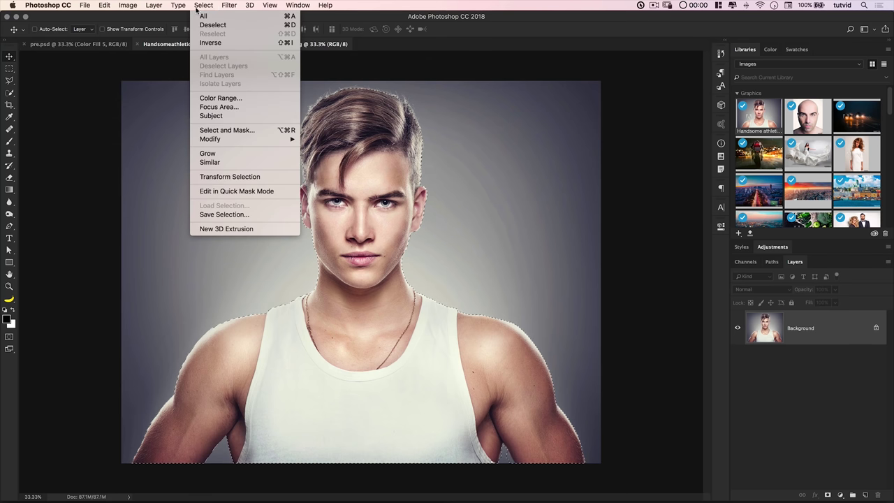
{"action": "left_click", "coordinate": [224, 131]}
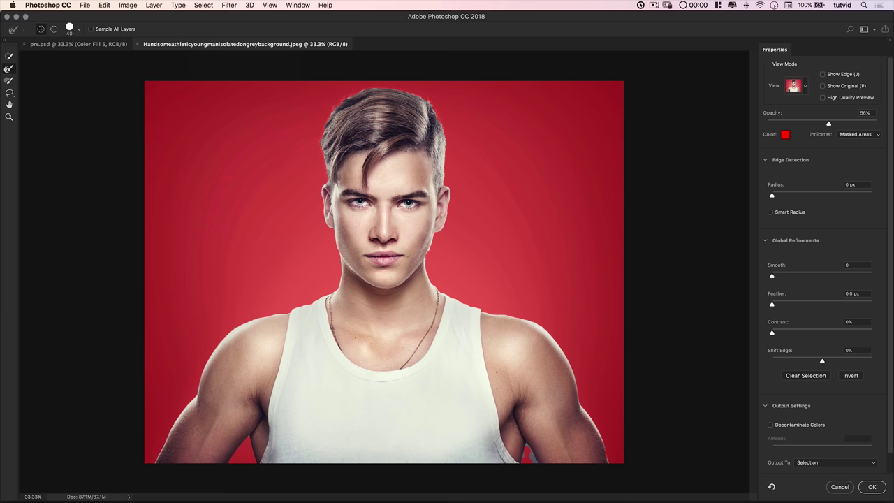
{"action": "key", "text": "z"}
{"action": "left_click_drag", "start_coordinate": [323, 172], "coordinate": [282, 202]}
{"action": "left_click", "coordinate": [282, 202]}
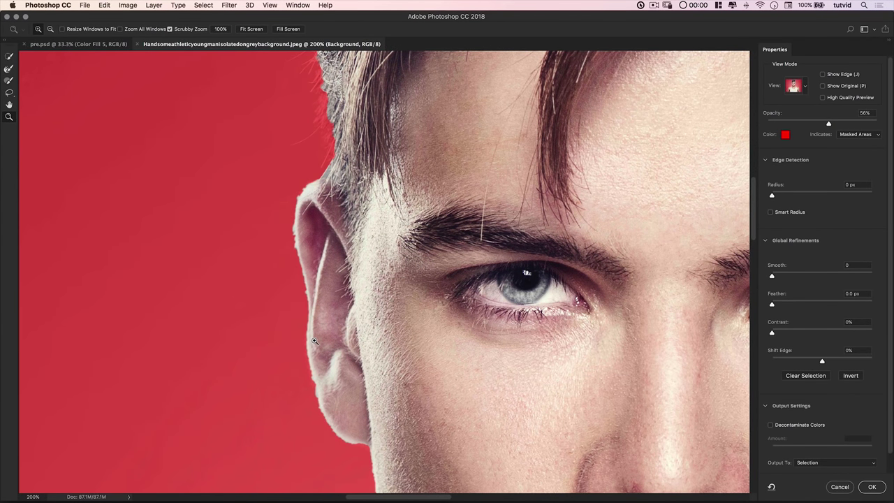
{"action": "left_click", "coordinate": [8, 69]}
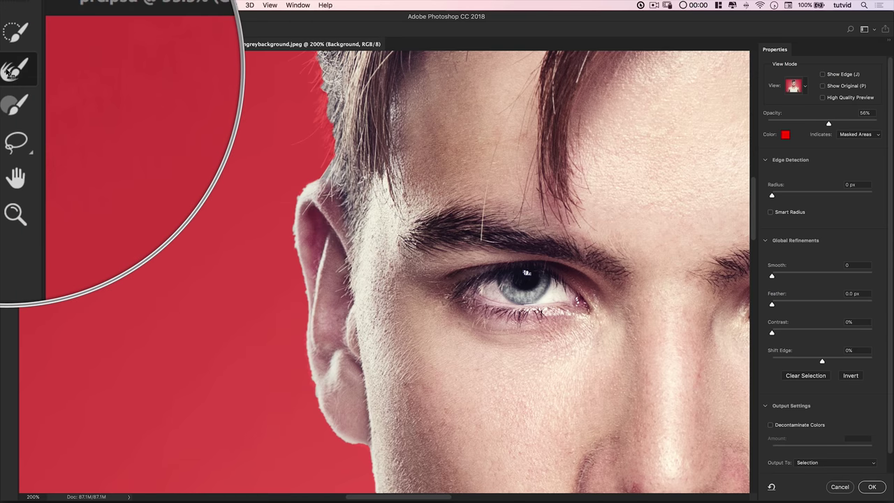
{"action": "scroll", "coordinate": [384, 272], "scroll_direction": "up", "scroll_amount": 5}
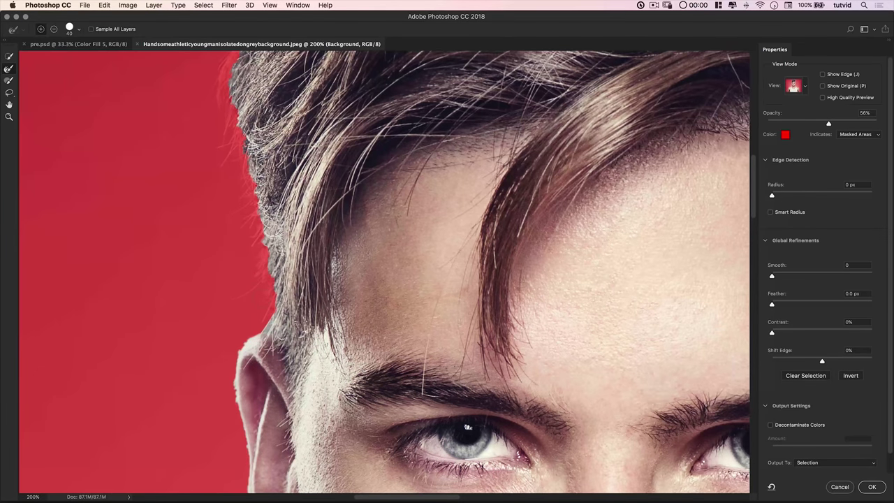
- Enlarge the Refine Edge Brush and paint the grey temple hair into the selection with the Brush
{"action": "key", "text": "bracketright"}
{"action": "key", "text": "bracketright"}
{"action": "key", "text": "bracketright"}
{"action": "key", "text": "bracketright"}
{"action": "key", "text": "bracketright"}
{"action": "key", "text": "bracketright"}
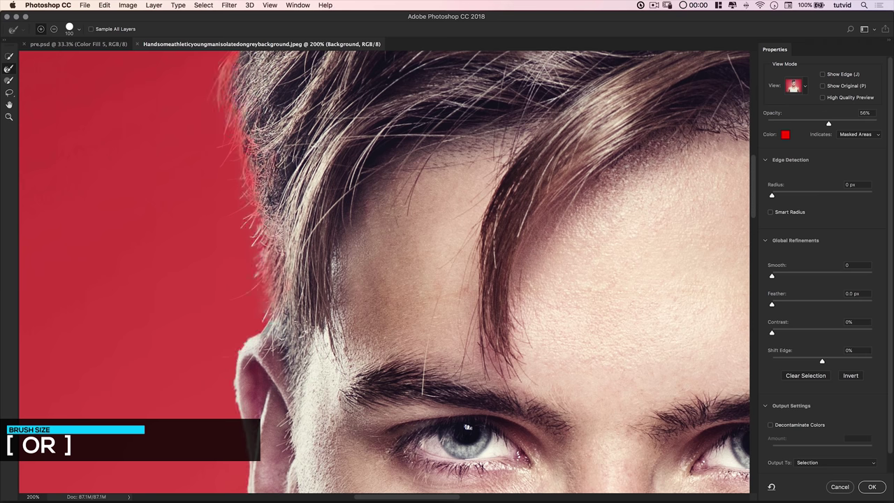
{"action": "scroll", "coordinate": [294, 299], "scroll_direction": "up", "scroll_amount": 2}
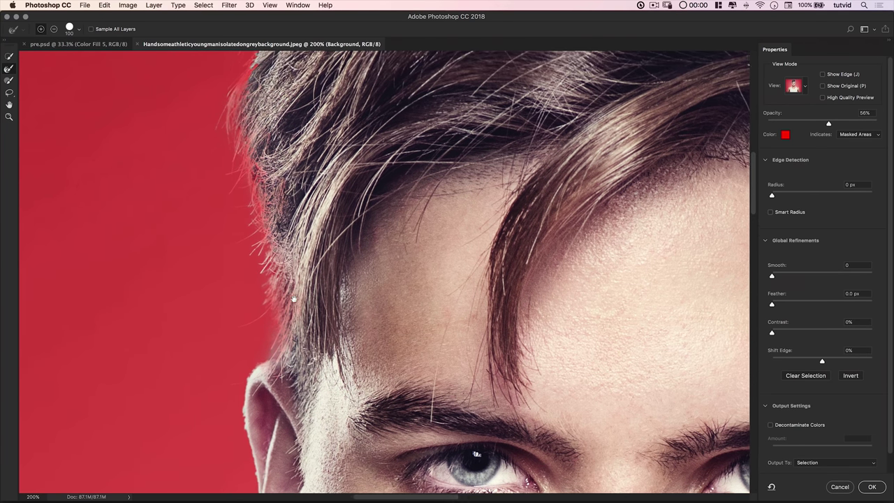
{"action": "left_click", "coordinate": [9, 81]}
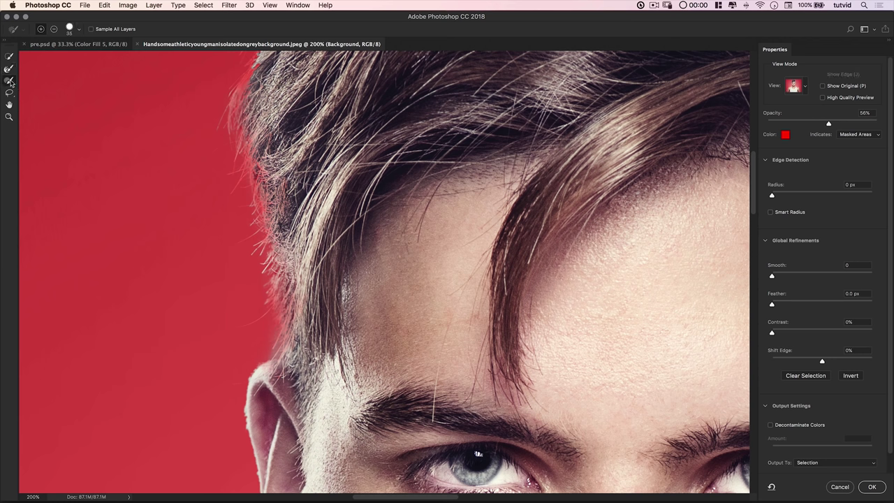
{"action": "mouse_move", "coordinate": [293, 329]}
{"action": "left_mouse_down"}
{"action": "mouse_move", "coordinate": [279, 264]}
{"action": "mouse_move", "coordinate": [273, 363]}
{"action": "mouse_move", "coordinate": [284, 349]}
{"action": "left_mouse_up"}
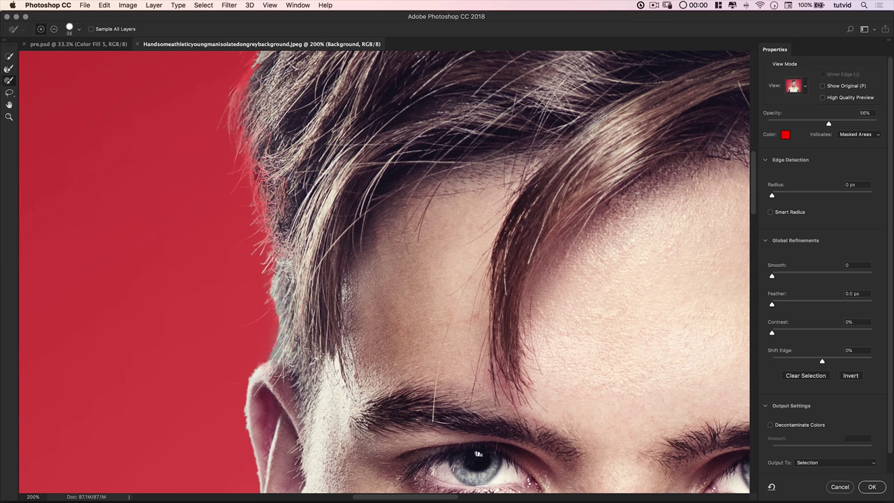
{"action": "scroll", "coordinate": [384, 273], "scroll_direction": "down", "scroll_amount": 5}
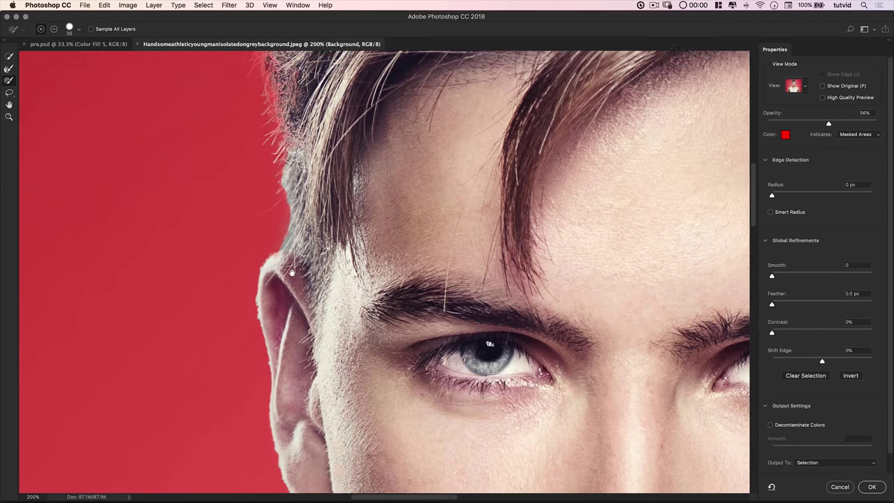
{"action": "key", "text": "alt"}
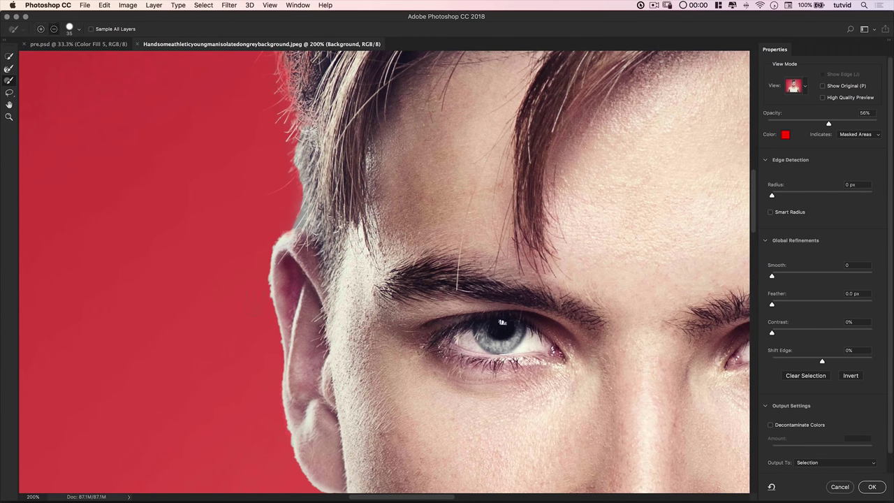
{"action": "key", "text": "alt"}
{"action": "key", "text": "alt"}
- Set the Brush to add mode, then return to the Refine Edge Brush sized 80
{"action": "left_click", "coordinate": [8, 68]}
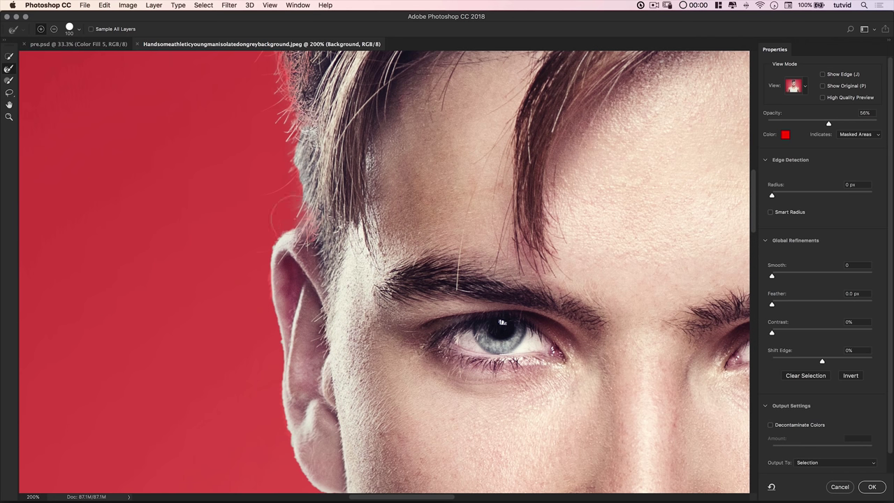
{"action": "left_click", "coordinate": [9, 81]}
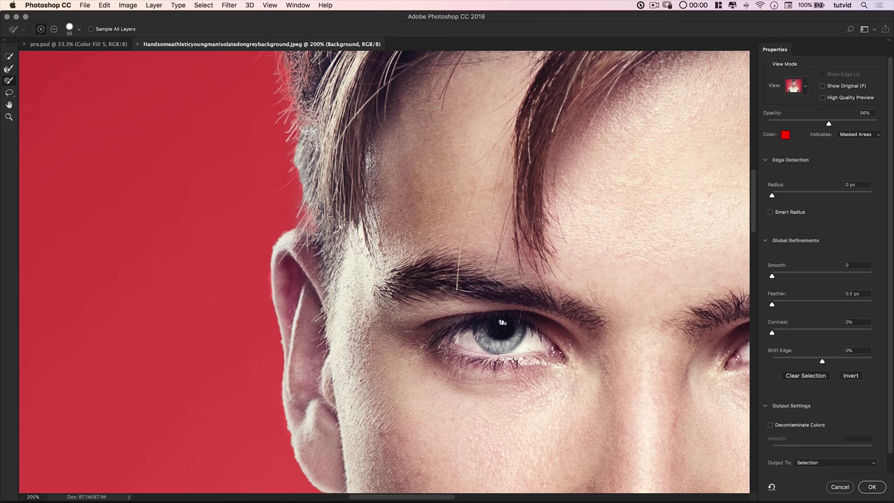
{"action": "scroll", "coordinate": [299, 349], "scroll_direction": "down", "scroll_amount": 5}
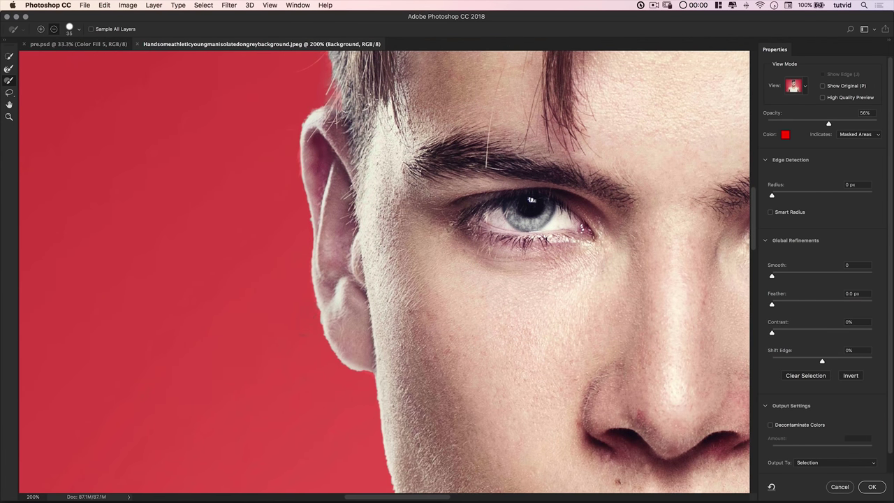
{"action": "key", "text": "alt"}
{"action": "scroll", "coordinate": [432, 197], "scroll_direction": "up", "scroll_amount": 10}
{"action": "left_click", "coordinate": [9, 69]}
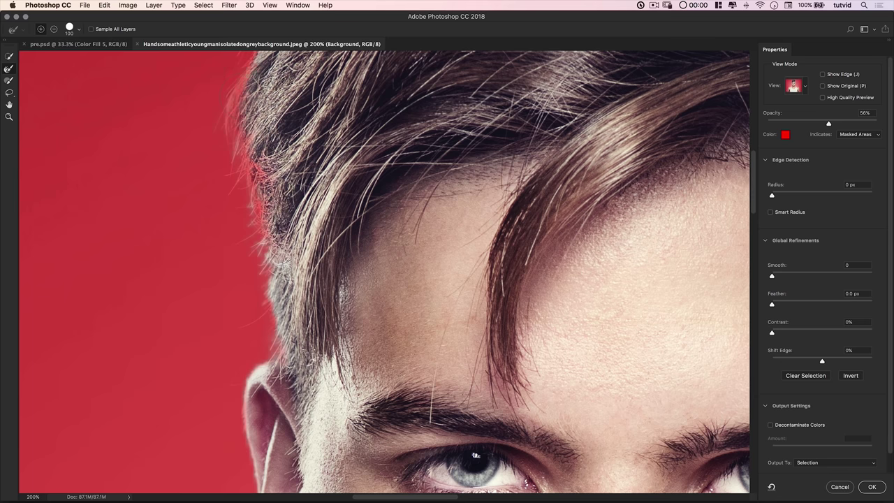
{"action": "scroll", "coordinate": [306, 241], "scroll_direction": "up", "scroll_amount": 4}
{"action": "scroll", "coordinate": [306, 240], "scroll_direction": "up", "scroll_amount": 3}
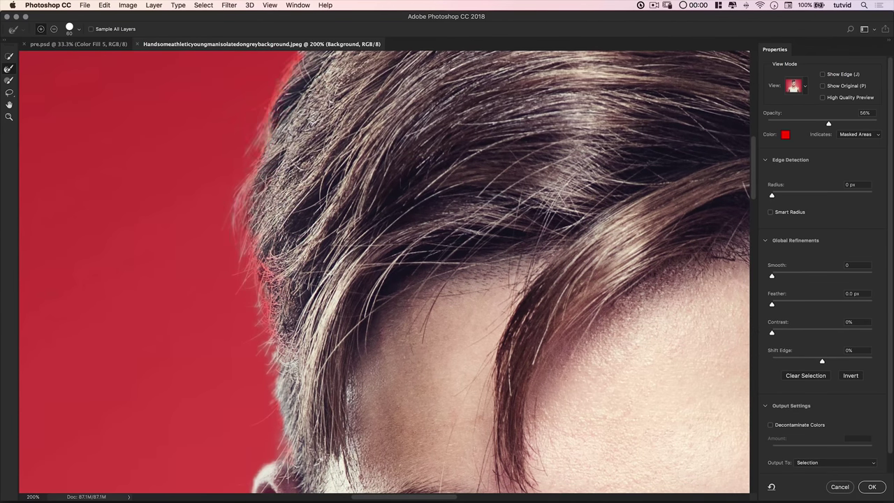
{"action": "scroll", "coordinate": [305, 241], "scroll_direction": "up", "scroll_amount": 5}
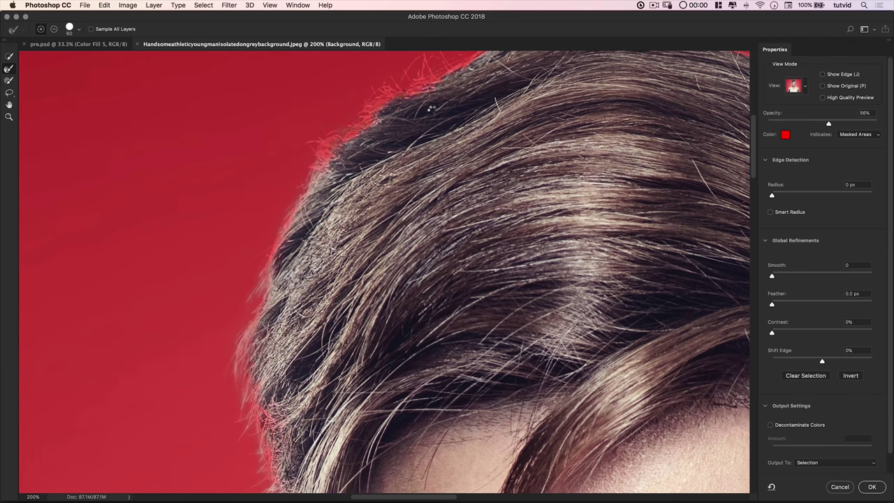
{"action": "key", "text": "super+minus"}
{"action": "scroll", "coordinate": [327, 85], "scroll_direction": "up", "scroll_amount": 3}
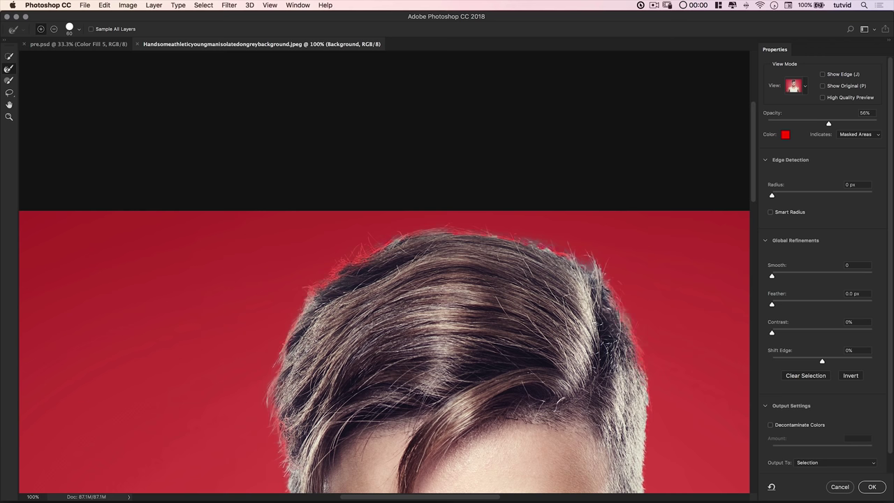
{"action": "left_click_drag", "start_coordinate": [552, 329], "coordinate": [382, 174]}
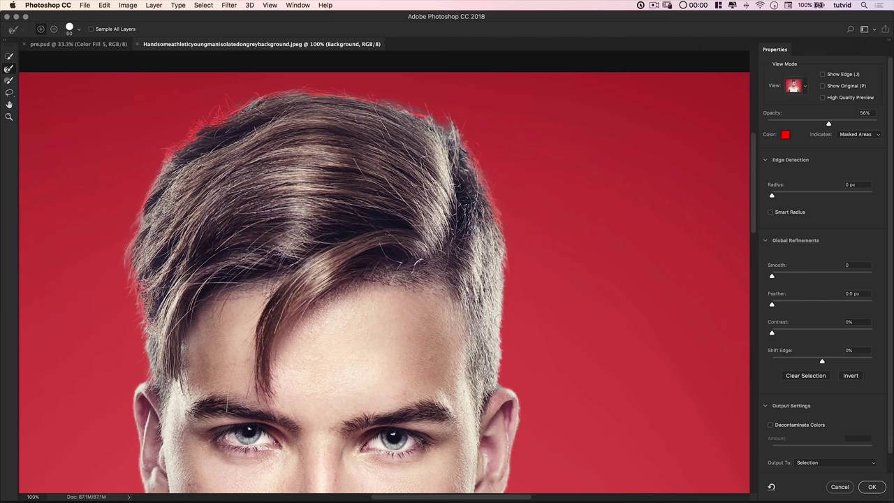
{"action": "left_click_drag", "start_coordinate": [508, 334], "coordinate": [479, 165]}
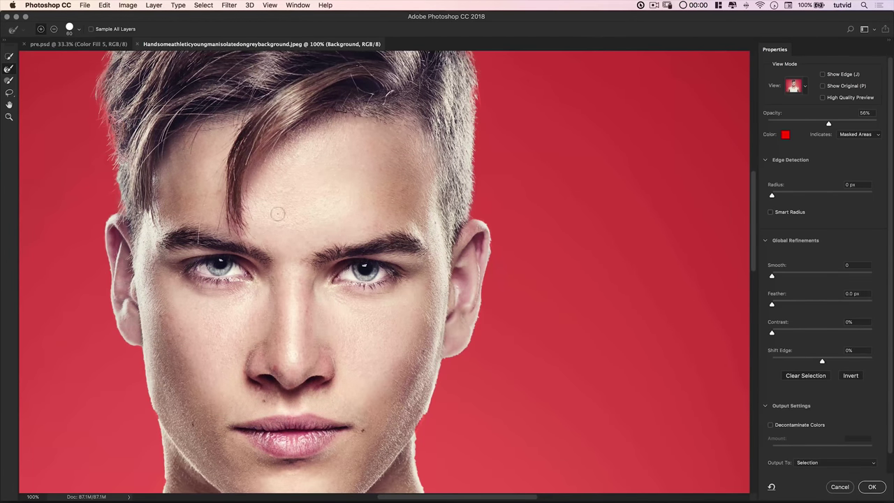
{"action": "left_click_drag", "start_coordinate": [387, 421], "coordinate": [417, 292]}
{"action": "key", "text": "z"}
{"action": "left_click", "coordinate": [465, 367]}
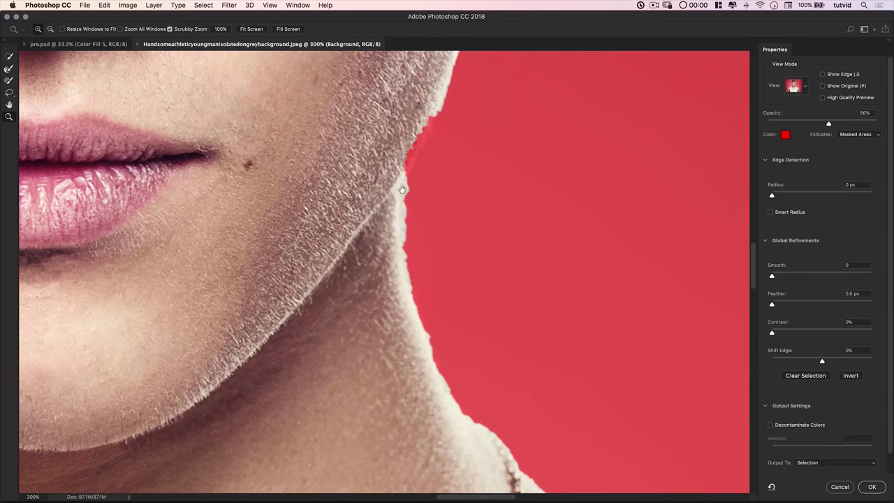
- Refine the mask edge along the jawline and lower ear, clearing the red fringe
{"action": "mouse_move", "coordinate": [402, 190]}
{"action": "left_mouse_down"}
{"action": "mouse_move", "coordinate": [330, 273]}
{"action": "mouse_move", "coordinate": [331, 289]}
{"action": "left_mouse_up"}
{"action": "left_click", "coordinate": [9, 79]}
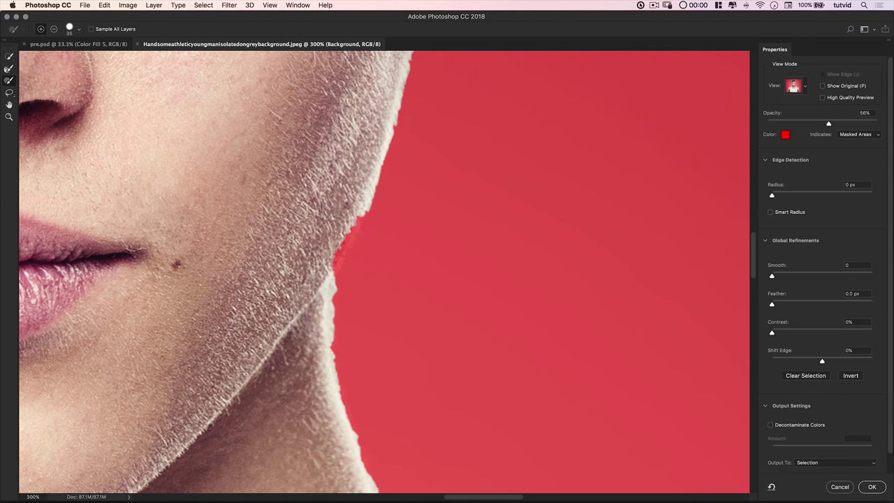
{"action": "mouse_move", "coordinate": [334, 241]}
{"action": "left_mouse_down"}
{"action": "mouse_move", "coordinate": [354, 225]}
{"action": "mouse_move", "coordinate": [326, 275]}
{"action": "mouse_move", "coordinate": [356, 217]}
{"action": "left_mouse_up"}
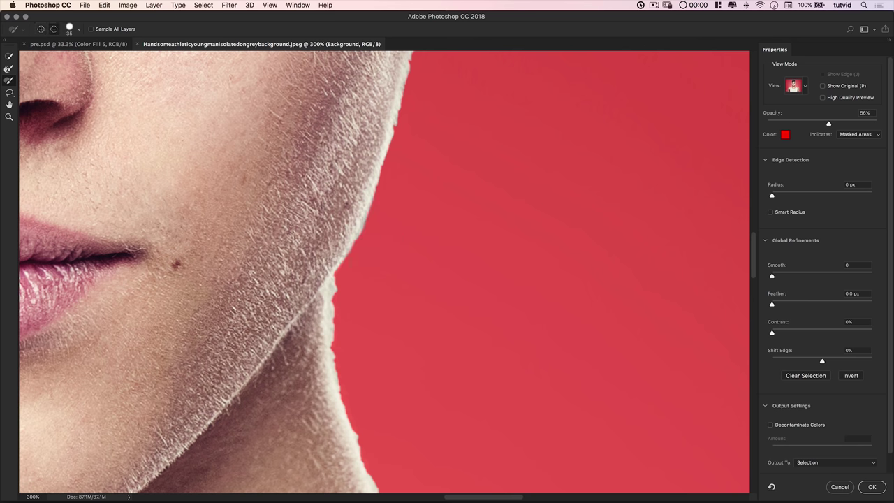
{"action": "scroll", "coordinate": [325, 297], "scroll_direction": "up", "scroll_amount": 5}
{"action": "mouse_move", "coordinate": [338, 271]}
{"action": "left_mouse_down"}
{"action": "mouse_move", "coordinate": [329, 255]}
{"action": "mouse_move", "coordinate": [335, 231]}
{"action": "mouse_move", "coordinate": [328, 264]}
{"action": "left_mouse_up"}
{"action": "left_click_drag", "start_coordinate": [350, 177], "coordinate": [377, 166]}
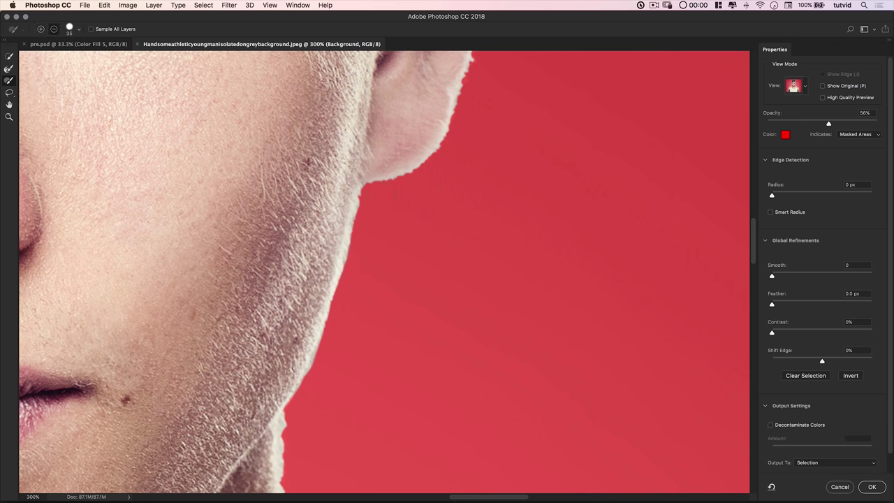
{"action": "mouse_move", "coordinate": [479, 143]}
{"action": "left_mouse_down"}
{"action": "mouse_move", "coordinate": [361, 319]}
{"action": "mouse_move", "coordinate": [334, 333]}
{"action": "left_mouse_up"}
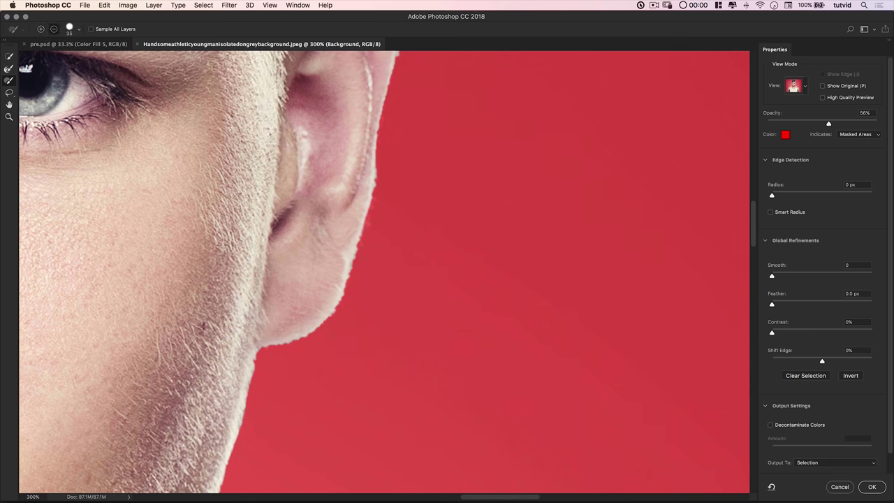
{"action": "left_click_drag", "start_coordinate": [428, 234], "coordinate": [408, 412]}
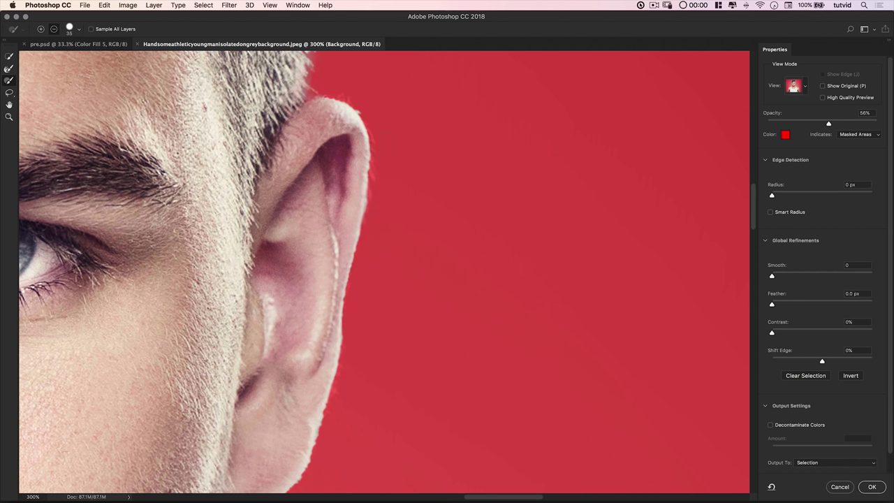
- Refine the top hair edge leftward along the hairline with a size 30 brush to capture stray strands
{"action": "key", "text": "alt"}
{"action": "left_click_drag", "start_coordinate": [300, 172], "coordinate": [354, 365]}
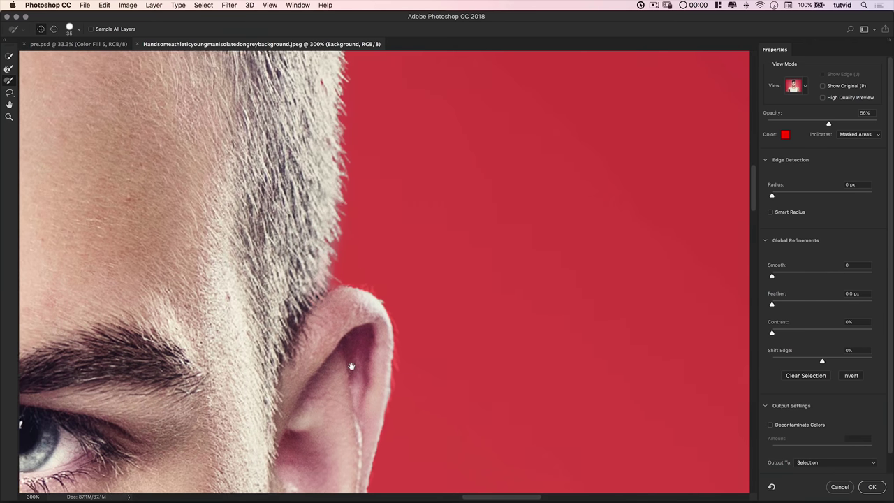
{"action": "left_click_drag", "start_coordinate": [343, 70], "coordinate": [363, 278]}
{"action": "scroll", "coordinate": [362, 279], "scroll_direction": "down", "scroll_amount": 5}
{"action": "scroll", "coordinate": [361, 279], "scroll_direction": "right", "scroll_amount": 5}
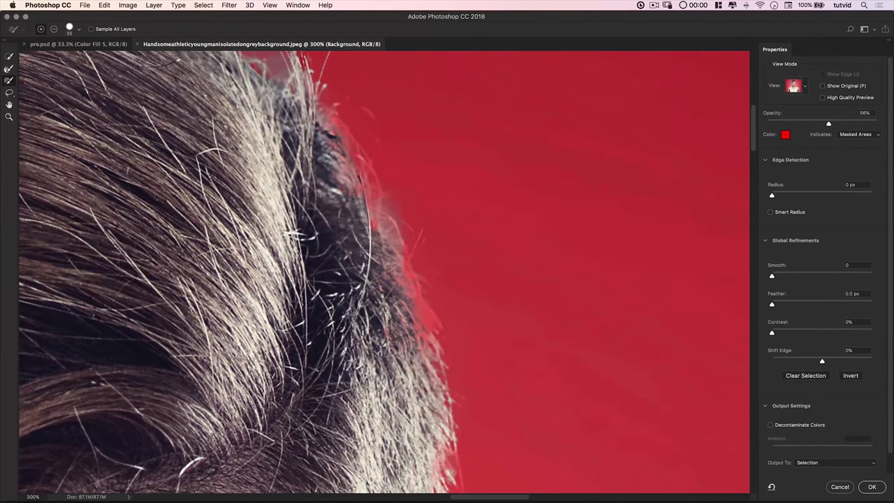
{"action": "left_click_drag", "start_coordinate": [423, 339], "coordinate": [335, 139]}
{"action": "scroll", "coordinate": [317, 162], "scroll_direction": "up", "scroll_amount": 6}
{"action": "scroll", "coordinate": [317, 162], "scroll_direction": "left", "scroll_amount": 6}
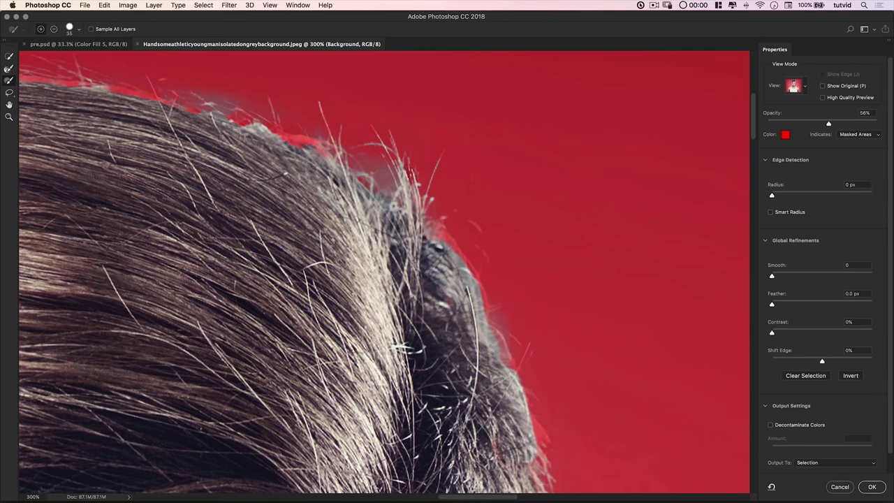
{"action": "left_click_drag", "start_coordinate": [253, 126], "coordinate": [236, 119]}
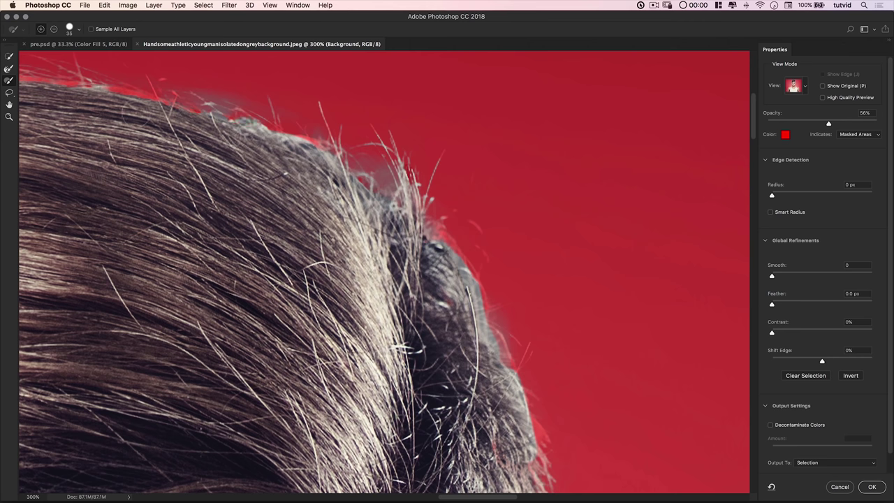
{"action": "mouse_move", "coordinate": [150, 98]}
{"action": "left_mouse_down"}
{"action": "mouse_move", "coordinate": [115, 105]}
{"action": "mouse_move", "coordinate": [108, 94]}
{"action": "left_mouse_up"}
{"action": "scroll", "coordinate": [419, 265], "scroll_direction": "up", "scroll_amount": 10}
{"action": "scroll", "coordinate": [419, 265], "scroll_direction": "left", "scroll_amount": 6}
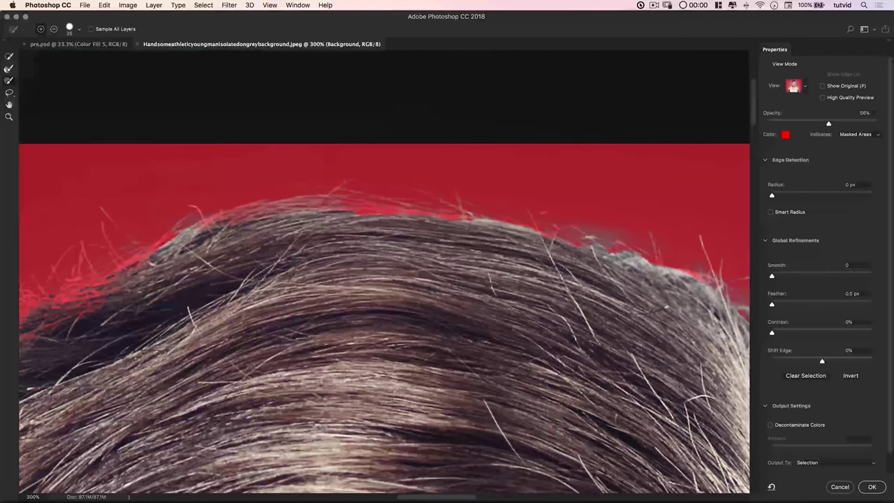
- Refine the hair edge across the crown and up the side of the head, then fit the portrait on screen
{"action": "mouse_move", "coordinate": [269, 218]}
{"action": "left_mouse_down"}
{"action": "mouse_move", "coordinate": [206, 226]}
{"action": "mouse_move", "coordinate": [349, 203]}
{"action": "mouse_move", "coordinate": [387, 208]}
{"action": "mouse_move", "coordinate": [418, 235]}
{"action": "mouse_move", "coordinate": [433, 227]}
{"action": "left_mouse_up"}
{"action": "left_click_drag", "start_coordinate": [230, 256], "coordinate": [614, 211]}
{"action": "mouse_move", "coordinate": [311, 359]}
{"action": "left_mouse_down"}
{"action": "mouse_move", "coordinate": [318, 342]}
{"action": "mouse_move", "coordinate": [391, 290]}
{"action": "mouse_move", "coordinate": [493, 236]}
{"action": "left_mouse_up"}
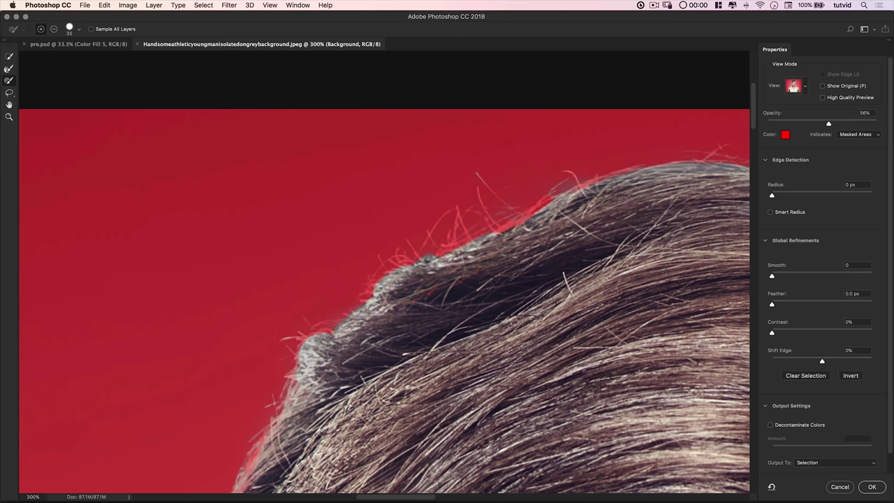
{"action": "scroll", "coordinate": [384, 273], "scroll_direction": "down", "scroll_amount": 10}
{"action": "scroll", "coordinate": [384, 272], "scroll_direction": "left", "scroll_amount": 5}
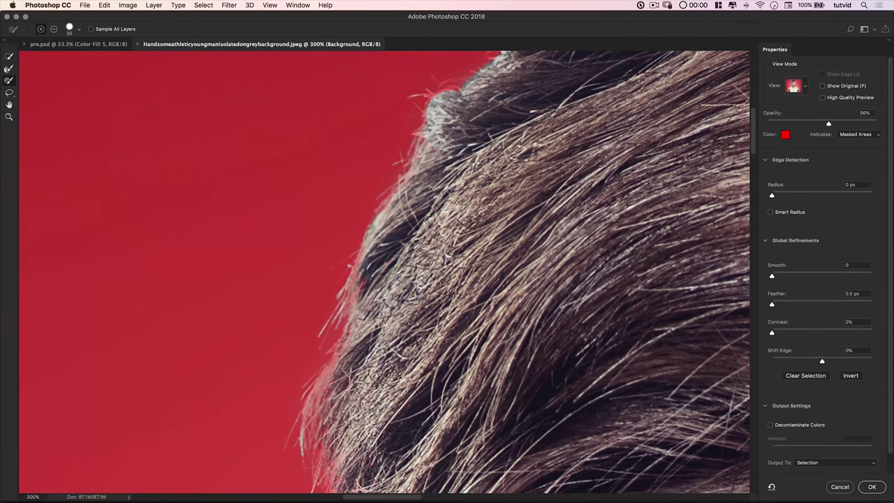
{"action": "scroll", "coordinate": [398, 217], "scroll_direction": "down", "scroll_amount": 5}
{"action": "scroll", "coordinate": [398, 217], "scroll_direction": "down", "scroll_amount": 2}
{"action": "scroll", "coordinate": [398, 217], "scroll_direction": "left", "scroll_amount": 1}
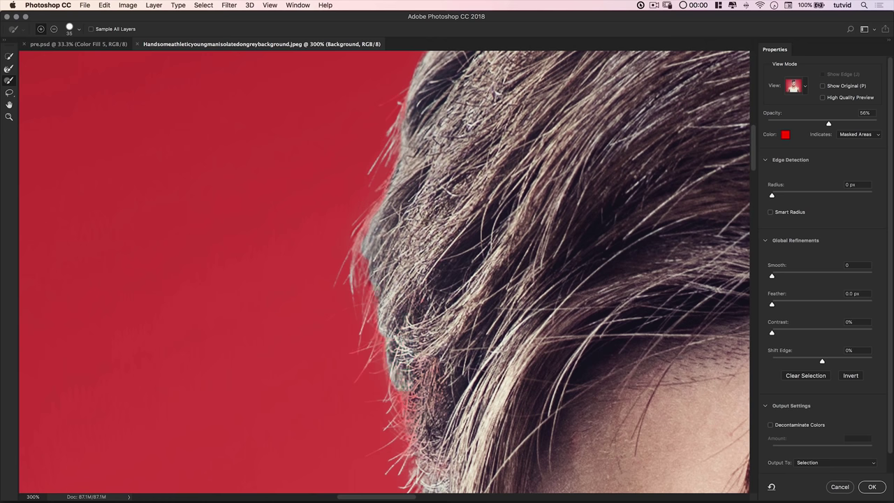
{"action": "left_click_drag", "start_coordinate": [457, 241], "coordinate": [471, 183]}
{"action": "scroll", "coordinate": [470, 183], "scroll_direction": "down", "scroll_amount": 2}
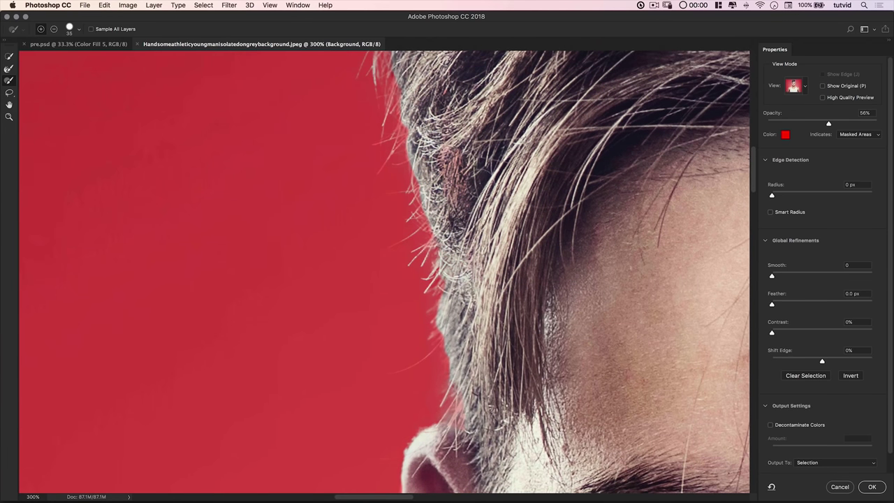
{"action": "key", "text": "super+0"}
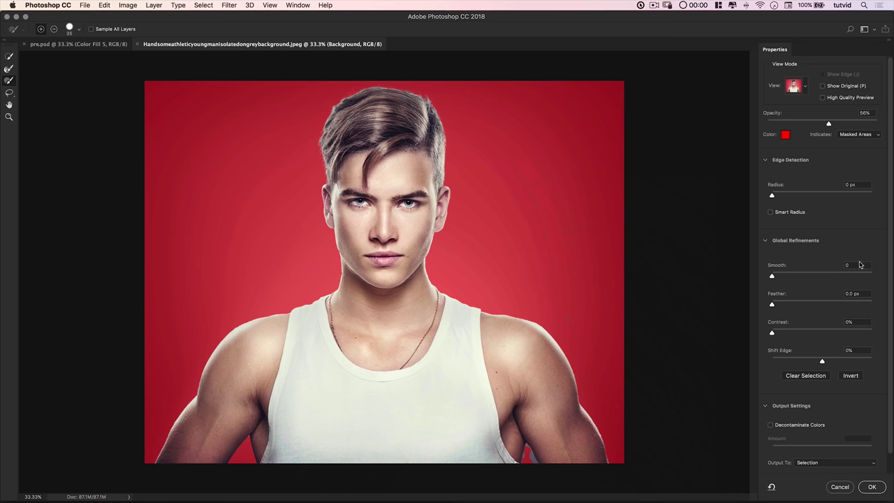
- Output the refined selection to a New Layer with Layer Mask
{"action": "scroll", "coordinate": [882, 265], "scroll_direction": "down", "scroll_amount": 1}
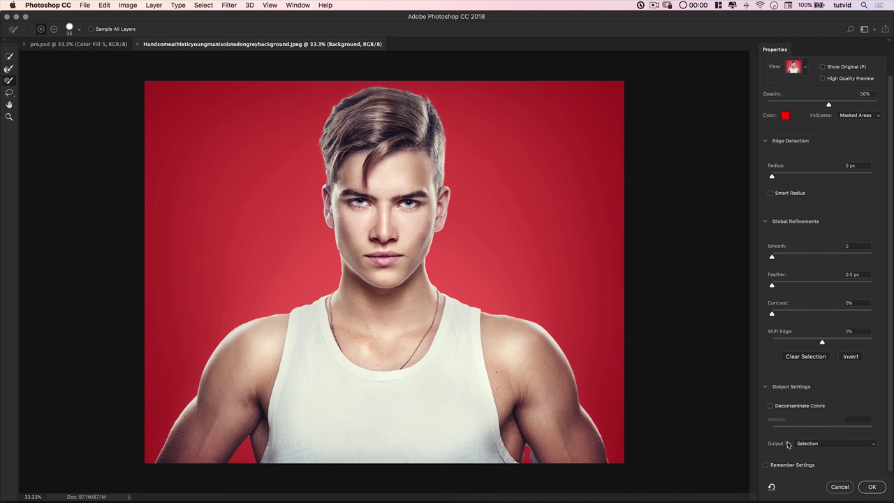
{"action": "left_click", "coordinate": [817, 444]}
{"action": "left_click", "coordinate": [824, 464]}
{"action": "left_click", "coordinate": [873, 488]}
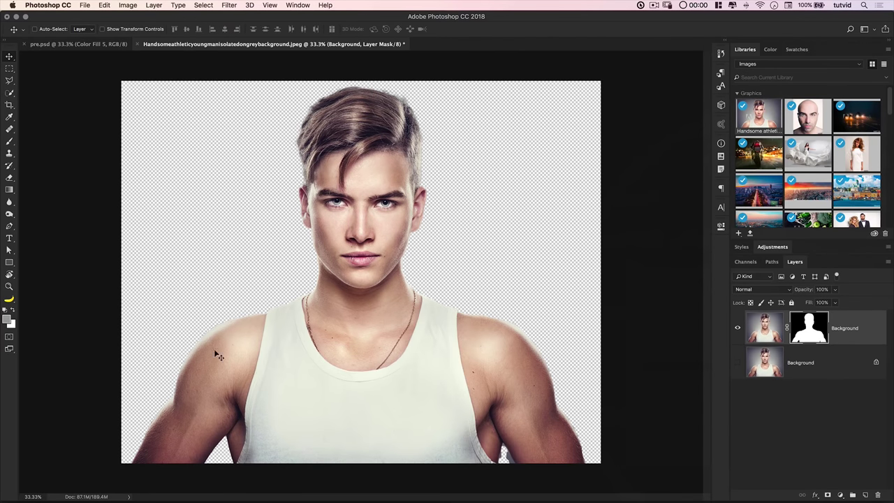
- Pick the Polygonal Lasso Tool and start an outline just below the chin
{"action": "left_click", "coordinate": [10, 81]}
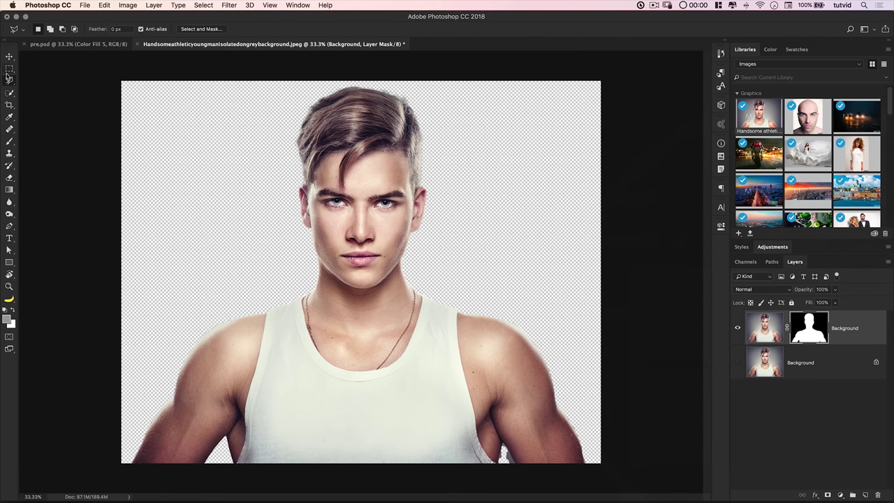
{"action": "left_click_drag", "start_coordinate": [10, 81], "coordinate": [33, 89]}
{"action": "left_click", "coordinate": [414, 258]}
- Draw a polygonal selection around the shoulders and torso, closing it at the neck
{"action": "left_click", "coordinate": [582, 285]}
{"action": "left_click", "coordinate": [614, 477]}
{"action": "left_click", "coordinate": [93, 479]}
{"action": "left_click", "coordinate": [113, 370]}
{"action": "left_click", "coordinate": [313, 265]}
- Fill the selected body area of the mask with Black via Edit > Fill, then deselect
{"action": "left_click", "coordinate": [104, 5]}
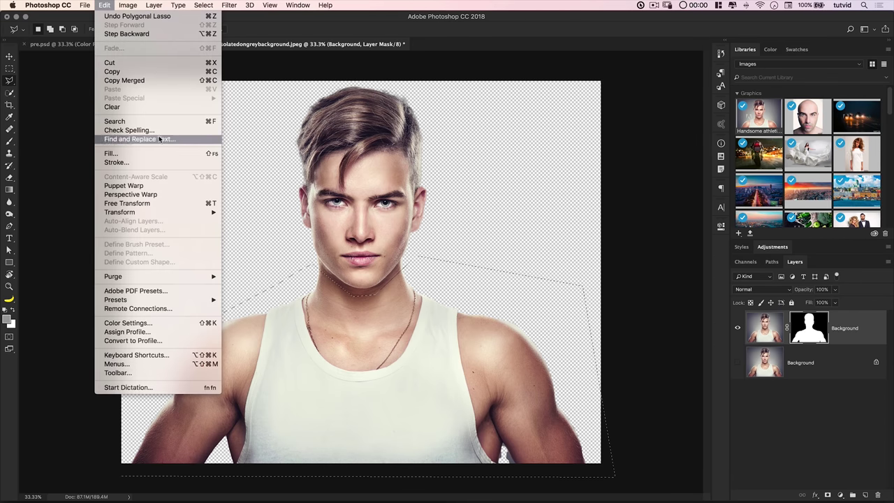
{"action": "left_click", "coordinate": [142, 153]}
{"action": "left_click", "coordinate": [369, 237]}
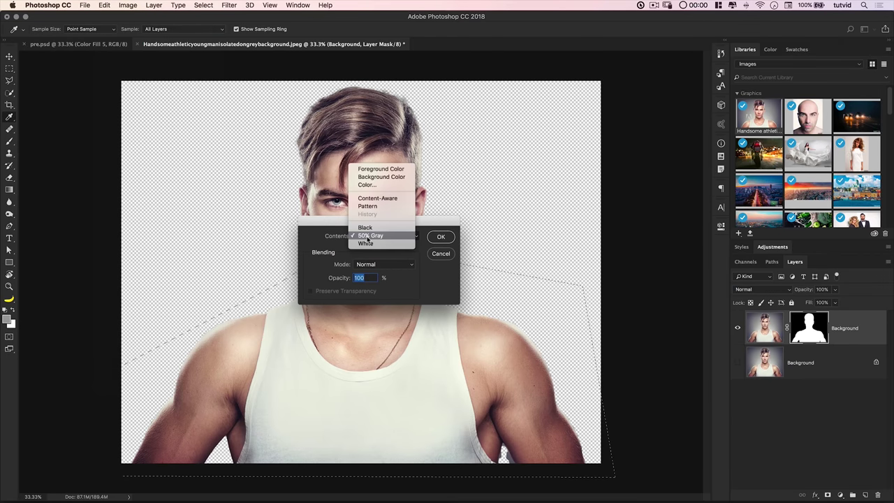
{"action": "left_click", "coordinate": [365, 228]}
{"action": "left_click", "coordinate": [440, 236]}
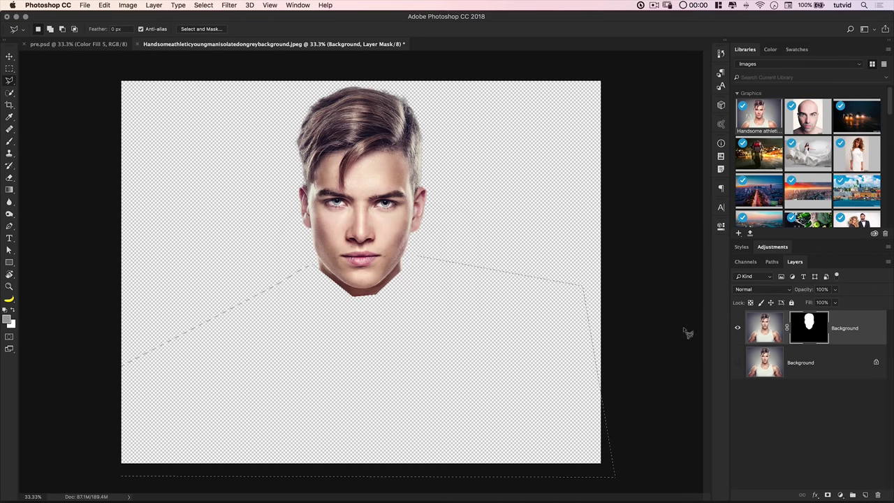
{"action": "key", "text": "super+d"}
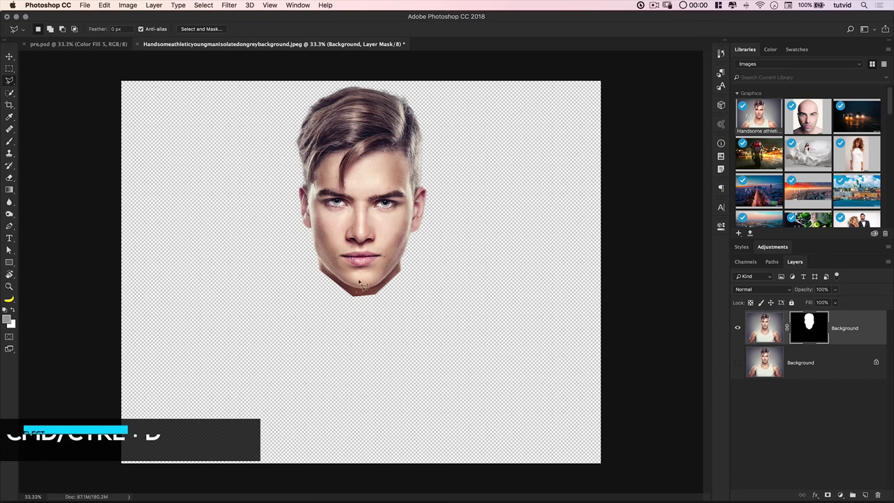
- Zoom to 100% to inspect the face, then collapse the Libraries panel
{"action": "key", "text": "z"}
{"action": "key", "text": "super+equal"}
{"action": "key", "text": "super+equal"}
{"action": "key", "text": "super+equal"}
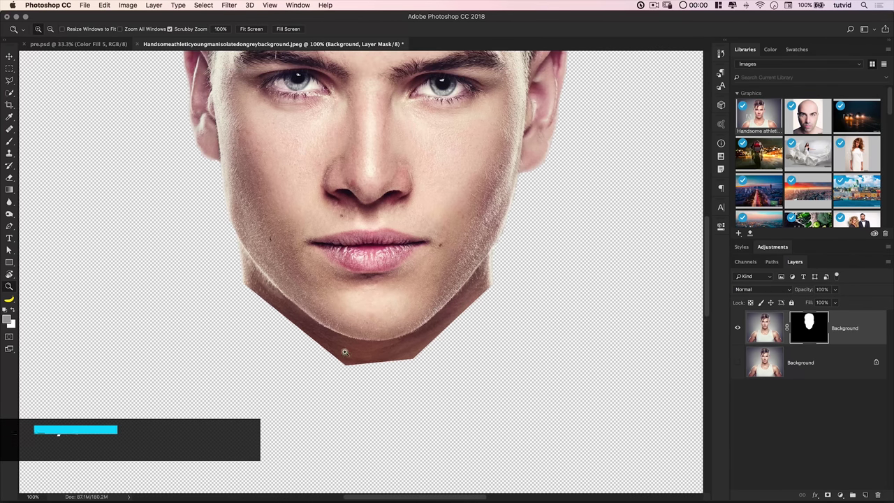
{"action": "scroll", "coordinate": [307, 349], "scroll_direction": "up", "scroll_amount": 10}
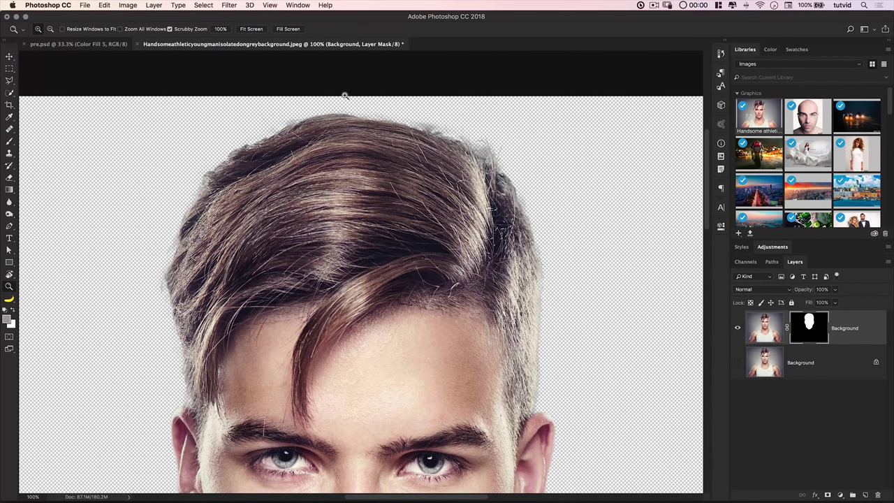
{"action": "scroll", "coordinate": [303, 320], "scroll_direction": "down", "scroll_amount": 10}
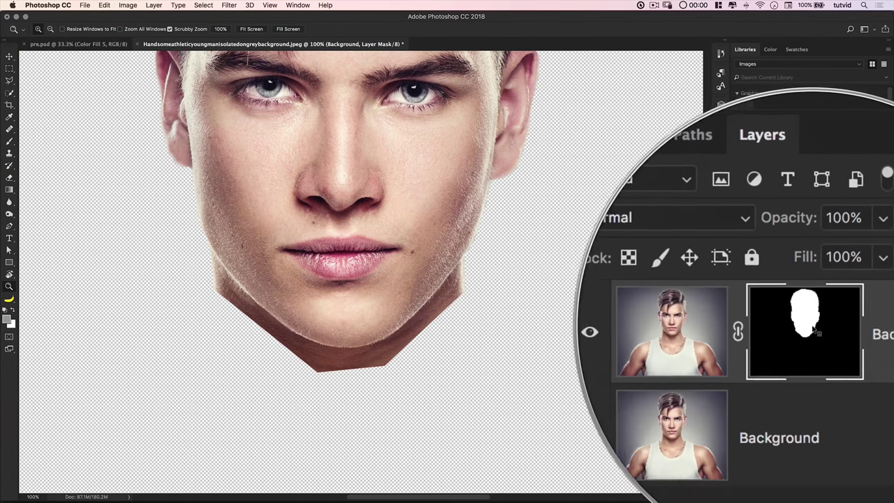
{"action": "double_click", "coordinate": [748, 50]}
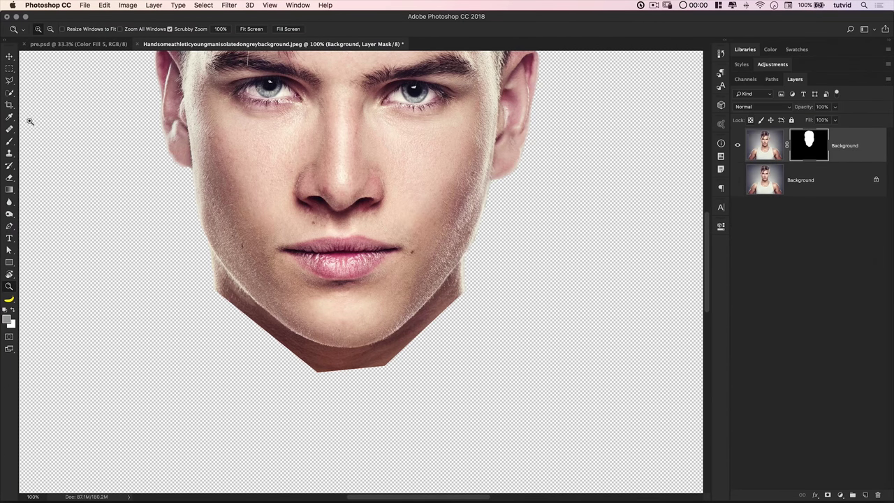
{"action": "left_click", "coordinate": [10, 141]}
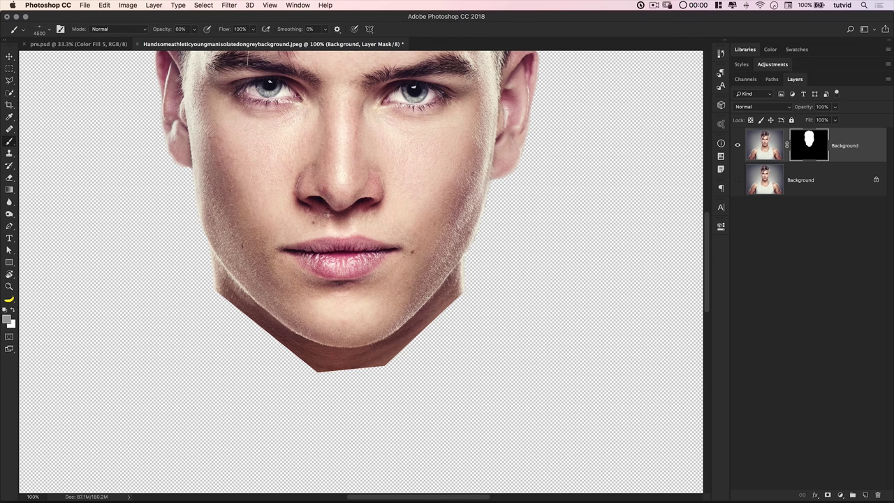
- Choose the 175 px soft brush preset, reduce its size, and set black as the painting colour
{"action": "right_click", "coordinate": [335, 217]}
{"action": "left_click", "coordinate": [406, 137]}
{"action": "left_click_drag", "start_coordinate": [420, 99], "coordinate": [414, 99]}
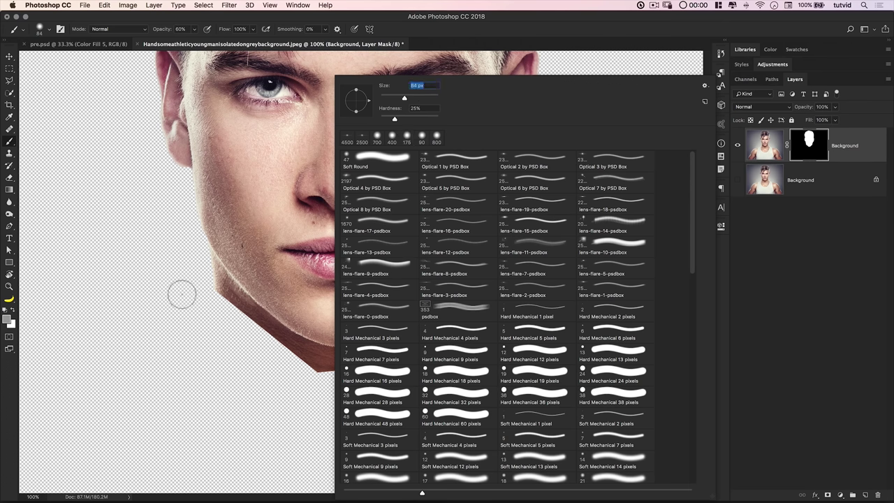
{"action": "key", "text": "Return"}
{"action": "left_click", "coordinate": [5, 310]}
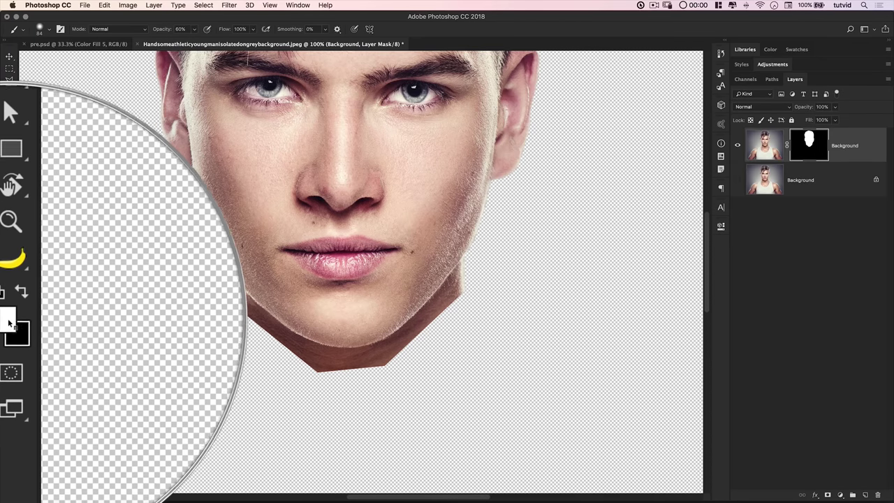
{"action": "key", "text": "x"}
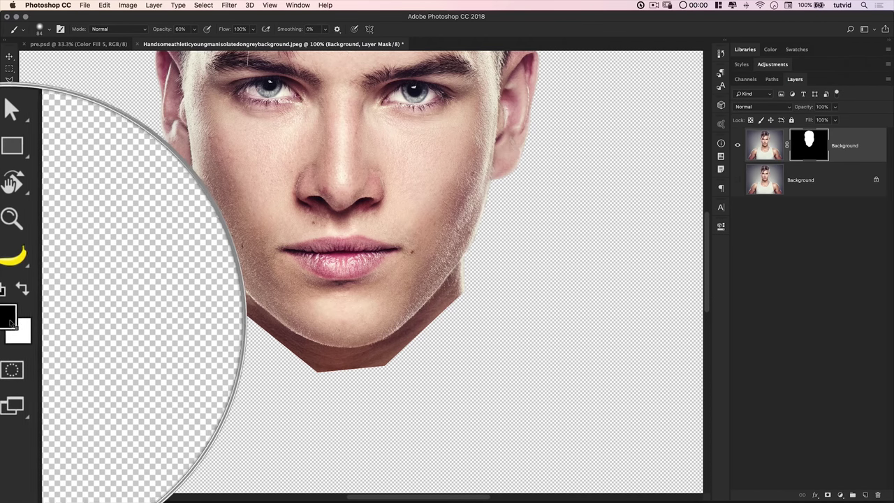
- Paint away the left jaw edge on the mask, then the shadow under the chin at 100% opacity
{"action": "mouse_move", "coordinate": [201, 283]}
{"action": "left_mouse_down"}
{"action": "mouse_move", "coordinate": [259, 337]}
{"action": "mouse_move", "coordinate": [314, 371]}
{"action": "left_mouse_up"}
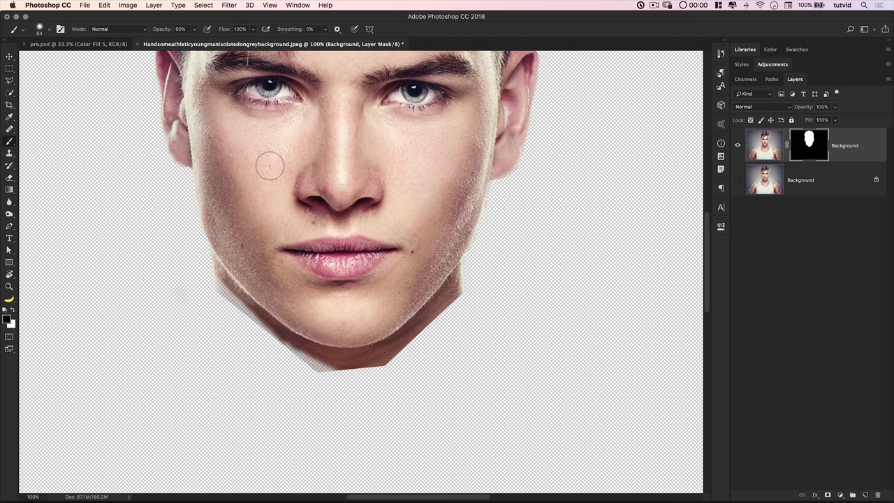
{"action": "left_click", "coordinate": [196, 30]}
{"action": "left_click", "coordinate": [96, 287]}
{"action": "left_click_drag", "start_coordinate": [399, 378], "coordinate": [370, 366]}
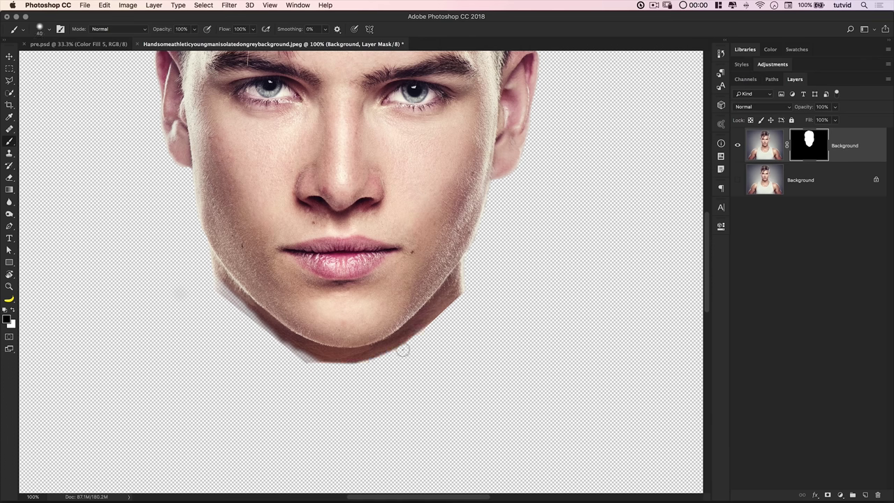
- Zoom in close and paint the fringe off the left jaw, then zoom out to the whole face
{"action": "key", "text": "super+plus"}
{"action": "key", "text": "super+plus"}
{"action": "key", "text": "bracketleft"}
{"action": "key", "text": "bracketleft"}
{"action": "key", "text": "bracketleft"}
{"action": "key", "text": "bracketleft"}
{"action": "key", "text": "bracketleft"}
{"action": "key", "text": "bracketleft"}
{"action": "scroll", "coordinate": [223, 352], "scroll_direction": "up", "scroll_amount": 5}
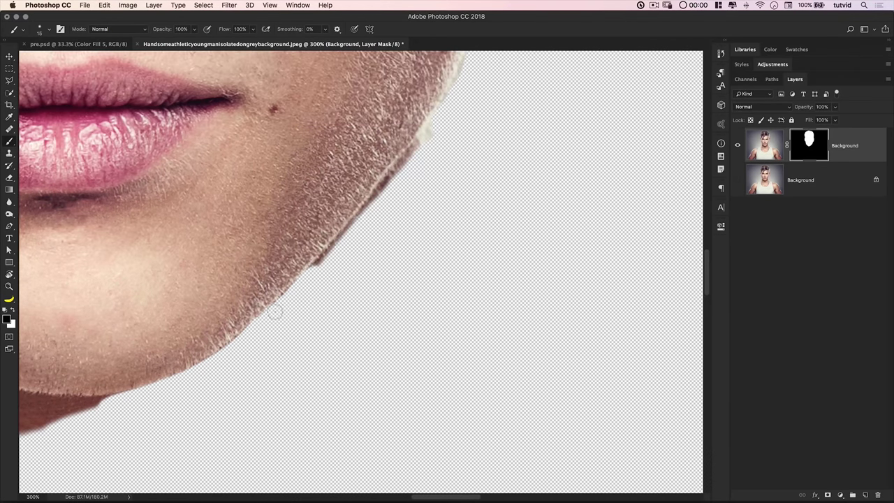
{"action": "key", "text": "bracketright"}
{"action": "key", "text": "bracketright"}
{"action": "scroll", "coordinate": [396, 208], "scroll_direction": "left", "scroll_amount": 10}
{"action": "mouse_move", "coordinate": [157, 109]}
{"action": "left_mouse_down"}
{"action": "mouse_move", "coordinate": [363, 332]}
{"action": "mouse_move", "coordinate": [377, 335]}
{"action": "left_mouse_up"}
{"action": "key", "text": "bracketleft"}
{"action": "key", "text": "bracketleft"}
{"action": "scroll", "coordinate": [301, 196], "scroll_direction": "right", "scroll_amount": 10}
{"action": "scroll", "coordinate": [387, 216], "scroll_direction": "down", "scroll_amount": 3}
{"action": "key", "text": "r"}
{"action": "scroll", "coordinate": [405, 273], "scroll_direction": "down", "scroll_amount": 8}
{"action": "scroll", "coordinate": [405, 273], "scroll_direction": "left", "scroll_amount": 8}
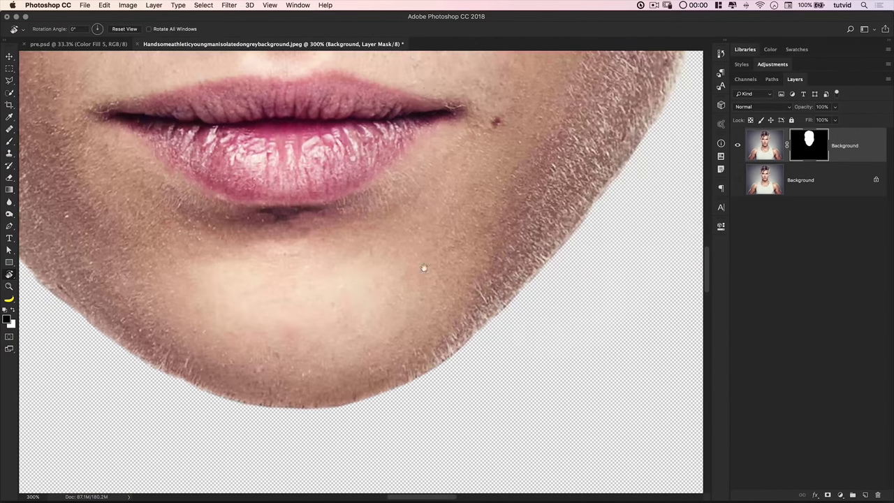
{"action": "key", "text": "super+minus"}
{"action": "key", "text": "super+minus"}
{"action": "key", "text": "super+minus"}
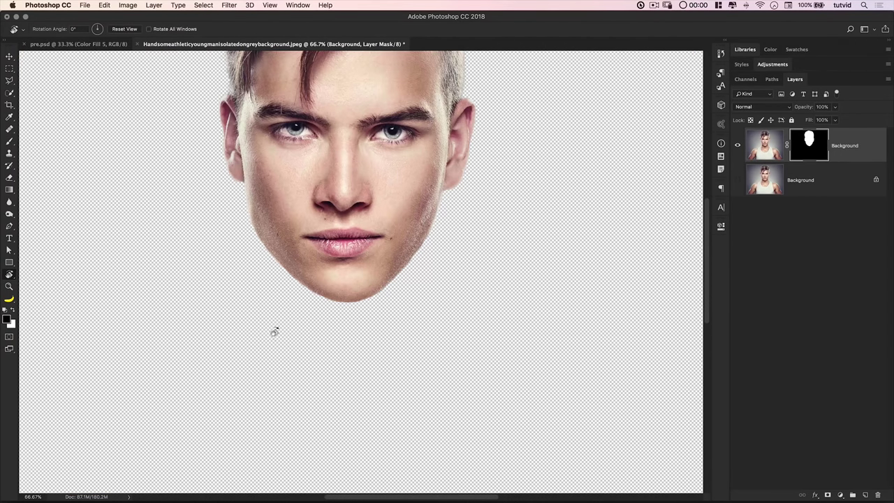
- Zoom to 200% on the hairline and bring the top of the hair into view
{"action": "scroll", "coordinate": [342, 199], "scroll_direction": "up", "scroll_amount": 3}
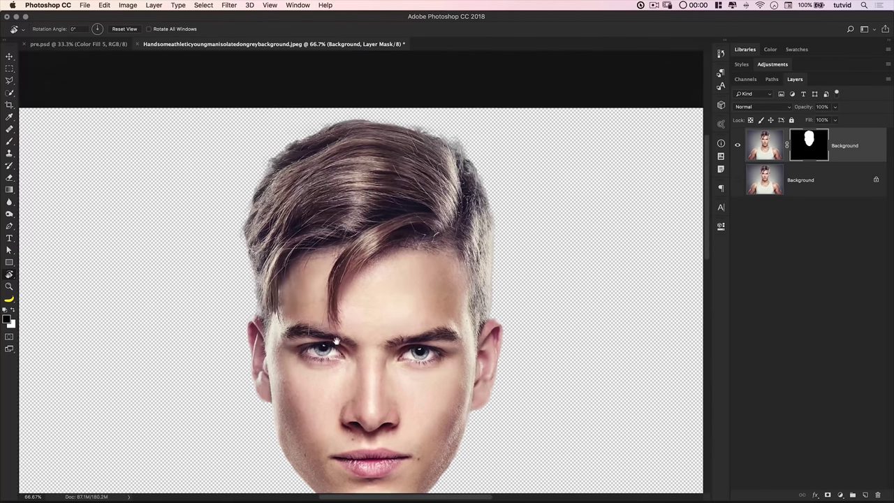
{"action": "key", "text": "z"}
{"action": "left_click", "coordinate": [280, 167]}
{"action": "left_click", "coordinate": [280, 168]}
{"action": "left_click_drag", "start_coordinate": [280, 168], "coordinate": [420, 215]}
{"action": "key", "text": "b"}
{"action": "scroll", "coordinate": [320, 236], "scroll_direction": "down", "scroll_amount": 2}
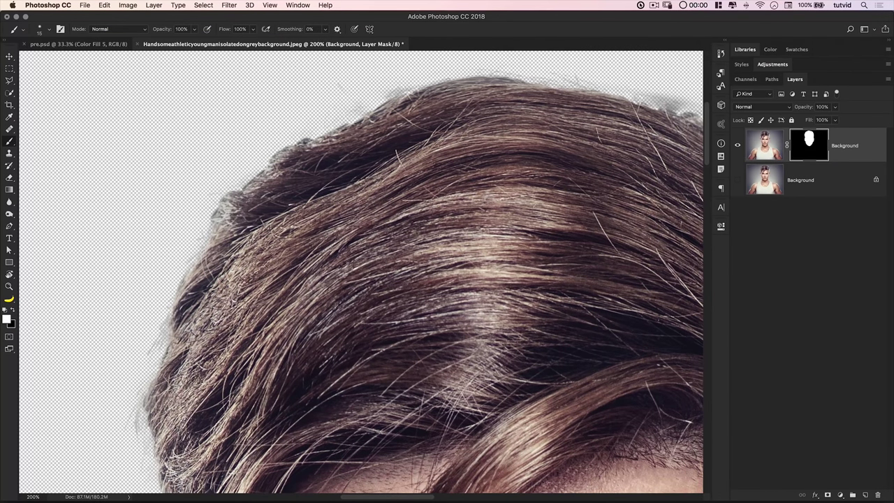
- With a black 80 px brush, paint away the grey halo along the hair top, then fit the image on screen
{"action": "key", "text": "x"}
{"action": "scroll", "coordinate": [329, 210], "scroll_direction": "up", "scroll_amount": 3}
{"action": "scroll", "coordinate": [413, 200], "scroll_direction": "right", "scroll_amount": 8}
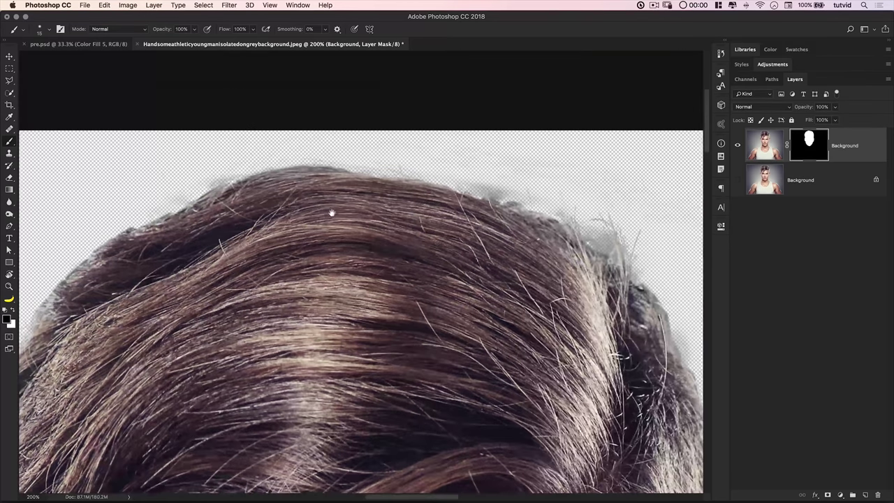
{"action": "key", "text": "bracketright"}
{"action": "key", "text": "bracketright"}
{"action": "key", "text": "bracketright"}
{"action": "key", "text": "bracketright"}
{"action": "key", "text": "bracketright"}
{"action": "key", "text": "bracketright"}
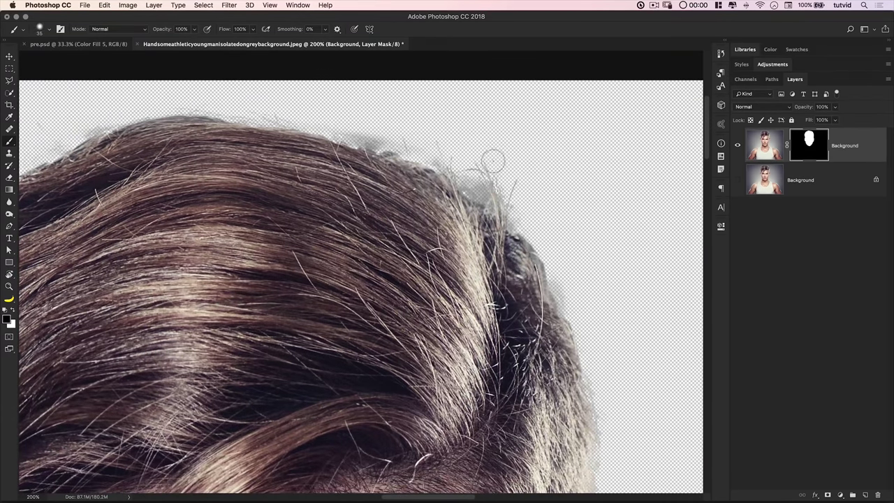
{"action": "mouse_move", "coordinate": [479, 170]}
{"action": "left_mouse_down"}
{"action": "mouse_move", "coordinate": [389, 124]}
{"action": "mouse_move", "coordinate": [323, 116]}
{"action": "mouse_move", "coordinate": [436, 145]}
{"action": "left_mouse_up"}
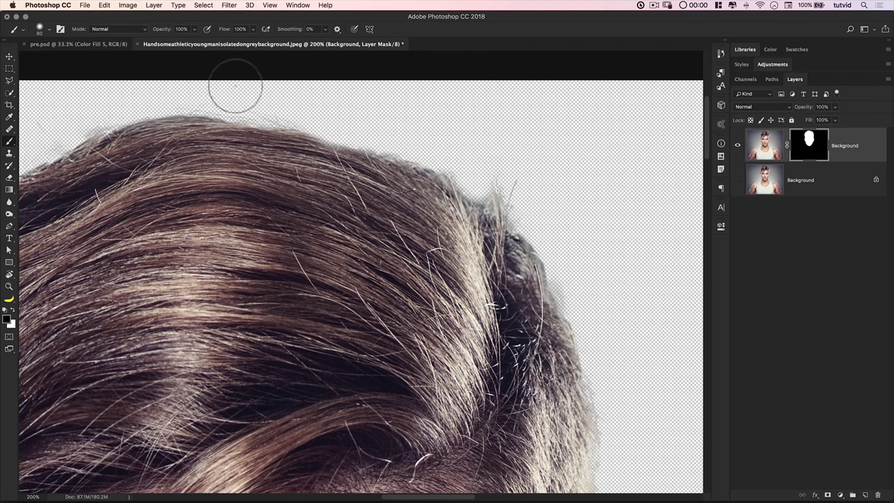
{"action": "left_click_drag", "start_coordinate": [509, 343], "coordinate": [216, 134]}
{"action": "scroll", "coordinate": [291, 283], "scroll_direction": "down", "scroll_amount": 4}
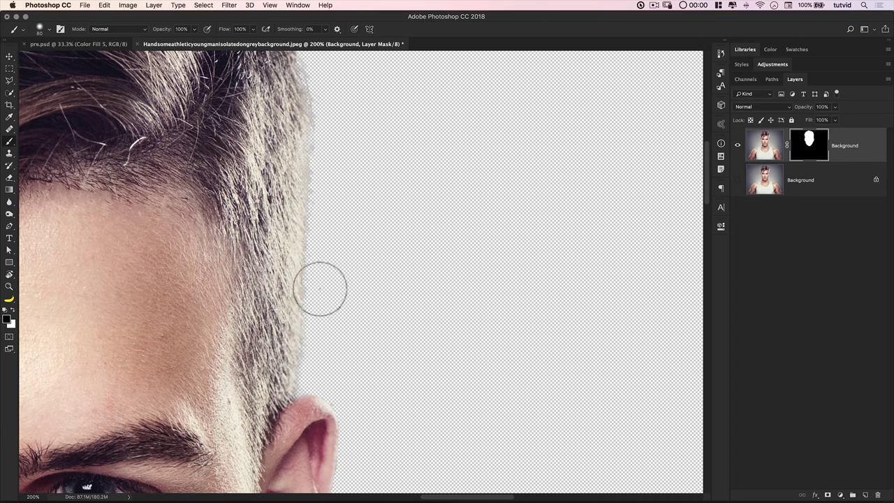
{"action": "left_click_drag", "start_coordinate": [369, 182], "coordinate": [353, 262]}
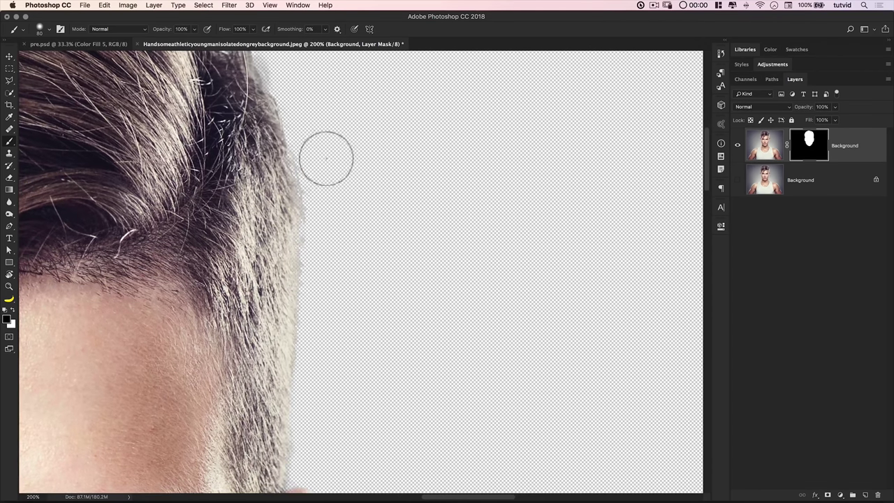
{"action": "key", "text": "super+0"}
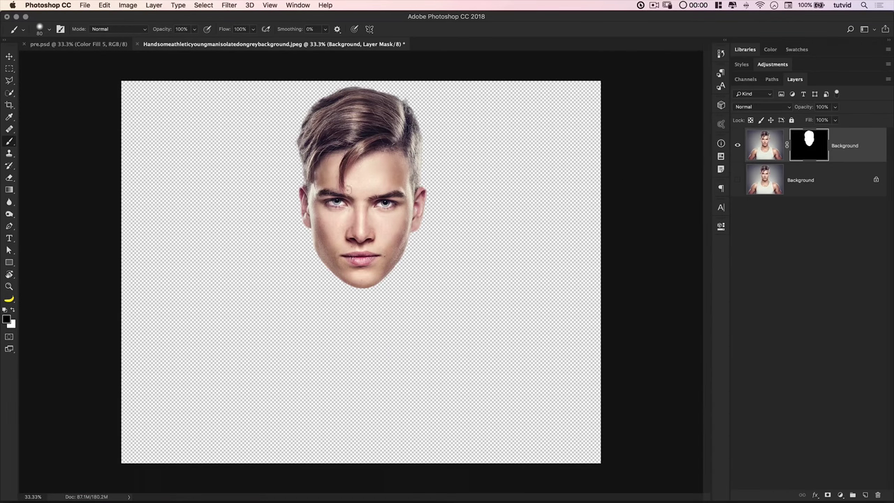
- Move the cut-out head lower on the canvas, then unlock and delete the original photo layer
{"action": "key", "text": "v"}
{"action": "left_click_drag", "start_coordinate": [366, 175], "coordinate": [367, 250]}
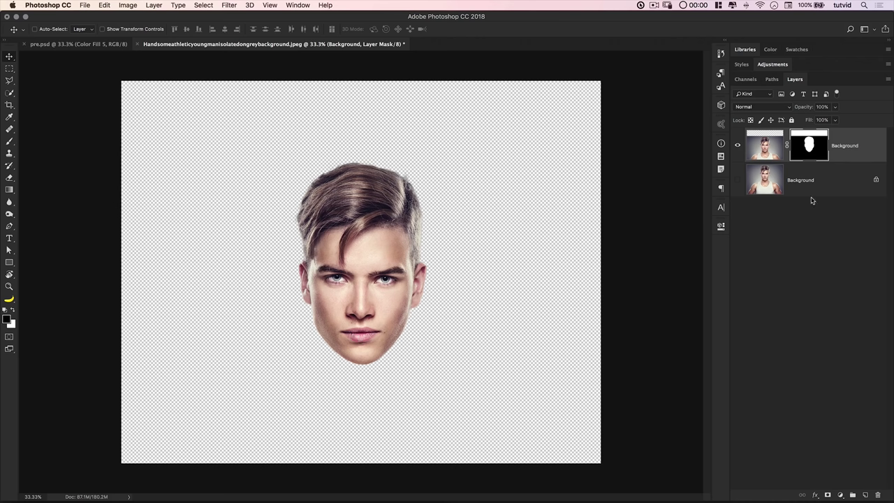
{"action": "left_click", "coordinate": [874, 180]}
{"action": "left_click_drag", "start_coordinate": [838, 180], "coordinate": [877, 497]}
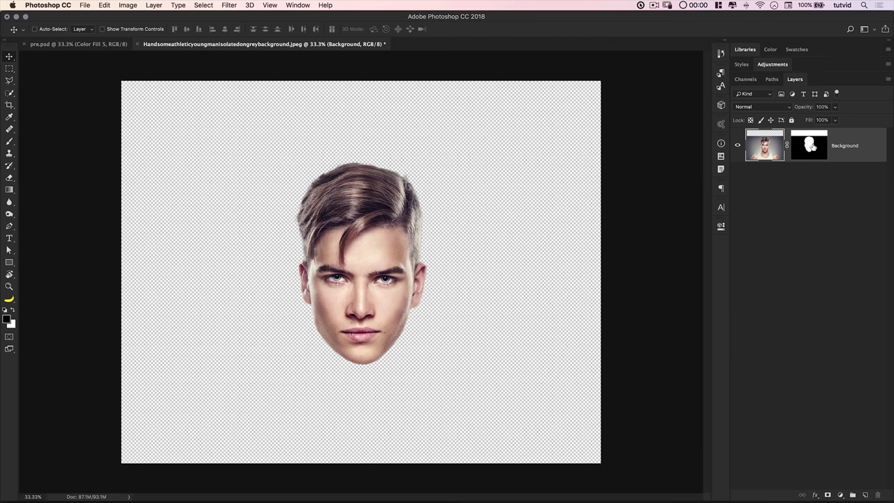
- Add an a0a0a0 grey Solid Color fill layer and place it beneath the head
{"action": "left_click", "coordinate": [841, 495]}
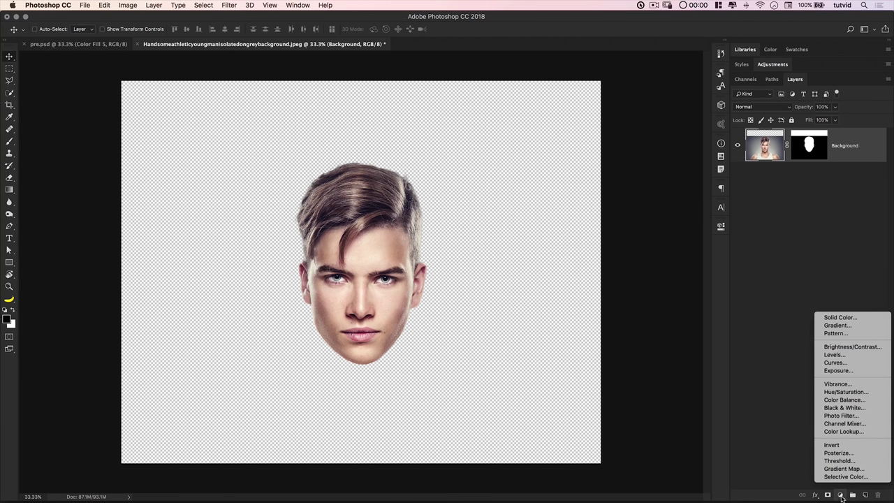
{"action": "left_click", "coordinate": [840, 318]}
{"action": "left_click_drag", "start_coordinate": [231, 297], "coordinate": [409, 203]}
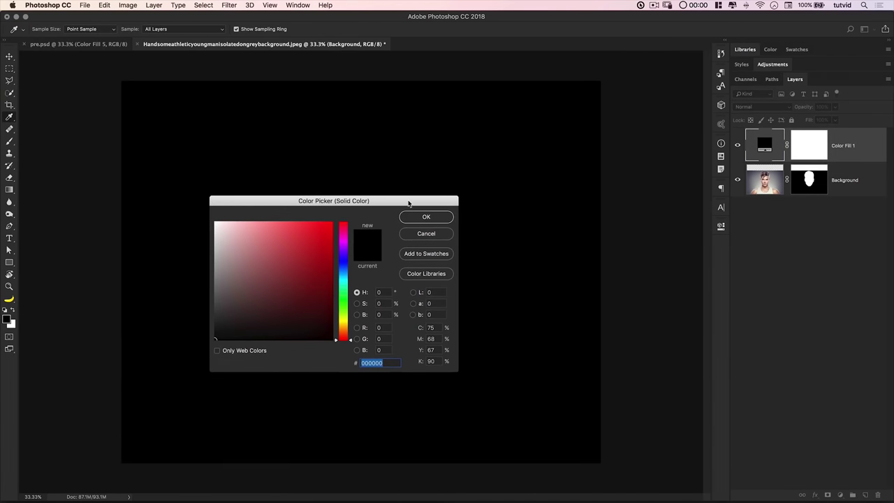
{"action": "type", "text": "a0a0a0"}
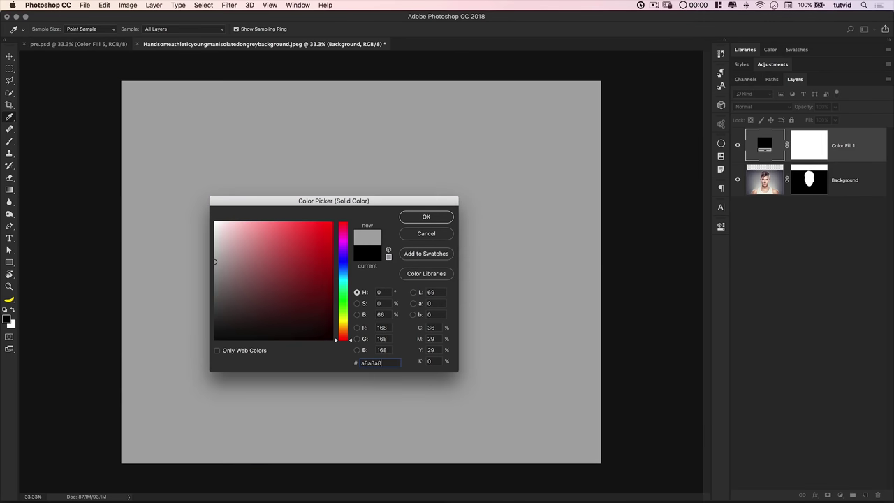
{"action": "key", "text": "Return"}
{"action": "left_click_drag", "start_coordinate": [762, 145], "coordinate": [766, 192]}
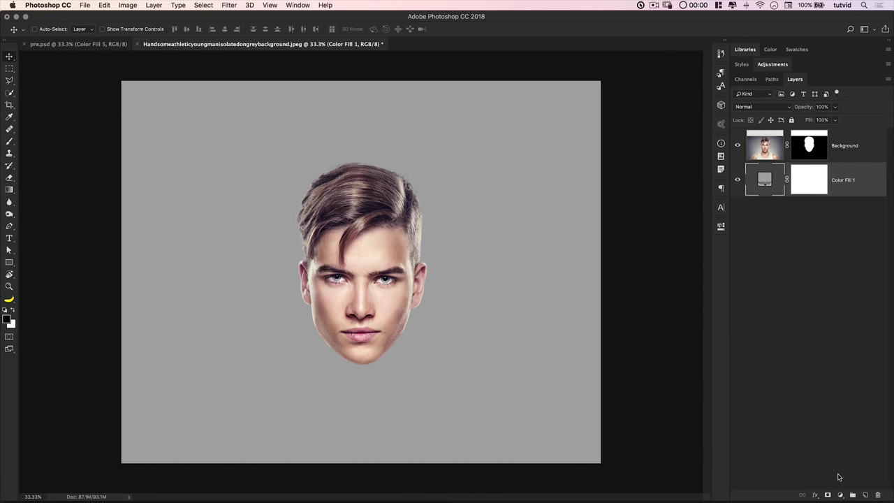
- Add a second Solid Color fill layer in light grey e3e3e3
{"action": "left_click", "coordinate": [840, 495]}
{"action": "left_click", "coordinate": [845, 317]}
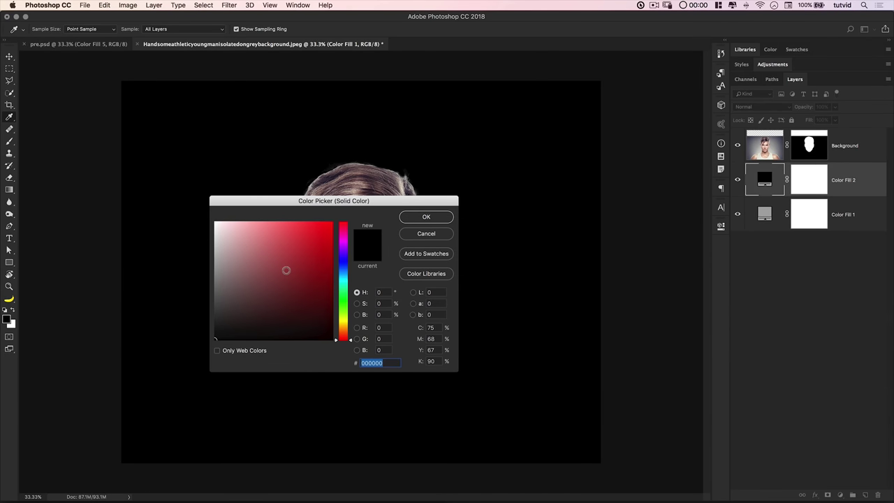
{"action": "type", "text": "e3e3e3"}
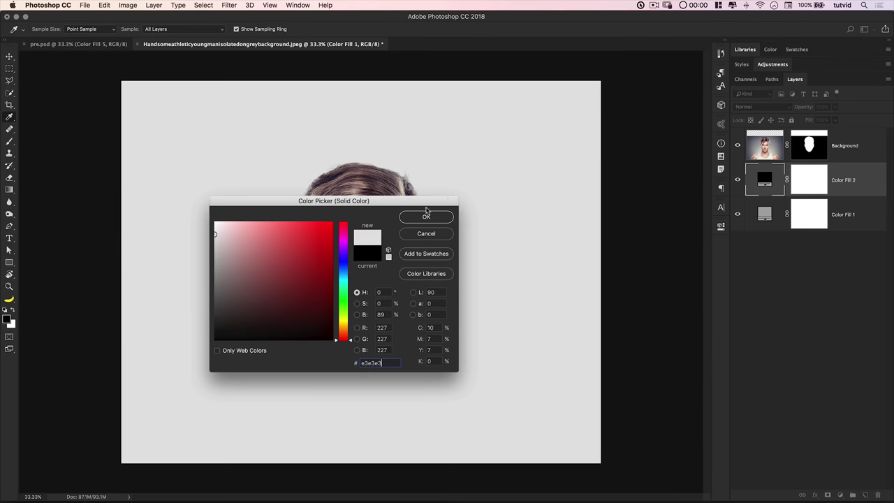
{"action": "left_click", "coordinate": [442, 216]}
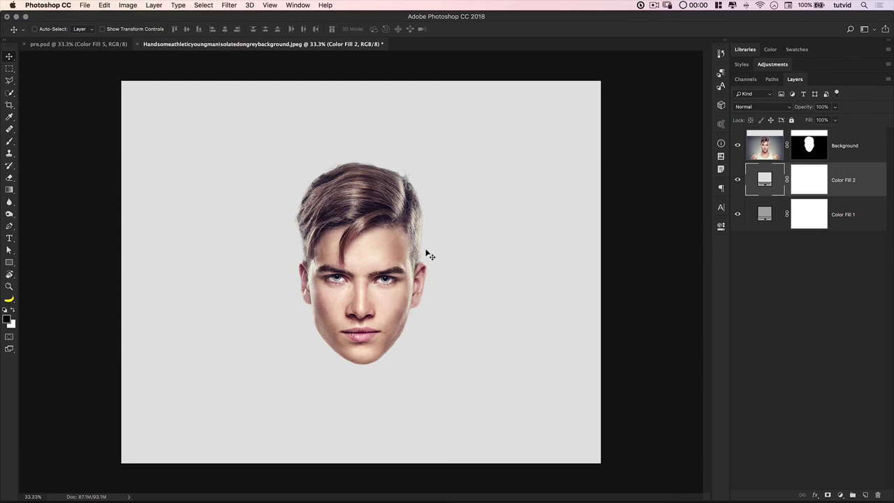
- Mask the e3e3e3 fill to a large circle around the face, hiding it outside the circle
{"action": "left_click_drag", "start_coordinate": [12, 68], "coordinate": [50, 77]}
{"action": "left_click_drag", "start_coordinate": [363, 269], "coordinate": [516, 436]}
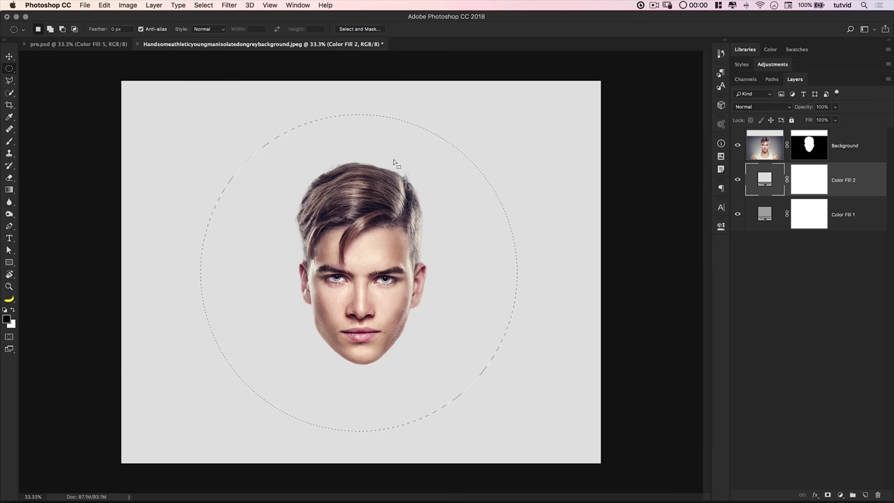
{"action": "left_click", "coordinate": [209, 4]}
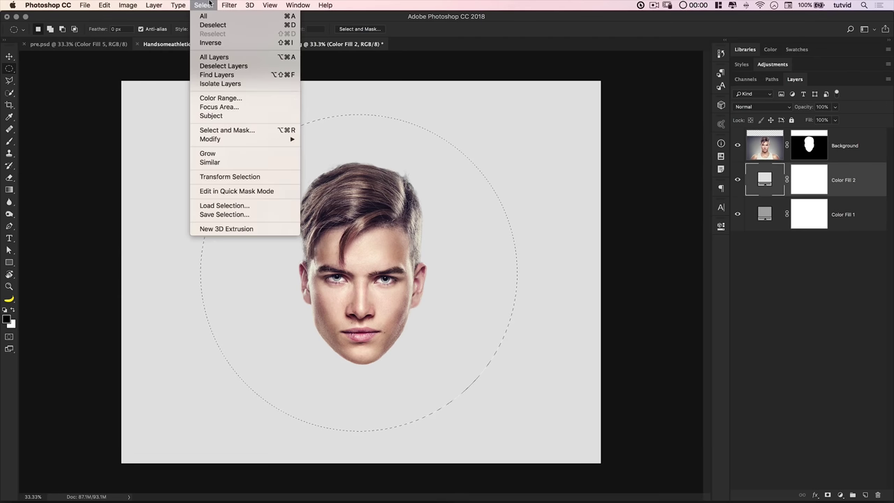
{"action": "left_click", "coordinate": [213, 43]}
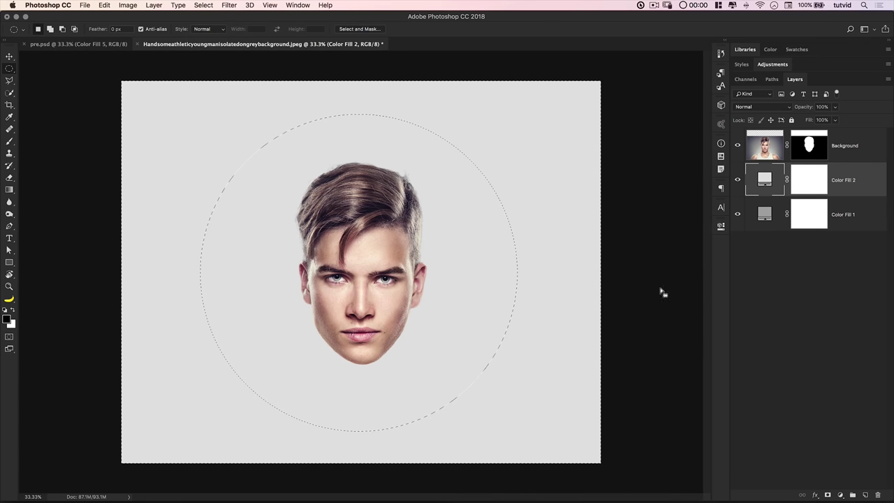
{"action": "left_click", "coordinate": [815, 181]}
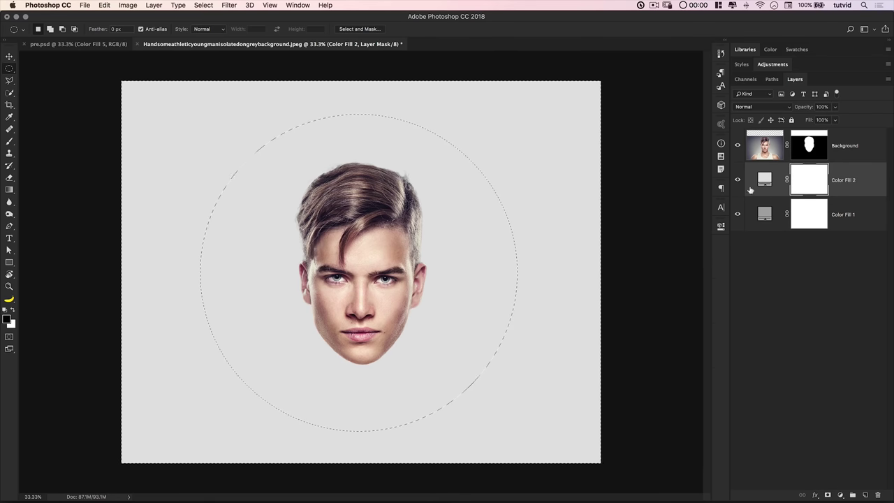
{"action": "key", "text": "super+i"}
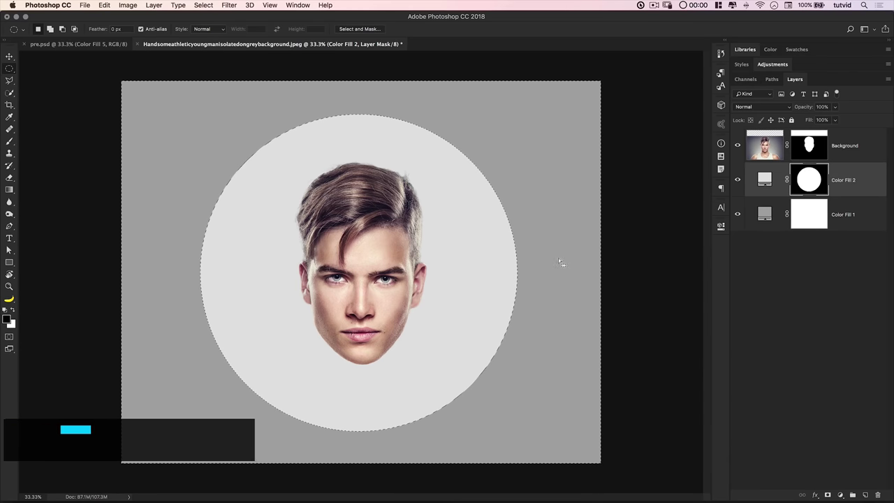
{"action": "key", "text": "super+d"}
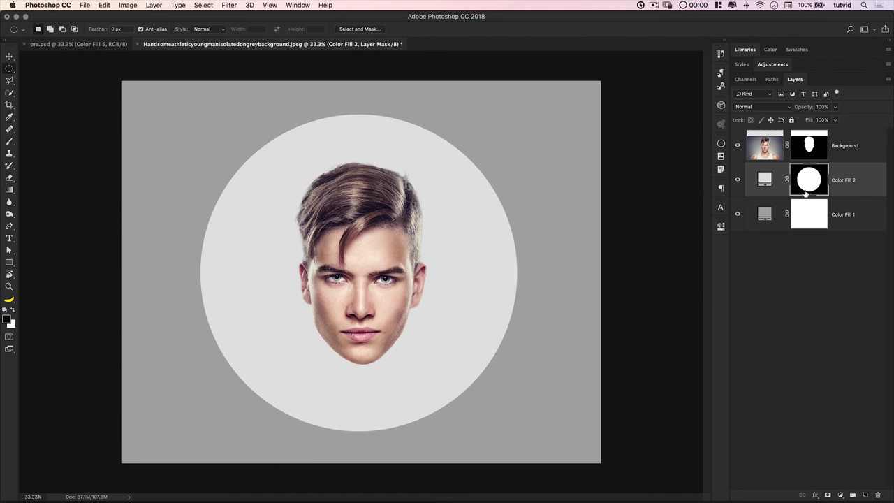
{"action": "left_click", "coordinate": [721, 225]}
- Feather the light grey fill's circular mask to about 575 px
{"action": "left_click_drag", "start_coordinate": [481, 323], "coordinate": [675, 329]}
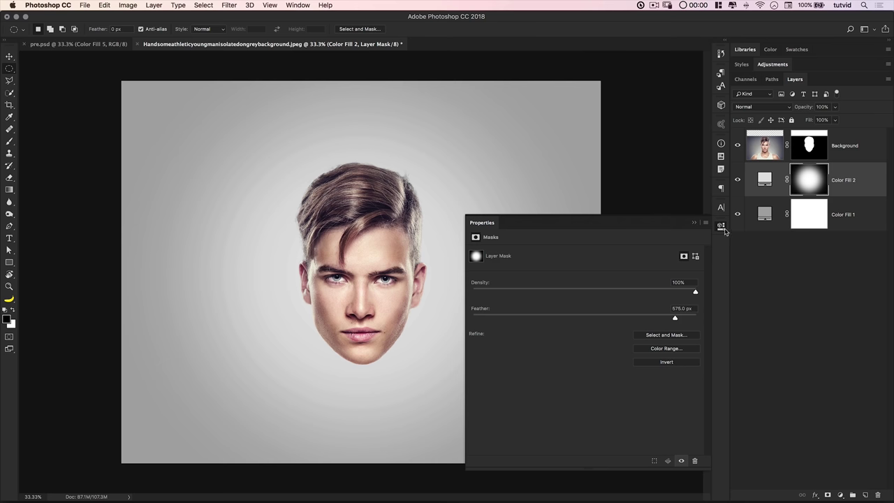
{"action": "left_click", "coordinate": [721, 228]}
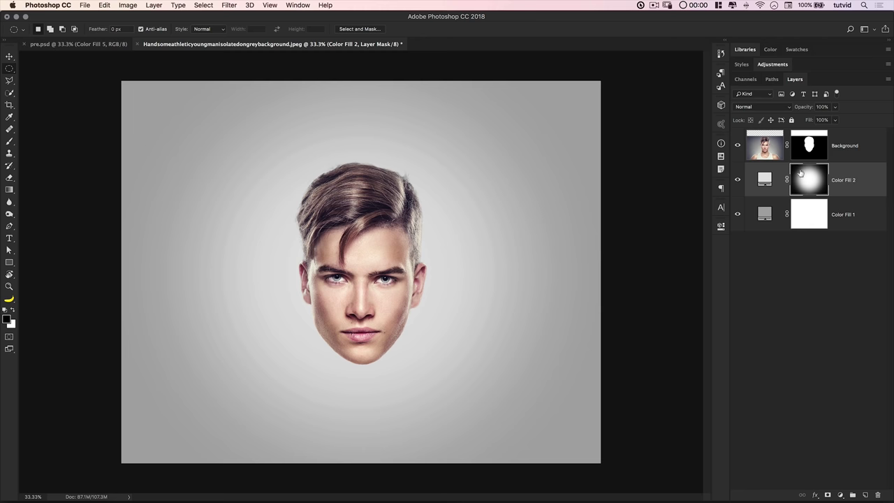
{"action": "left_click", "coordinate": [721, 227]}
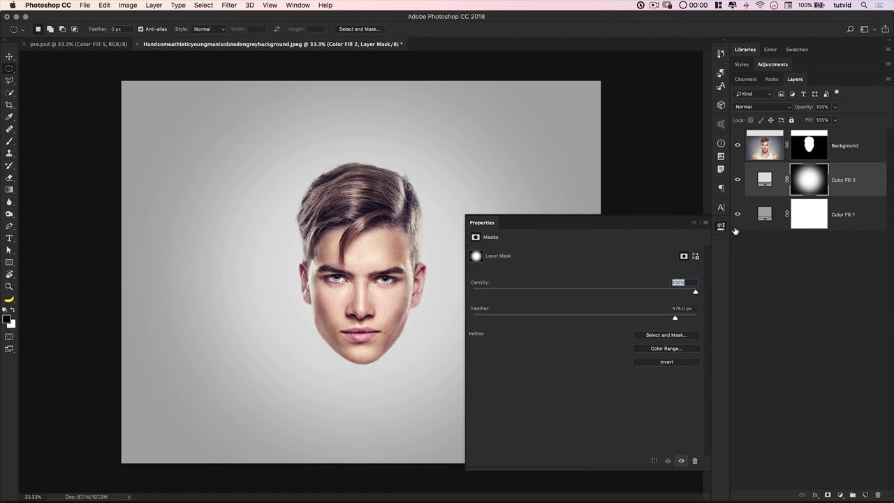
{"action": "left_click", "coordinate": [721, 227]}
- Look over the blur filters without applying one, then select the head layer
{"action": "left_click", "coordinate": [222, 7]}
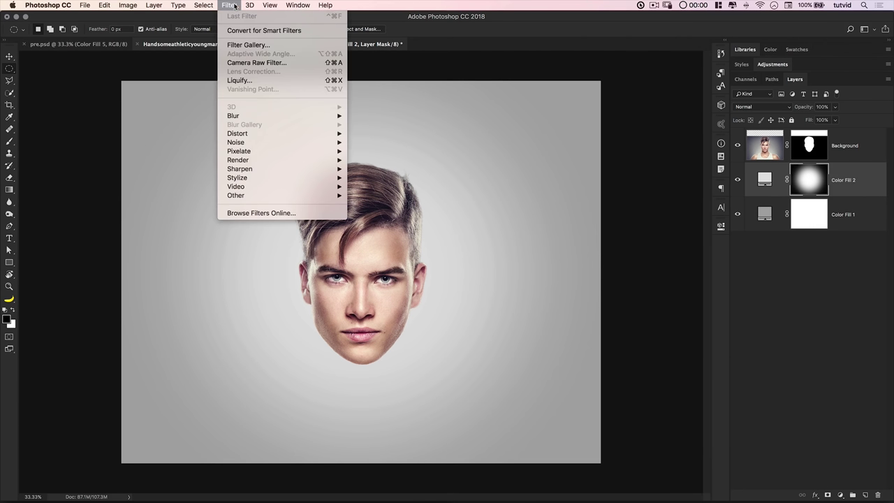
{"action": "mouse_move", "coordinate": [283, 117]}
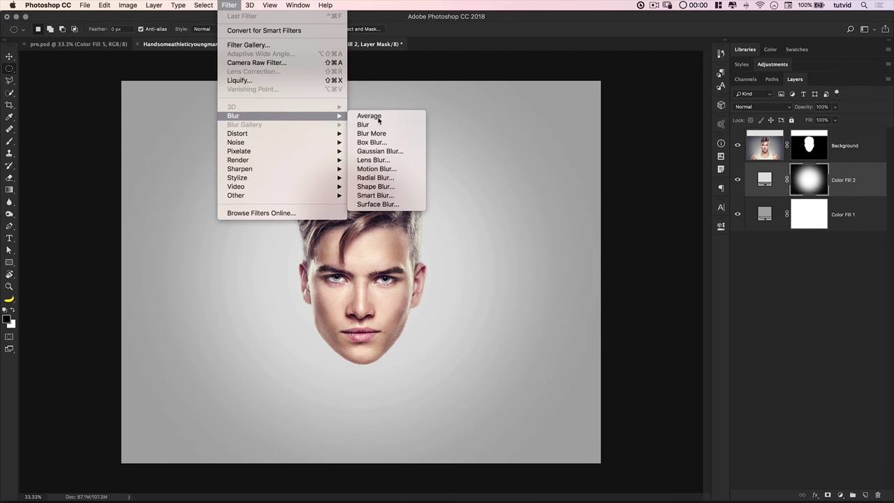
{"action": "left_click", "coordinate": [638, 217]}
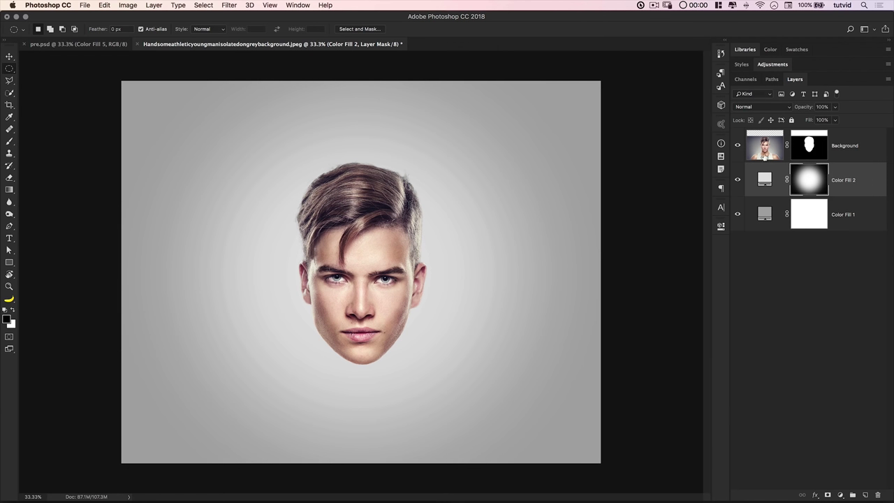
{"action": "left_click", "coordinate": [764, 155]}
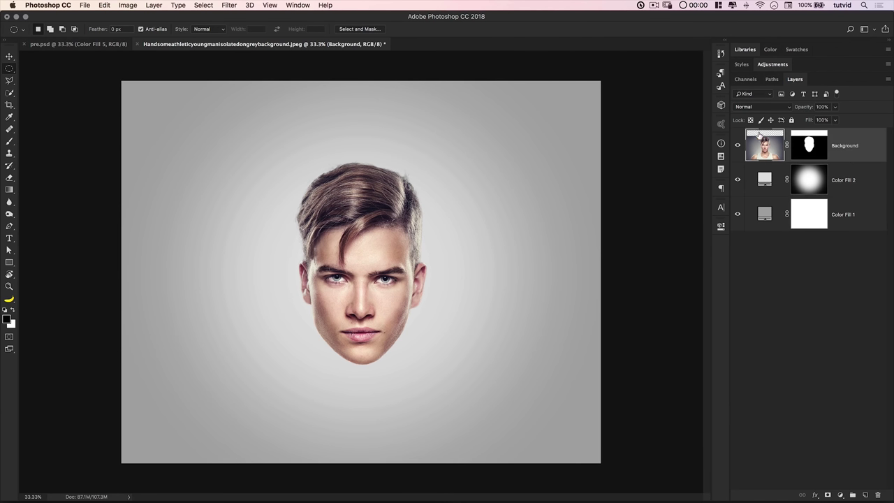
{"action": "left_click", "coordinate": [784, 64]}
- Add a Gradient Map adjustment clipped to the head layer to make it black-and-white
{"action": "left_click_drag", "start_coordinate": [801, 305], "coordinate": [802, 120]}
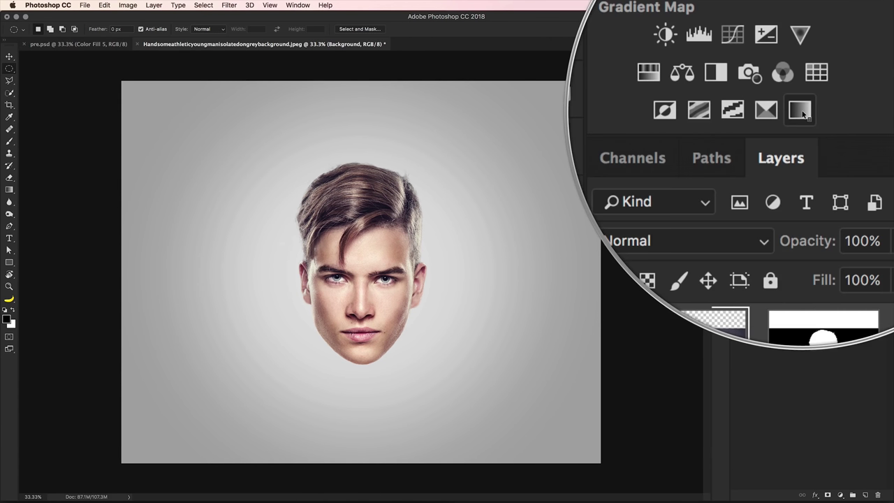
{"action": "left_click", "coordinate": [801, 110]}
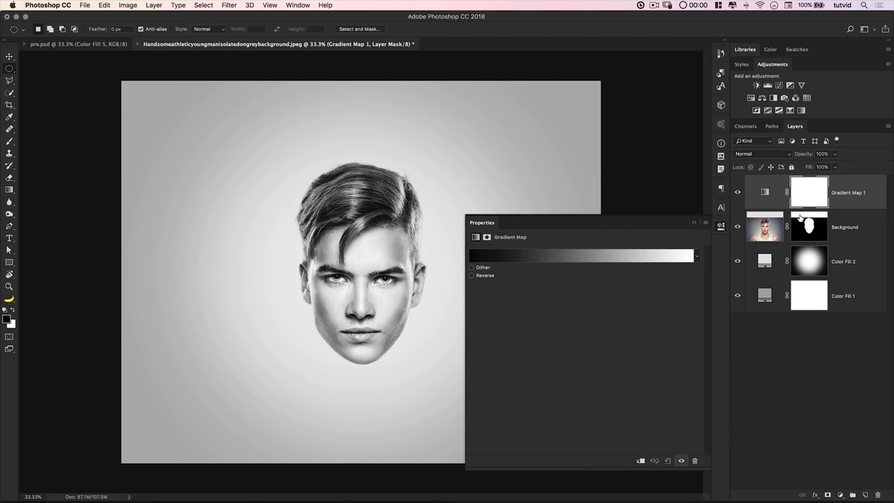
{"action": "left_click", "coordinate": [720, 227]}
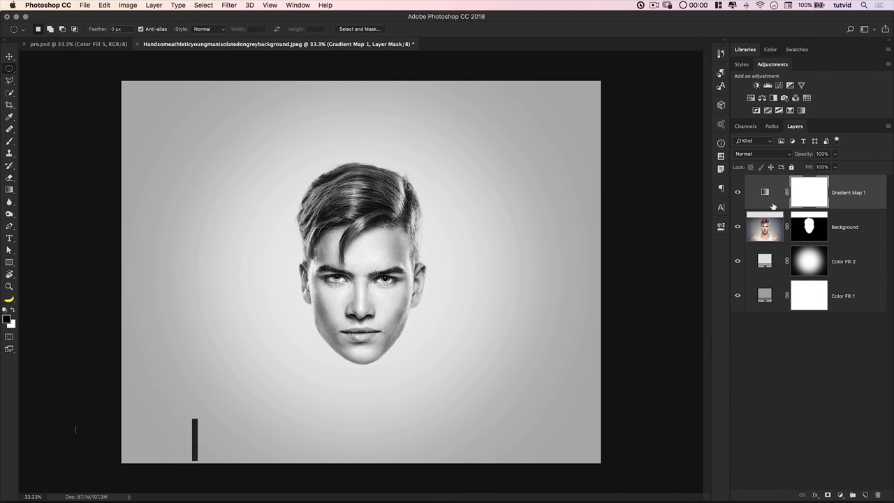
{"action": "key", "text": "super+alt+g"}
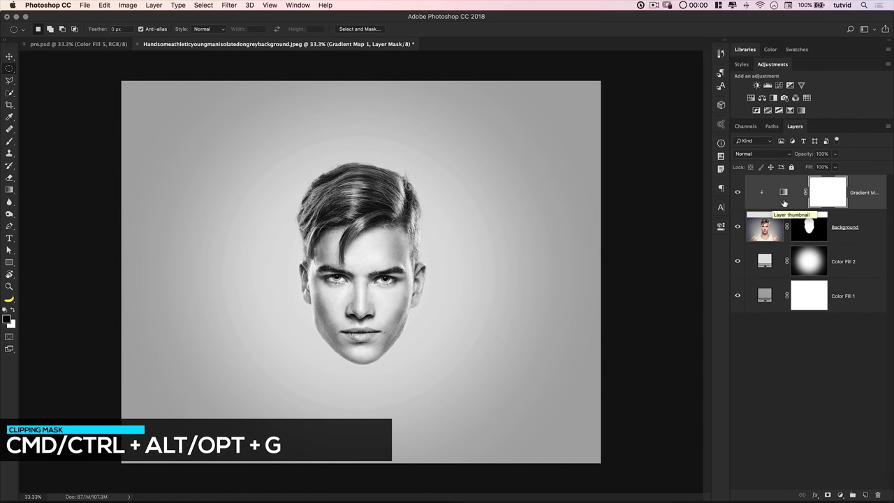
{"action": "left_click", "coordinate": [738, 193]}
{"action": "left_click", "coordinate": [738, 192]}
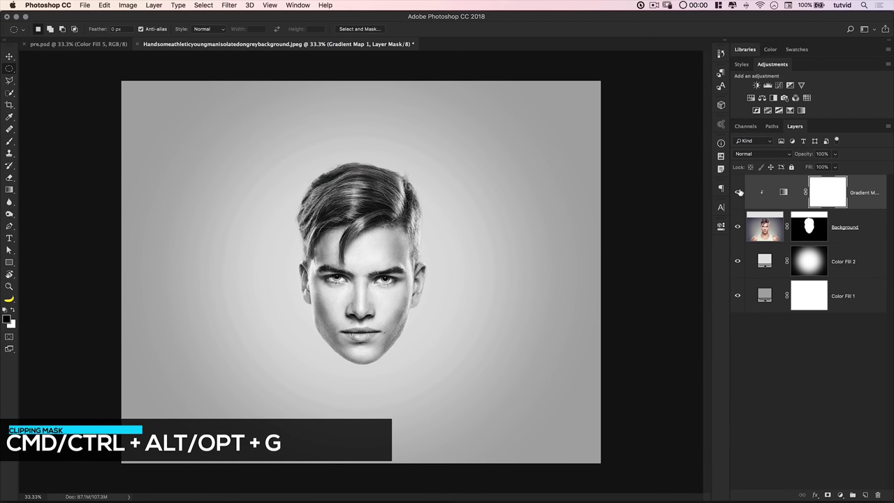
- Stamp the black-and-white head into a new merged layer named 'guy'
{"action": "left_click", "coordinate": [860, 233]}
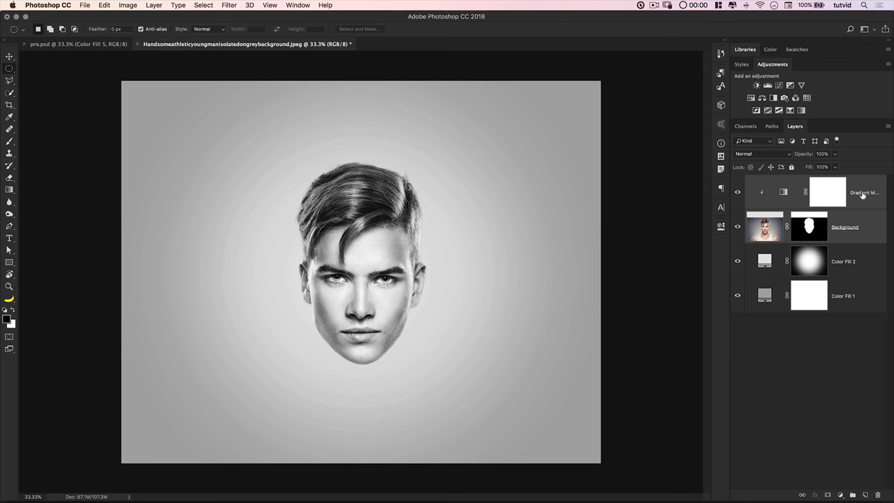
{"action": "key", "text": "super+alt+e"}
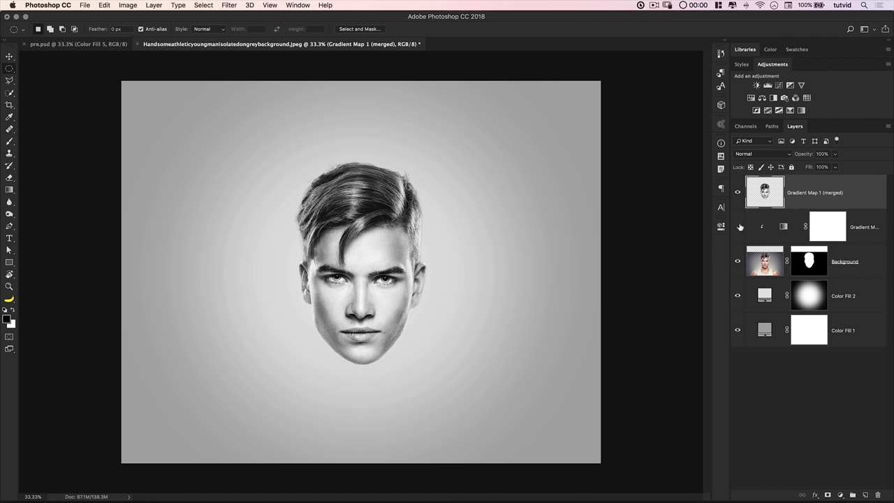
{"action": "double_click", "coordinate": [801, 193]}
{"action": "type", "text": "d"}
{"action": "key", "text": "Return"}
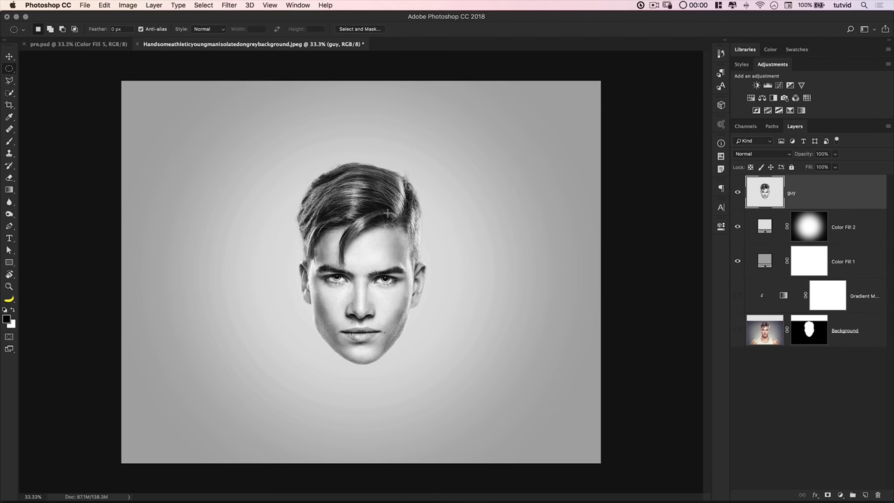
- Set the Ellipse Tool to Path mode with Combine Shapes path operations
{"action": "left_click", "coordinate": [9, 262]}
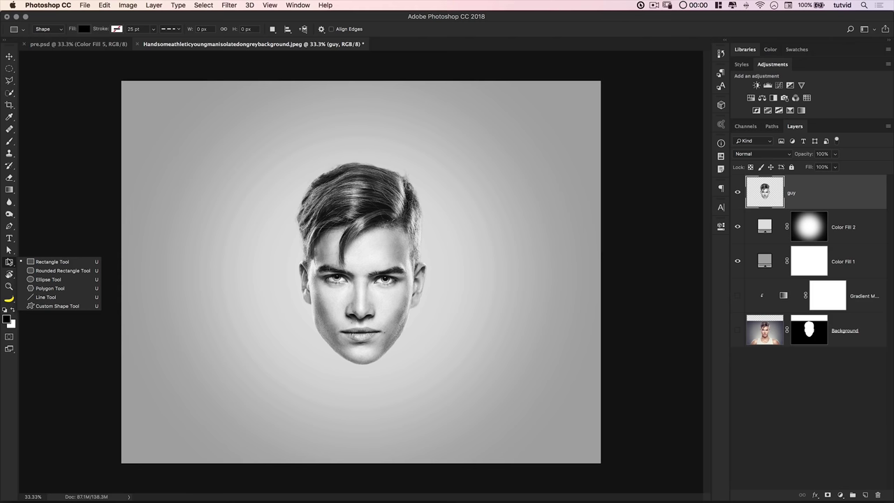
{"action": "left_click", "coordinate": [40, 279]}
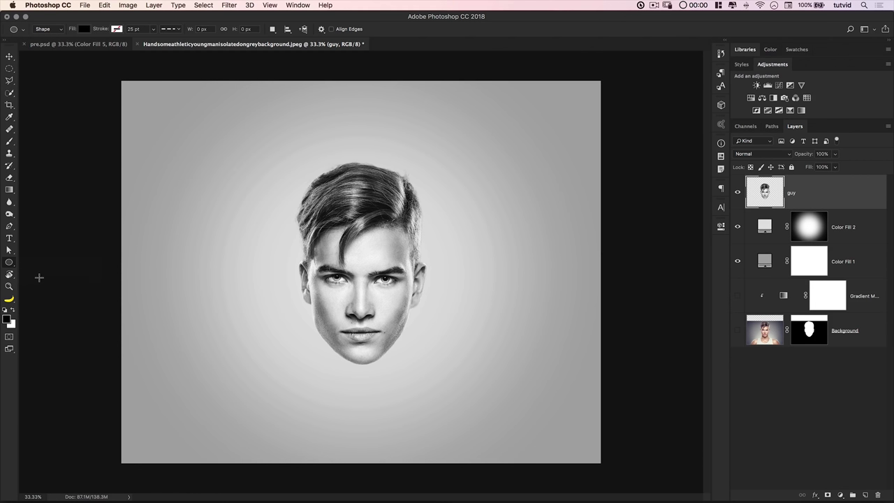
{"action": "left_click", "coordinate": [48, 29]}
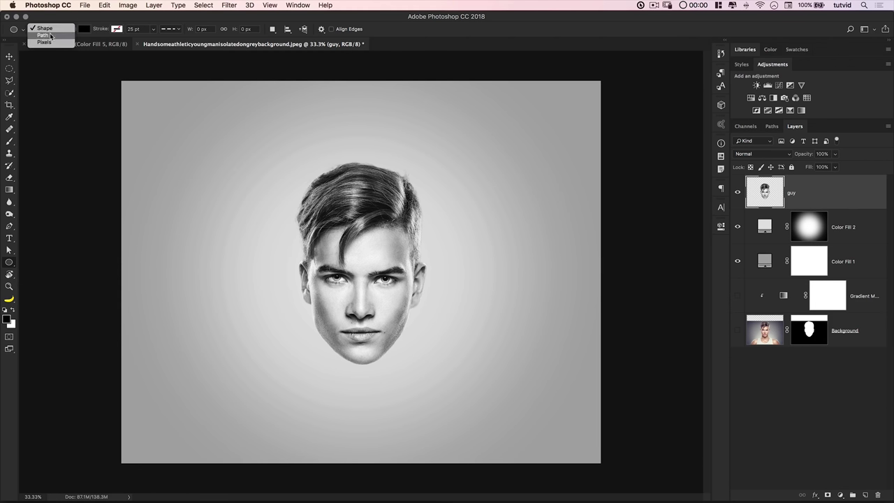
{"action": "left_click", "coordinate": [43, 34]}
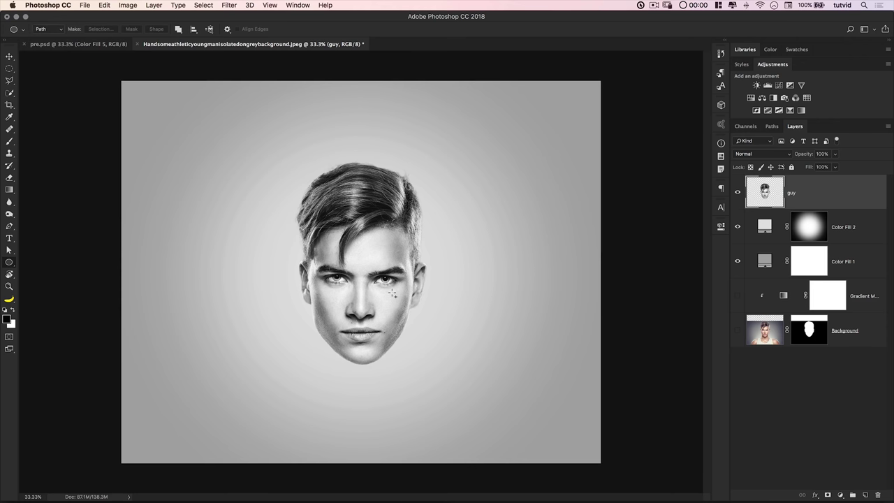
{"action": "left_click", "coordinate": [178, 30]}
{"action": "left_click", "coordinate": [219, 45]}
{"action": "key", "text": "super+equal"}
{"action": "key", "text": "super+equal"}
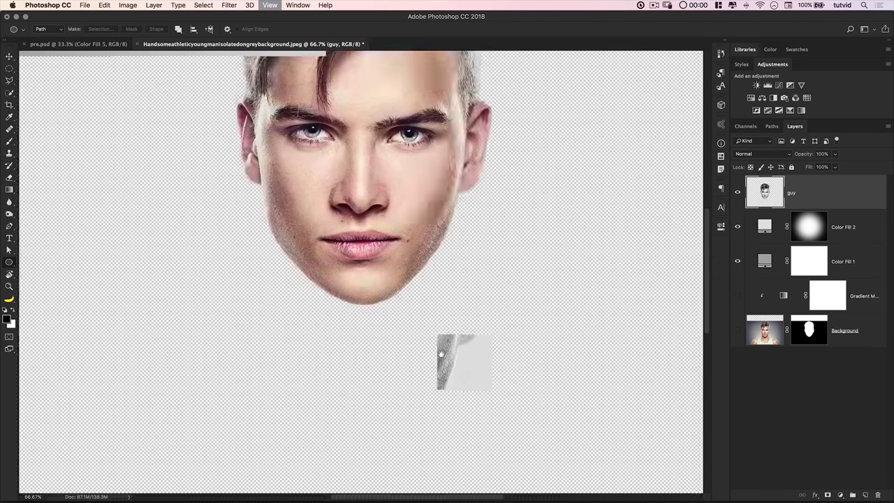
{"action": "scroll", "coordinate": [441, 299], "scroll_direction": "down", "scroll_amount": 1}
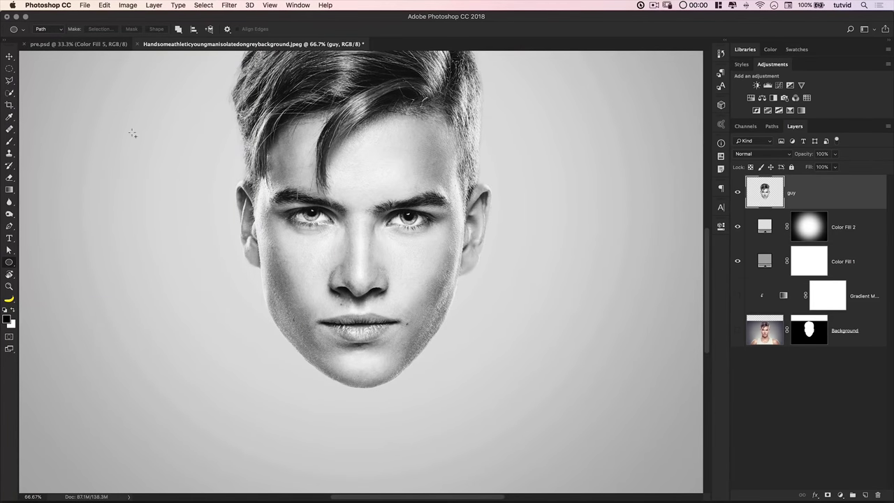
{"action": "scroll", "coordinate": [315, 269], "scroll_direction": "up", "scroll_amount": 1}
{"action": "key", "text": "super+minus"}
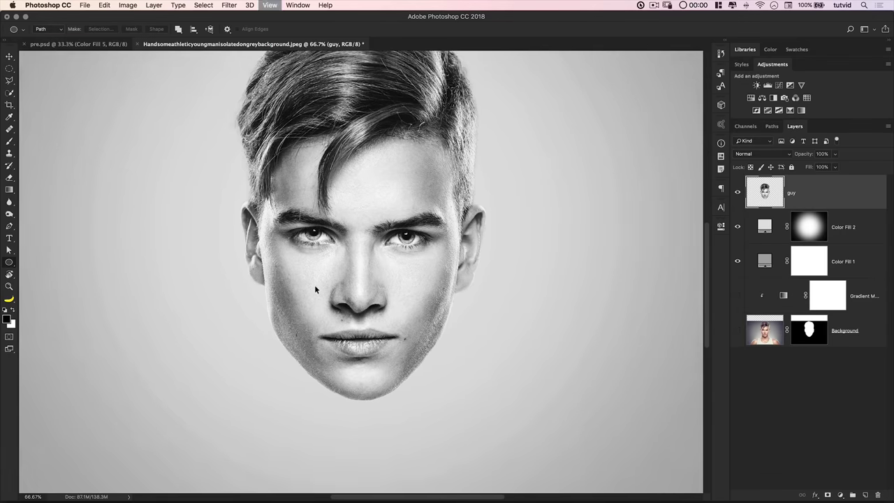
- Drag four horizontal guides across the head: upper hair, lower hair, below eyes, between nose and lips
{"action": "left_click_drag", "start_coordinate": [356, 221], "coordinate": [350, 234]}
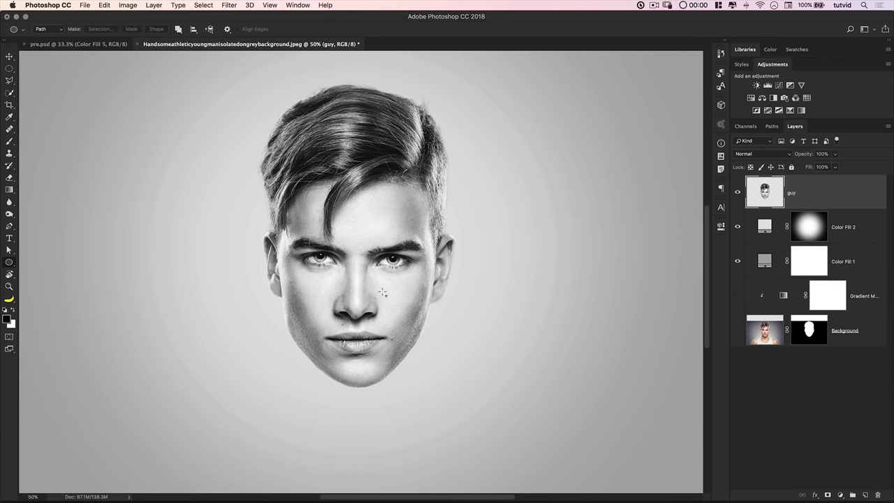
{"action": "key", "text": "super+r"}
{"action": "left_click_drag", "start_coordinate": [308, 56], "coordinate": [350, 131]}
{"action": "left_click_drag", "start_coordinate": [362, 56], "coordinate": [377, 201]}
{"action": "left_click_drag", "start_coordinate": [358, 55], "coordinate": [368, 284]}
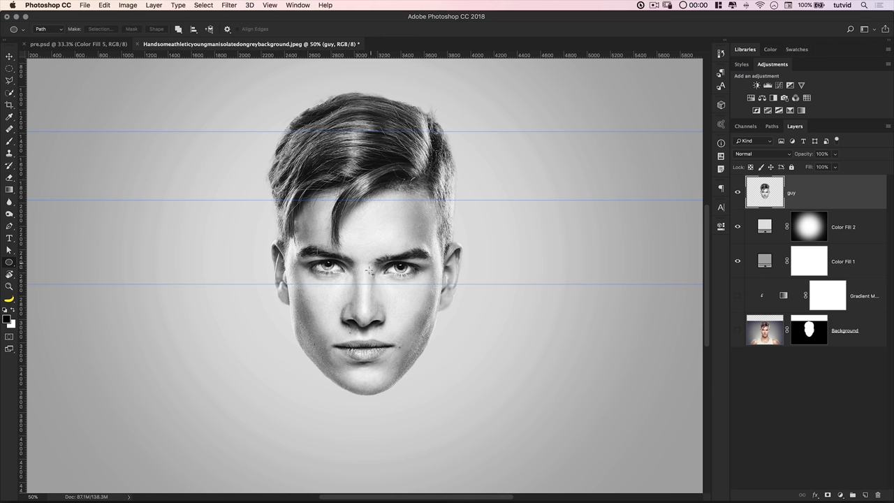
{"action": "left_click_drag", "start_coordinate": [402, 55], "coordinate": [443, 336]}
- Fine-tune the four guides, lowest just under the nose, and hide the rulers
{"action": "left_click", "coordinate": [9, 56]}
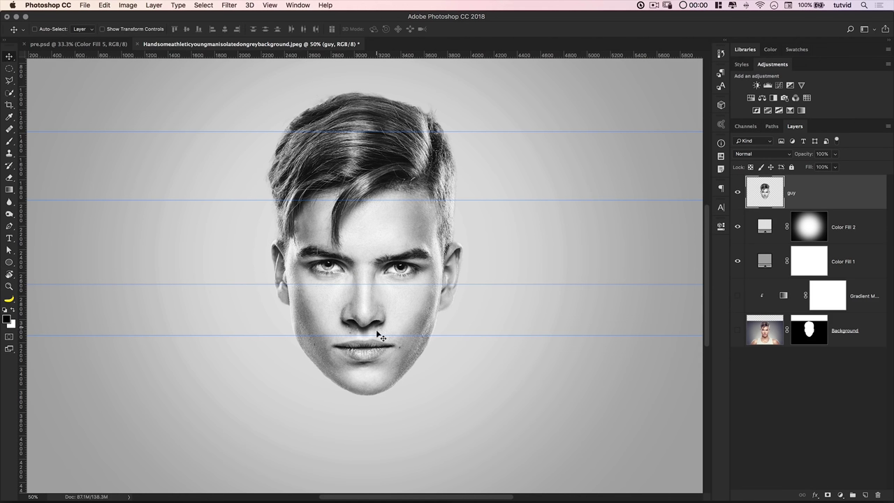
{"action": "left_click_drag", "start_coordinate": [377, 334], "coordinate": [377, 338]}
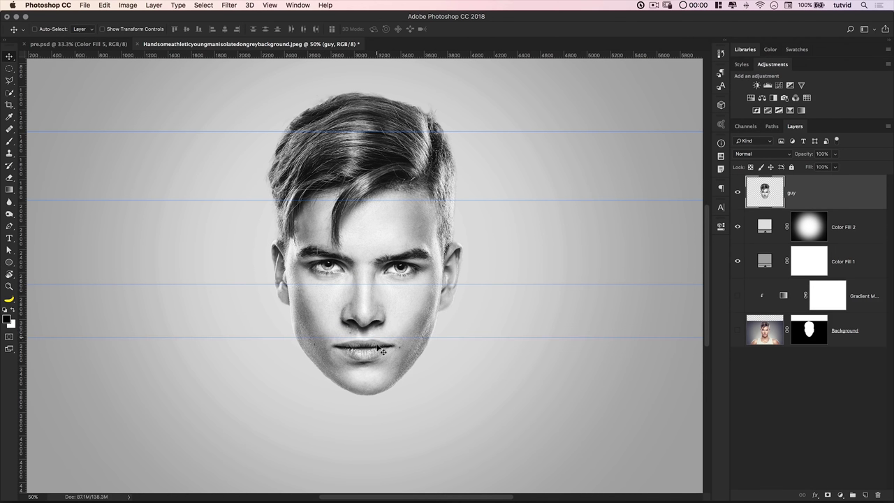
{"action": "left_click_drag", "start_coordinate": [380, 284], "coordinate": [381, 280]}
{"action": "left_click_drag", "start_coordinate": [387, 337], "coordinate": [387, 332]}
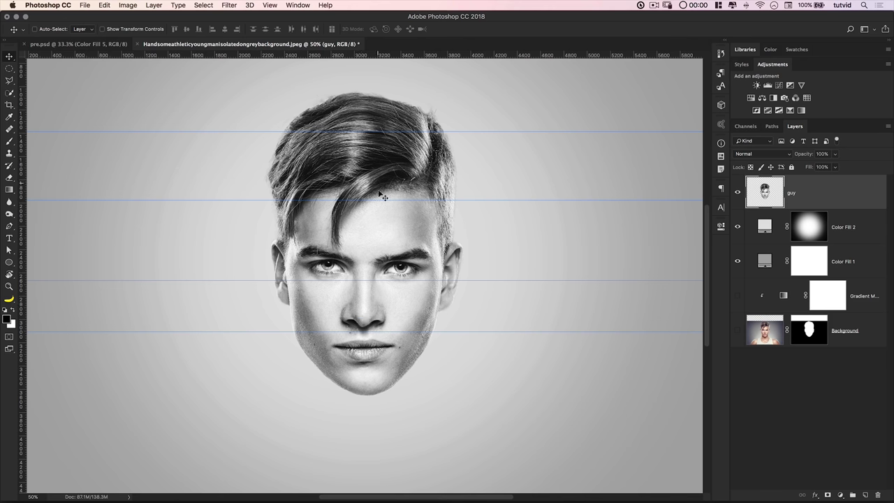
{"action": "left_click_drag", "start_coordinate": [377, 201], "coordinate": [378, 216]}
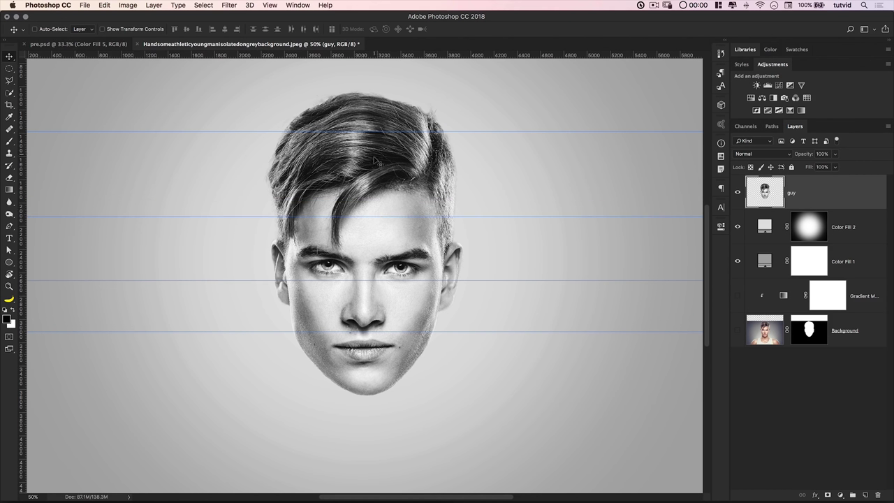
{"action": "left_click_drag", "start_coordinate": [372, 132], "coordinate": [371, 137]}
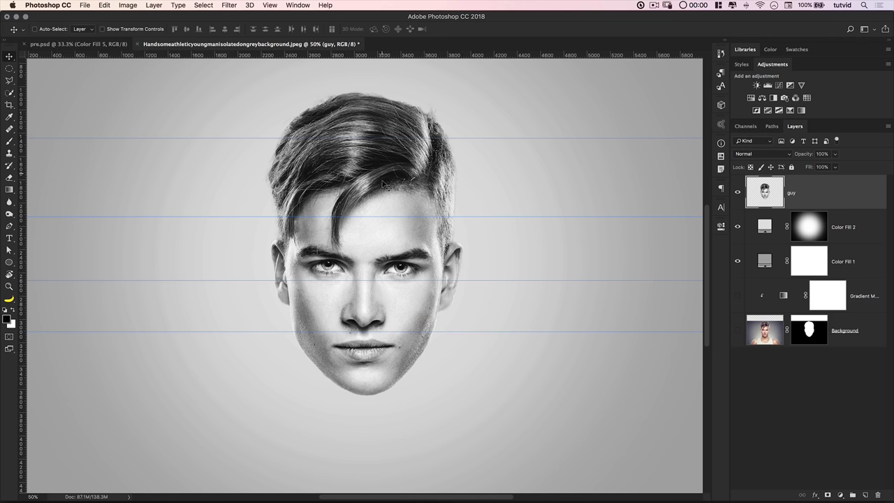
{"action": "key", "text": "super+r"}
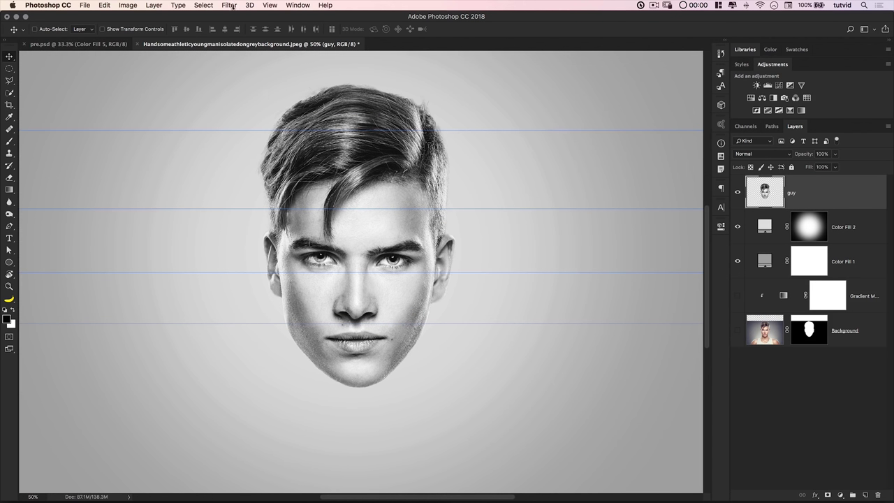
{"action": "left_click_drag", "start_coordinate": [387, 191], "coordinate": [418, 191]}
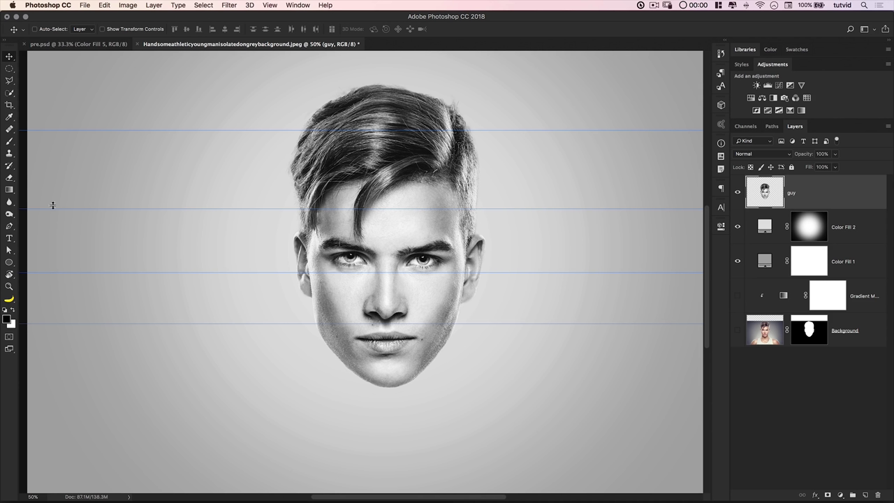
{"action": "left_click", "coordinate": [10, 263]}
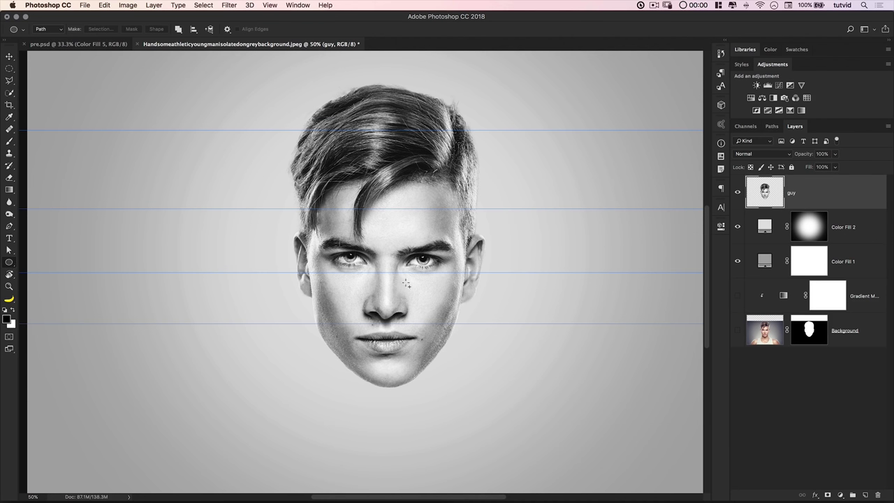
- Draw a flat 1241 × 126 px ellipse path across the face just under the nose
{"action": "key", "text": "super+plus"}
{"action": "key", "text": "super+plus"}
{"action": "left_click_drag", "start_coordinate": [482, 313], "coordinate": [405, 209]}
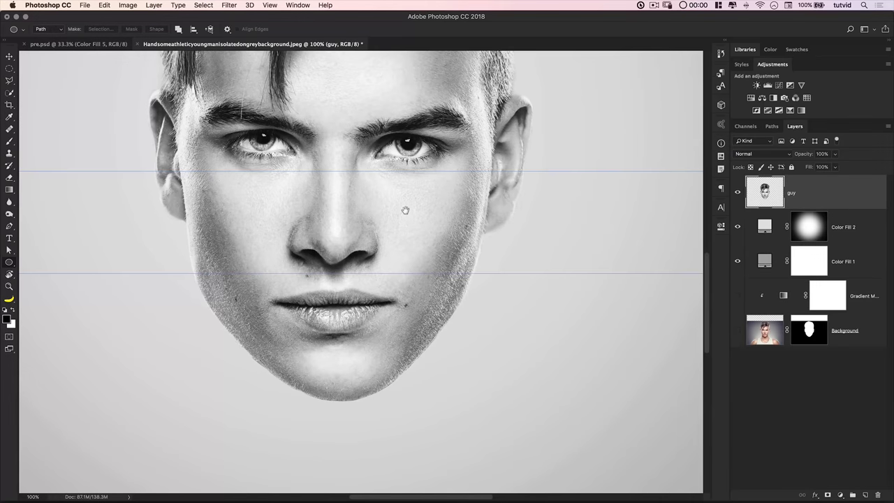
{"action": "left_click_drag", "start_coordinate": [189, 245], "coordinate": [478, 275]}
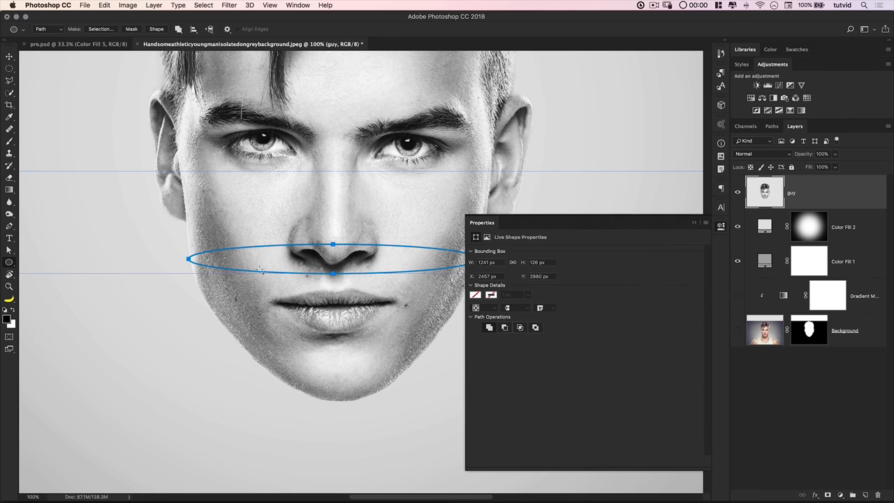
{"action": "left_click", "coordinate": [721, 227]}
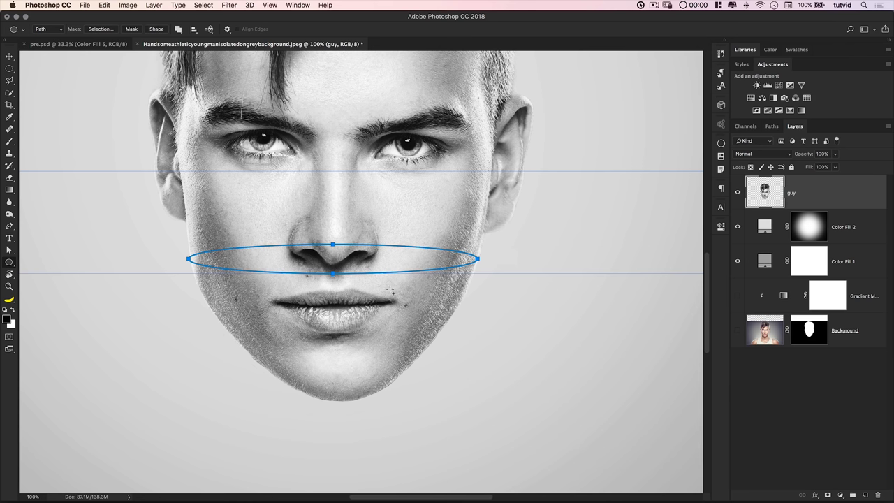
{"action": "key", "text": "super+minus"}
{"action": "key", "text": "super+minus"}
{"action": "key", "text": "super+minus"}
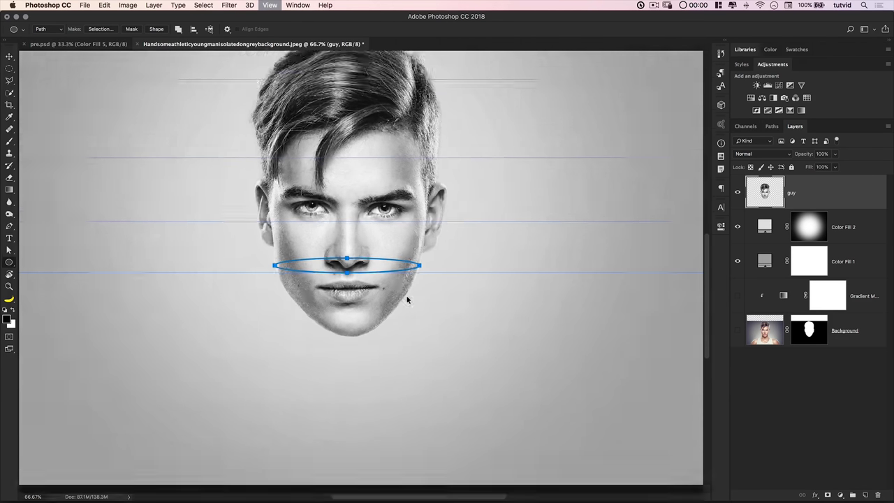
- Disable the original photo layer's mask and hide it, showing both Color Fills and the guy layer
{"action": "left_click", "coordinate": [738, 331], "text": "alt"}
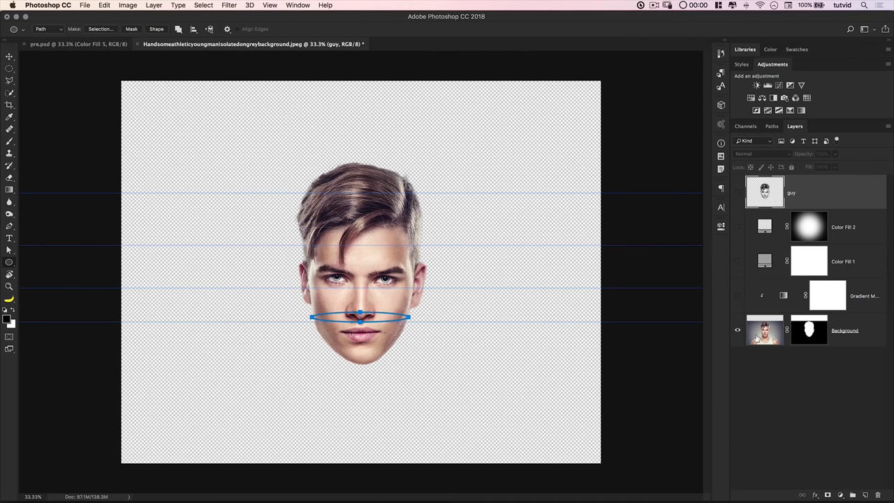
{"action": "left_click", "coordinate": [815, 335], "text": "shift"}
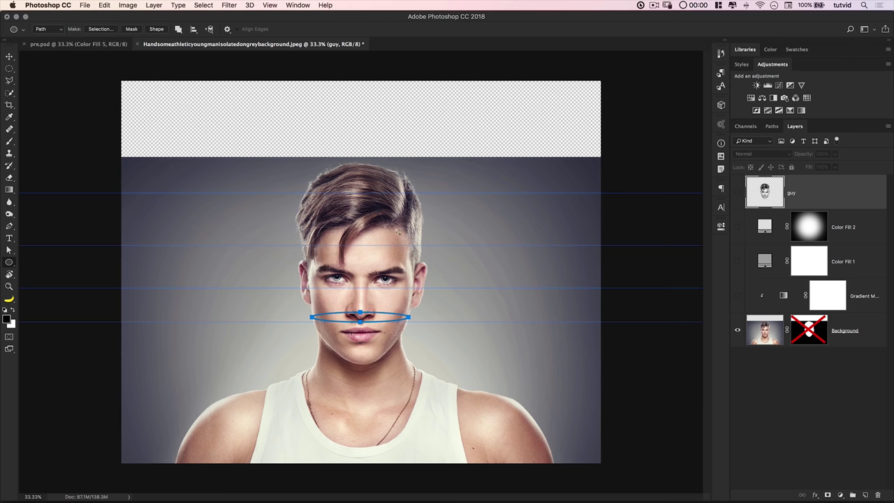
{"action": "left_click", "coordinate": [737, 330]}
{"action": "left_click", "coordinate": [738, 261]}
{"action": "left_click", "coordinate": [738, 227]}
{"action": "left_click", "coordinate": [738, 192]}
- Zoom in on the ellipse path's right end and switch to the Path Selection tool
{"action": "scroll", "coordinate": [357, 412], "scroll_direction": "up", "scroll_amount": 3}
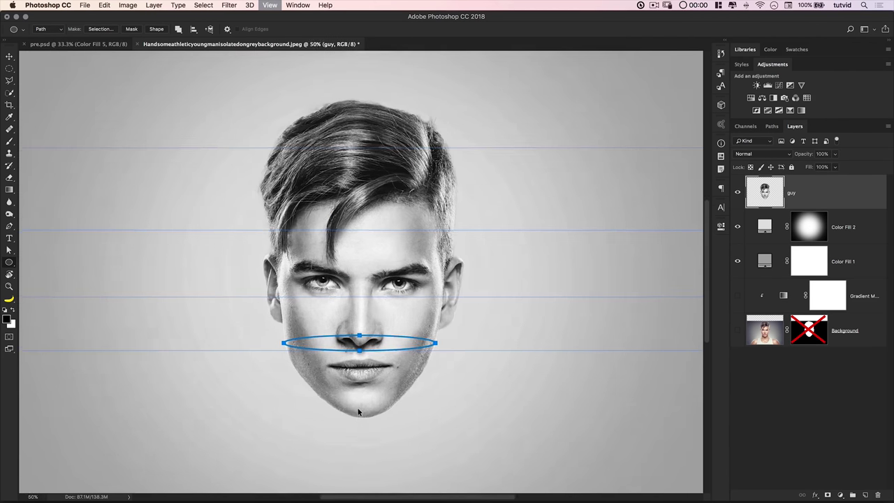
{"action": "left_click_drag", "start_coordinate": [379, 375], "coordinate": [361, 227]}
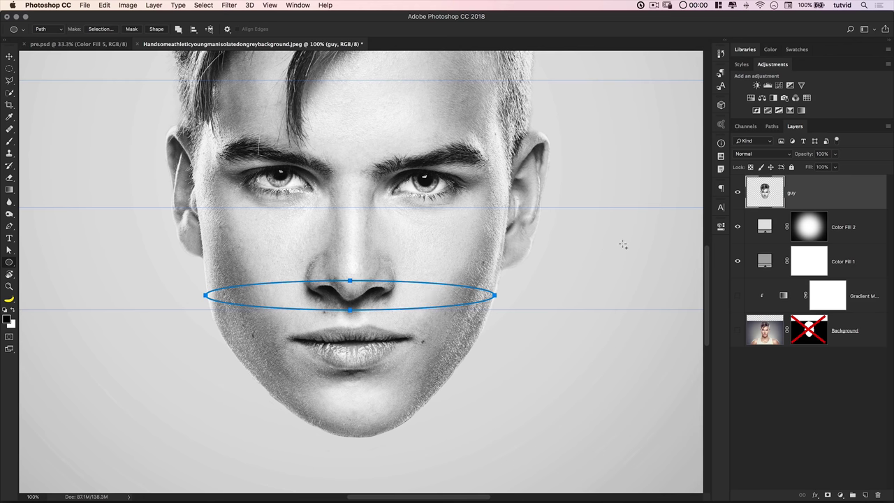
{"action": "left_click", "coordinate": [764, 221]}
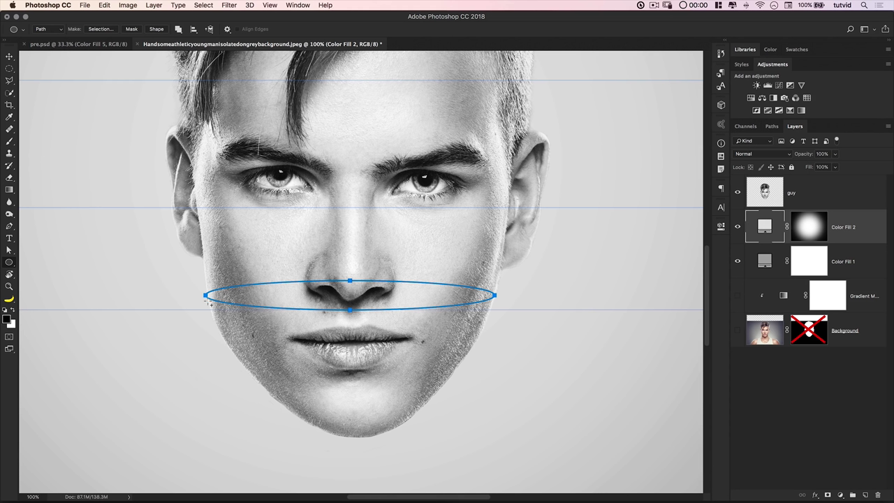
{"action": "key", "text": "z"}
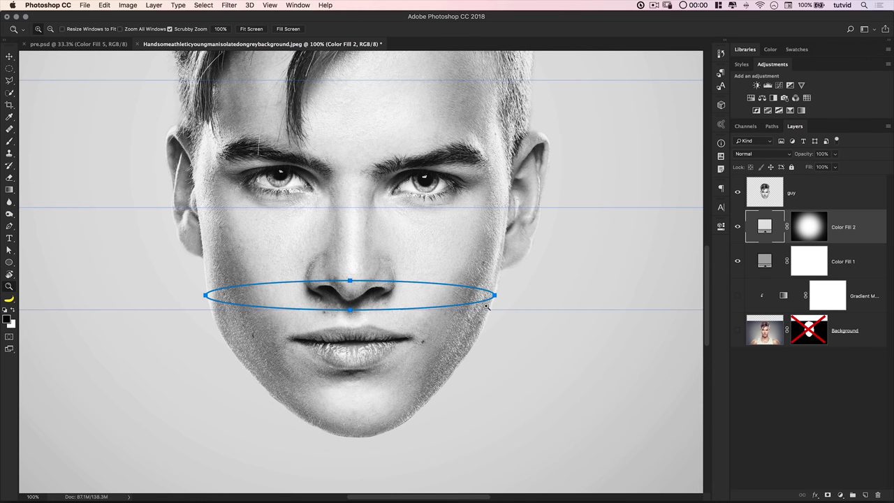
{"action": "left_click", "coordinate": [526, 310]}
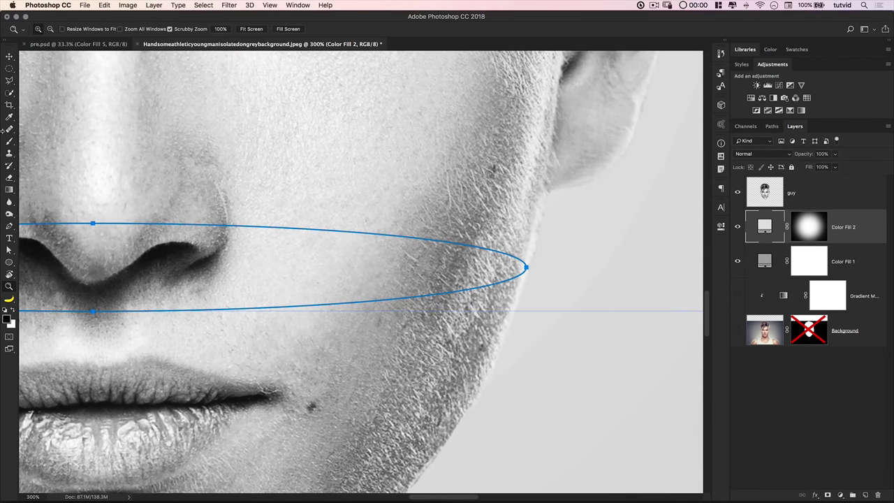
{"action": "left_click", "coordinate": [9, 249]}
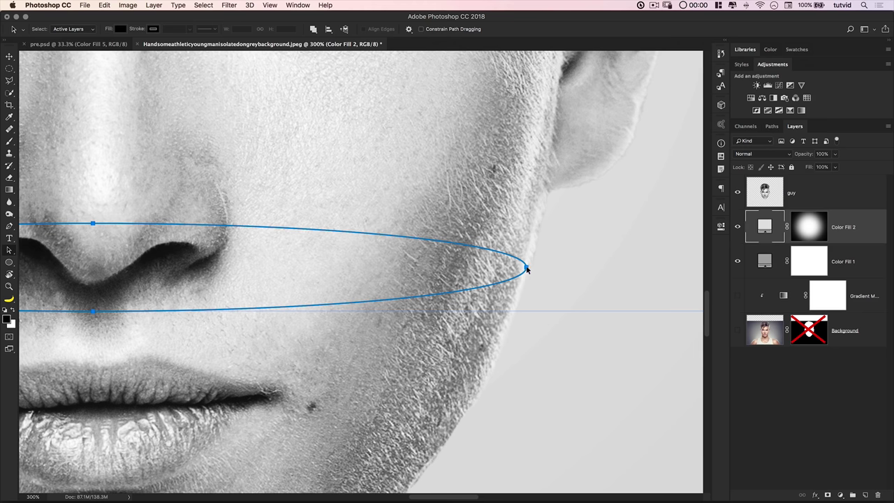
{"action": "key", "text": "super+minus"}
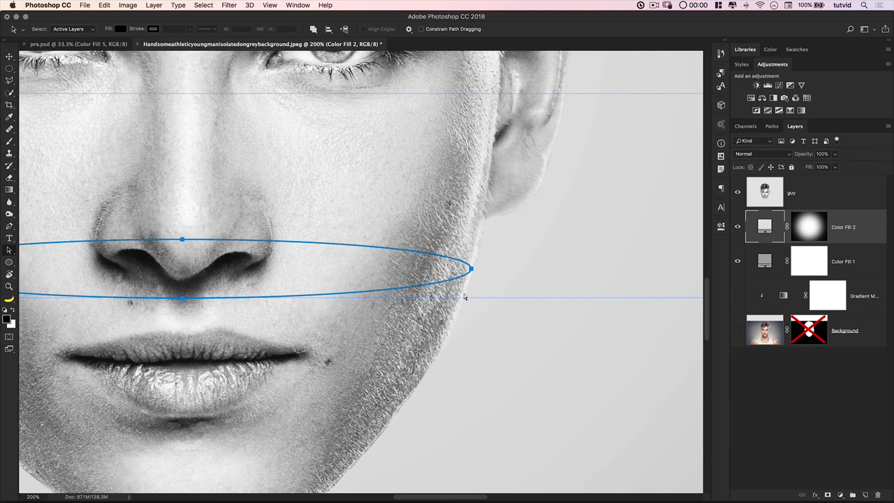
- Transform the ellipse path so its ends meet both cheek edges, then zoom out
{"action": "key", "text": "super+t"}
{"action": "left_click_drag", "start_coordinate": [471, 268], "coordinate": [471, 268]}
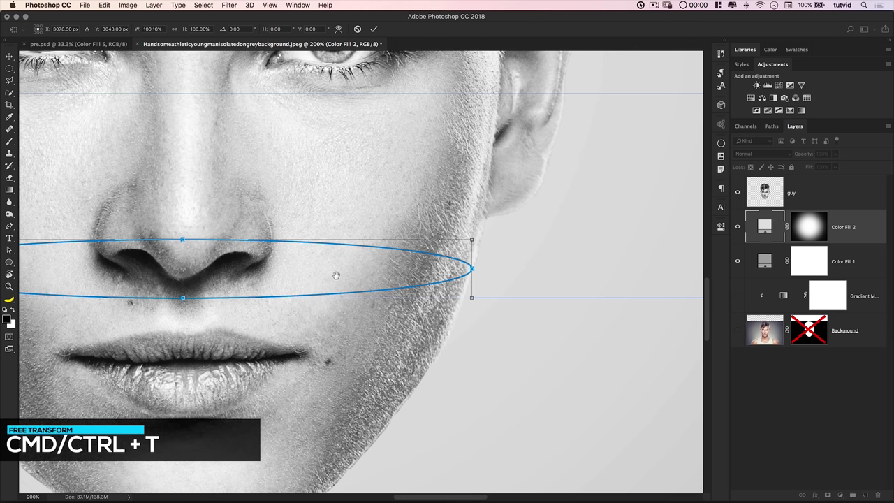
{"action": "left_click_drag", "start_coordinate": [336, 276], "coordinate": [668, 275]}
{"action": "mouse_move", "coordinate": [229, 269]}
{"action": "left_mouse_down"}
{"action": "mouse_move", "coordinate": [253, 268]}
{"action": "mouse_move", "coordinate": [232, 268]}
{"action": "left_mouse_up"}
{"action": "key", "text": "Return"}
{"action": "scroll", "coordinate": [401, 303], "scroll_direction": "right", "scroll_amount": 5}
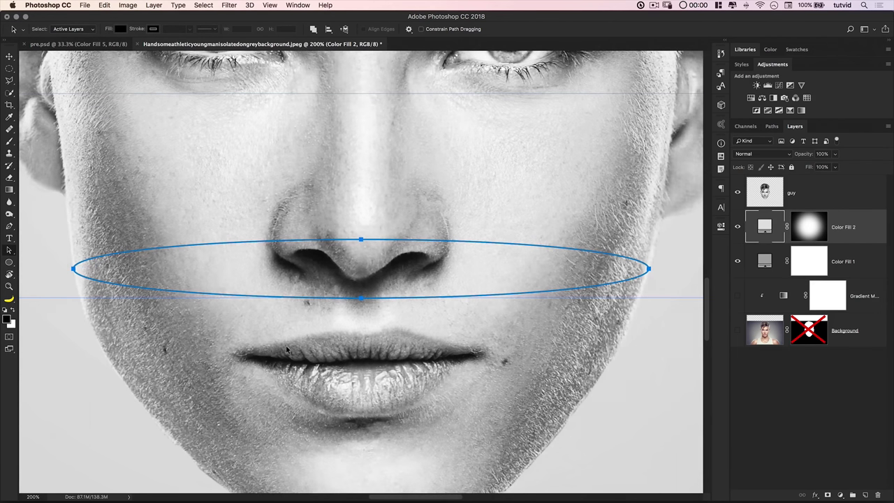
{"action": "key", "text": "super+minus"}
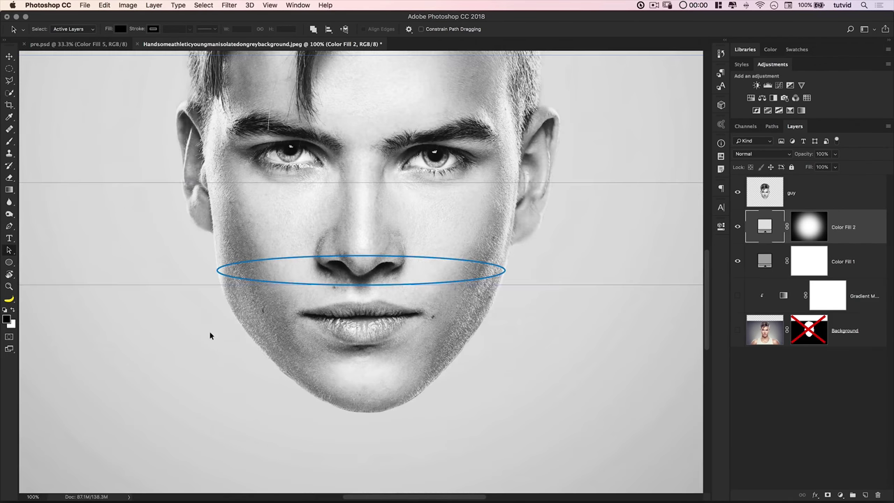
- Save the elliptical Work Path as a permanent path named 'C'
{"action": "left_click", "coordinate": [771, 126]}
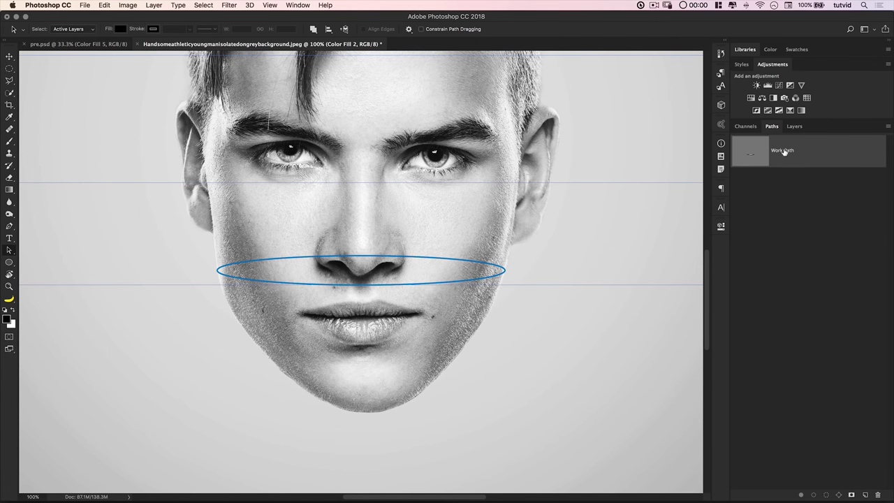
{"action": "double_click", "coordinate": [782, 151]}
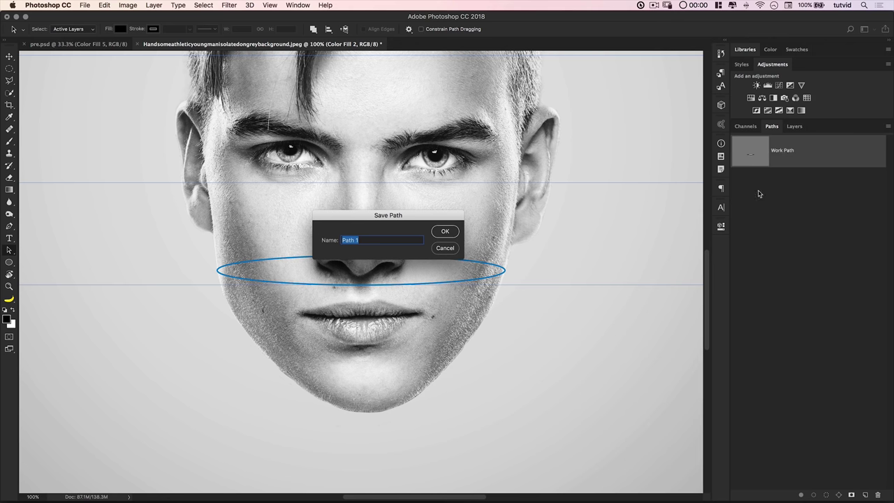
{"action": "type", "text": "C"}
{"action": "key", "text": "Return"}
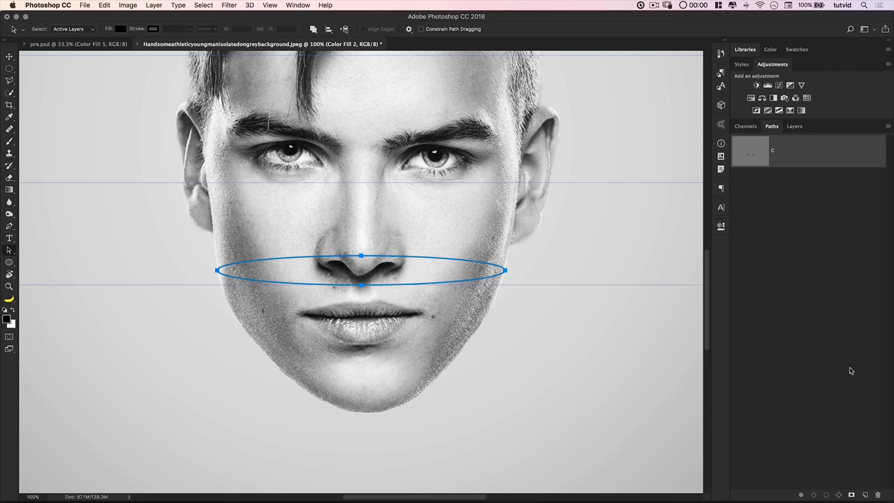
- Paste a copy of C's ellipse into a new path named 'M', placed above C
{"action": "left_click", "coordinate": [865, 494]}
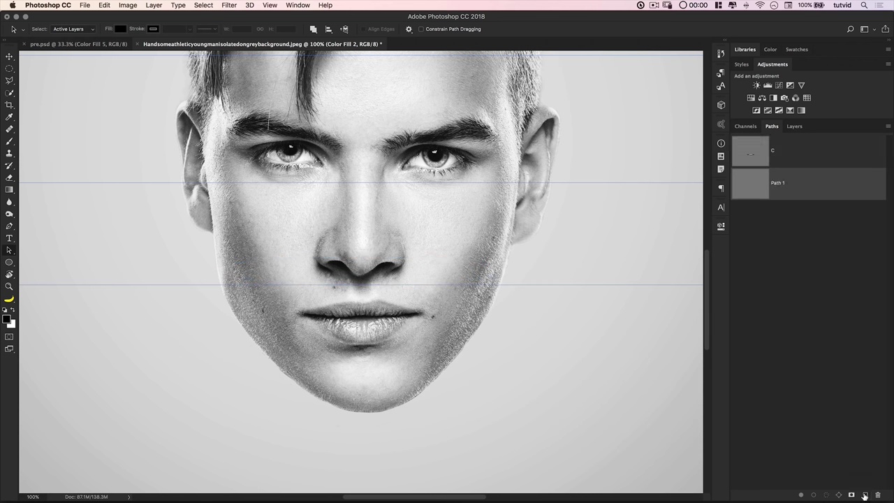
{"action": "left_click", "coordinate": [745, 156]}
{"action": "left_click", "coordinate": [357, 291]}
{"action": "key", "text": "super+c"}
{"action": "left_click", "coordinate": [778, 183]}
{"action": "key", "text": "super+v"}
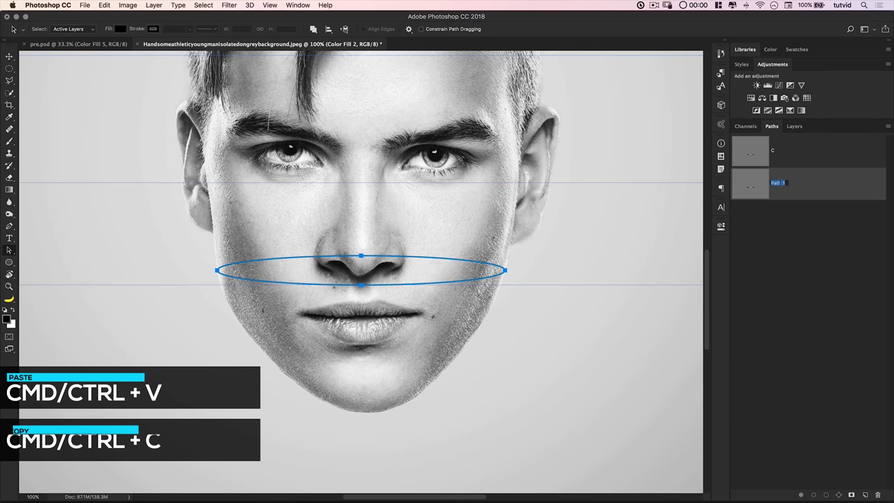
{"action": "double_click", "coordinate": [777, 183]}
{"action": "type", "text": "M"}
{"action": "key", "text": "Return"}
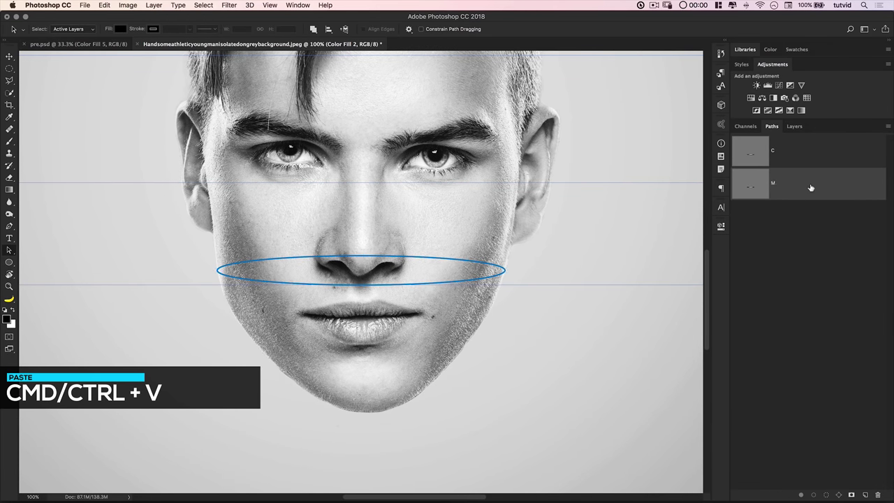
{"action": "left_click_drag", "start_coordinate": [772, 182], "coordinate": [798, 144]}
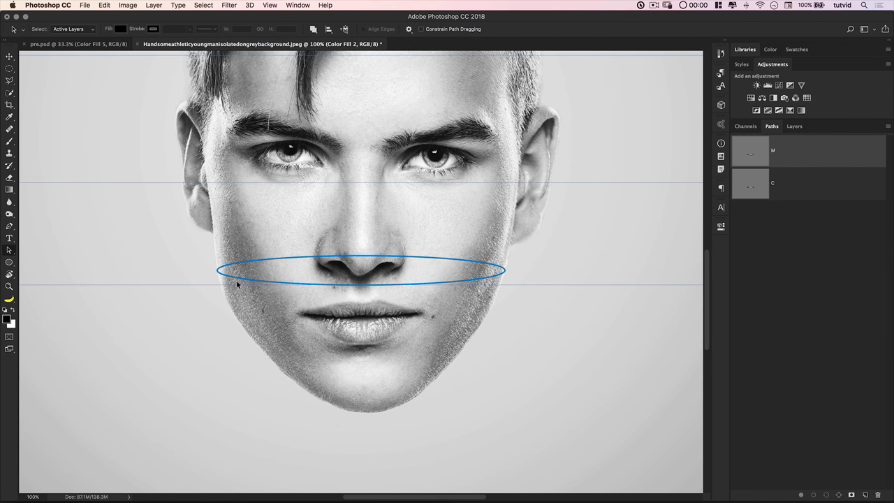
- Move the M ellipse up to eye level and stretch it wider toward both ears
{"action": "scroll", "coordinate": [360, 317], "scroll_direction": "up", "scroll_amount": 3}
{"action": "left_click_drag", "start_coordinate": [402, 318], "coordinate": [398, 218]}
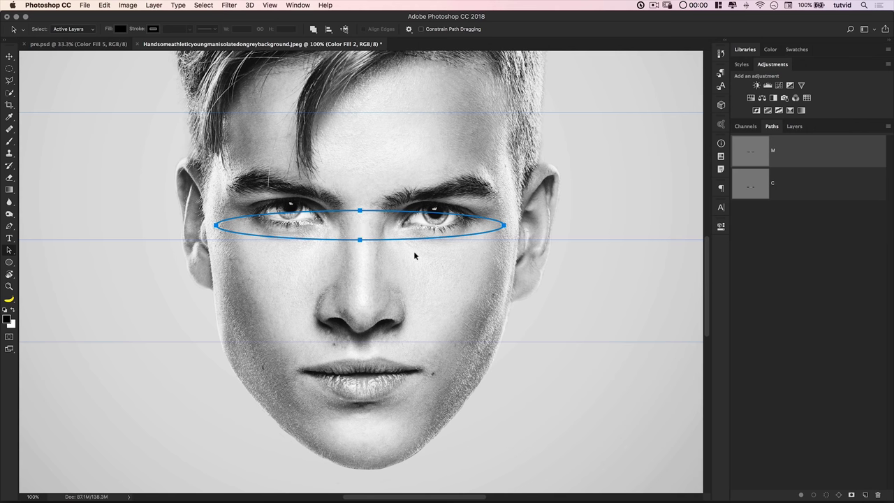
{"action": "key", "text": "super+t"}
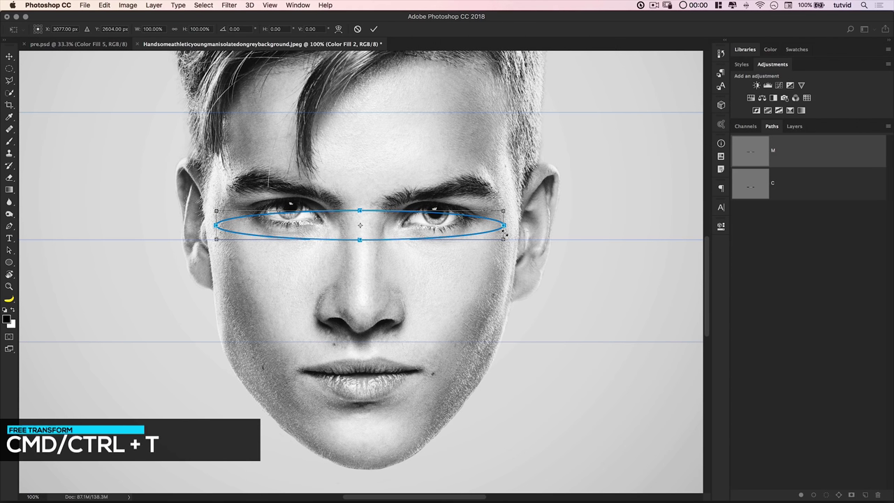
{"action": "left_click_drag", "start_coordinate": [507, 226], "coordinate": [557, 225]}
{"action": "left_click_drag", "start_coordinate": [213, 226], "coordinate": [182, 226]}
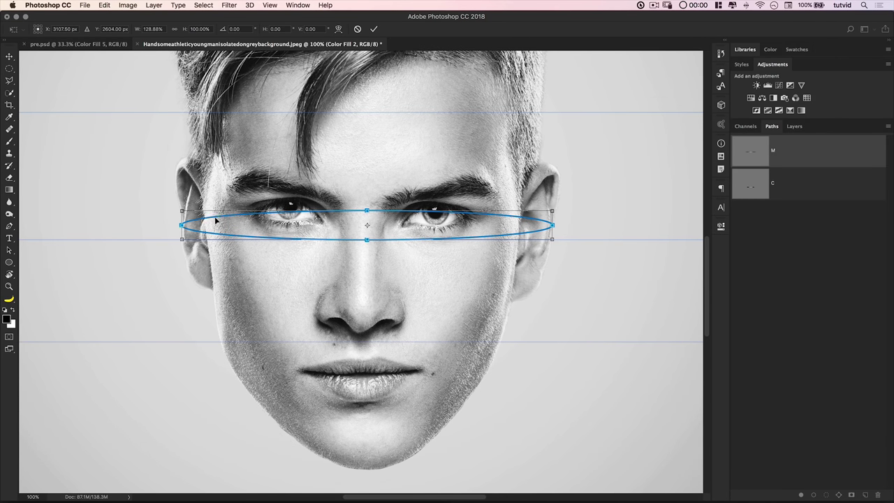
{"action": "left_click", "coordinate": [372, 29]}
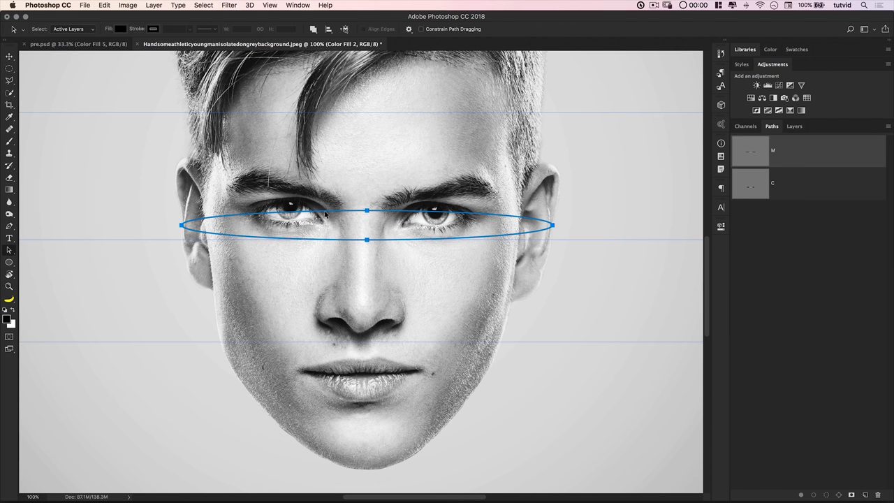
- Set the path outline display thickness to 1 px
{"action": "left_click", "coordinate": [409, 30]}
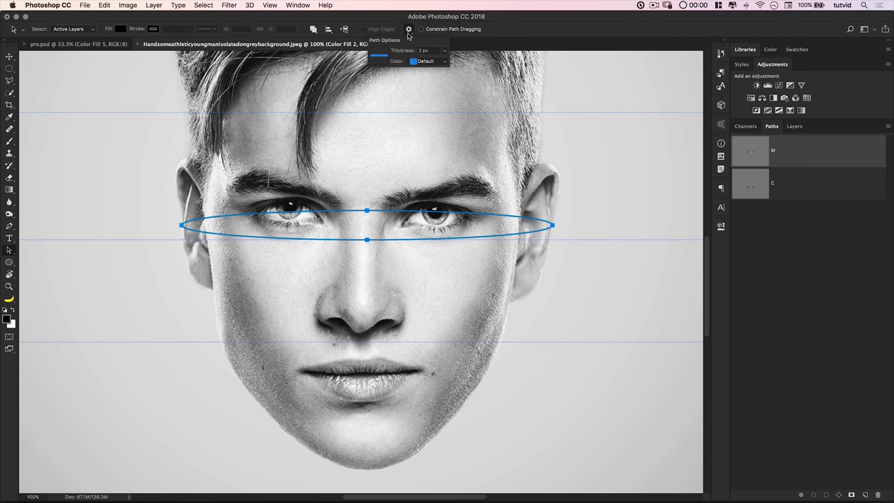
{"action": "left_click", "coordinate": [445, 55]}
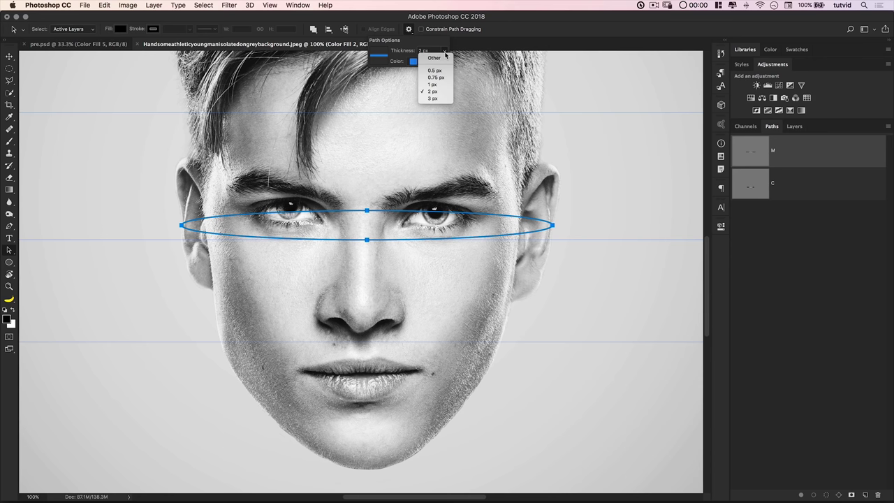
{"action": "left_click", "coordinate": [424, 60]}
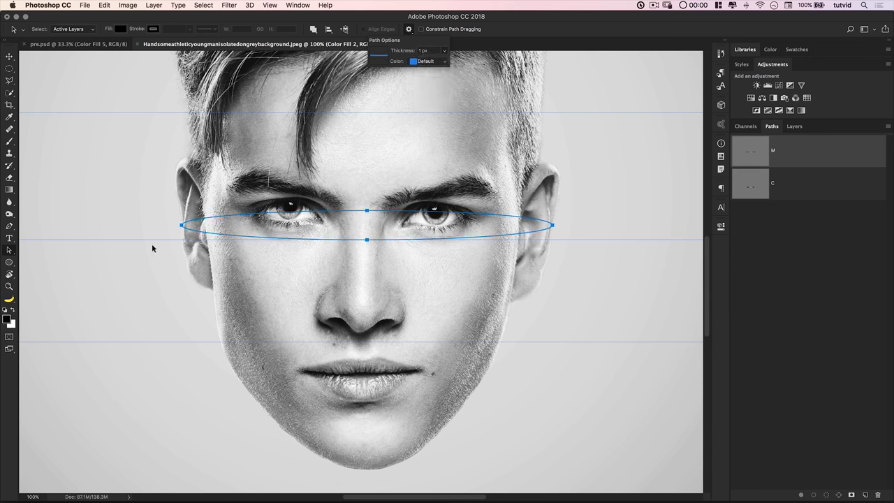
{"action": "left_click", "coordinate": [194, 318]}
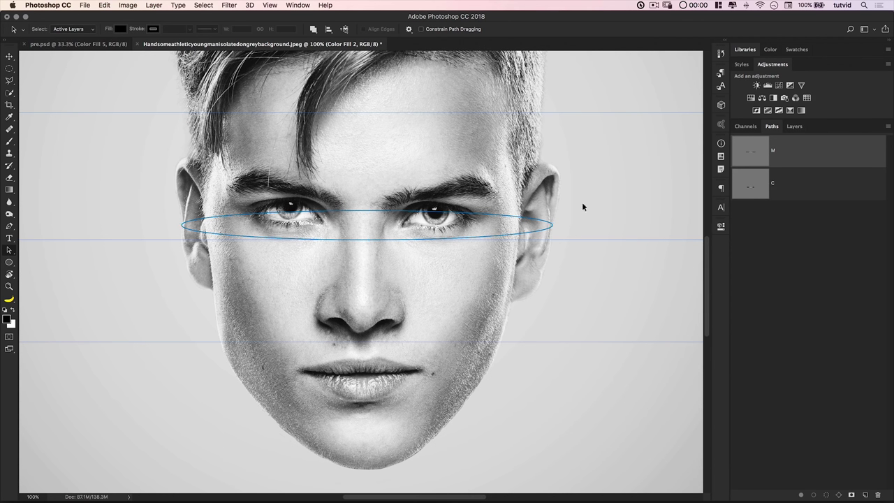
- Zoom in and fine-tune the M ellipse's left and right ends to reach the ears
{"action": "key", "text": "z"}
{"action": "left_click", "coordinate": [548, 225]}
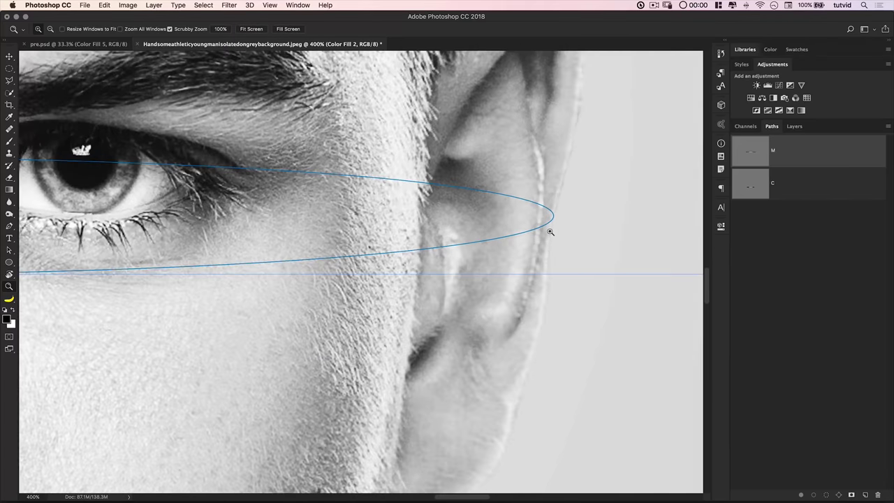
{"action": "key", "text": "super+t"}
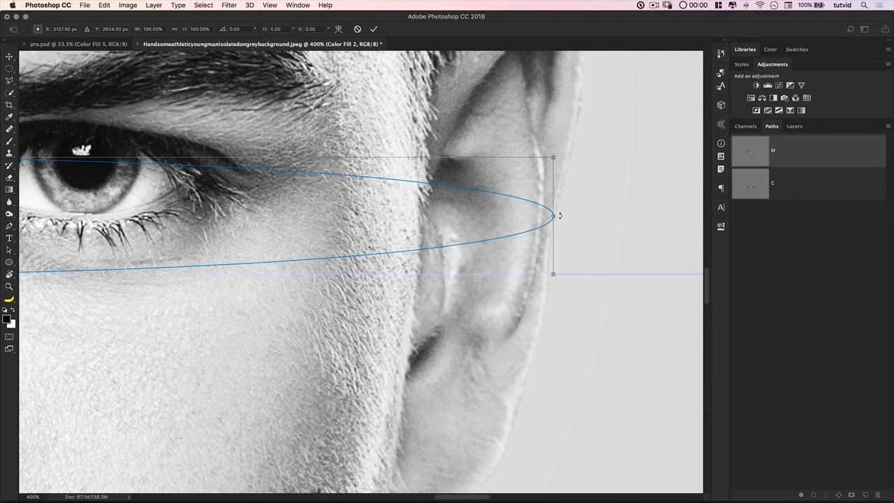
{"action": "left_click_drag", "start_coordinate": [553, 215], "coordinate": [555, 215]}
{"action": "left_click_drag", "start_coordinate": [616, 266], "coordinate": [725, 266]}
{"action": "scroll", "coordinate": [725, 266], "scroll_direction": "left", "scroll_amount": 15}
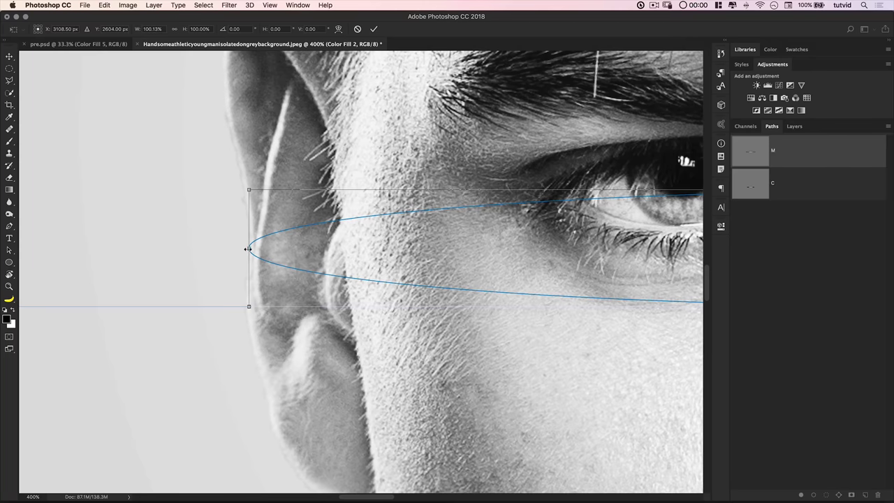
{"action": "mouse_move", "coordinate": [248, 248]}
{"action": "left_mouse_down"}
{"action": "mouse_move", "coordinate": [237, 248]}
{"action": "mouse_move", "coordinate": [247, 247]}
{"action": "left_mouse_up"}
{"action": "key", "text": "Return"}
- Fit the image on screen and flatten the M ellipse to about 77% height
{"action": "key", "text": "z"}
{"action": "key", "text": "super+0"}
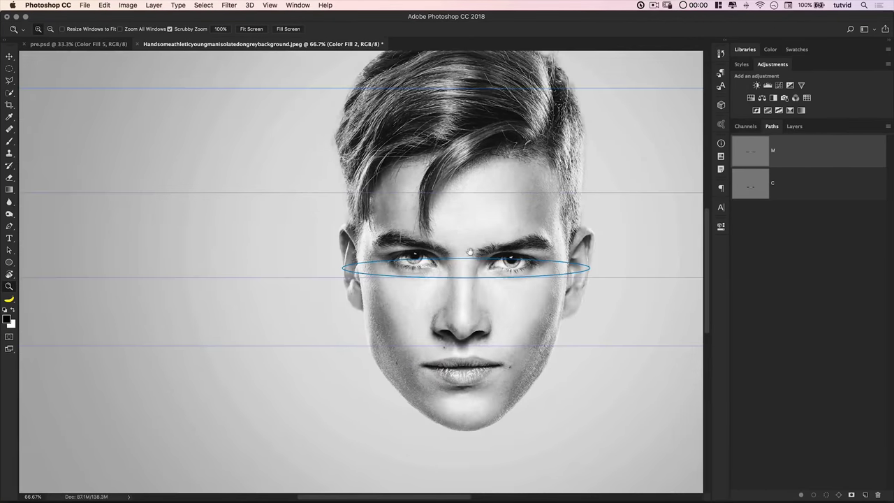
{"action": "left_click_drag", "start_coordinate": [470, 251], "coordinate": [368, 264]}
{"action": "key", "text": "super+t"}
{"action": "key", "text": "Return"}
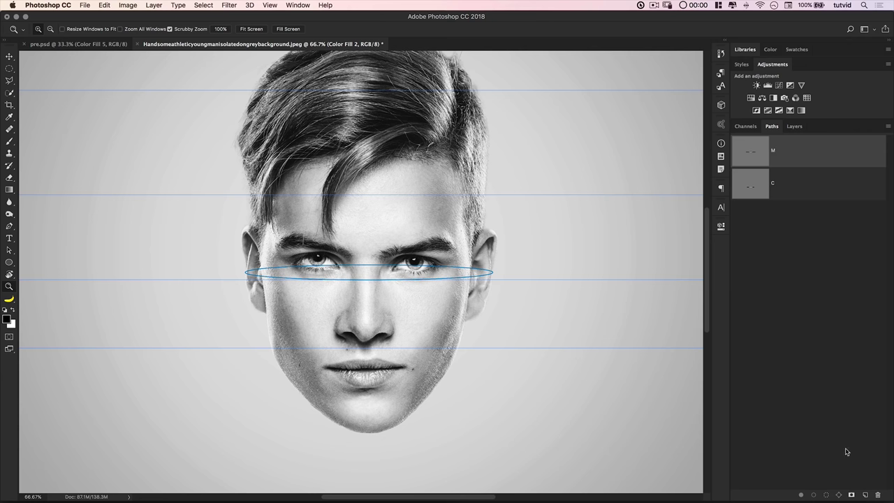
- Paste the M ellipse into a new path named 'Y' at the top of the list
{"action": "left_click", "coordinate": [865, 494]}
{"action": "left_click", "coordinate": [746, 148]}
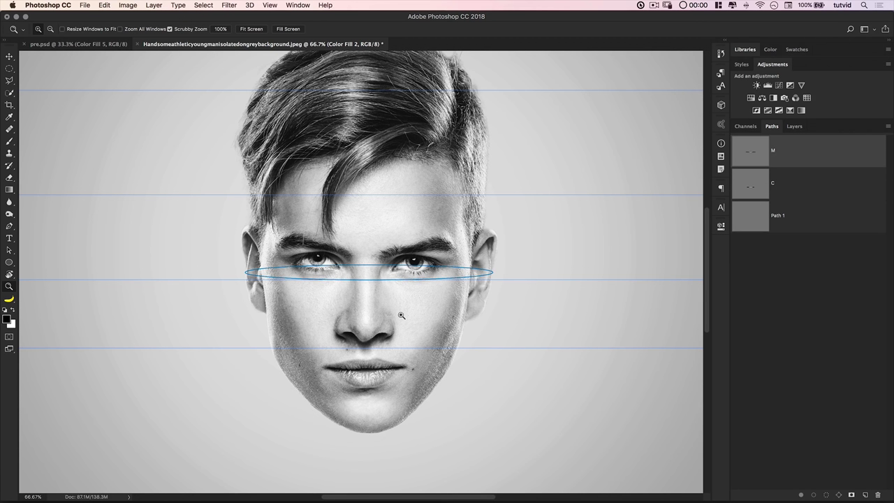
{"action": "key", "text": "a"}
{"action": "left_click", "coordinate": [359, 268]}
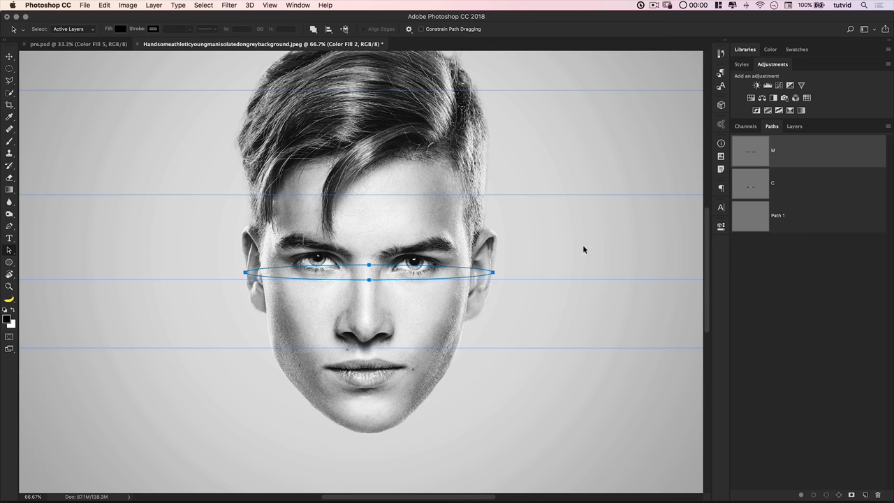
{"action": "left_click", "coordinate": [809, 218]}
{"action": "key", "text": "ctrl+v"}
{"action": "double_click", "coordinate": [778, 216]}
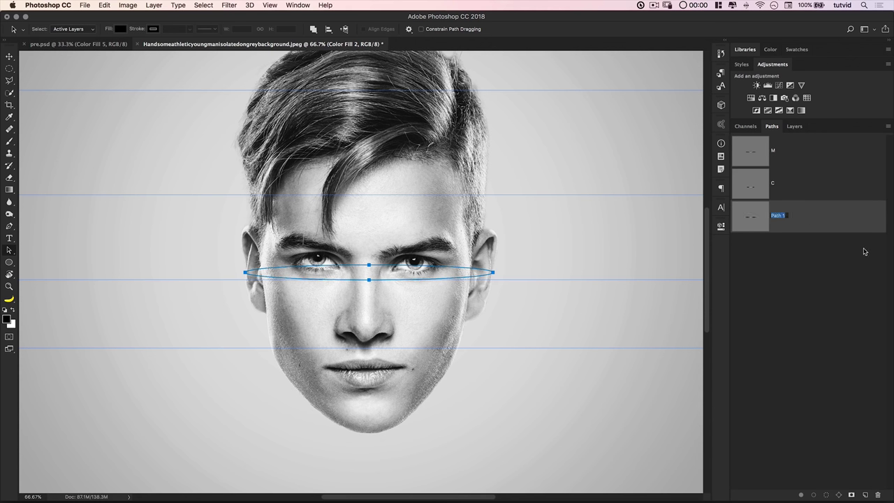
{"action": "type", "text": "Y"}
{"action": "key", "text": "Return"}
{"action": "left_click_drag", "start_coordinate": [824, 223], "coordinate": [783, 160]}
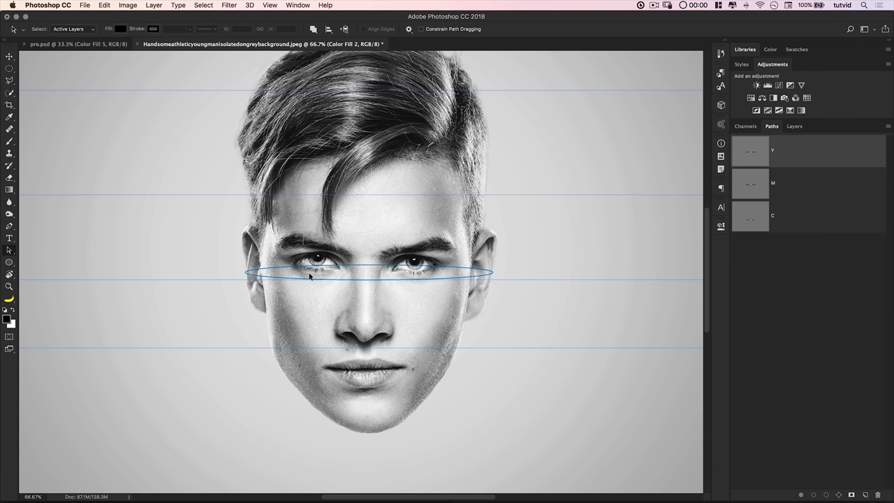
- Move the Y ellipse up to the hairline and zoom in on the forehead
{"action": "left_click", "coordinate": [375, 266]}
{"action": "left_click_drag", "start_coordinate": [378, 264], "coordinate": [381, 185]}
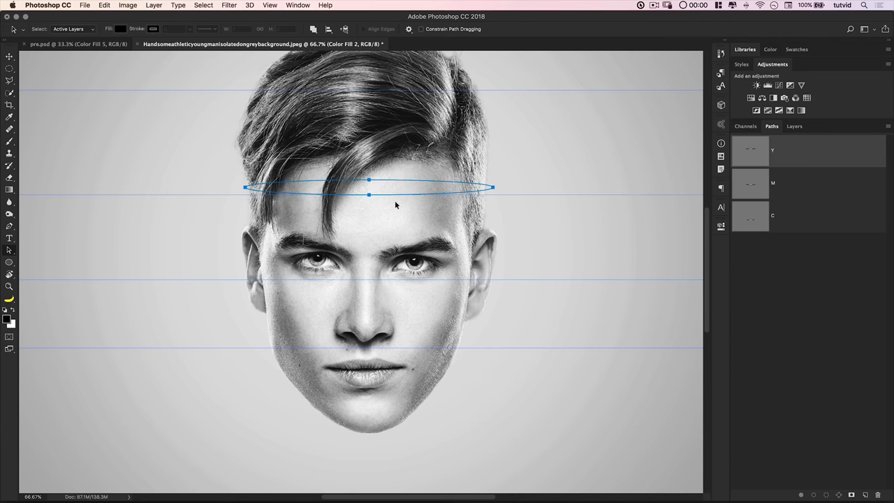
{"action": "key", "text": "super+plus"}
{"action": "key", "text": "super+plus"}
{"action": "scroll", "coordinate": [437, 301], "scroll_direction": "right", "scroll_amount": 8}
{"action": "scroll", "coordinate": [437, 301], "scroll_direction": "up", "scroll_amount": 5}
{"action": "scroll", "coordinate": [360, 272], "scroll_direction": "left", "scroll_amount": 5}
{"action": "scroll", "coordinate": [361, 272], "scroll_direction": "up", "scroll_amount": 1}
- Narrow the Y ellipse slightly from both ends
{"action": "key", "text": "super+t"}
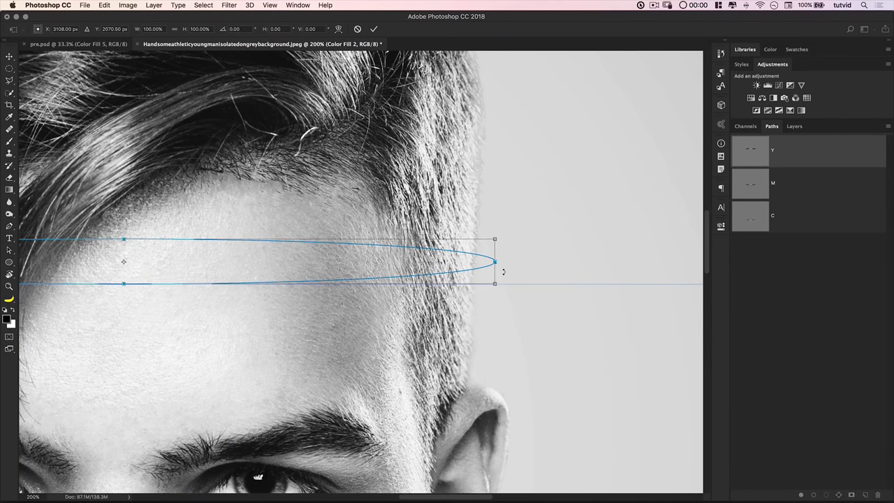
{"action": "left_click_drag", "start_coordinate": [494, 262], "coordinate": [478, 262]}
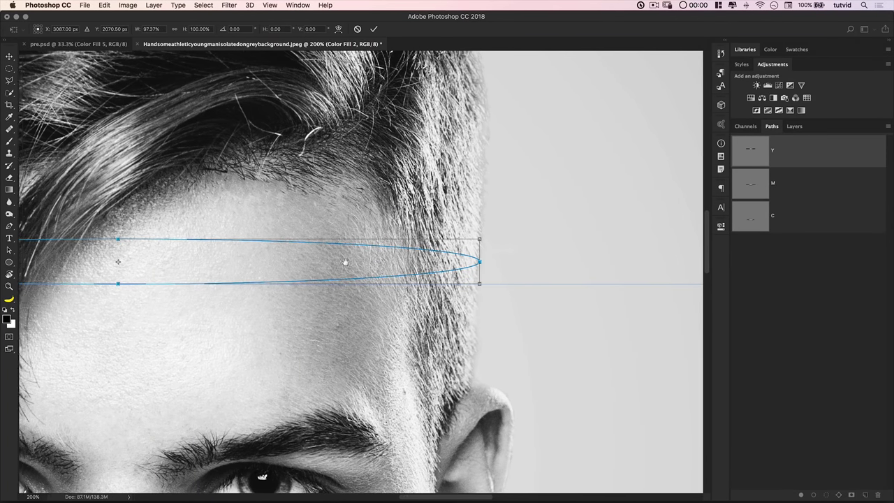
{"action": "left_click_drag", "start_coordinate": [345, 261], "coordinate": [858, 263]}
{"action": "left_click_drag", "start_coordinate": [445, 259], "coordinate": [449, 262]}
{"action": "key", "text": "Return"}
{"action": "key", "text": "super+minus"}
{"action": "key", "text": "super+minus"}
{"action": "key", "text": "super+minus"}
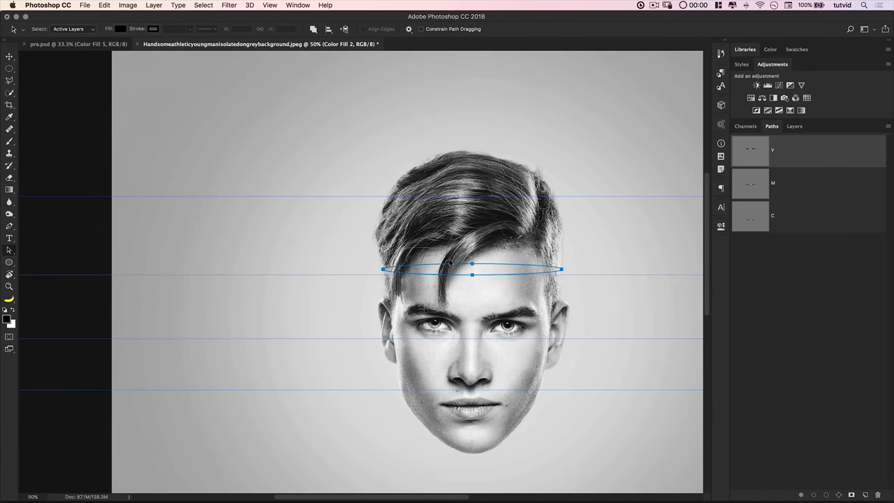
{"action": "left_click_drag", "start_coordinate": [471, 225], "coordinate": [370, 223]}
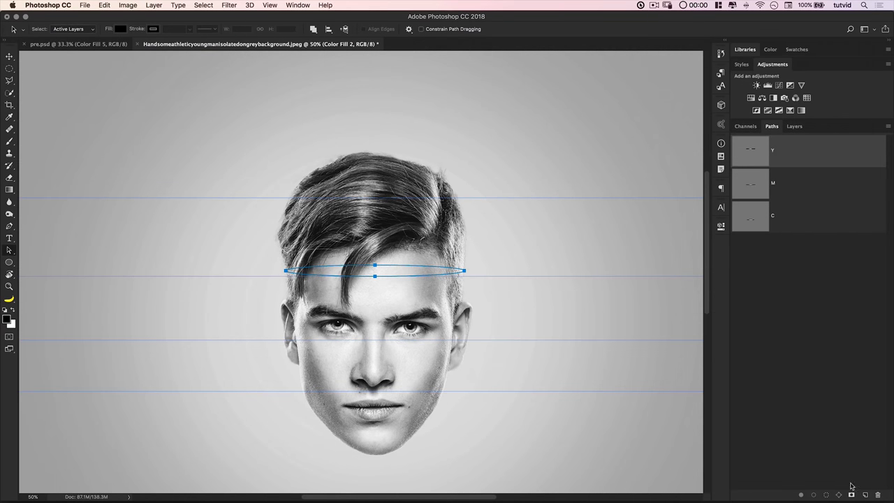
- Paste the Y ellipse into a new path named 'K' at the top of the list
{"action": "left_click", "coordinate": [865, 495]}
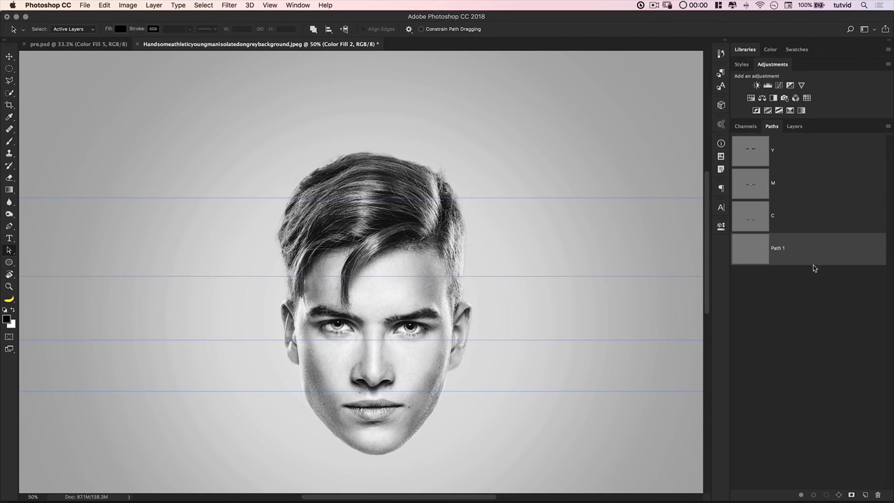
{"action": "left_click", "coordinate": [758, 160]}
{"action": "left_click_drag", "start_coordinate": [362, 243], "coordinate": [395, 301]}
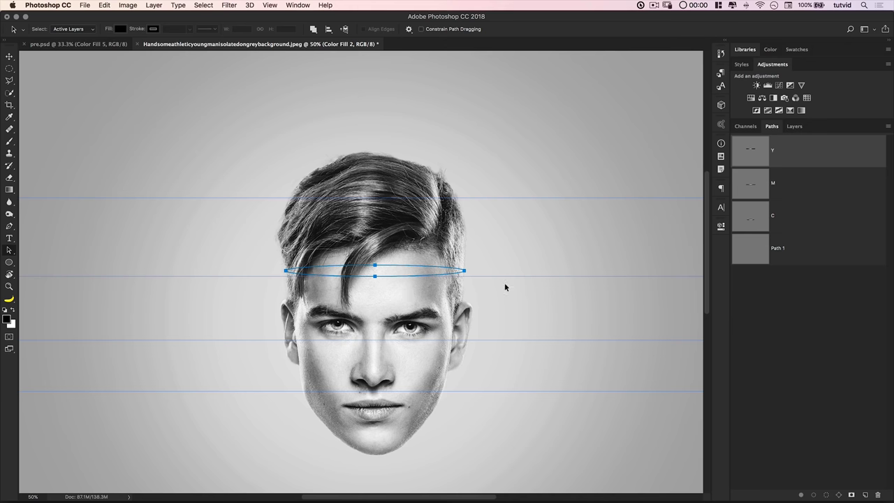
{"action": "left_click", "coordinate": [818, 245]}
{"action": "key", "text": "super+v"}
{"action": "double_click", "coordinate": [777, 248]}
{"action": "type", "text": "K"}
{"action": "key", "text": "Return"}
{"action": "left_click_drag", "start_coordinate": [783, 252], "coordinate": [804, 149]}
- Move the K ellipse up into the hair, shorten it and flatten it to about 41% height
{"action": "left_click_drag", "start_coordinate": [395, 267], "coordinate": [397, 189]}
{"action": "key", "text": "z"}
{"action": "left_click", "coordinate": [416, 188]}
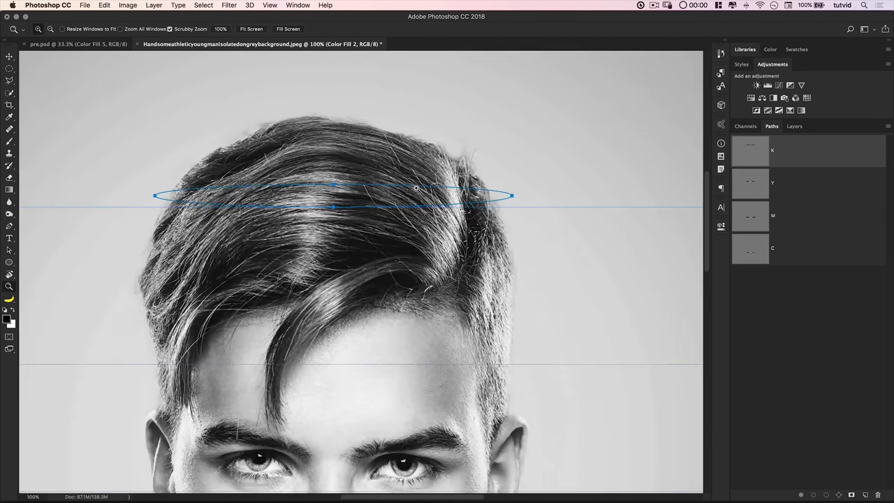
{"action": "left_click", "coordinate": [415, 187]}
{"action": "key", "text": "ctrl+t"}
{"action": "left_click_drag", "start_coordinate": [590, 207], "coordinate": [554, 207]}
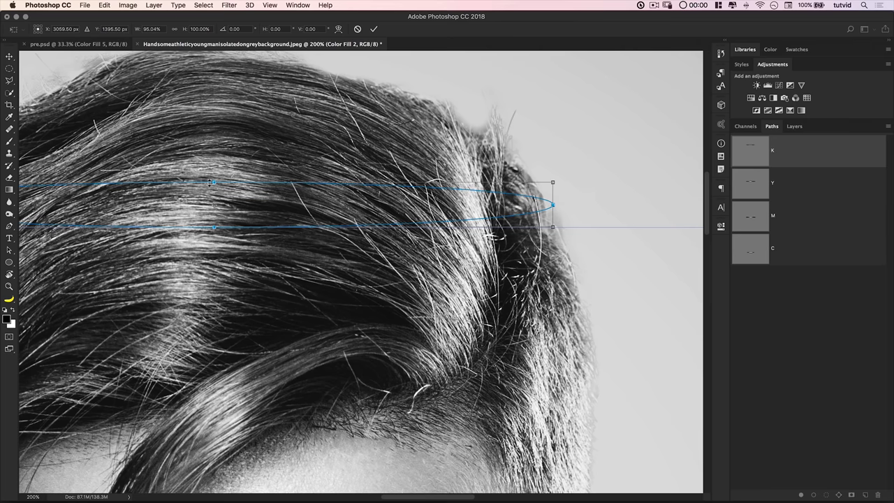
{"action": "left_click_drag", "start_coordinate": [214, 183], "coordinate": [214, 208]}
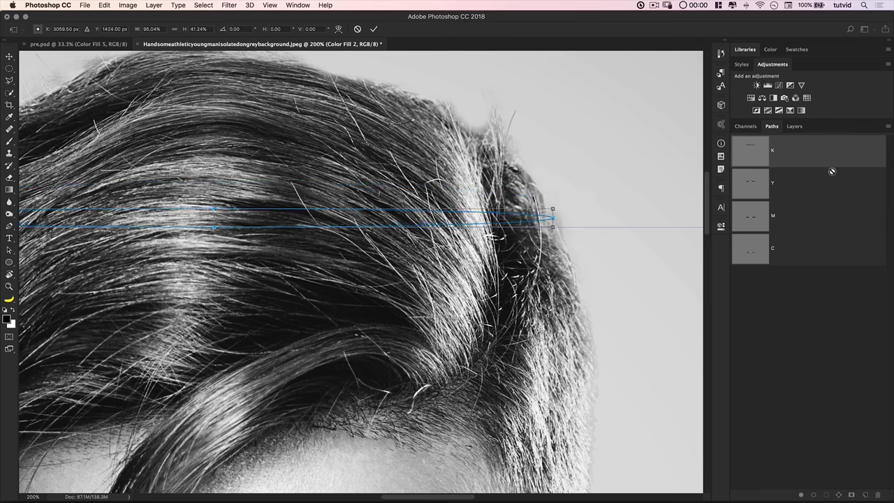
{"action": "scroll", "coordinate": [244, 286], "scroll_direction": "left", "scroll_amount": 10}
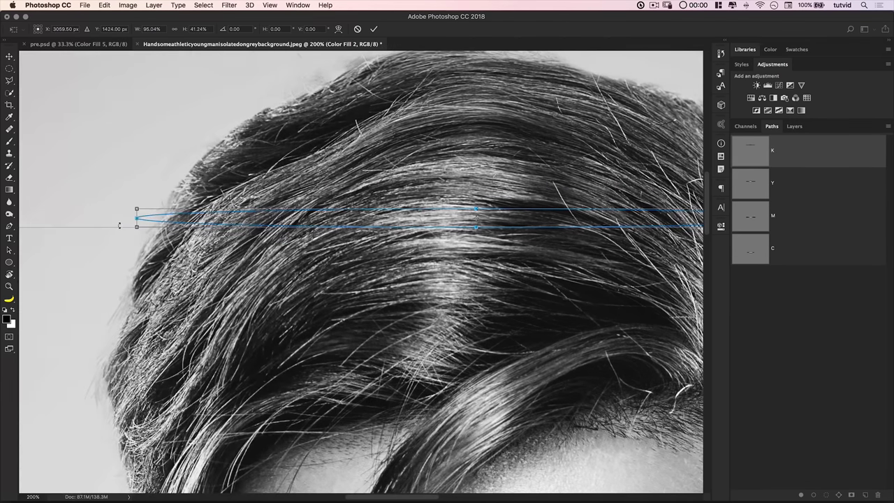
{"action": "left_click_drag", "start_coordinate": [135, 219], "coordinate": [157, 218]}
{"action": "key", "text": "Return"}
- Flatten the Y forehead ellipse to about two-thirds height, roughly 67 px tall
{"action": "key", "text": "z"}
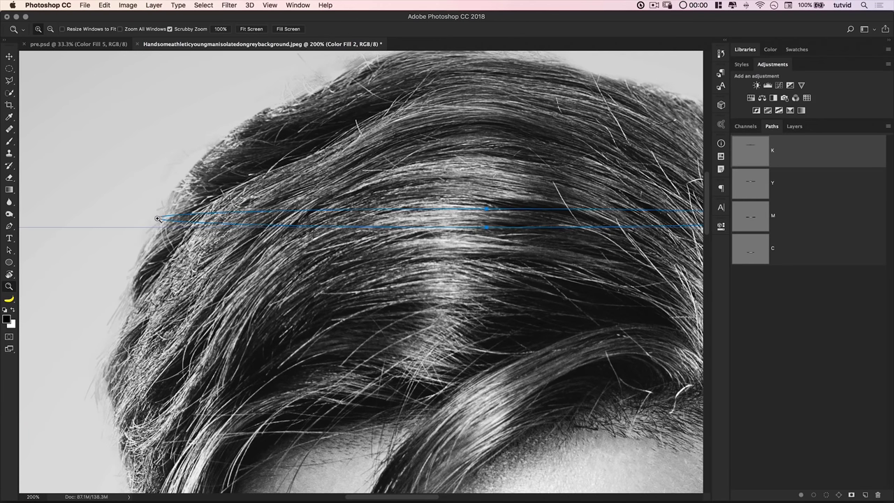
{"action": "scroll", "coordinate": [559, 279], "scroll_direction": "down", "scroll_amount": 5}
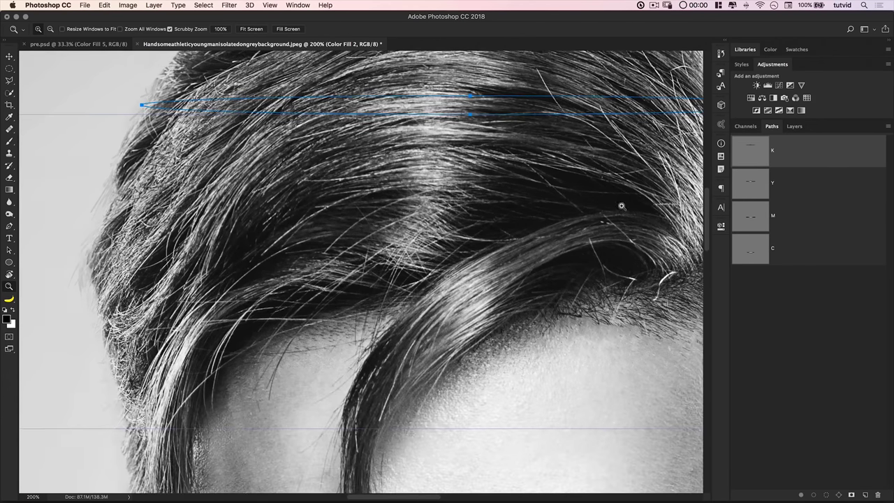
{"action": "left_click", "coordinate": [820, 187]}
{"action": "key", "text": "super+1"}
{"action": "scroll", "coordinate": [459, 315], "scroll_direction": "right", "scroll_amount": 3}
{"action": "key", "text": "a"}
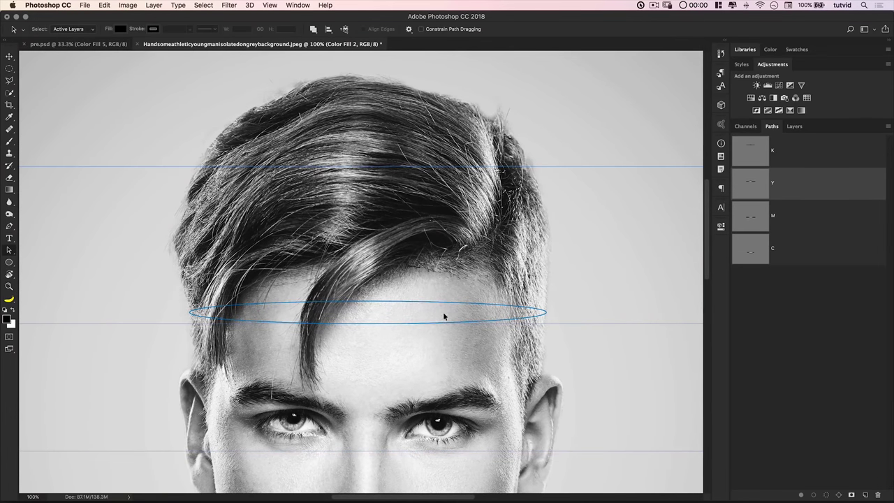
{"action": "left_click", "coordinate": [386, 320]}
{"action": "key", "text": "super+t"}
{"action": "left_click_drag", "start_coordinate": [368, 303], "coordinate": [369, 311]}
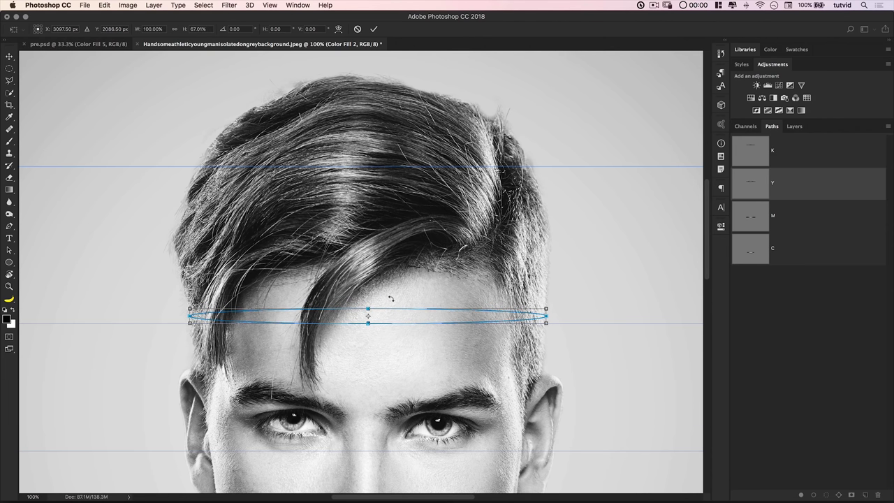
{"action": "left_click_drag", "start_coordinate": [368, 314], "coordinate": [368, 312]}
{"action": "key", "text": "Return"}
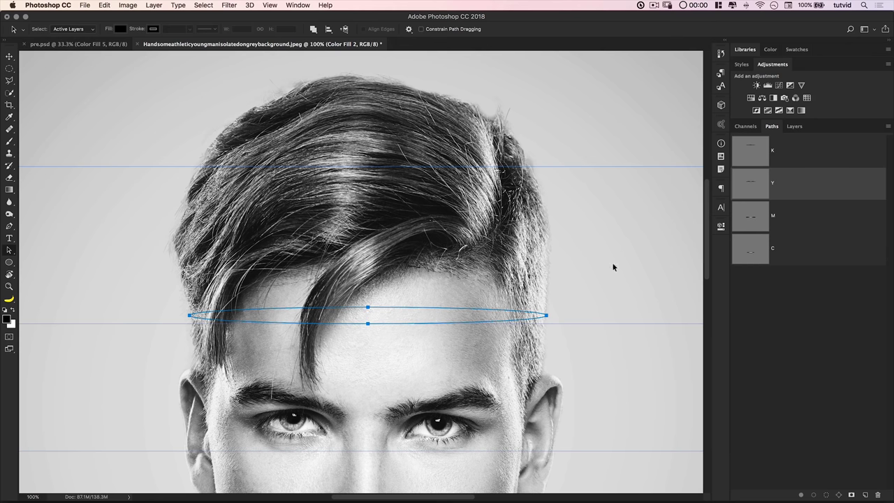
- Zoom out to the whole face and deselect the Y path to hide its outline
{"action": "key", "text": "super+minus"}
{"action": "key", "text": "super+minus"}
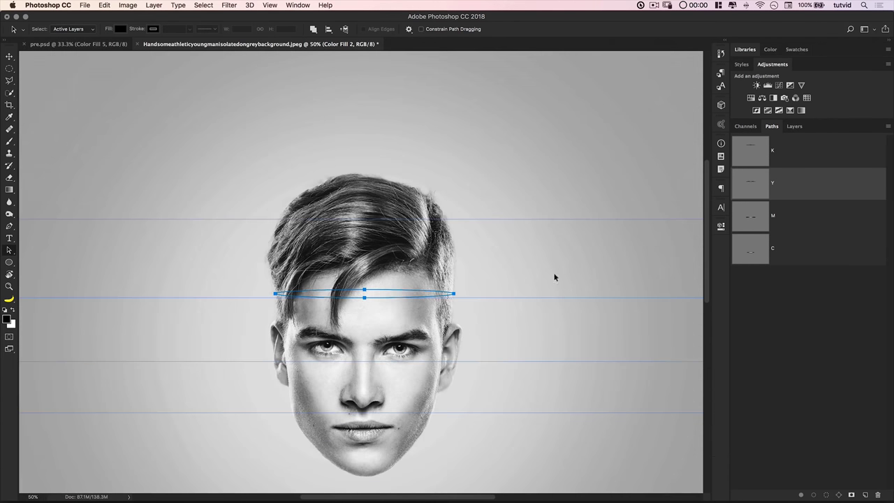
{"action": "scroll", "coordinate": [523, 263], "scroll_direction": "down", "scroll_amount": 5}
{"action": "scroll", "coordinate": [522, 263], "scroll_direction": "left", "scroll_amount": 2}
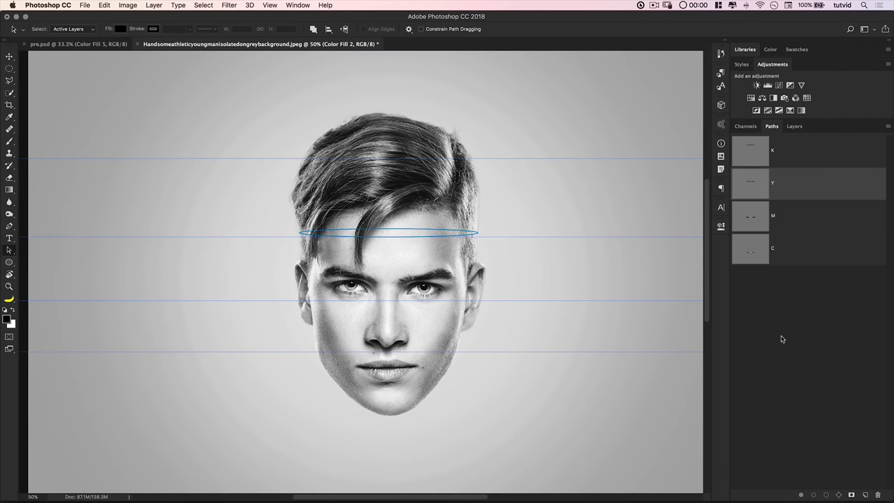
{"action": "key", "text": "Escape"}
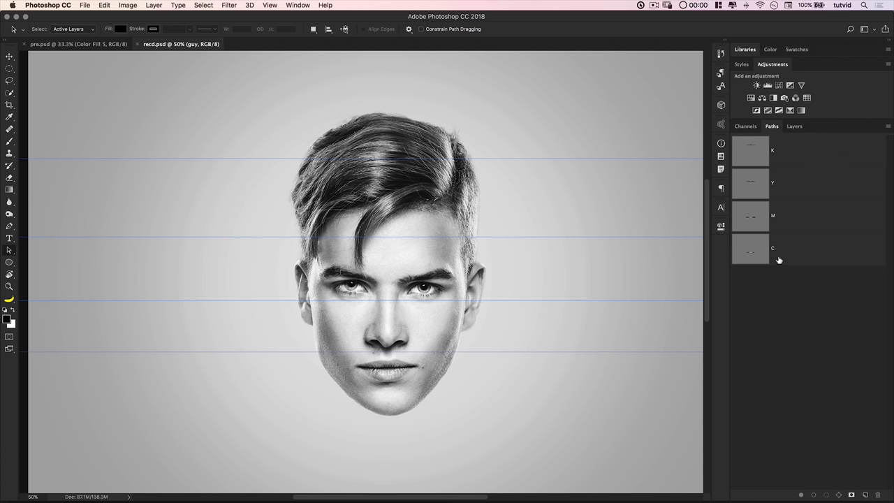
- Load path C as a selection and invert it
{"action": "left_click", "coordinate": [757, 252], "text": "super"}
{"action": "left_click", "coordinate": [799, 126]}
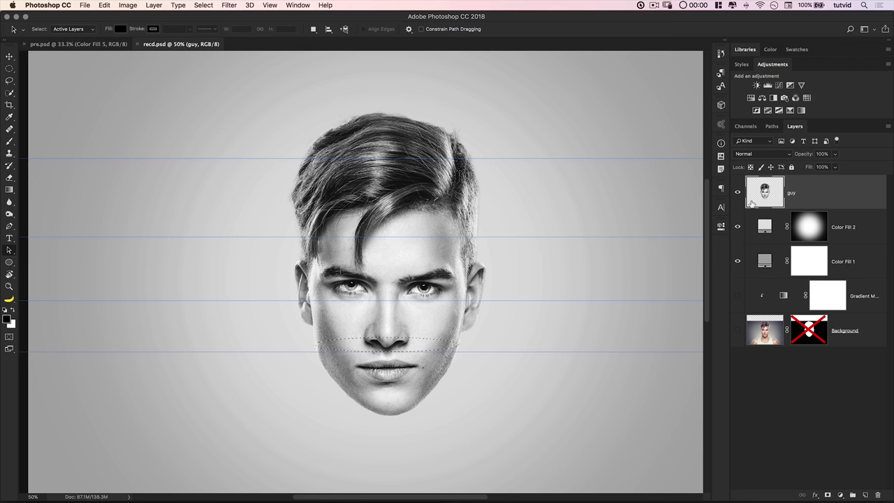
{"action": "left_click", "coordinate": [9, 92]}
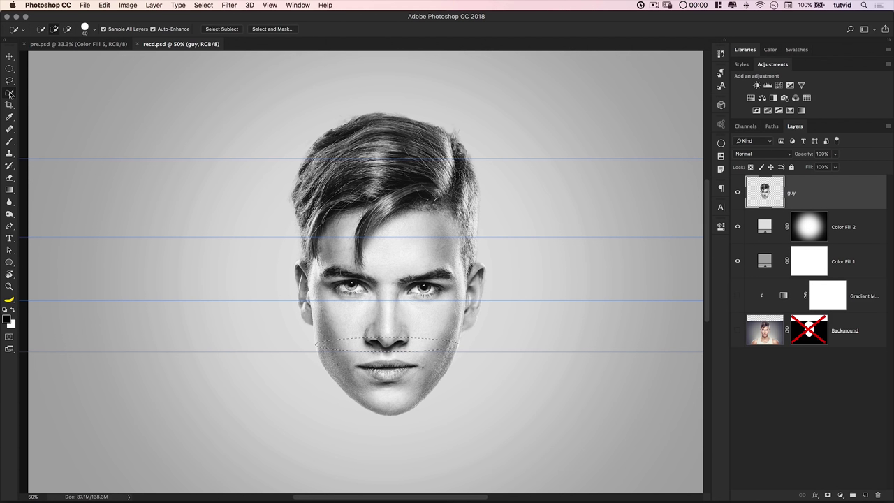
{"action": "left_click", "coordinate": [9, 80]}
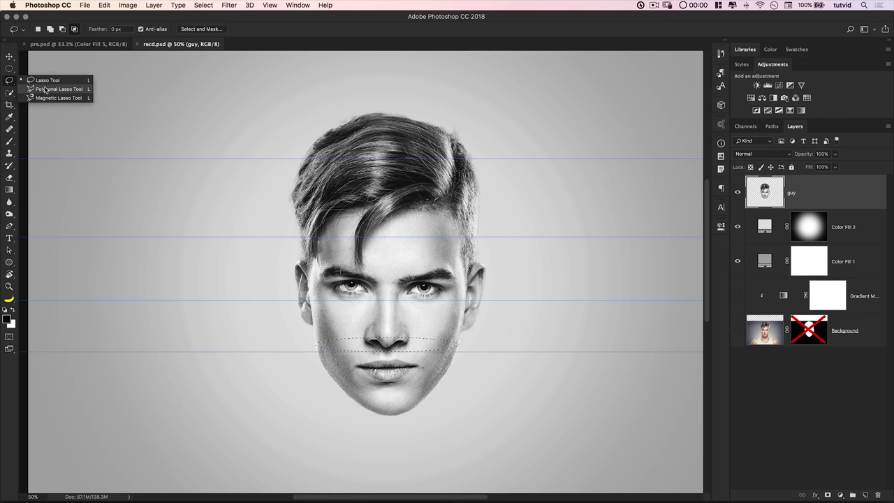
{"action": "left_click", "coordinate": [48, 82]}
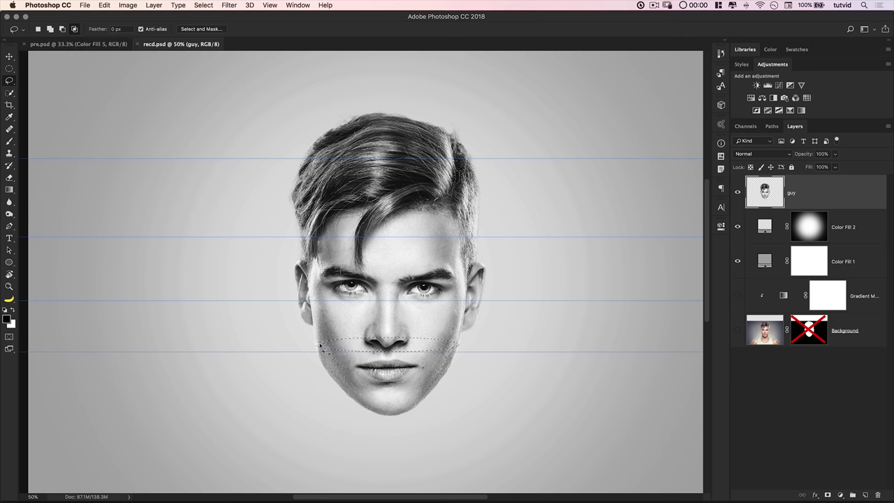
{"action": "key", "text": "super+minus"}
{"action": "key", "text": "super+minus"}
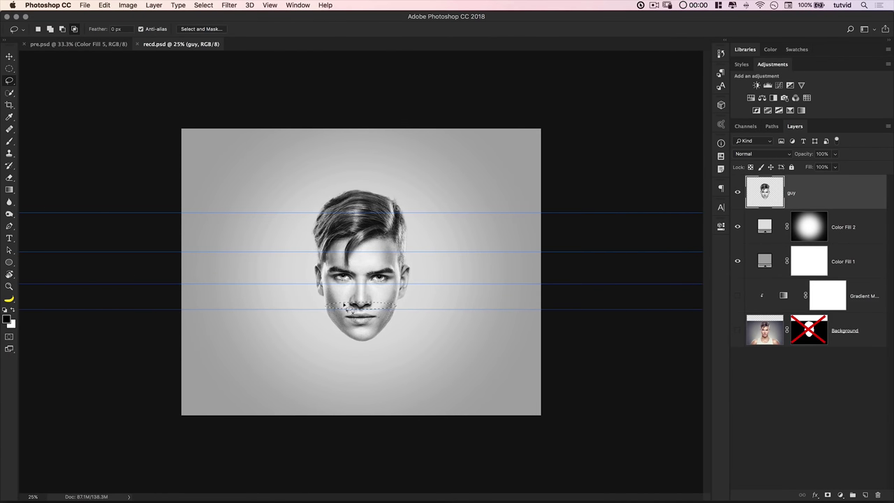
{"action": "left_click", "coordinate": [204, 6]}
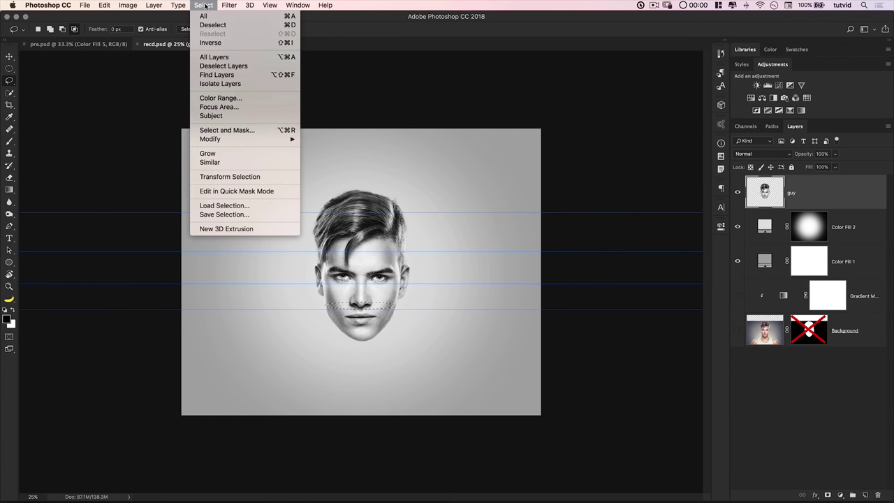
{"action": "left_click", "coordinate": [210, 43]}
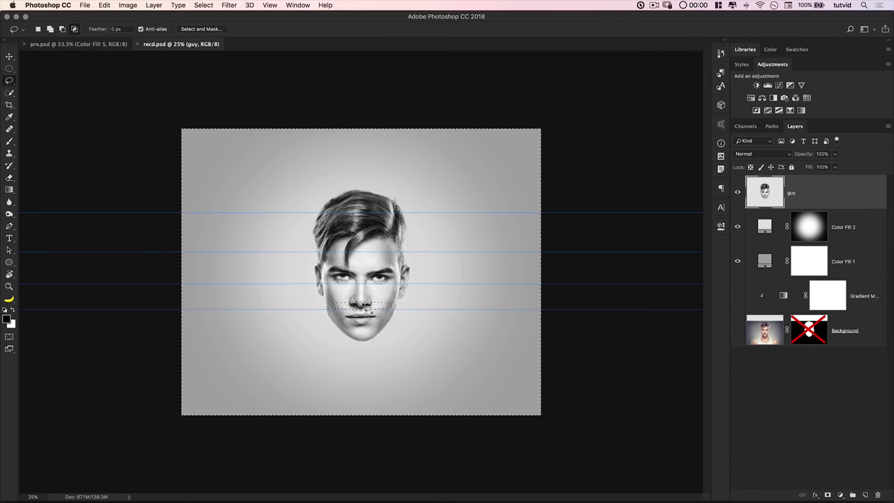
- Lasso the chin below the C curve, hide the Color Fill layers and cut it to Layer 1
{"action": "key", "text": "super+semicolon"}
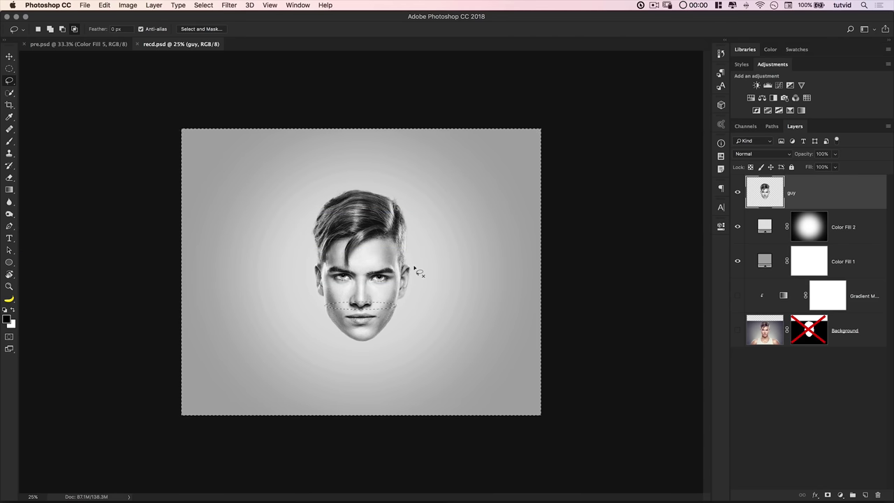
{"action": "key", "text": "super+equal"}
{"action": "key", "text": "super+equal"}
{"action": "key", "text": "super+equal"}
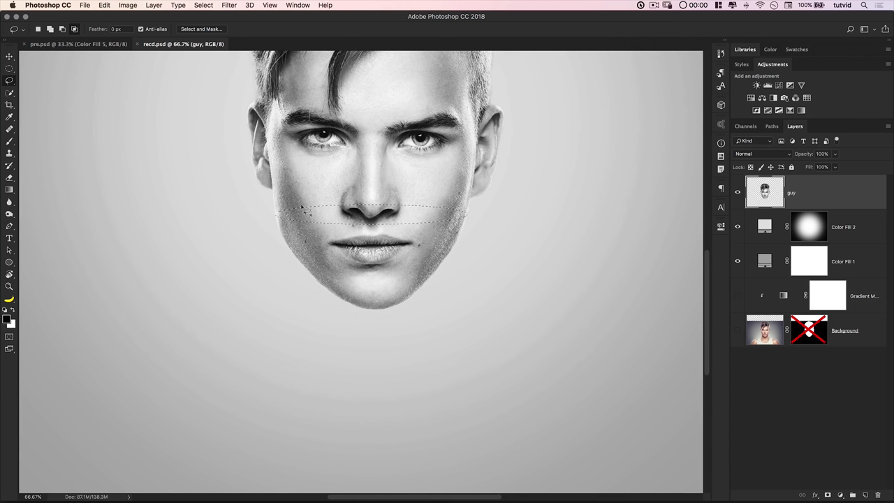
{"action": "mouse_move", "coordinate": [279, 214]}
{"action": "left_mouse_down"}
{"action": "mouse_move", "coordinate": [269, 247]}
{"action": "mouse_move", "coordinate": [320, 298]}
{"action": "mouse_move", "coordinate": [396, 317]}
{"action": "mouse_move", "coordinate": [428, 308]}
{"action": "mouse_move", "coordinate": [474, 230]}
{"action": "mouse_move", "coordinate": [459, 212]}
{"action": "mouse_move", "coordinate": [302, 218]}
{"action": "left_mouse_up"}
{"action": "left_click", "coordinate": [738, 192], "text": "alt"}
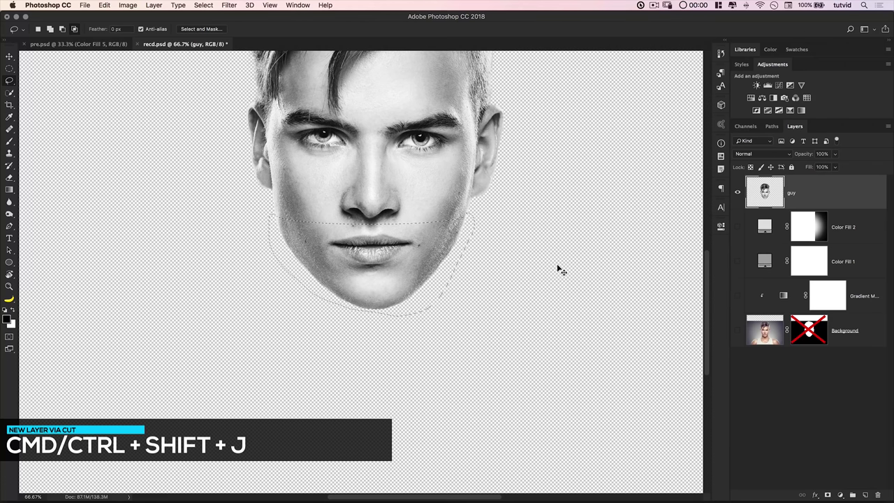
{"action": "key", "text": "super+shift+j"}
- On the guy layer, load path M as a selection and invert it
{"action": "left_click", "coordinate": [741, 227]}
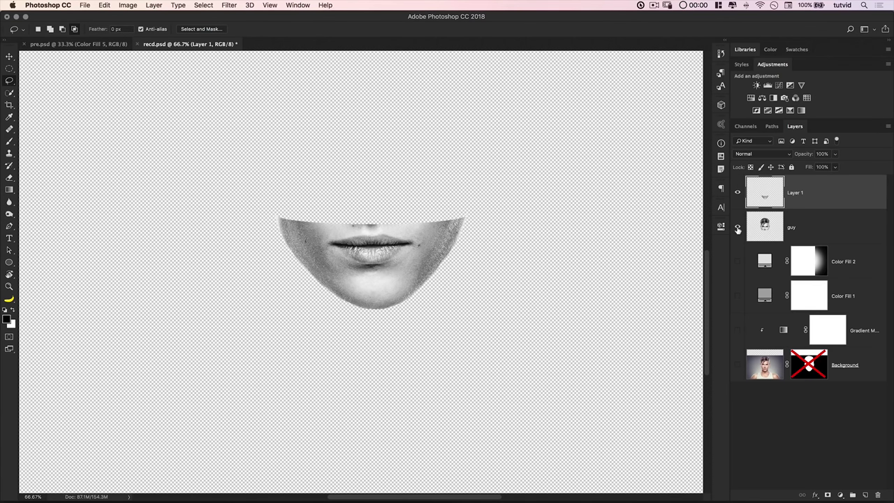
{"action": "left_click_drag", "start_coordinate": [739, 264], "coordinate": [738, 304]}
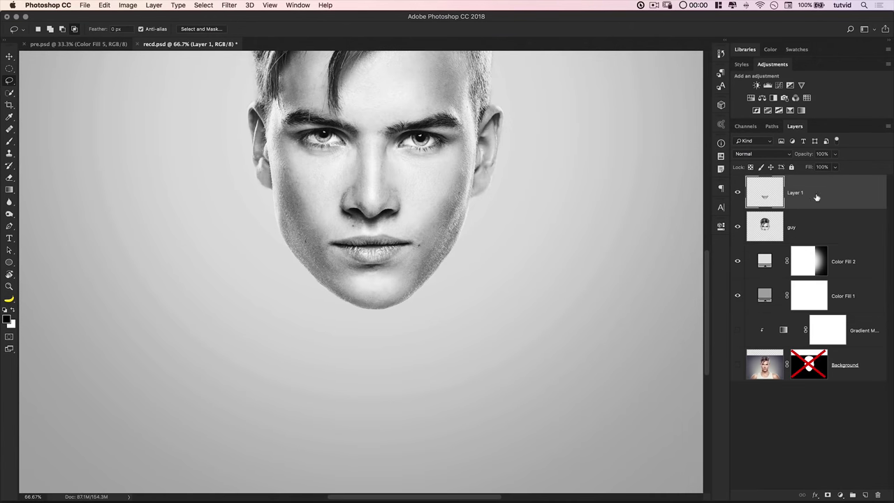
{"action": "left_click", "coordinate": [766, 239]}
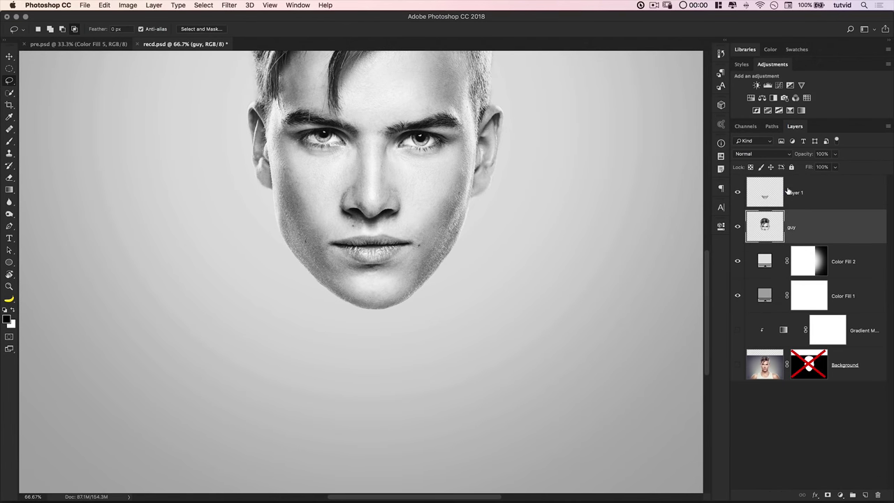
{"action": "left_click", "coordinate": [772, 126]}
{"action": "left_click", "coordinate": [756, 217], "text": "super"}
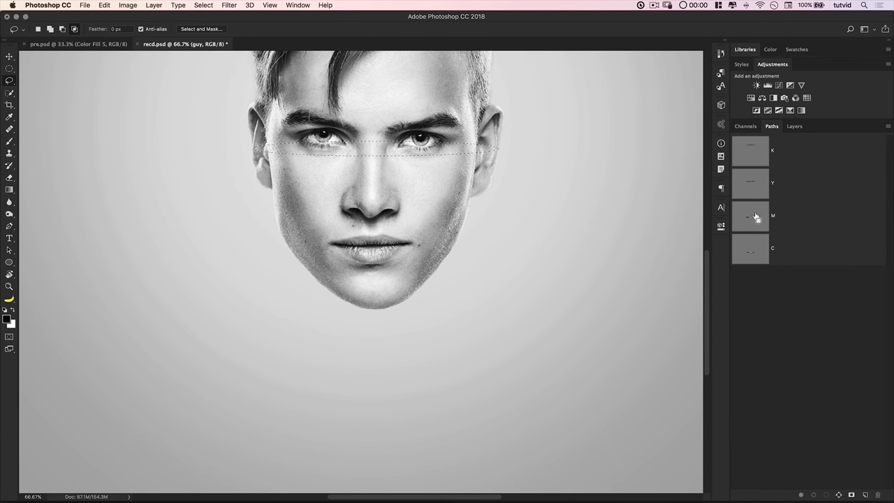
{"action": "left_click", "coordinate": [794, 127]}
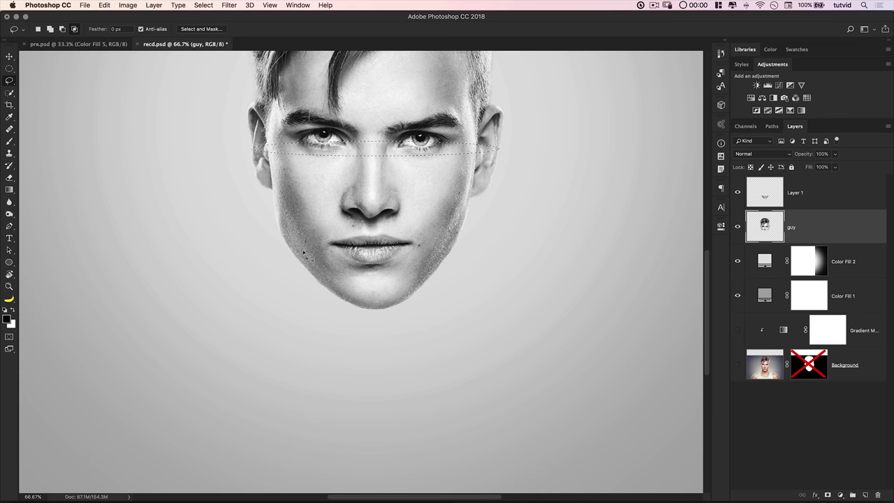
{"action": "left_click", "coordinate": [203, 5]}
{"action": "left_click", "coordinate": [209, 44]}
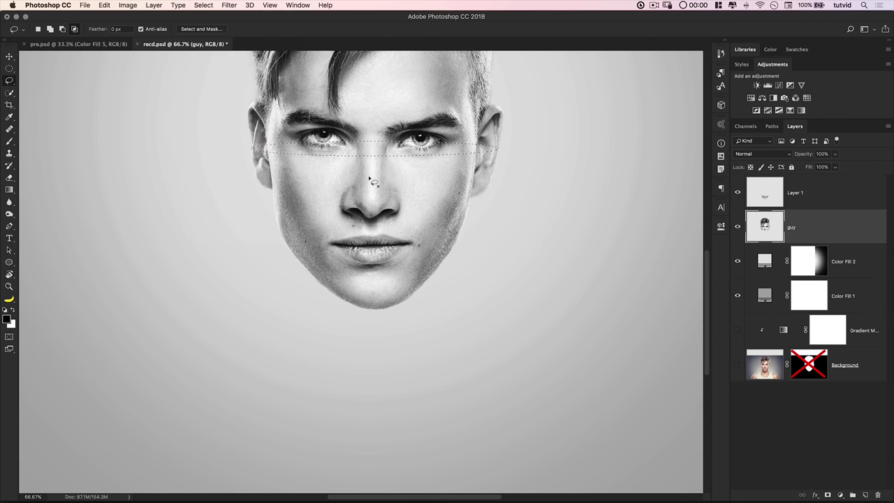
- Lasso the face below the eyes, cut the nose band onto Layer 2, then hide Layer 2
{"action": "left_click", "coordinate": [738, 192]}
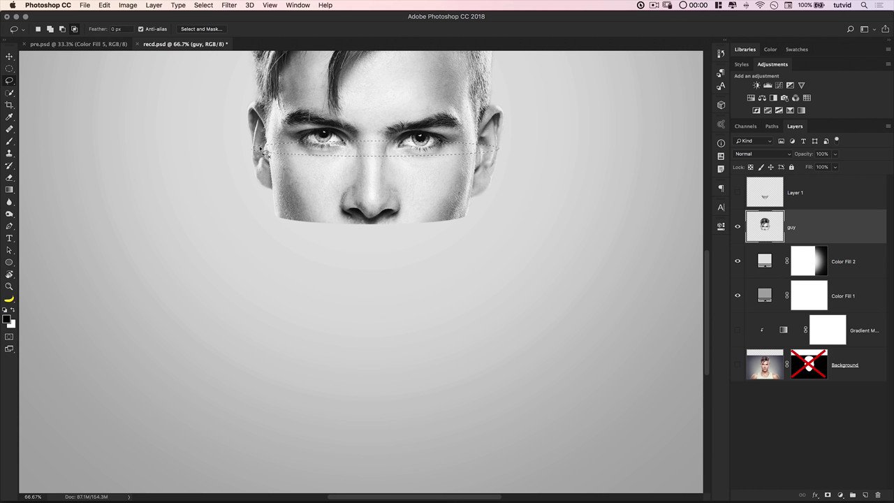
{"action": "mouse_move", "coordinate": [257, 151]}
{"action": "left_mouse_down"}
{"action": "mouse_move", "coordinate": [236, 176]}
{"action": "mouse_move", "coordinate": [291, 243]}
{"action": "mouse_move", "coordinate": [483, 231]}
{"action": "mouse_move", "coordinate": [514, 162]}
{"action": "mouse_move", "coordinate": [486, 149]}
{"action": "mouse_move", "coordinate": [498, 158]}
{"action": "left_mouse_up"}
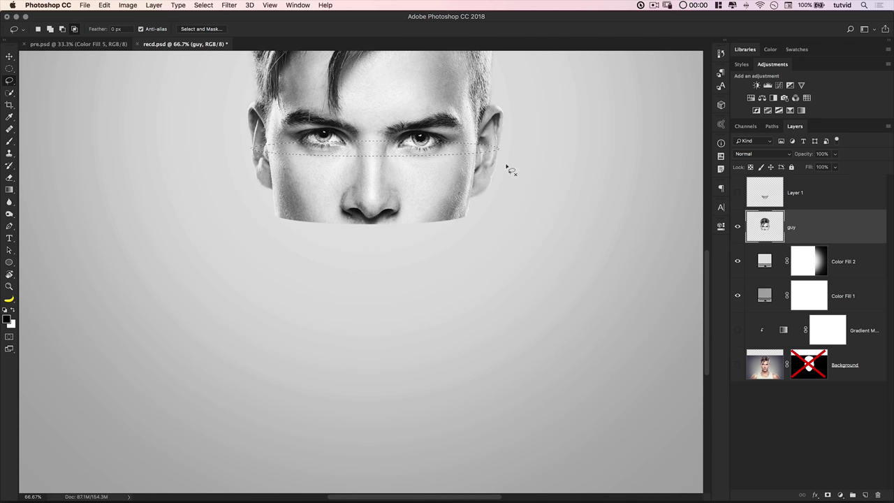
{"action": "mouse_move", "coordinate": [244, 147]}
{"action": "left_mouse_down"}
{"action": "mouse_move", "coordinate": [230, 205]}
{"action": "mouse_move", "coordinate": [262, 248]}
{"action": "mouse_move", "coordinate": [476, 237]}
{"action": "mouse_move", "coordinate": [503, 204]}
{"action": "mouse_move", "coordinate": [496, 152]}
{"action": "left_mouse_up"}
{"action": "key", "text": "ctrl+j"}
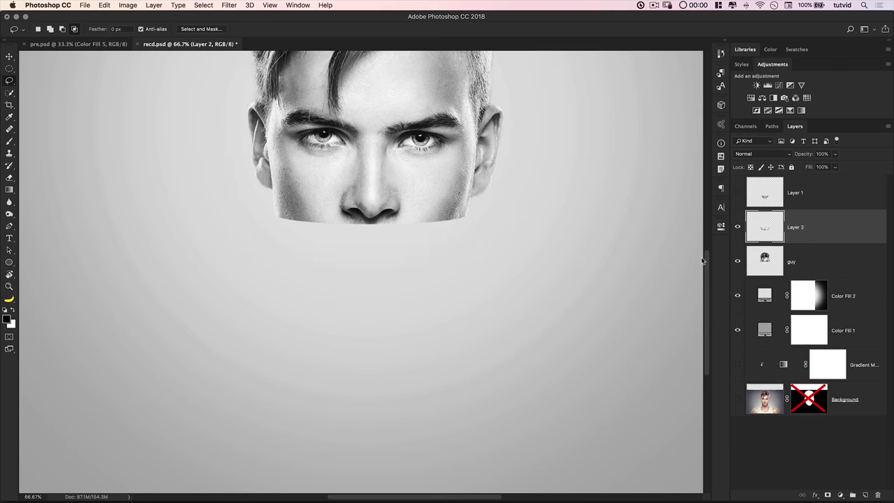
{"action": "left_click", "coordinate": [737, 227]}
{"action": "left_click", "coordinate": [768, 258]}
{"action": "left_click_drag", "start_coordinate": [400, 126], "coordinate": [419, 245]}
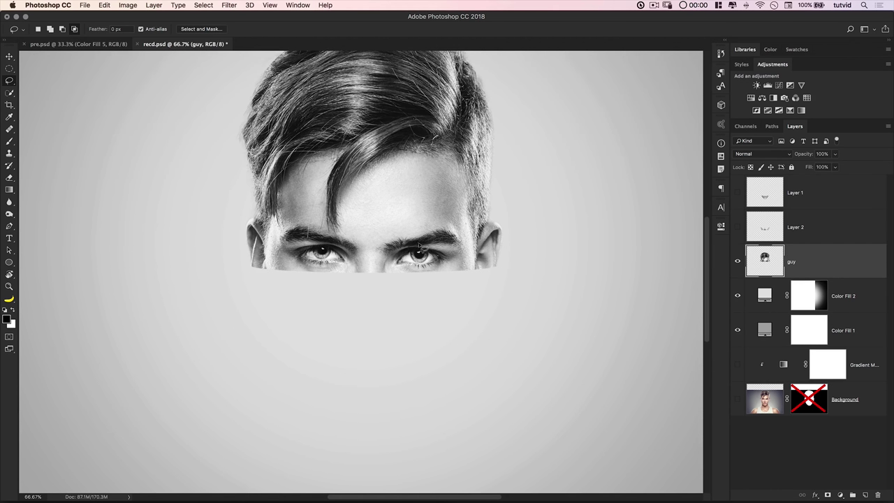
- Lift the lassoed eyes band onto new Layer 3 and delete it from the guy layer
{"action": "left_click", "coordinate": [772, 127]}
{"action": "left_click", "coordinate": [752, 183], "text": "ctrl"}
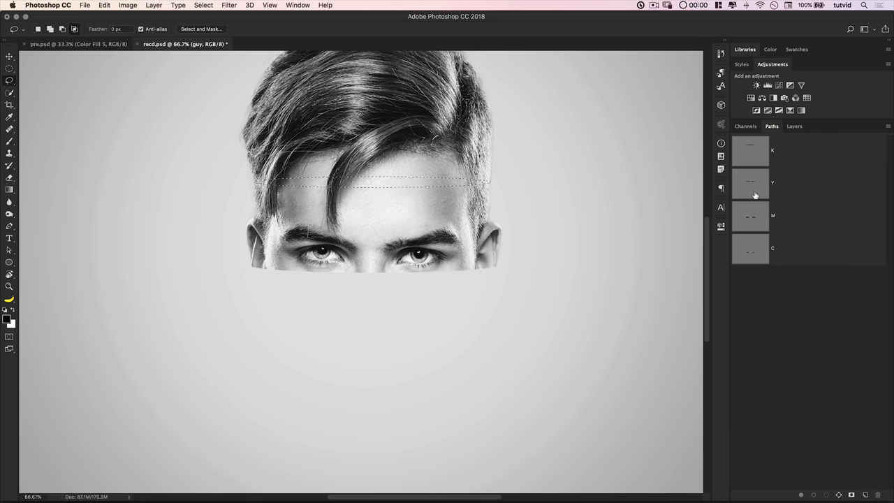
{"action": "left_click", "coordinate": [792, 126]}
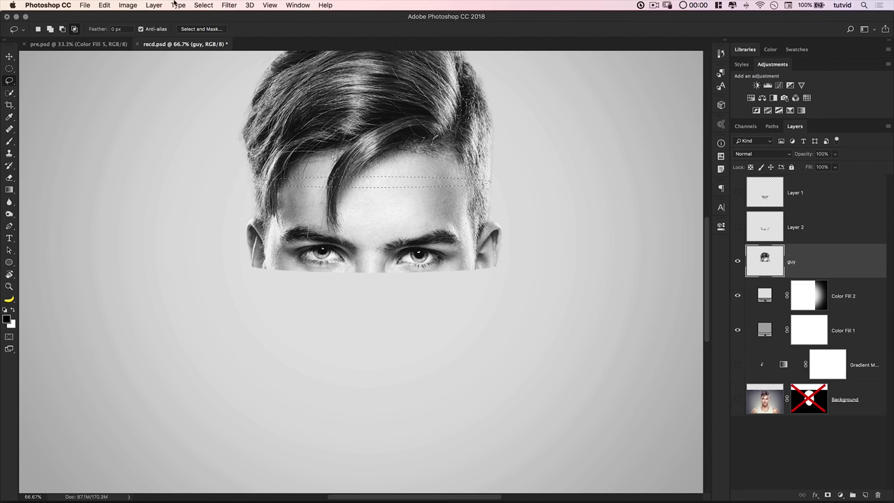
{"action": "left_click", "coordinate": [204, 5]}
{"action": "left_click", "coordinate": [210, 43]}
{"action": "mouse_move", "coordinate": [235, 182]}
{"action": "left_mouse_down"}
{"action": "mouse_move", "coordinate": [232, 291]}
{"action": "mouse_move", "coordinate": [309, 301]}
{"action": "mouse_move", "coordinate": [504, 303]}
{"action": "mouse_move", "coordinate": [544, 272]}
{"action": "mouse_move", "coordinate": [487, 184]}
{"action": "left_mouse_up"}
{"action": "key", "text": "super+j"}
{"action": "left_click", "coordinate": [737, 261]}
{"action": "left_click", "coordinate": [775, 301]}
{"action": "key", "text": "shift+super+Down"}
{"action": "key", "text": "shift+super+Down"}
{"action": "key", "text": "shift+super+Down"}
{"action": "key", "text": "shift+super+Down"}
{"action": "key", "text": "shift+super+Down"}
{"action": "key", "text": "shift+super+Down"}
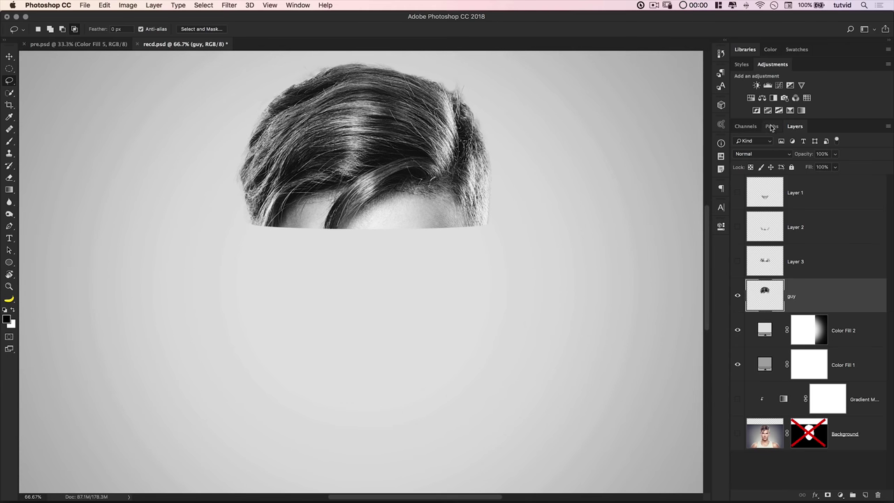
- Cut the hair outside the inverted ellipse onto its own layer, then show Layers 1–3 again
{"action": "left_click", "coordinate": [771, 126]}
{"action": "left_click", "coordinate": [749, 152], "text": "super"}
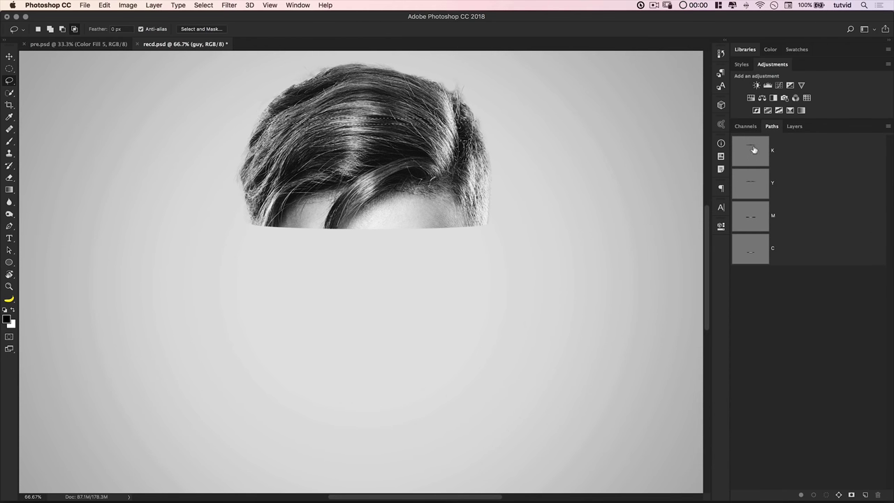
{"action": "left_click", "coordinate": [795, 126]}
{"action": "left_click", "coordinate": [199, 5]}
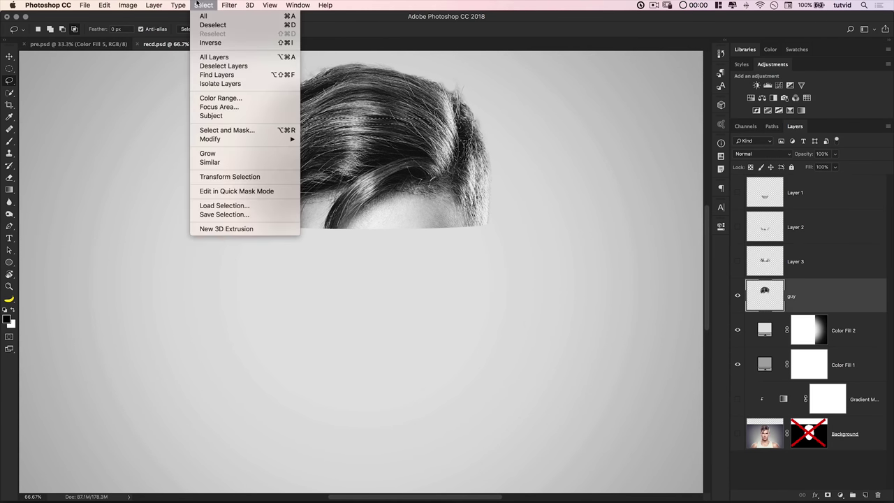
{"action": "left_click", "coordinate": [226, 46]}
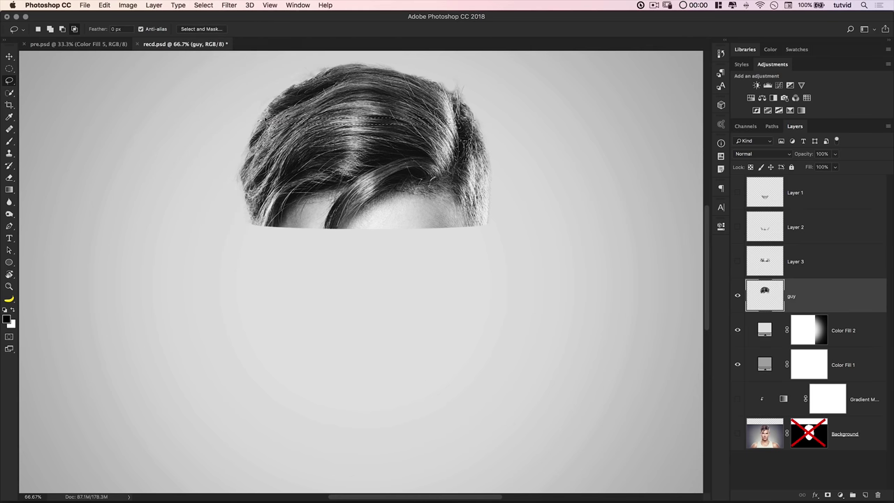
{"action": "mouse_move", "coordinate": [259, 121]}
{"action": "left_mouse_down"}
{"action": "mouse_move", "coordinate": [222, 179]}
{"action": "mouse_move", "coordinate": [234, 241]}
{"action": "mouse_move", "coordinate": [312, 261]}
{"action": "mouse_move", "coordinate": [503, 236]}
{"action": "mouse_move", "coordinate": [501, 144]}
{"action": "mouse_move", "coordinate": [463, 122]}
{"action": "left_mouse_up"}
{"action": "key", "text": "super+z"}
{"action": "left_click_drag", "start_coordinate": [271, 121], "coordinate": [234, 128]}
{"action": "key", "text": "super+d"}
{"action": "left_click_drag", "start_coordinate": [475, 121], "coordinate": [482, 127]}
{"action": "key", "text": "shift+super+j"}
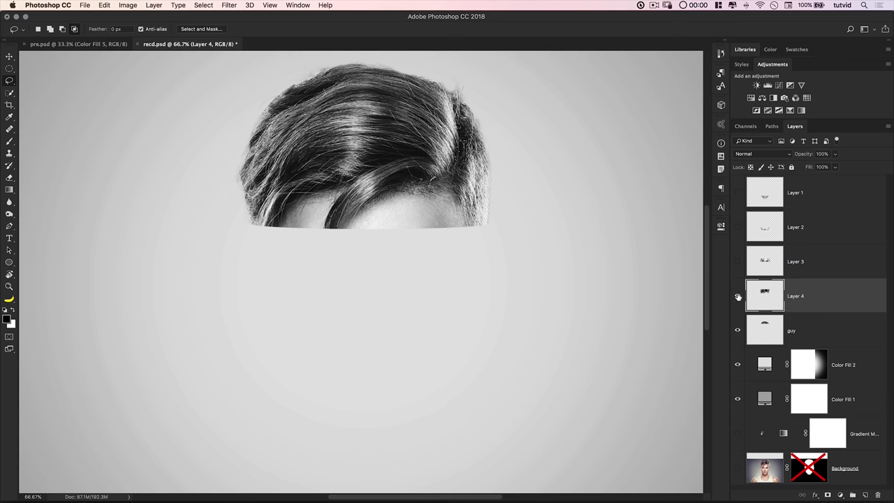
{"action": "left_click_drag", "start_coordinate": [736, 261], "coordinate": [802, 336]}
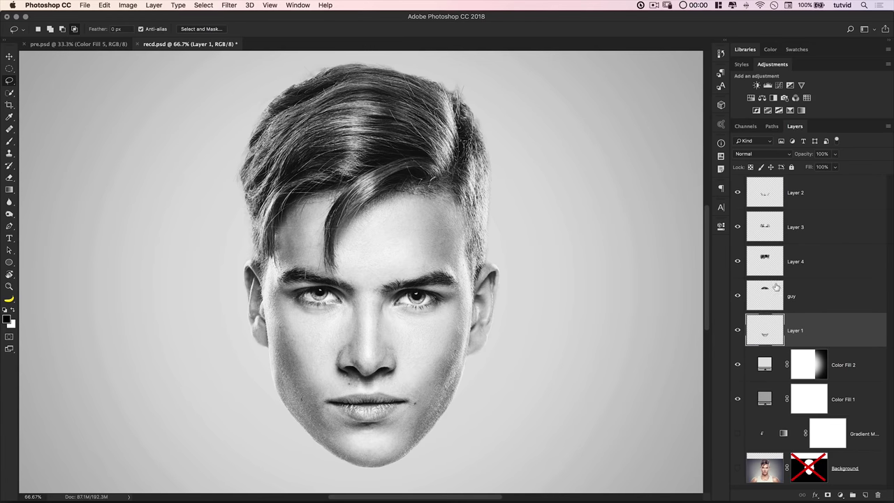
- Stack the slices as hair, forehead, eyes, nose, chin and show only the chin slice
{"action": "left_click_drag", "start_coordinate": [776, 286], "coordinate": [764, 189]}
{"action": "left_click_drag", "start_coordinate": [774, 230], "coordinate": [778, 302]}
{"action": "left_click_drag", "start_coordinate": [776, 229], "coordinate": [772, 277]}
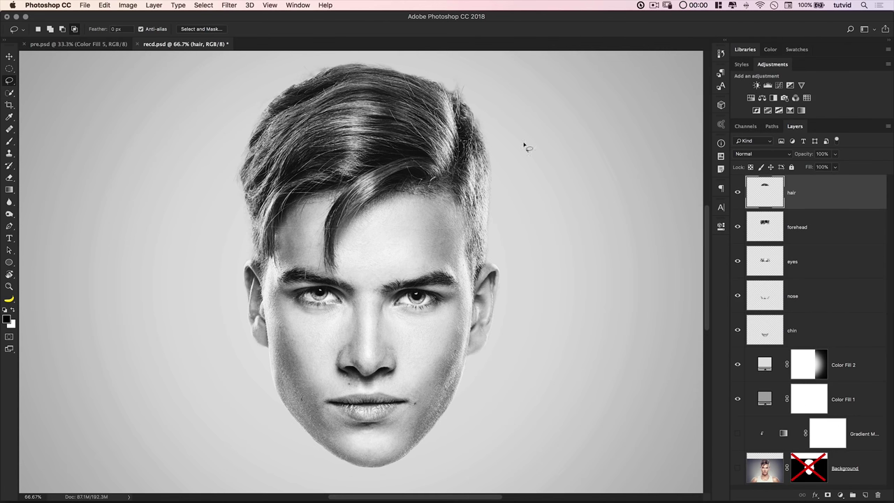
{"action": "left_click", "coordinate": [771, 127]}
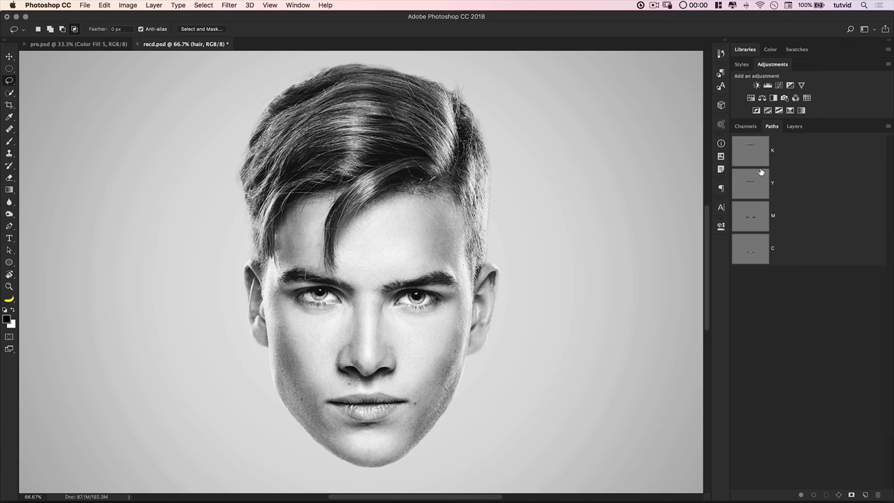
{"action": "left_click", "coordinate": [795, 127]}
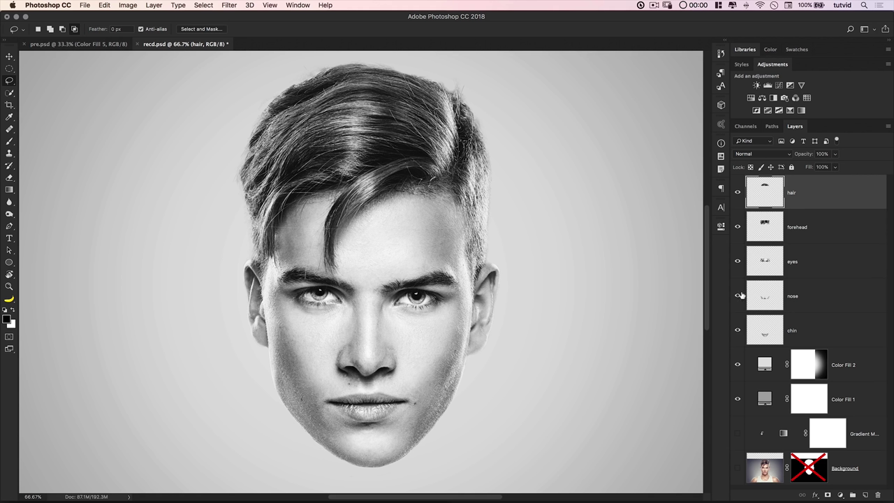
{"action": "left_click", "coordinate": [777, 330]}
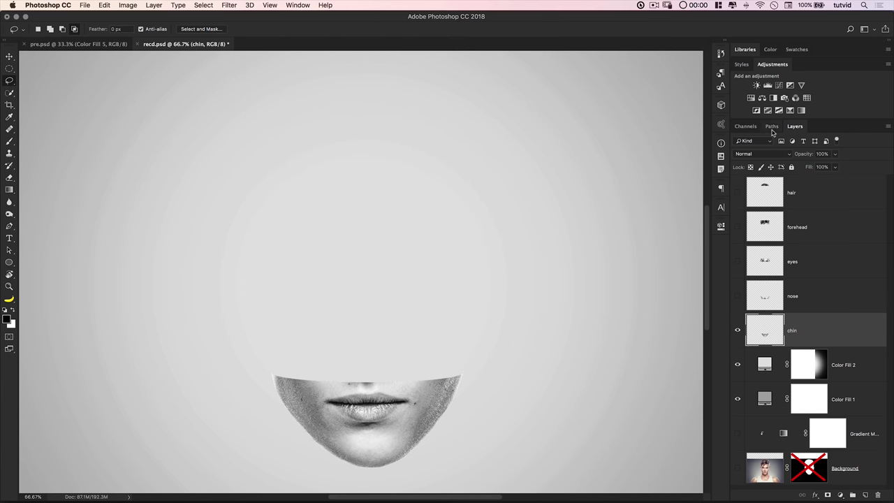
- Fill the C ellipse path with cyan 05c3ea over the chin slice, then show the nose slice
{"action": "left_click", "coordinate": [772, 127]}
{"action": "left_click", "coordinate": [745, 248]}
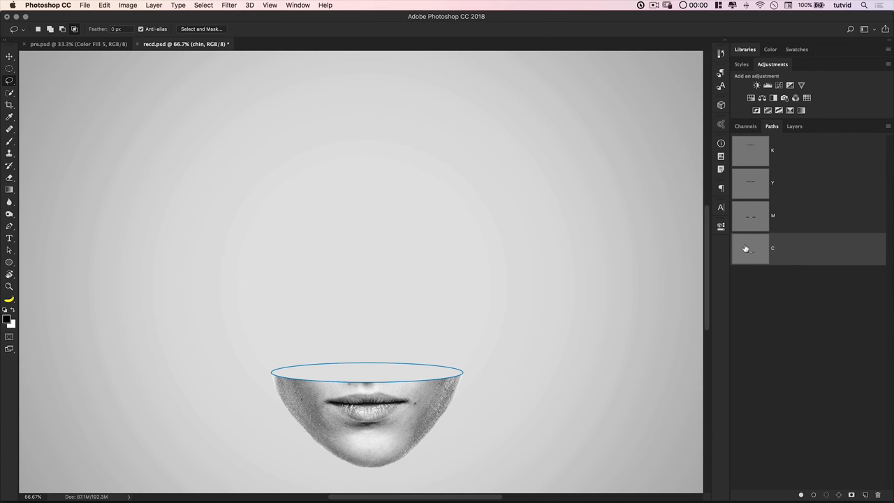
{"action": "left_click", "coordinate": [795, 126]}
{"action": "left_click", "coordinate": [841, 494]}
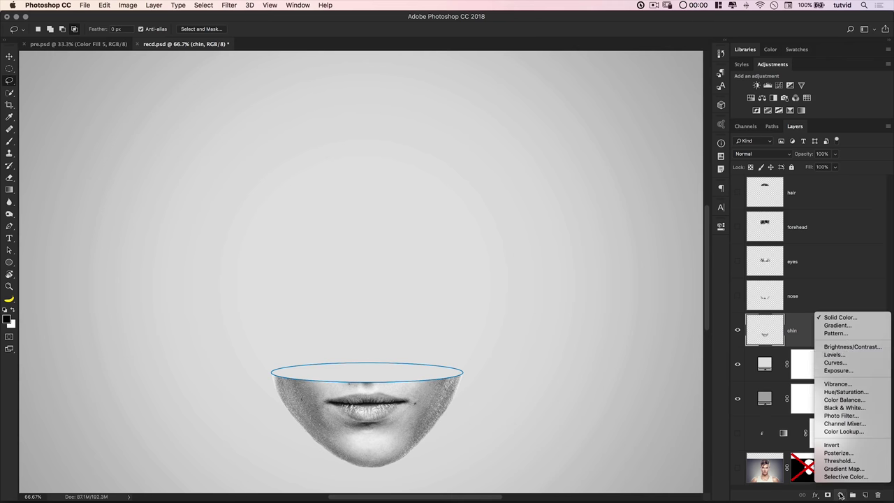
{"action": "left_click", "coordinate": [839, 319]}
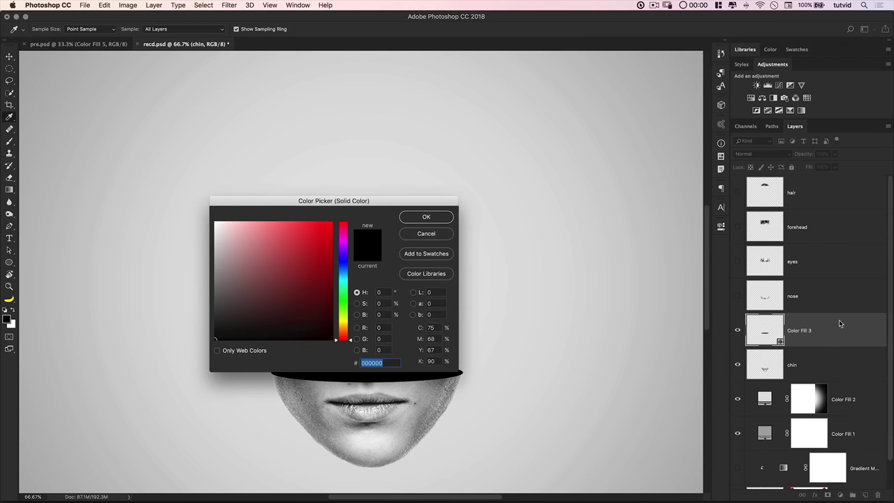
{"action": "left_click_drag", "start_coordinate": [392, 205], "coordinate": [540, 134]}
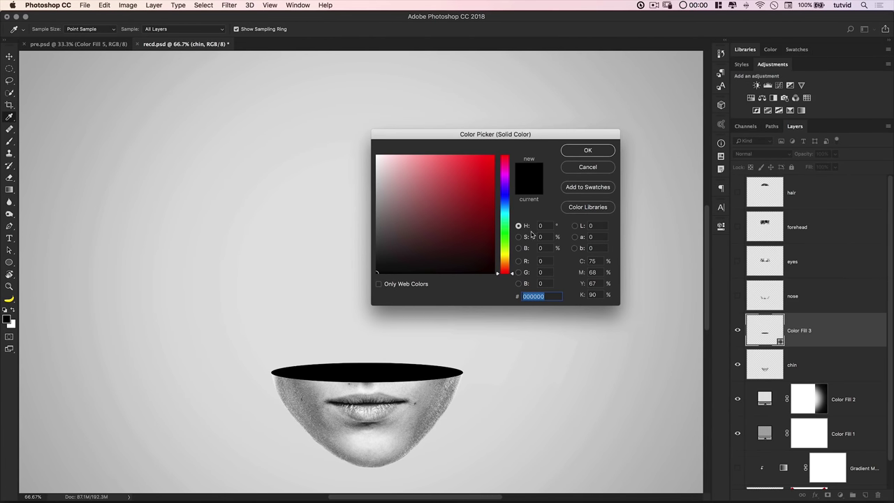
{"action": "type", "text": "05c3"}
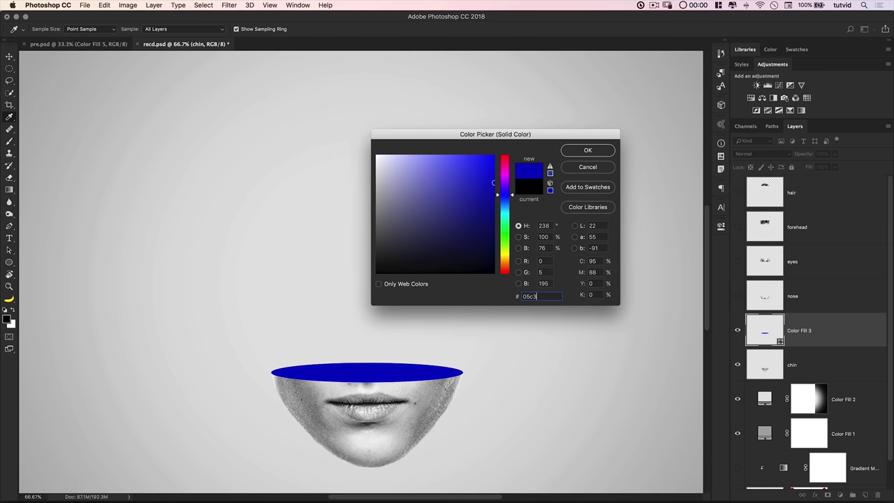
{"action": "type", "text": "ea"}
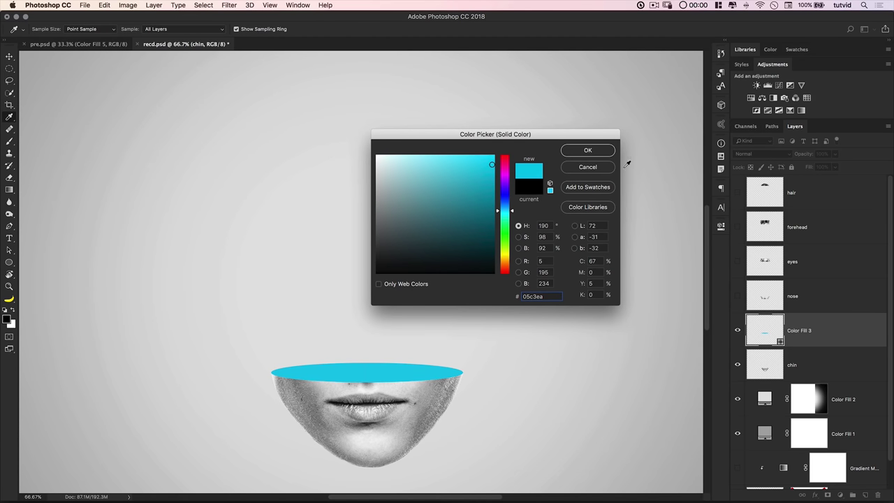
{"action": "left_click", "coordinate": [587, 152]}
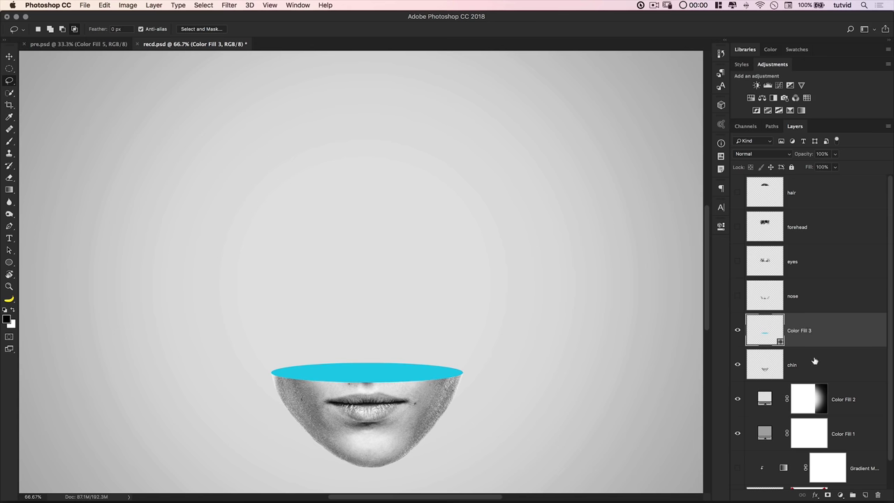
{"action": "left_click", "coordinate": [737, 331]}
{"action": "left_click", "coordinate": [737, 331]}
{"action": "left_click", "coordinate": [738, 296]}
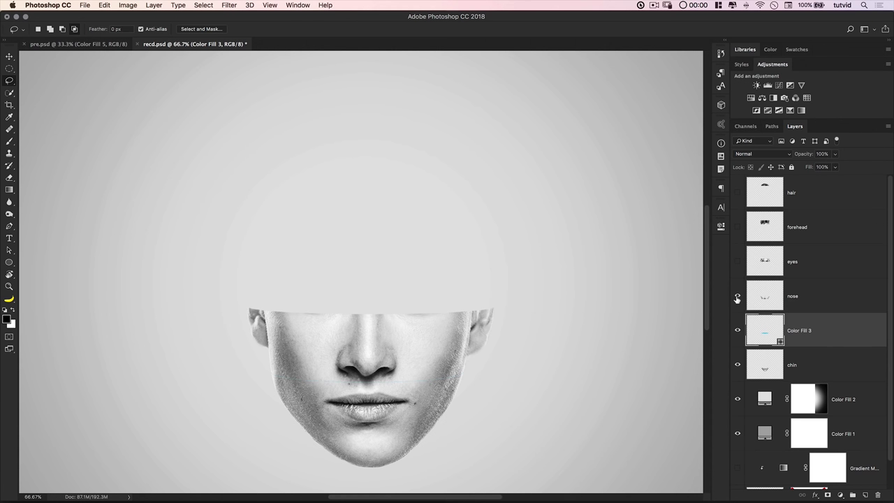
- On the nose layer, load the M ellipse path and add a Solid Color fill layer
{"action": "left_click", "coordinate": [786, 296]}
{"action": "left_click", "coordinate": [771, 126]}
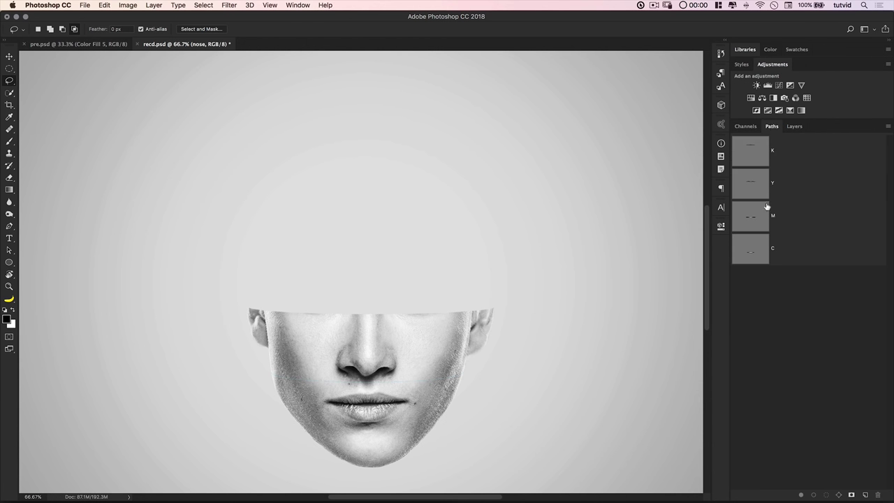
{"action": "left_click", "coordinate": [756, 215]}
{"action": "left_click", "coordinate": [794, 126]}
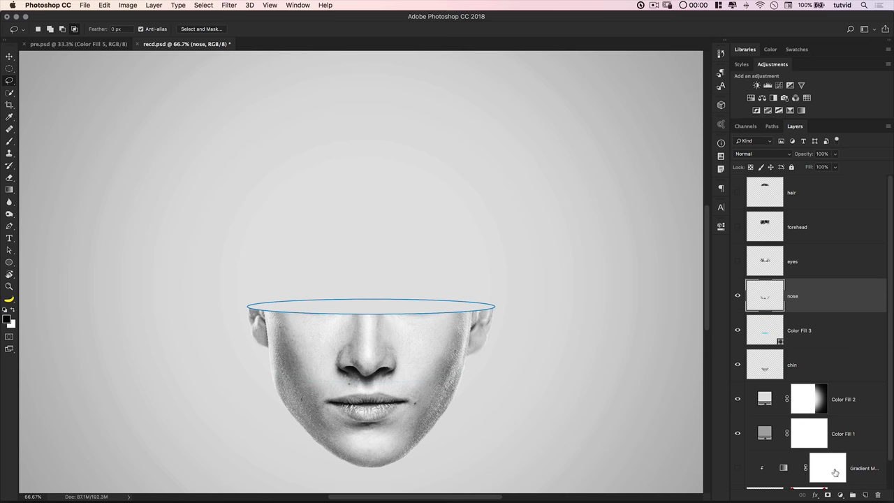
{"action": "left_click", "coordinate": [841, 494]}
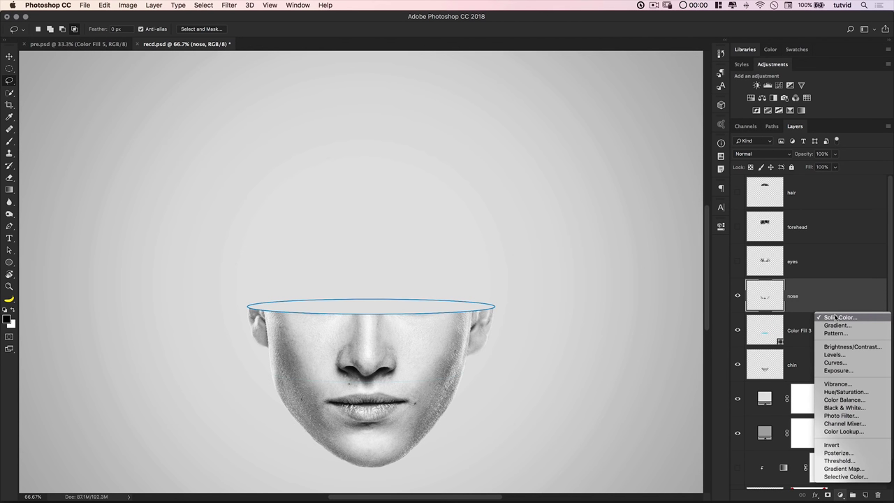
{"action": "left_click", "coordinate": [836, 318]}
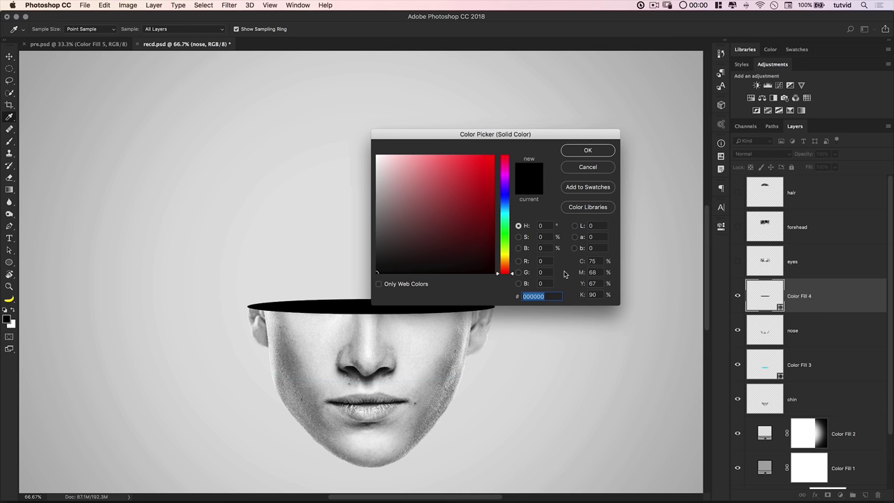
- Set the fill colour to magenta eb0e80, then show and select the eyes slice
{"action": "type", "text": "3b0e80"}
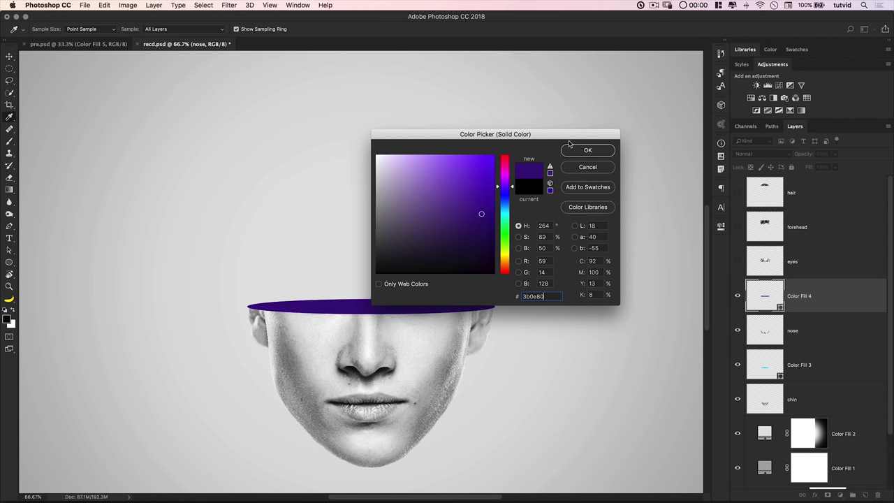
{"action": "left_click_drag", "start_coordinate": [570, 138], "coordinate": [627, 138]}
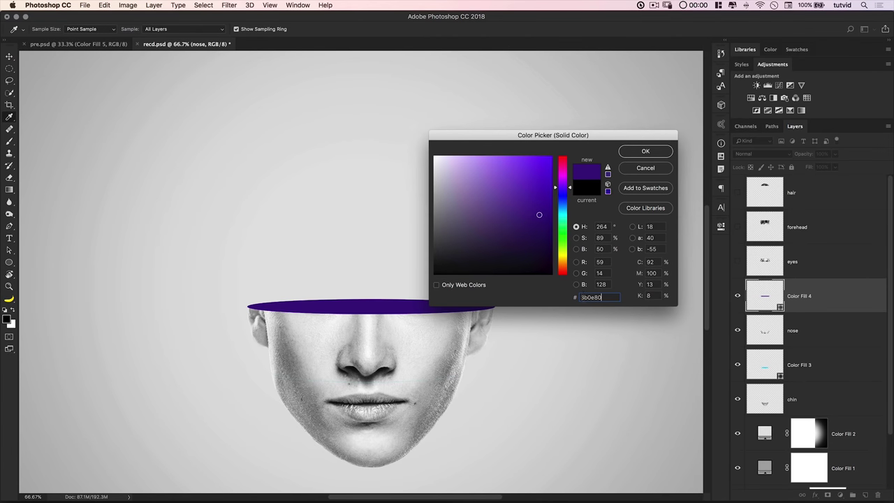
{"action": "double_click", "coordinate": [581, 297]}
{"action": "type", "text": "e"}
{"action": "left_click_drag", "start_coordinate": [607, 136], "coordinate": [596, 98]}
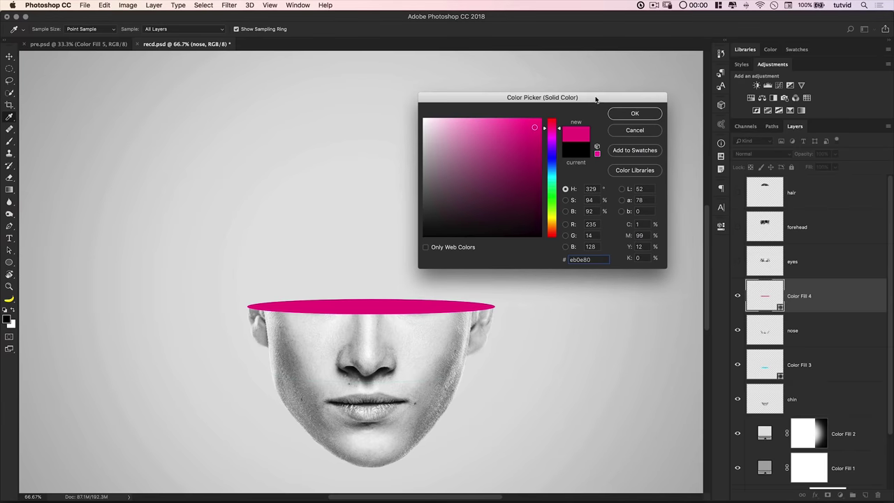
{"action": "left_click", "coordinate": [635, 116]}
{"action": "key", "text": "l"}
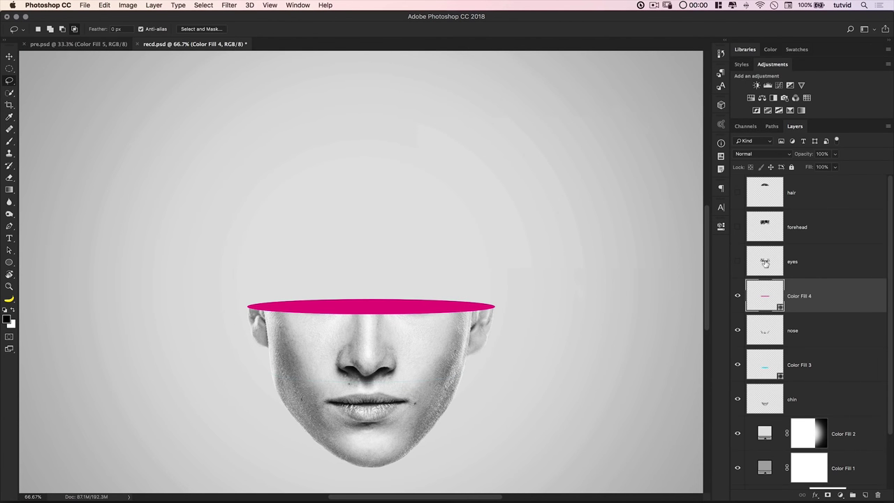
{"action": "left_click", "coordinate": [739, 262]}
{"action": "left_click", "coordinate": [763, 262]}
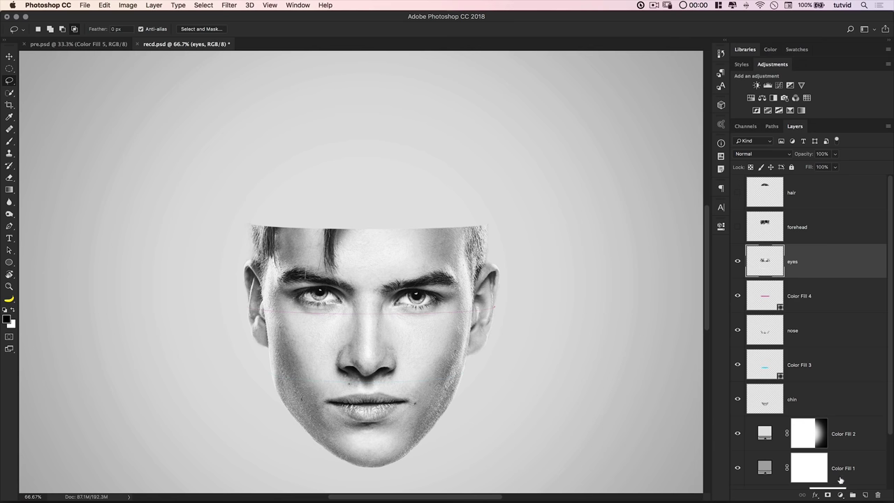
- Fill the Y ellipse path with orange ffa302 as Color Fill 5, then show and select the forehead slice
{"action": "left_click", "coordinate": [772, 125]}
{"action": "left_click", "coordinate": [776, 174]}
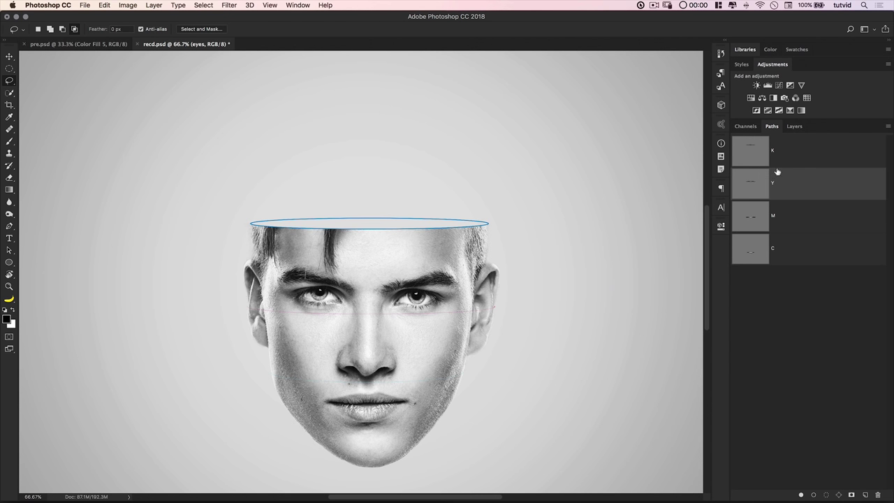
{"action": "left_click", "coordinate": [794, 127]}
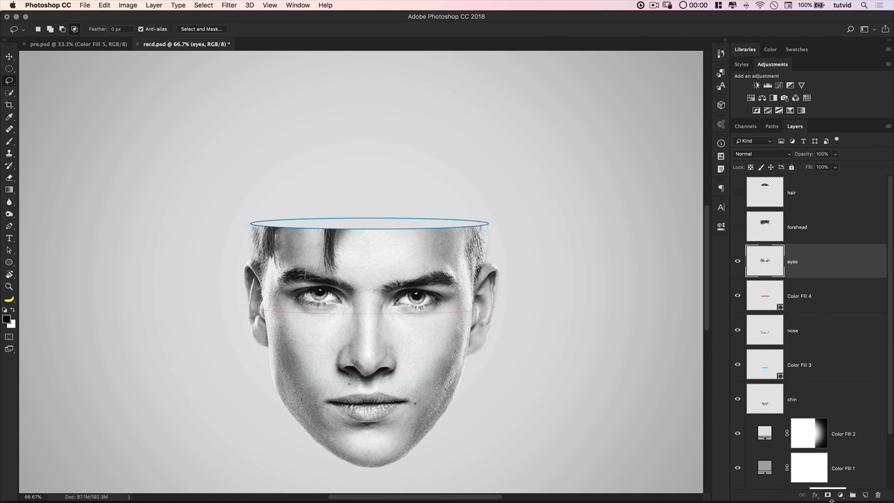
{"action": "left_click", "coordinate": [839, 495]}
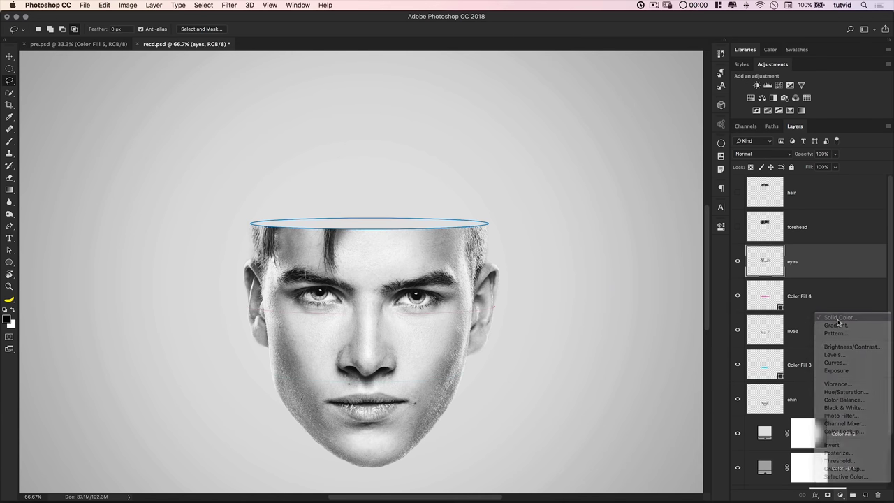
{"action": "left_click", "coordinate": [840, 323]}
{"action": "type", "text": "ffa302"}
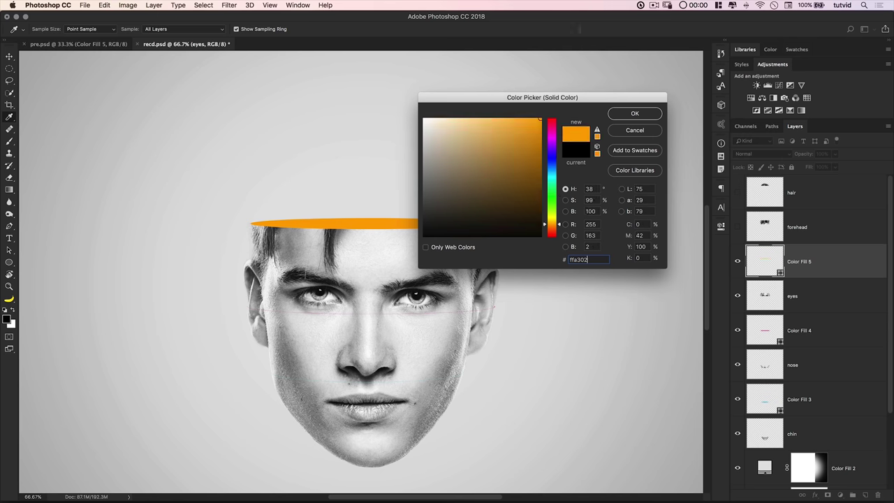
{"action": "left_click", "coordinate": [634, 112]}
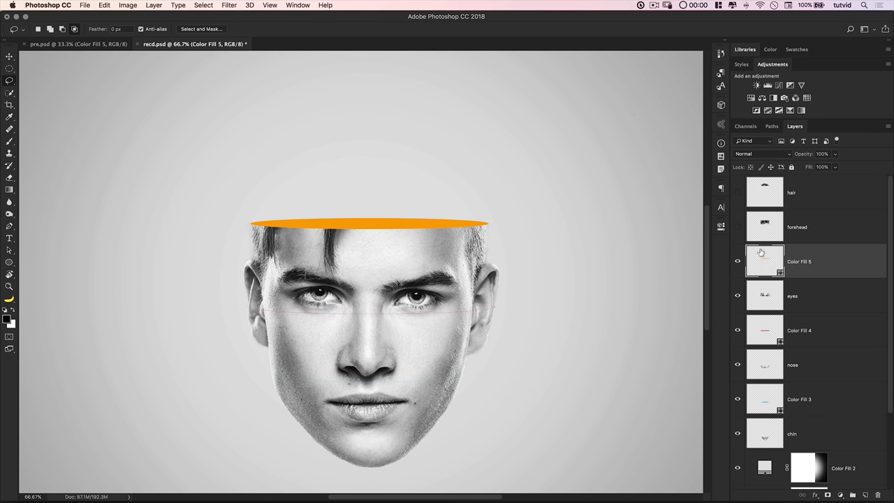
{"action": "left_click", "coordinate": [738, 227]}
{"action": "left_click", "coordinate": [773, 224]}
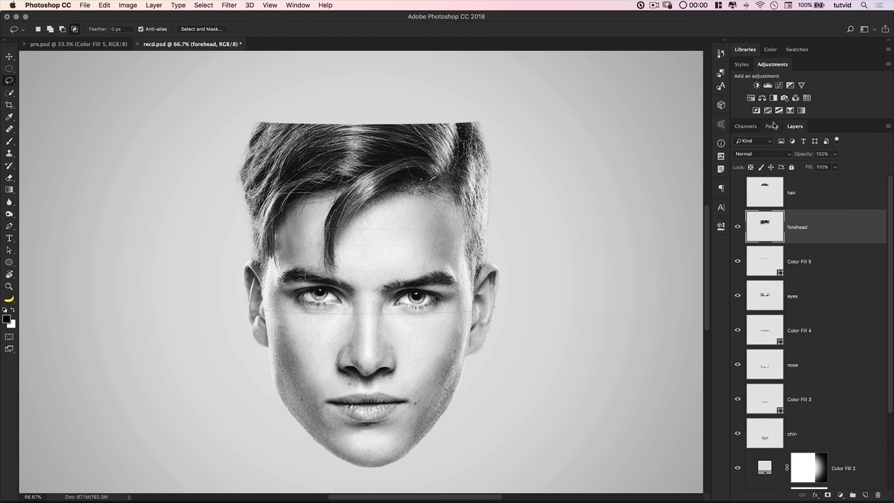
- Fill path K with dark grey 222222 as Color Fill 6, then show the hair layer
{"action": "left_click", "coordinate": [773, 126]}
{"action": "left_click", "coordinate": [781, 151]}
{"action": "left_click", "coordinate": [795, 126]}
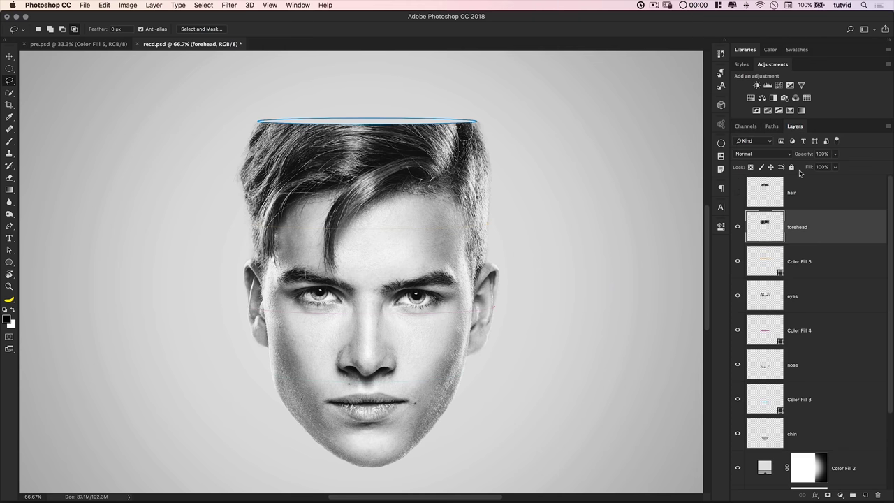
{"action": "left_click", "coordinate": [840, 496]}
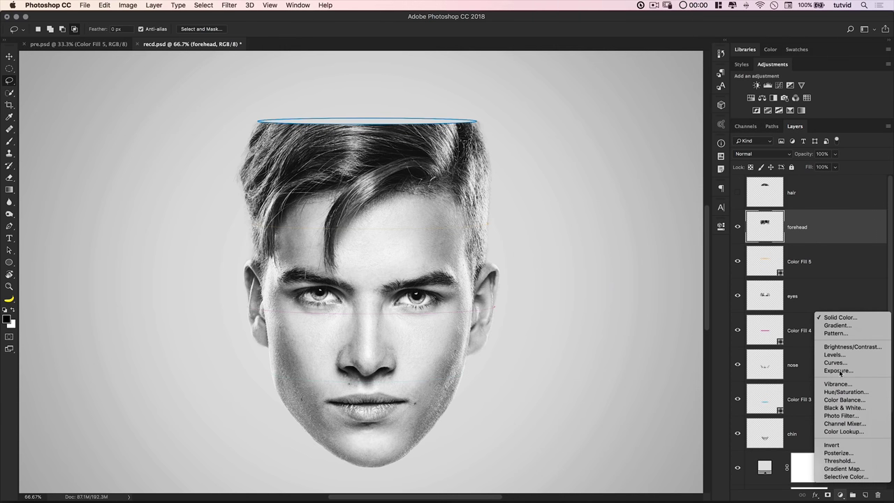
{"action": "left_click", "coordinate": [831, 320]}
{"action": "type", "text": "222222"}
{"action": "left_click", "coordinate": [633, 113]}
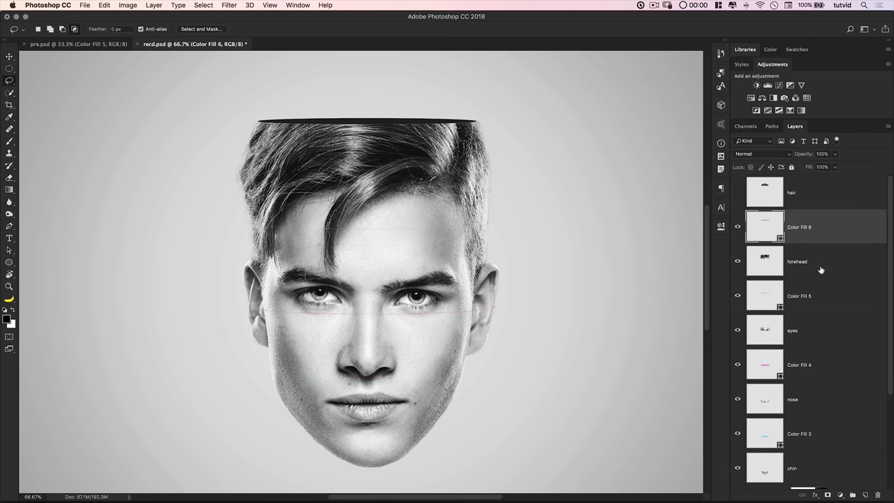
{"action": "left_click", "coordinate": [738, 199]}
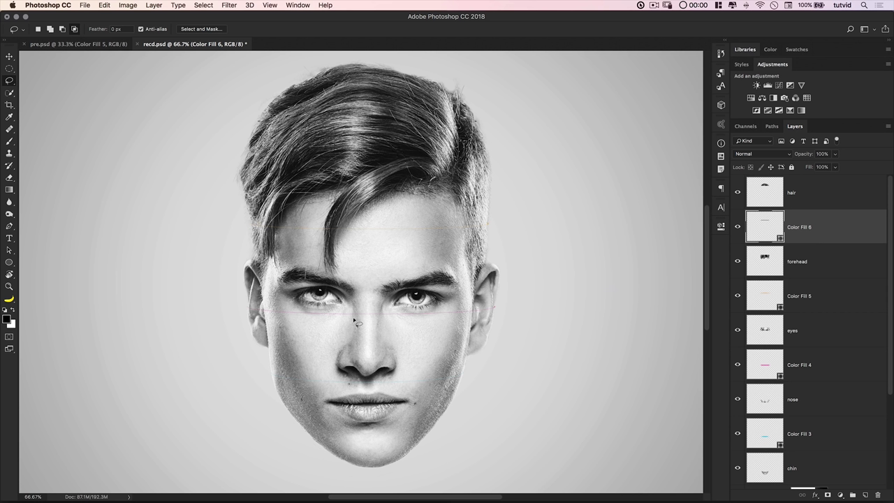
- Move the nose slice and Color Fill 4 right with three Shift+Right nudges
{"action": "scroll", "coordinate": [422, 373], "scroll_direction": "down", "scroll_amount": 2}
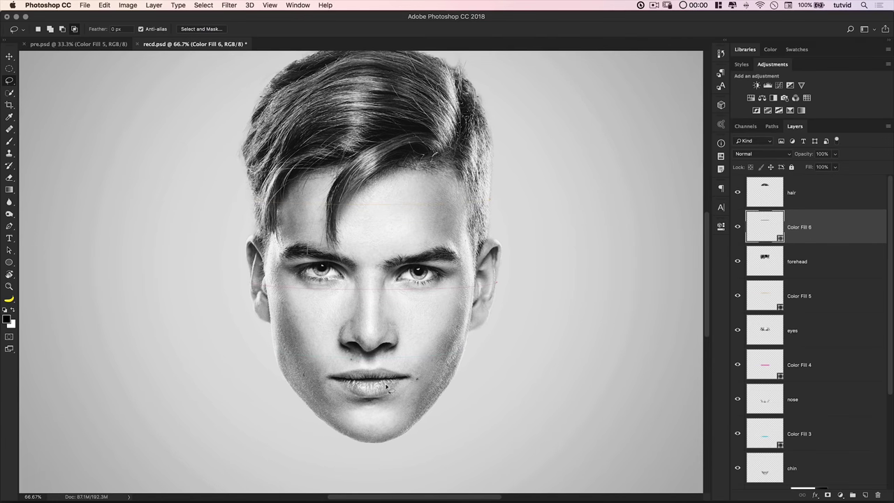
{"action": "scroll", "coordinate": [810, 436], "scroll_direction": "down", "scroll_amount": 1}
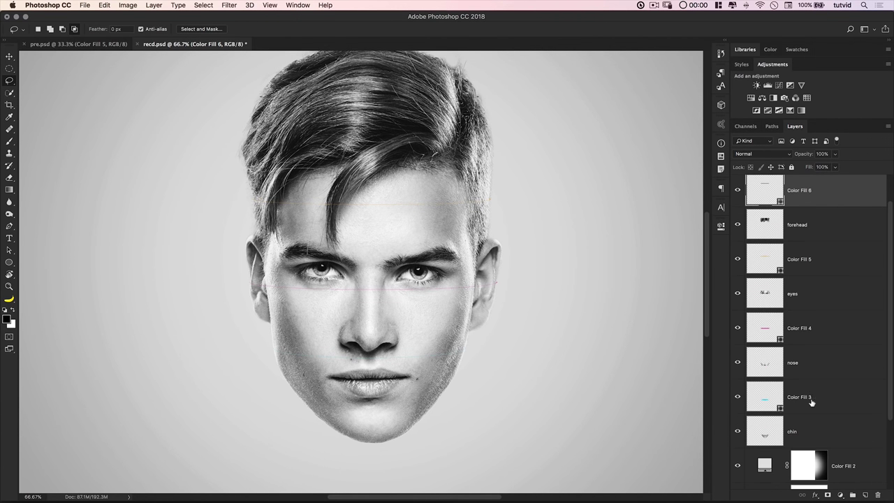
{"action": "left_click", "coordinate": [815, 368]}
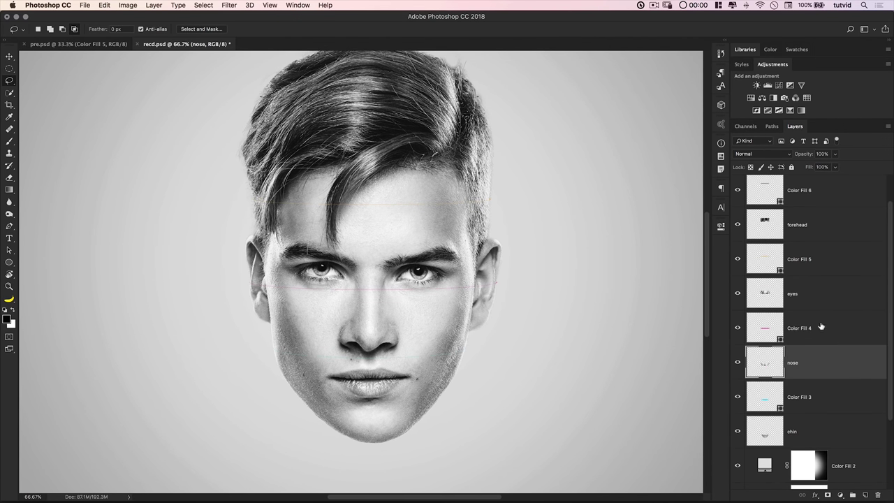
{"action": "left_click", "coordinate": [823, 332], "text": "shift"}
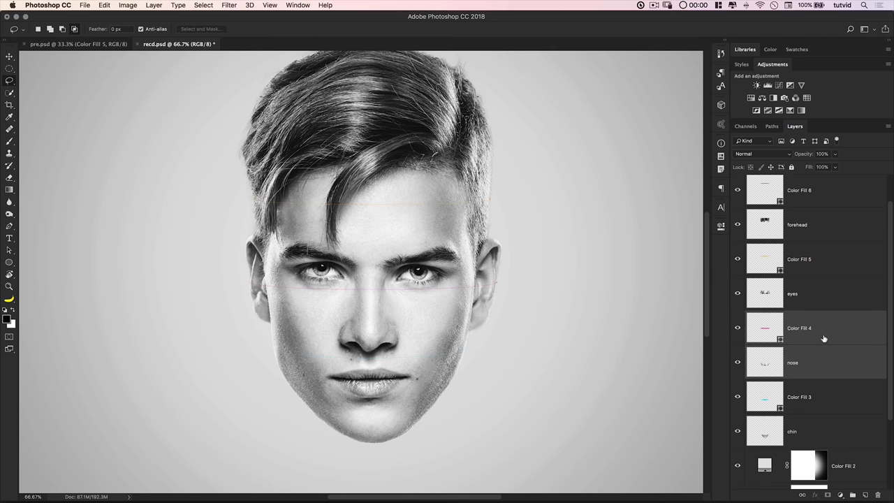
{"action": "left_click", "coordinate": [10, 57]}
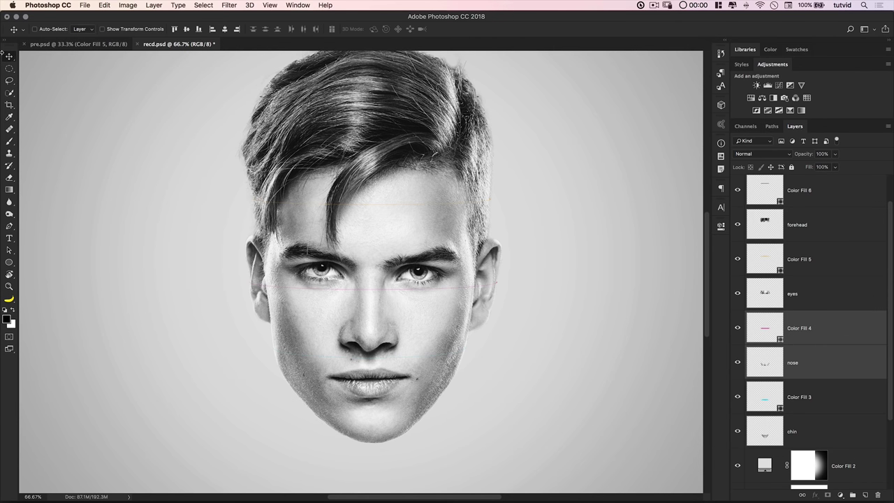
{"action": "key", "text": "shift+Right"}
{"action": "key", "text": "shift+Right"}
{"action": "key", "text": "shift+Right"}
{"action": "key", "text": "shift+Right"}
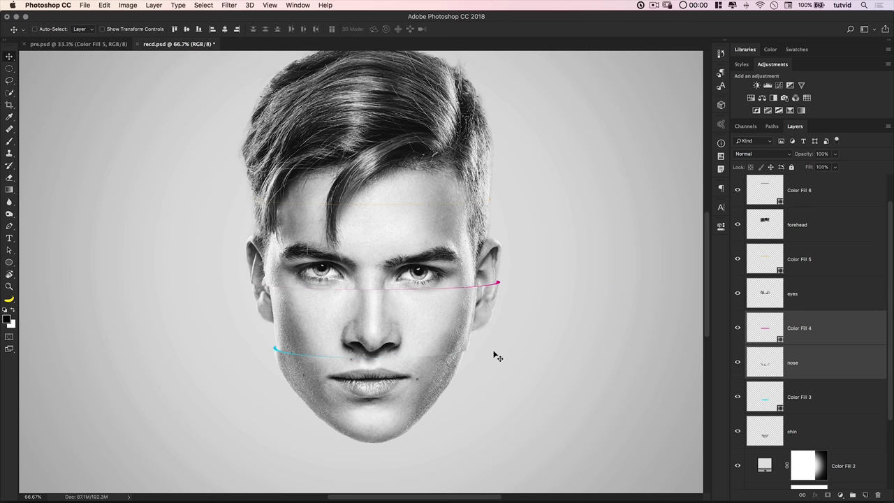
{"action": "key", "text": "shift+Right"}
{"action": "key", "text": "shift+Right"}
{"action": "key", "text": "shift+Right"}
{"action": "key", "text": "shift+Right"}
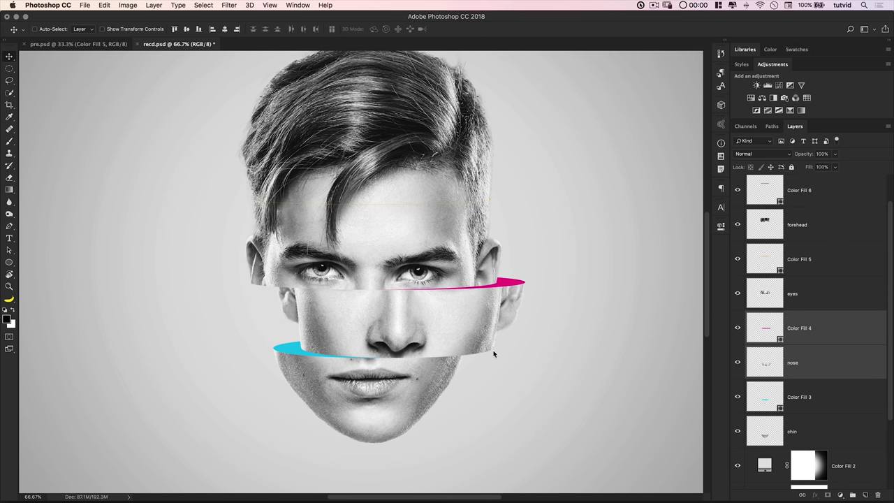
{"action": "key", "text": "shift+Right"}
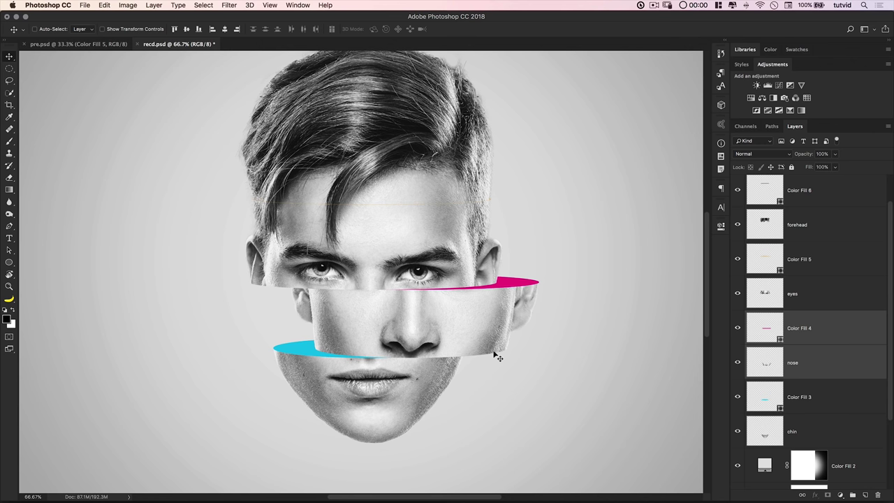
{"action": "left_click", "coordinate": [818, 289]}
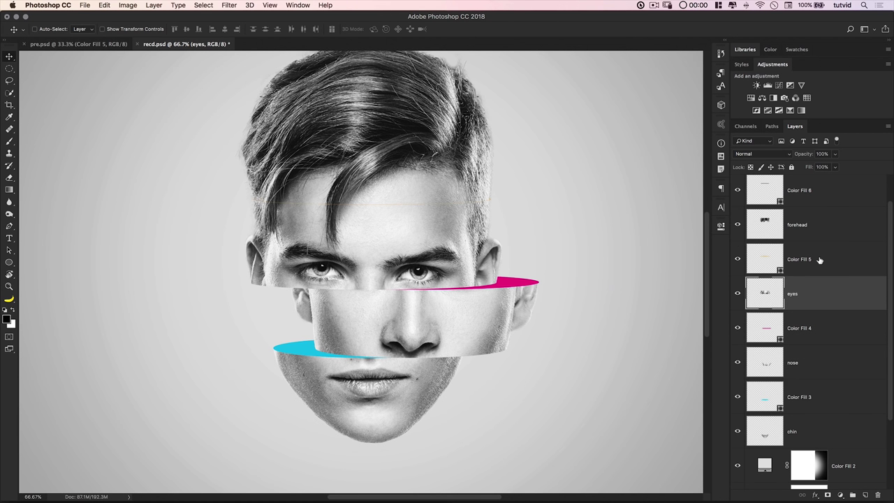
- Nudge the eyes slice with Color Fill 5 left, and the forehead slice with Color Fill 6 two steps right
{"action": "left_click", "coordinate": [819, 260], "text": "shift"}
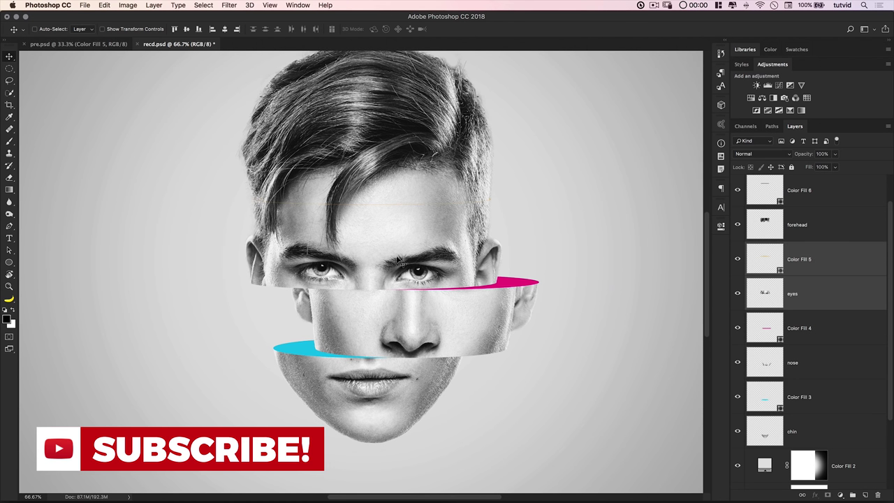
{"action": "key", "text": "Left"}
{"action": "key", "text": "Left"}
{"action": "key", "text": "Left"}
{"action": "key", "text": "Left"}
{"action": "key", "text": "Left"}
{"action": "key", "text": "Left"}
{"action": "key", "text": "Left"}
{"action": "key", "text": "Left"}
{"action": "key", "text": "Left"}
{"action": "key", "text": "Left"}
{"action": "key", "text": "Left"}
{"action": "key", "text": "Left"}
{"action": "key", "text": "Left"}
{"action": "key", "text": "Left"}
{"action": "key", "text": "Left"}
{"action": "key", "text": "Left"}
{"action": "key", "text": "Left"}
{"action": "key", "text": "Left"}
{"action": "key", "text": "Left"}
{"action": "key", "text": "Left"}
{"action": "key", "text": "Left"}
{"action": "key", "text": "Left"}
{"action": "key", "text": "Left"}
{"action": "key", "text": "Left"}
{"action": "key", "text": "Left"}
{"action": "key", "text": "Left"}
{"action": "key", "text": "Left"}
{"action": "key", "text": "Left"}
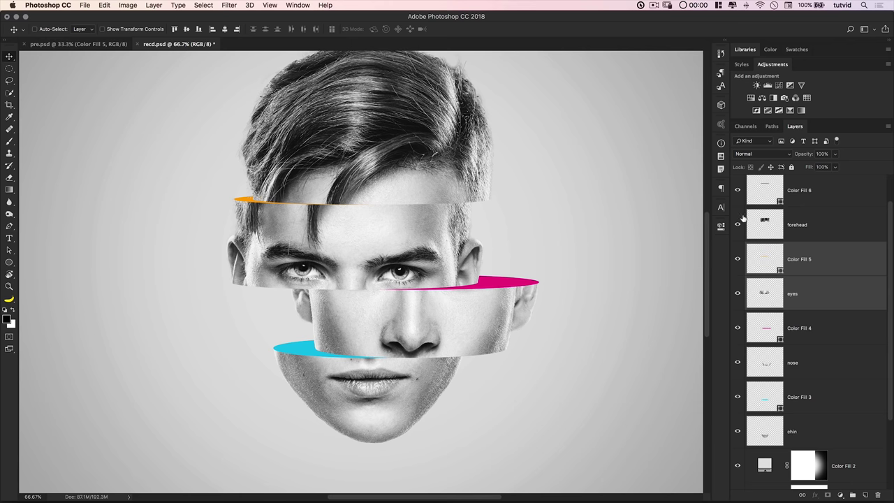
{"action": "left_click", "coordinate": [819, 230]}
{"action": "left_click", "coordinate": [823, 196], "text": "shift"}
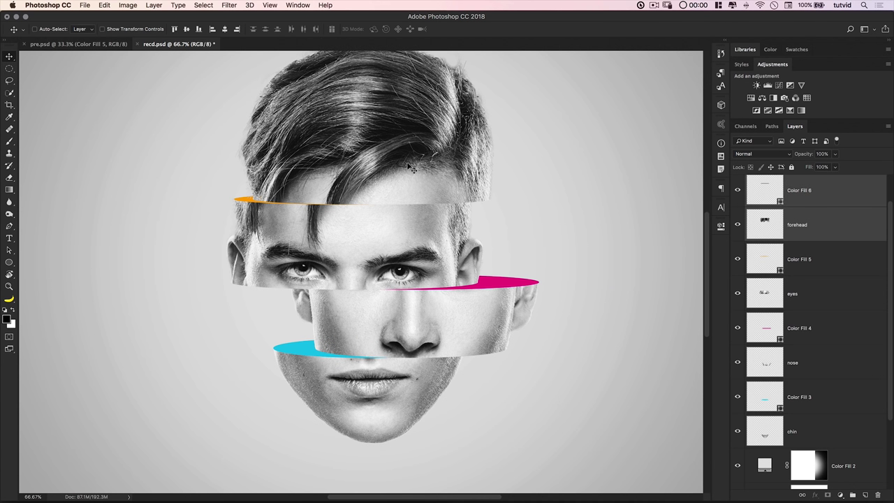
{"action": "scroll", "coordinate": [412, 168], "scroll_direction": "up", "scroll_amount": 2}
{"action": "key", "text": "Right"}
{"action": "key", "text": "Right"}
{"action": "key", "text": "Right"}
{"action": "key", "text": "Right"}
{"action": "key", "text": "Right"}
{"action": "key", "text": "Right"}
{"action": "key", "text": "Right"}
{"action": "key", "text": "Right"}
{"action": "key", "text": "Right"}
{"action": "key", "text": "Right"}
{"action": "key", "text": "Right"}
{"action": "key", "text": "Right"}
{"action": "key", "text": "Right"}
{"action": "key", "text": "Right"}
{"action": "key", "text": "Right"}
{"action": "key", "text": "Right"}
{"action": "key", "text": "Right"}
{"action": "key", "text": "Right"}
{"action": "key", "text": "Right"}
{"action": "key", "text": "Right"}
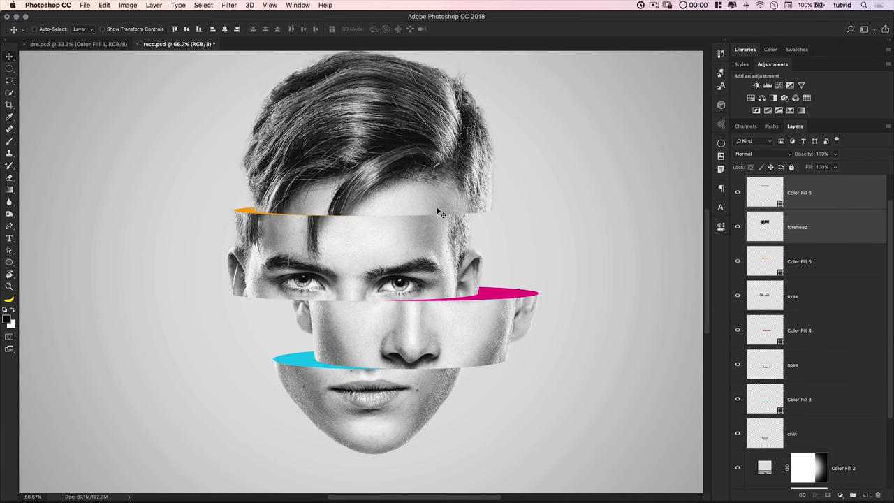
{"action": "key", "text": "Right"}
{"action": "key", "text": "Right"}
{"action": "key", "text": "Right"}
{"action": "key", "text": "Right"}
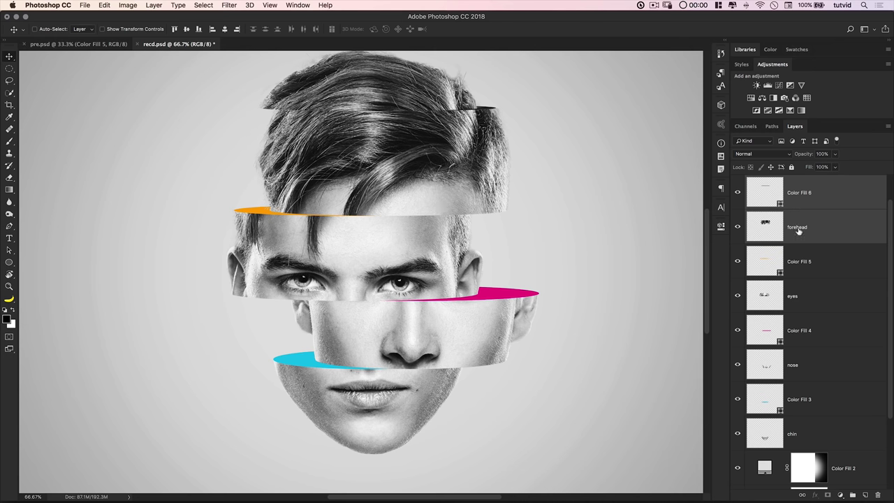
- Select the hair layer and nudge it up one step
{"action": "scroll", "coordinate": [798, 230], "scroll_direction": "up", "scroll_amount": 1}
{"action": "left_click", "coordinate": [803, 190]}
{"action": "key", "text": "Up"}
{"action": "key", "text": "Up"}
{"action": "key", "text": "Up"}
{"action": "key", "text": "Up"}
{"action": "key", "text": "Up"}
{"action": "key", "text": "Up"}
{"action": "key", "text": "Up"}
{"action": "key", "text": "Up"}
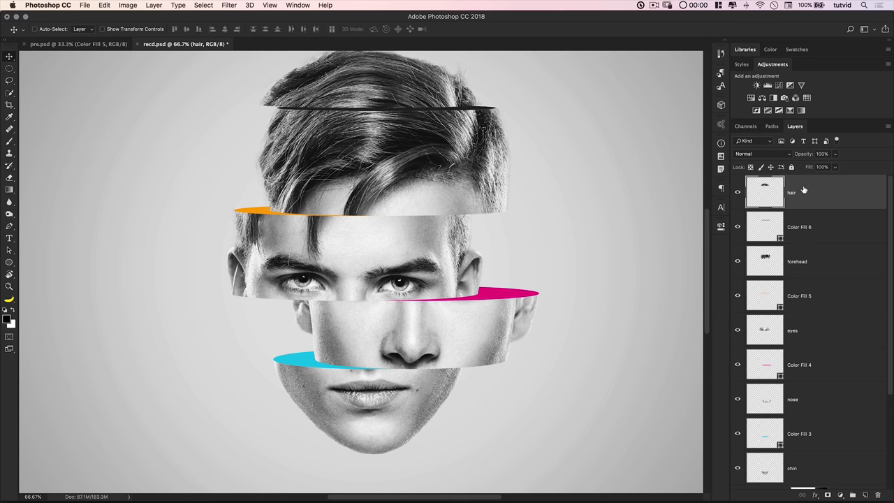
- Nudge the hair slice two steps left and zoom out to review the whole artwork
{"action": "key", "text": "Left"}
{"action": "key", "text": "Left"}
{"action": "key", "text": "Left"}
{"action": "key", "text": "Left"}
{"action": "key", "text": "Left"}
{"action": "key", "text": "Left"}
{"action": "key", "text": "Left"}
{"action": "key", "text": "Left"}
{"action": "key", "text": "Left"}
{"action": "key", "text": "Left"}
{"action": "key", "text": "Left"}
{"action": "key", "text": "Left"}
{"action": "key", "text": "Left"}
{"action": "key", "text": "Left"}
{"action": "key", "text": "Left"}
{"action": "key", "text": "Left"}
{"action": "key", "text": "Left"}
{"action": "key", "text": "Left"}
{"action": "key", "text": "Left"}
{"action": "key", "text": "Left"}
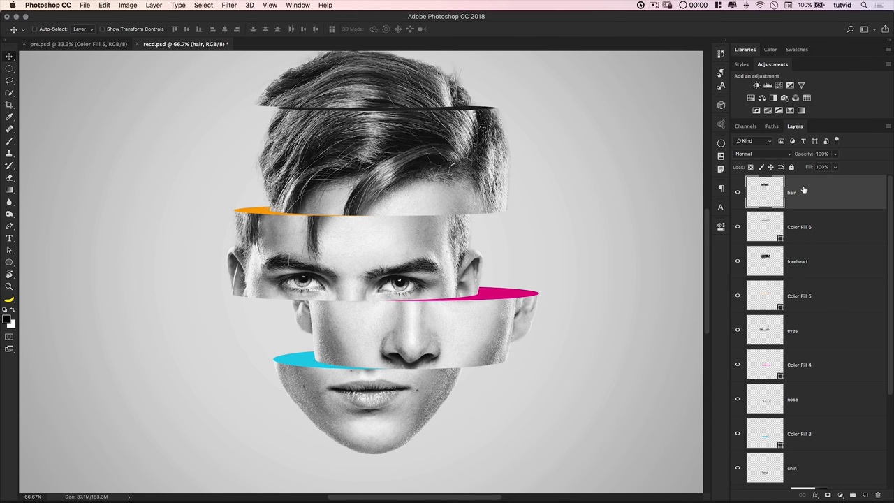
{"action": "key", "text": "Left"}
{"action": "key", "text": "Left"}
{"action": "key", "text": "Left"}
{"action": "key", "text": "Left"}
{"action": "key", "text": "Left"}
{"action": "key", "text": "Left"}
{"action": "key", "text": "Left"}
{"action": "key", "text": "Left"}
{"action": "key", "text": "Left"}
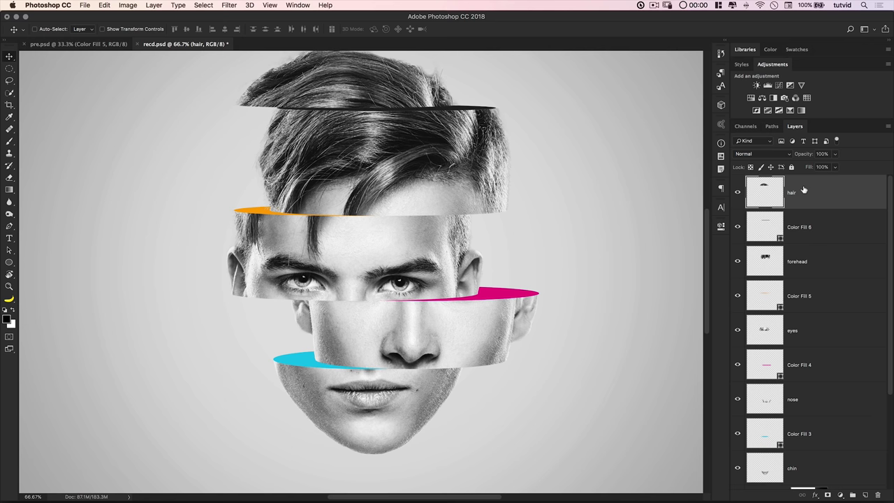
{"action": "scroll", "coordinate": [300, 126], "scroll_direction": "up", "scroll_amount": 5}
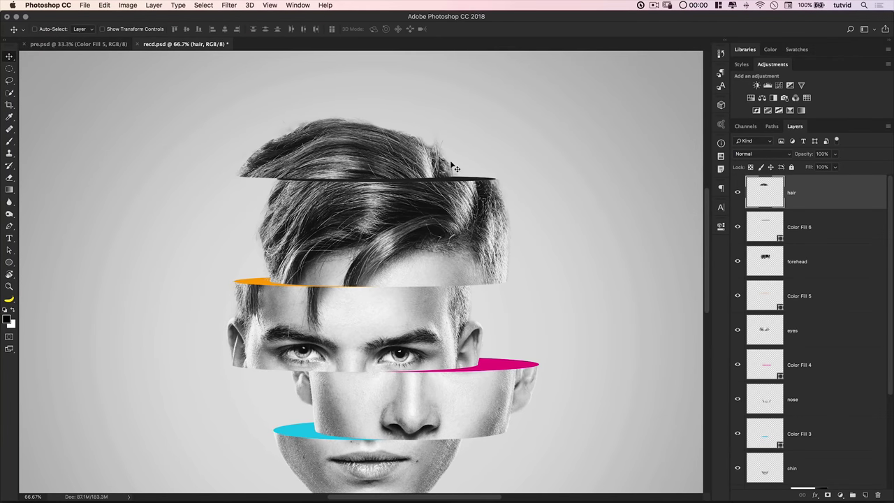
{"action": "left_click_drag", "start_coordinate": [435, 275], "coordinate": [431, 237]}
{"action": "key", "text": "super+minus"}
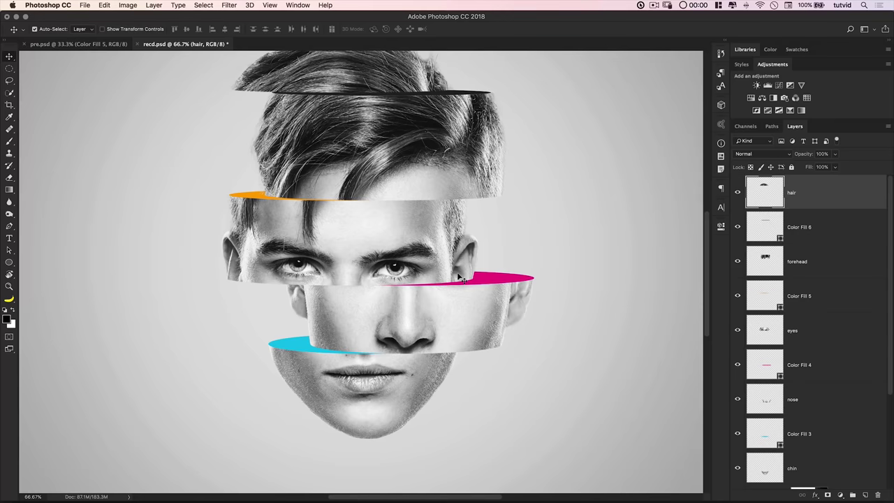
{"action": "scroll", "coordinate": [447, 265], "scroll_direction": "up", "scroll_amount": 5}
{"action": "scroll", "coordinate": [447, 265], "scroll_direction": "left", "scroll_amount": 2}
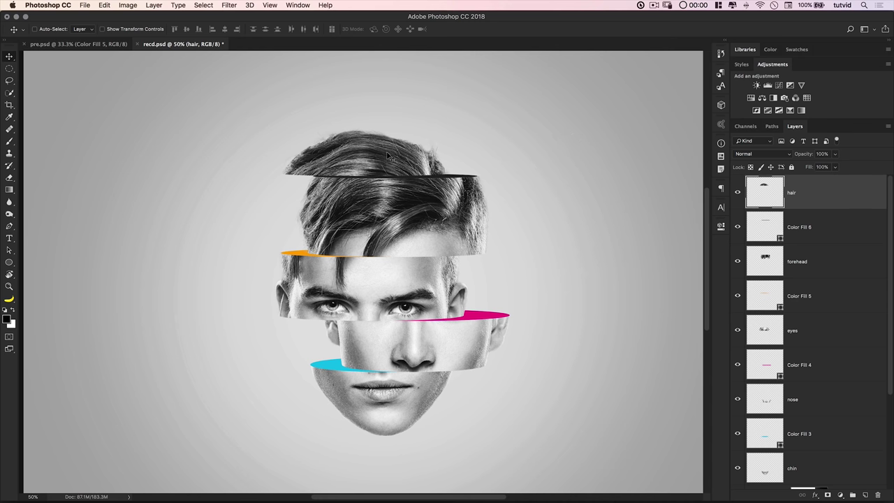
- Hide the hair slice and zoom in on the left end of the dark edge
{"action": "left_click", "coordinate": [737, 192]}
{"action": "key", "text": "z"}
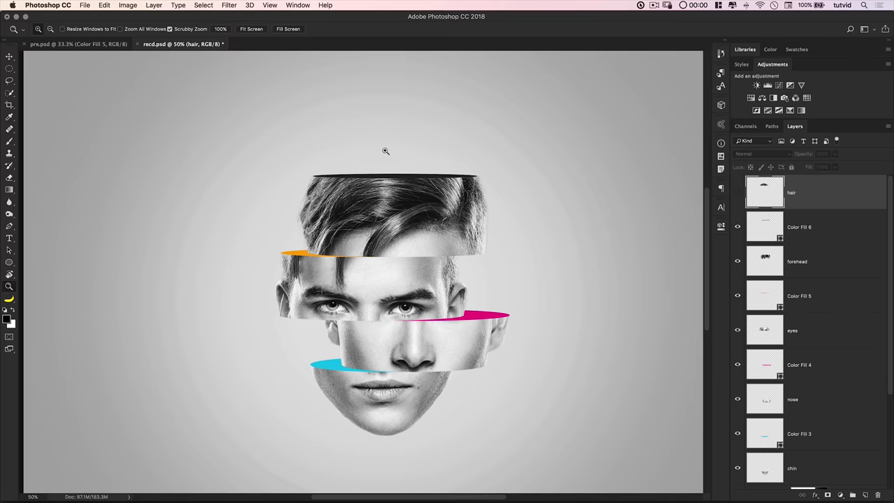
{"action": "left_click", "coordinate": [331, 162]}
{"action": "left_click", "coordinate": [249, 196]}
{"action": "left_click_drag", "start_coordinate": [134, 186], "coordinate": [252, 195]}
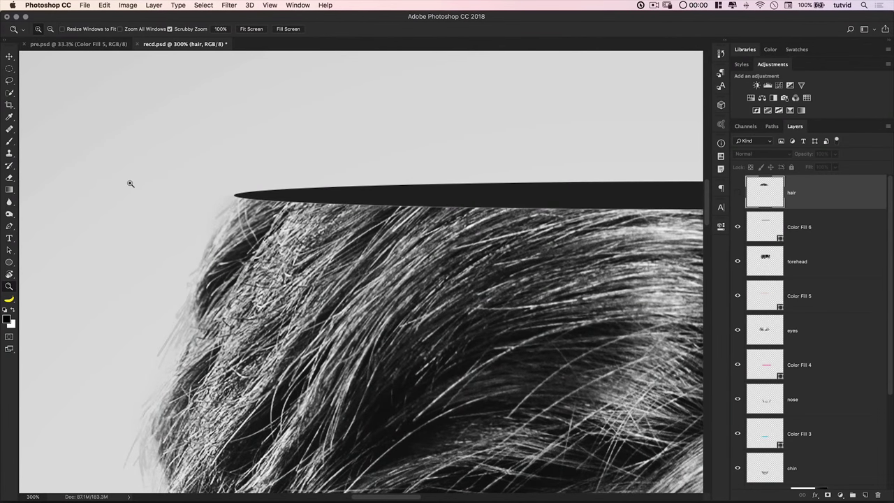
{"action": "left_click_drag", "start_coordinate": [266, 210], "coordinate": [201, 197]}
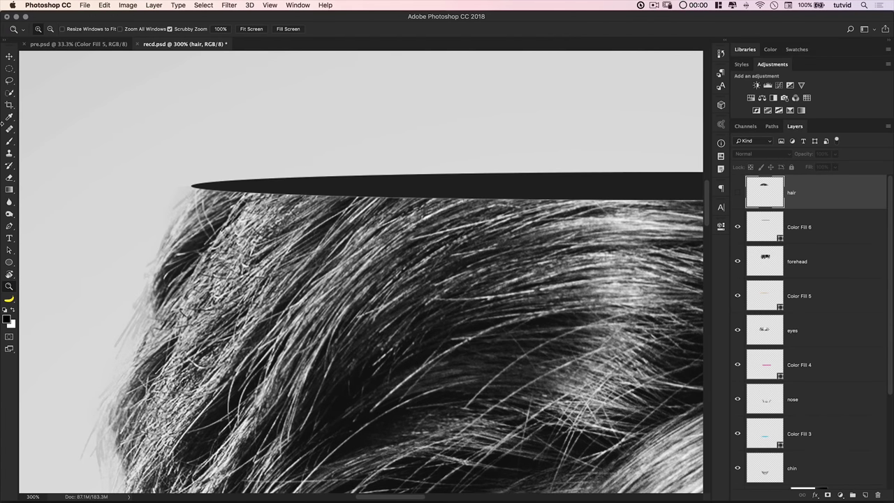
- Nudge the left tip anchor of Color Fill 6 one step right, toward the hair
{"action": "left_click", "coordinate": [7, 252]}
{"action": "left_click_drag", "start_coordinate": [8, 251], "coordinate": [39, 264]}
{"action": "left_click_drag", "start_coordinate": [184, 182], "coordinate": [204, 200]}
{"action": "left_click", "coordinate": [782, 220]}
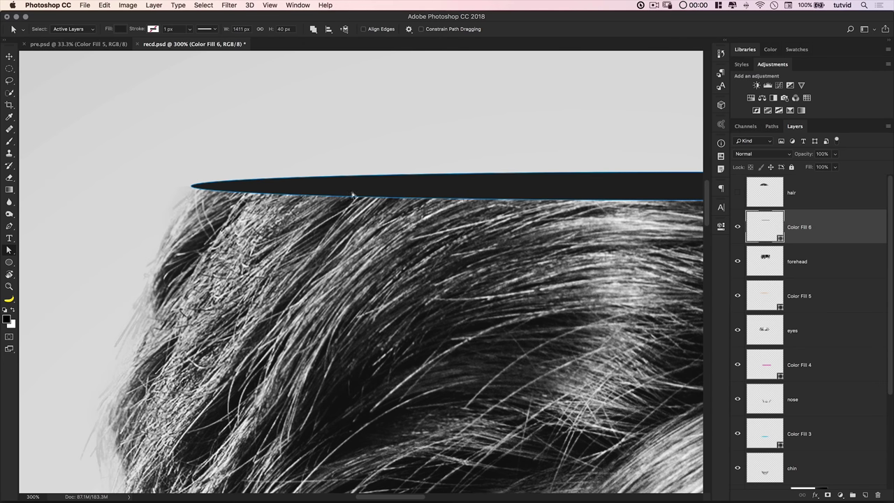
{"action": "left_click_drag", "start_coordinate": [200, 192], "coordinate": [199, 191]}
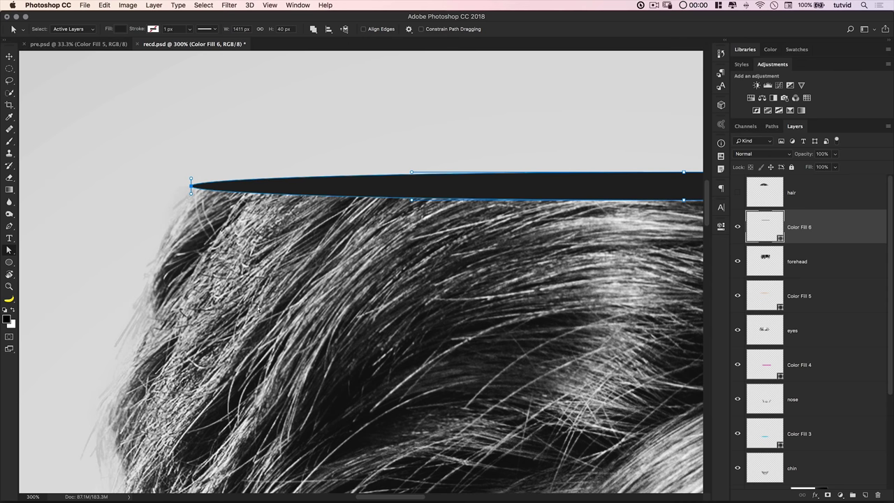
{"action": "key", "text": "Right"}
{"action": "key", "text": "Right"}
{"action": "key", "text": "Right"}
{"action": "key", "text": "Right"}
{"action": "key", "text": "Right"}
{"action": "key", "text": "Right"}
{"action": "key", "text": "Right"}
{"action": "key", "text": "Right"}
{"action": "left_click", "coordinate": [223, 118]}
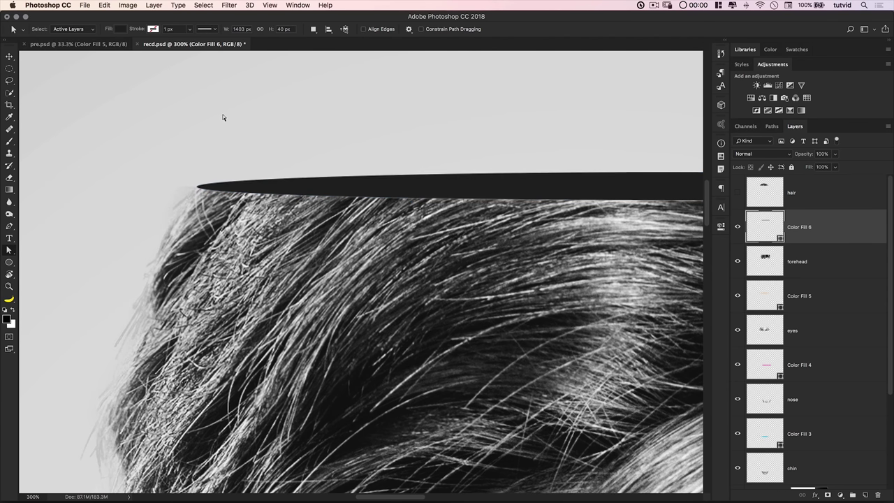
- Nudge the right tip anchor of Color Fill 6 one step left, then zoom back out
{"action": "scroll", "coordinate": [529, 235], "scroll_direction": "right", "scroll_amount": 10}
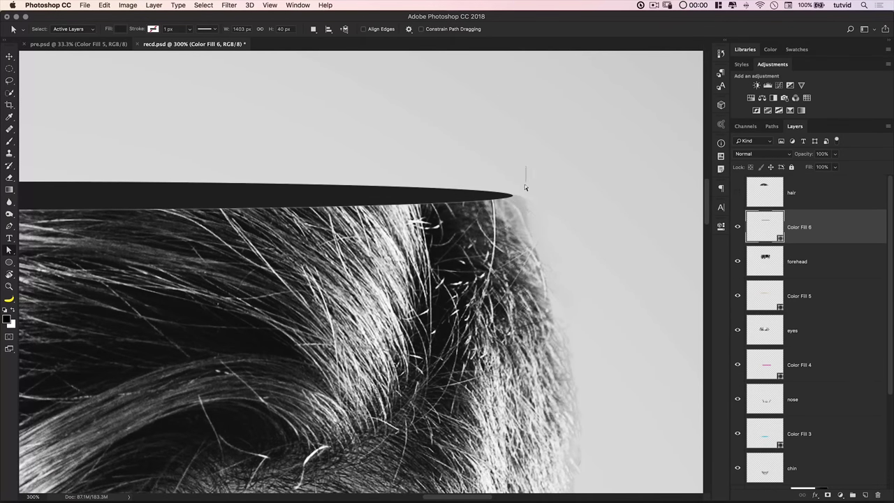
{"action": "left_click_drag", "start_coordinate": [526, 187], "coordinate": [509, 201]}
{"action": "key", "text": "Left"}
{"action": "key", "text": "Left"}
{"action": "key", "text": "Left"}
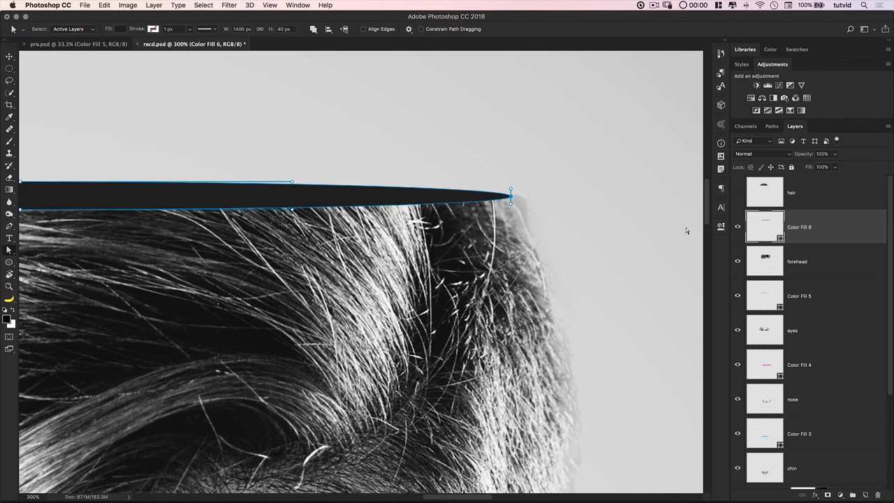
{"action": "left_click", "coordinate": [574, 157]}
{"action": "scroll", "coordinate": [593, 153], "scroll_direction": "left", "scroll_amount": 5}
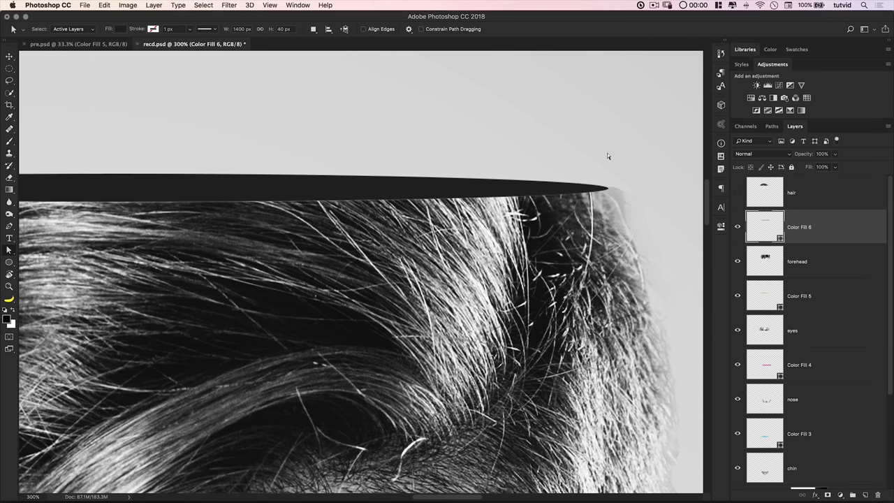
{"action": "key", "text": "super+minus"}
{"action": "key", "text": "super+minus"}
{"action": "key", "text": "super+minus"}
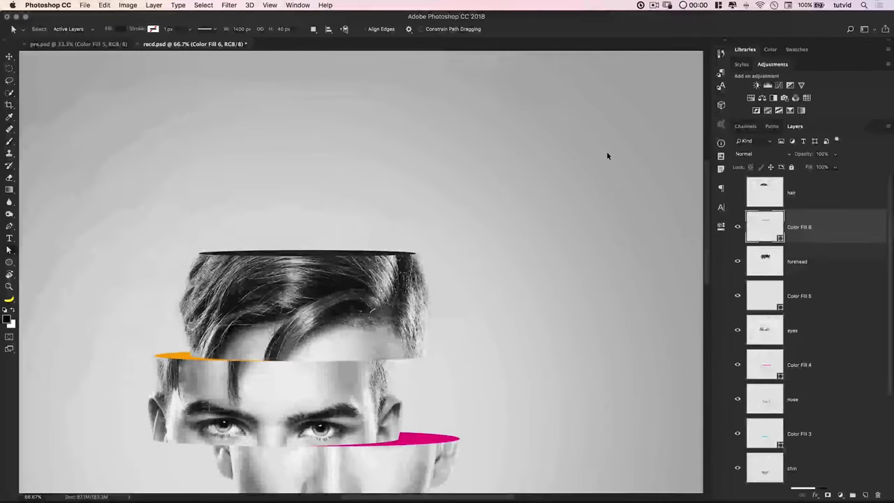
- Zoom in closely on the cyan Color Fill 3 edge capping the chin
{"action": "left_click", "coordinate": [162, 357]}
{"action": "key", "text": "super+plus"}
{"action": "key", "text": "super+plus"}
{"action": "key", "text": "super+plus"}
{"action": "key", "text": "super+plus"}
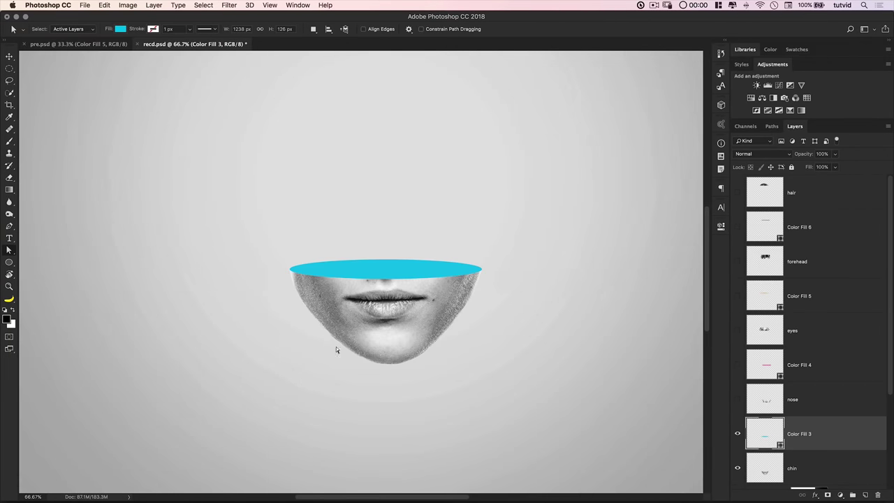
{"action": "key", "text": "super+minus"}
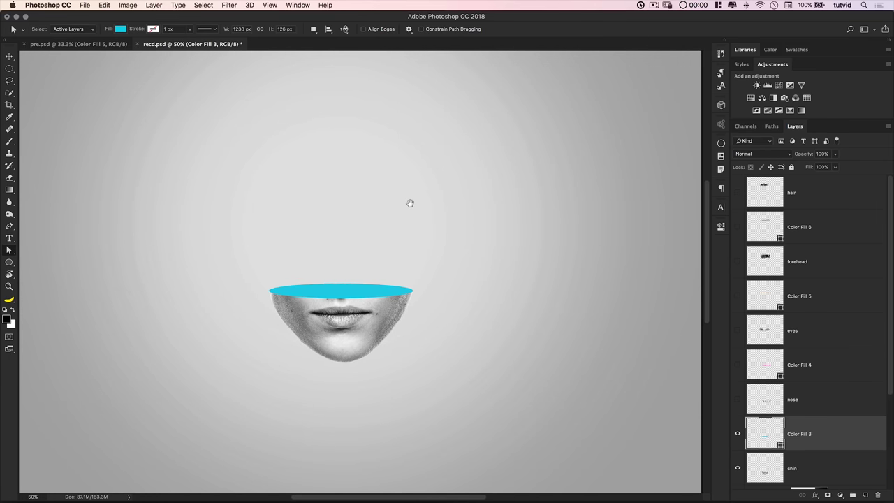
{"action": "key", "text": "z"}
{"action": "left_click", "coordinate": [350, 290]}
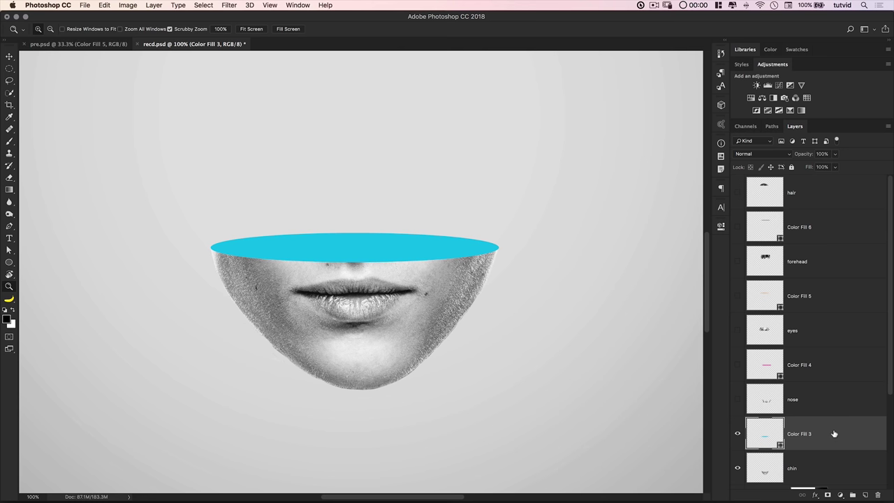
{"action": "key", "text": "v"}
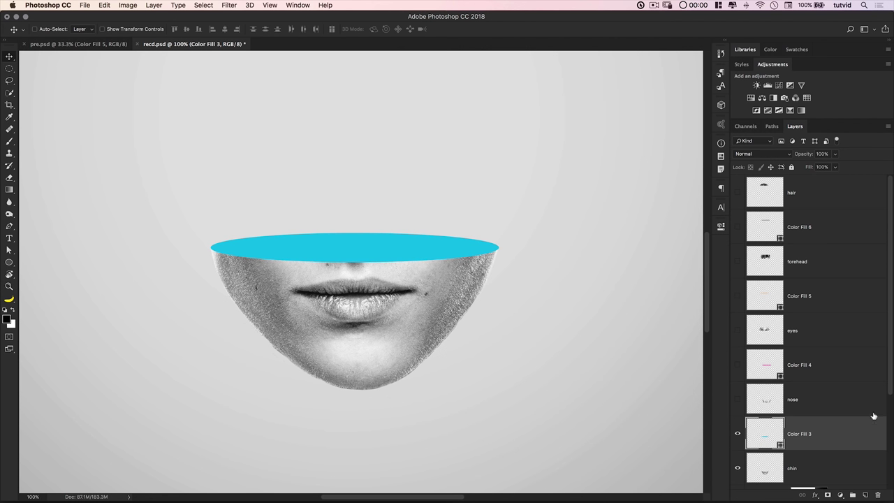
{"action": "double_click", "coordinate": [827, 435]}
- Give Color Fill 3 a 45 px Inner Glow at about 10% opacity, then zoom out to 50%
{"action": "left_click_drag", "start_coordinate": [649, 135], "coordinate": [675, 177]}
{"action": "left_click", "coordinate": [482, 283]}
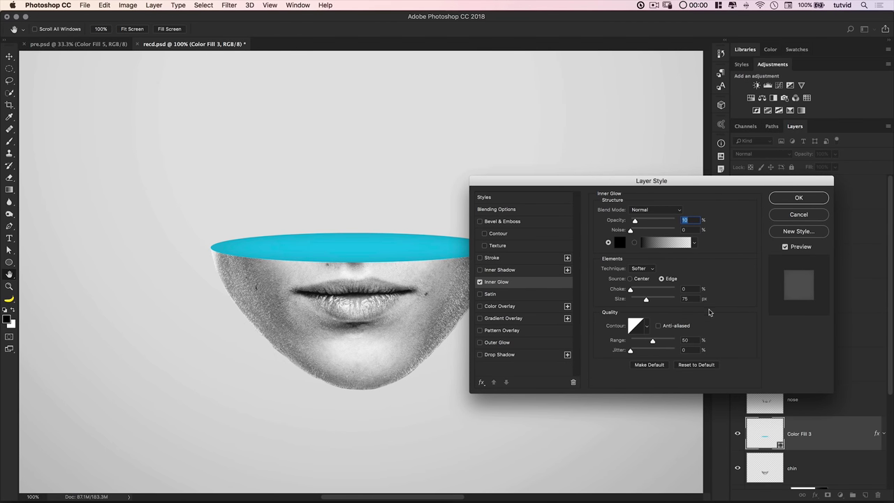
{"action": "left_click", "coordinate": [685, 298]}
{"action": "type", "text": "45"}
{"action": "left_click", "coordinate": [635, 220]}
{"action": "left_click", "coordinate": [798, 200]}
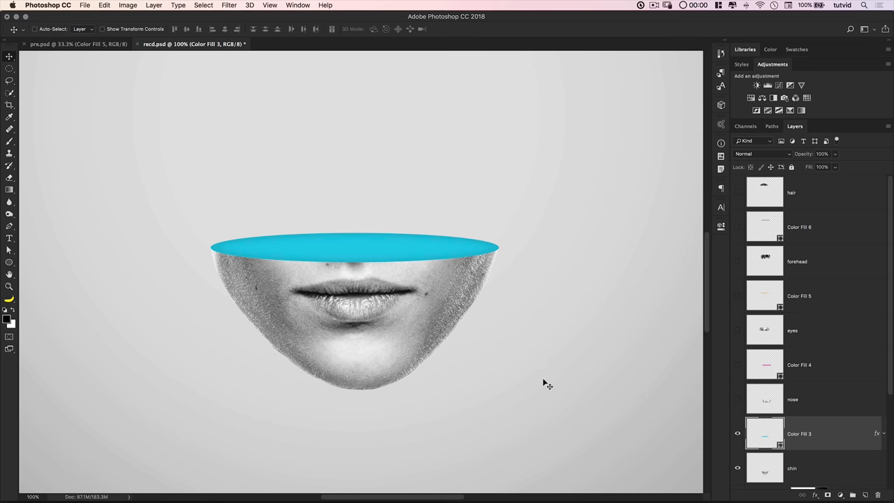
{"action": "key", "text": "super+minus"}
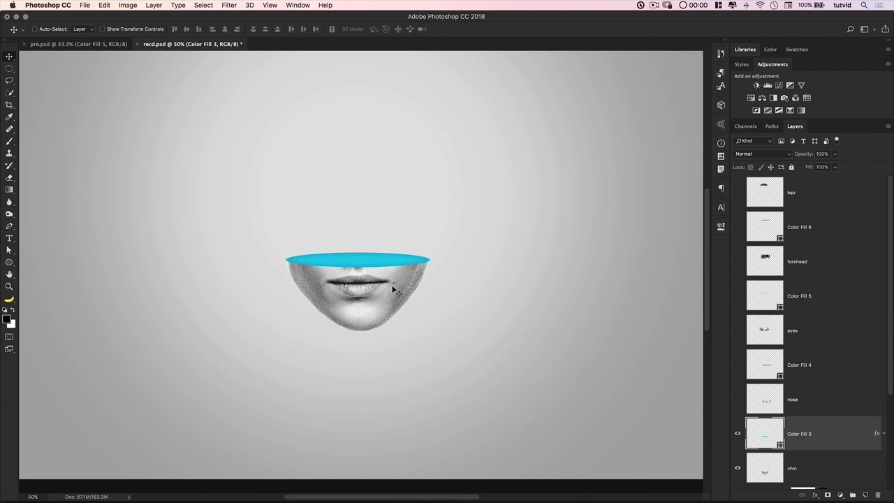
- Copy Color Fill 3's layer style and paste it onto Color Fill 4, 5 and 6
{"action": "right_click", "coordinate": [868, 436]}
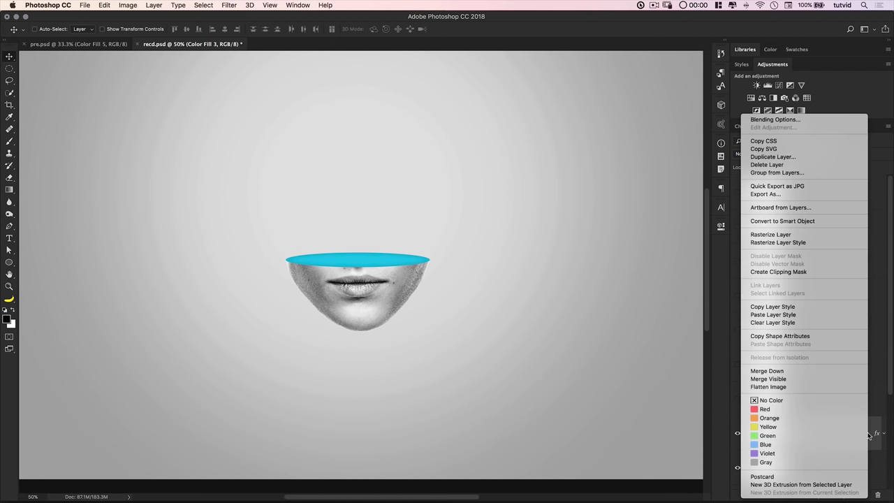
{"action": "left_click", "coordinate": [782, 308]}
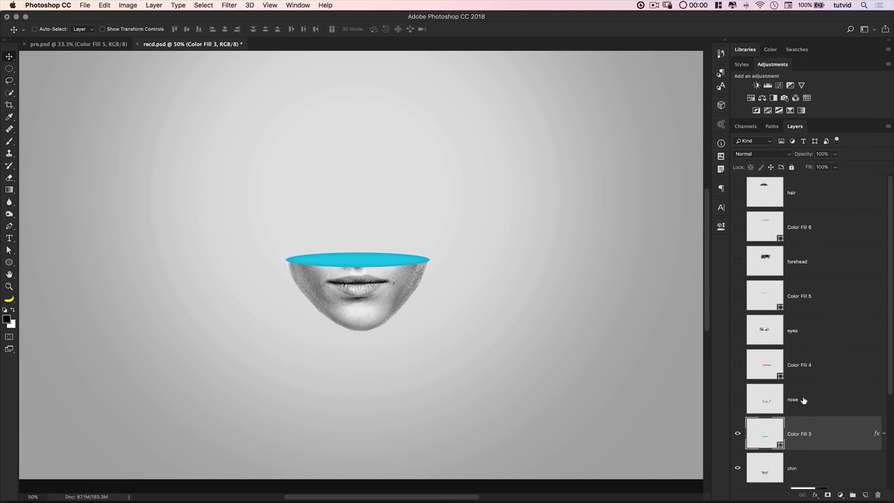
{"action": "left_click", "coordinate": [834, 371]}
{"action": "left_click", "coordinate": [836, 295], "text": "super"}
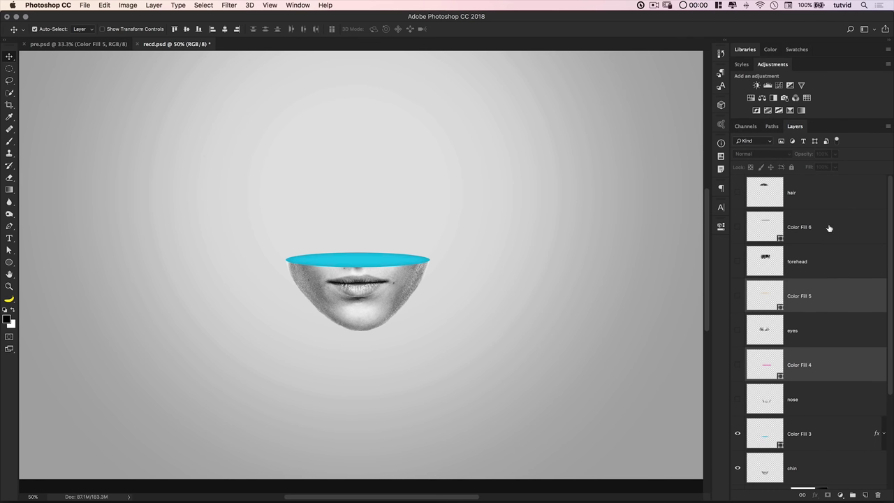
{"action": "left_click", "coordinate": [833, 225], "text": "super"}
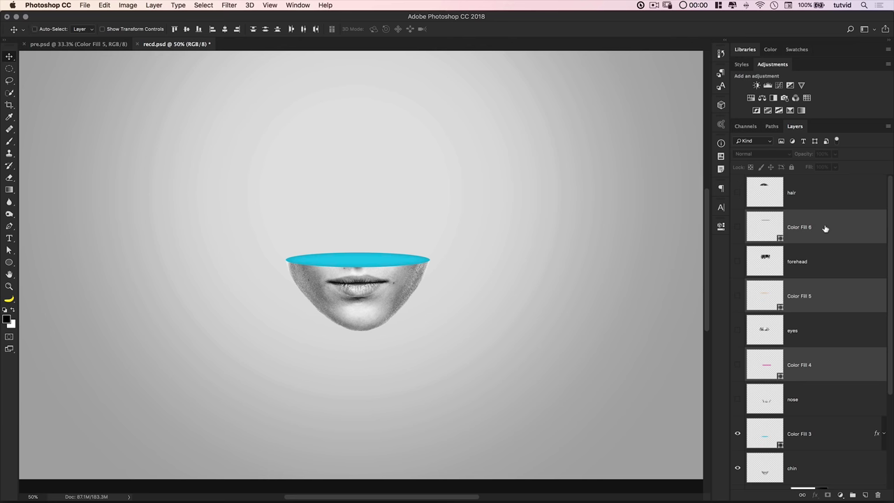
{"action": "right_click", "coordinate": [825, 229]}
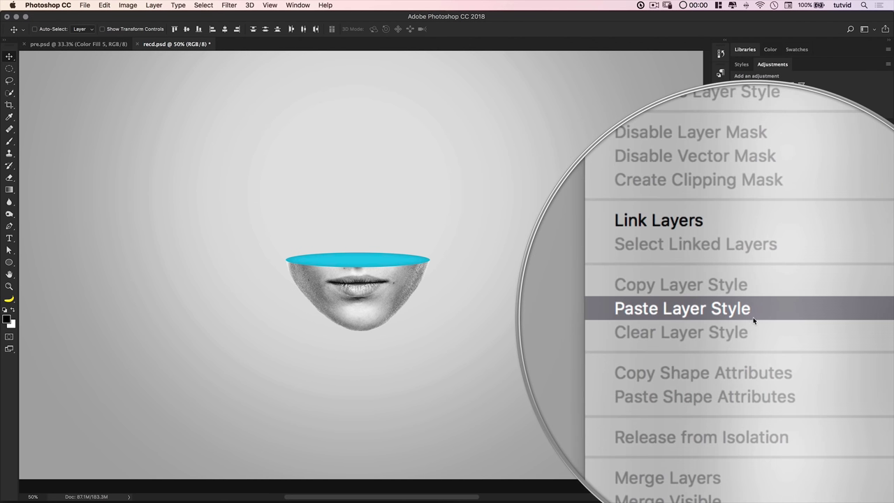
{"action": "left_click", "coordinate": [751, 318]}
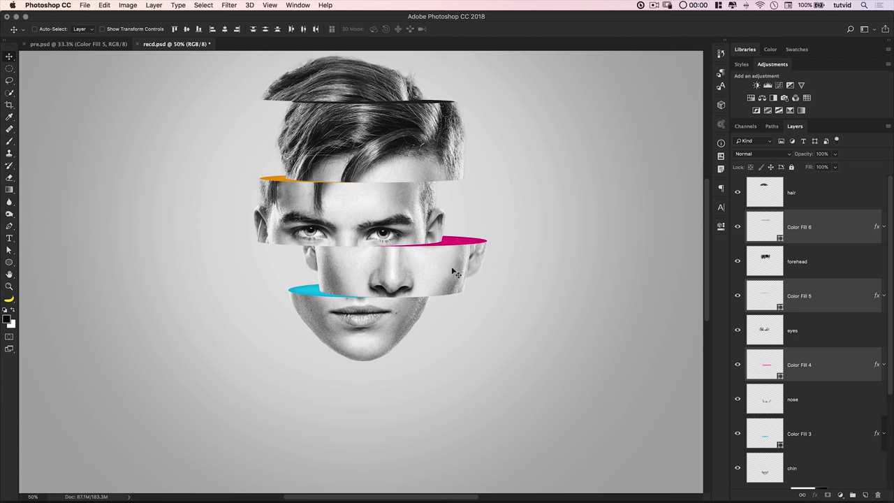
{"action": "scroll", "coordinate": [406, 105], "scroll_direction": "up", "scroll_amount": 2}
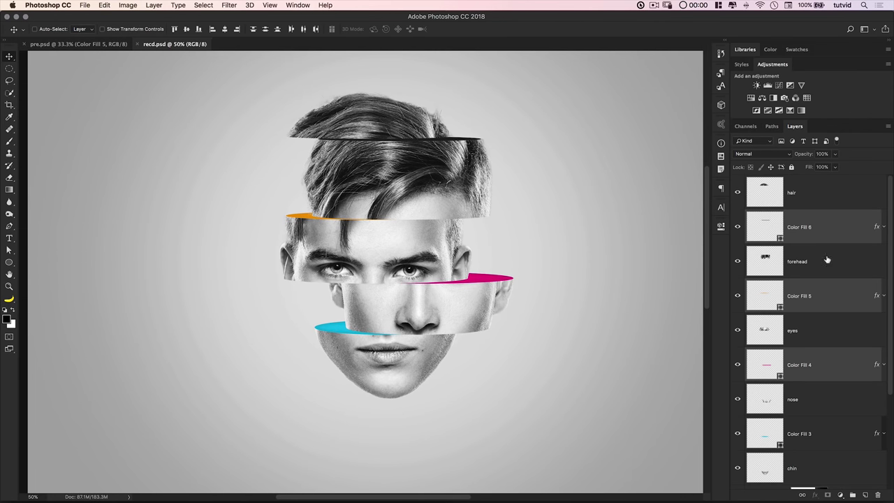
- Group Color Fill 6 with the forehead slice into a folder named KSLICE
{"action": "left_click", "coordinate": [824, 232]}
{"action": "left_click", "coordinate": [738, 193]}
{"action": "left_click", "coordinate": [738, 193]}
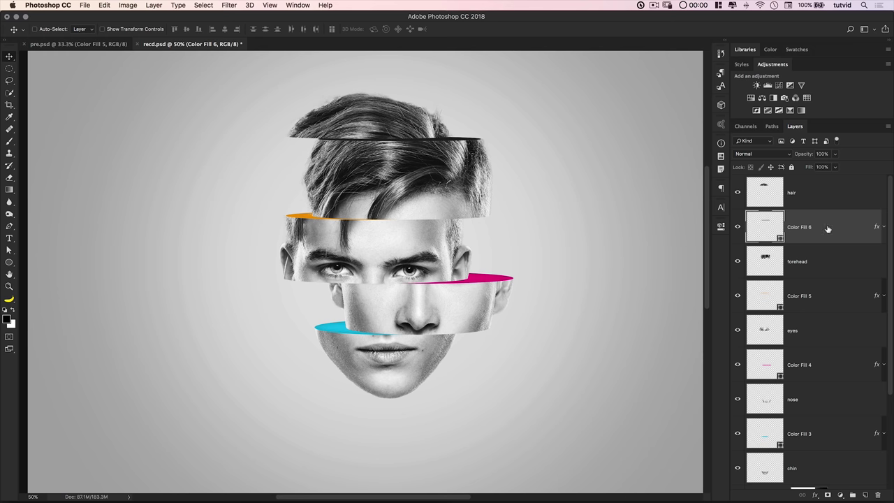
{"action": "left_click", "coordinate": [809, 263], "text": "shift"}
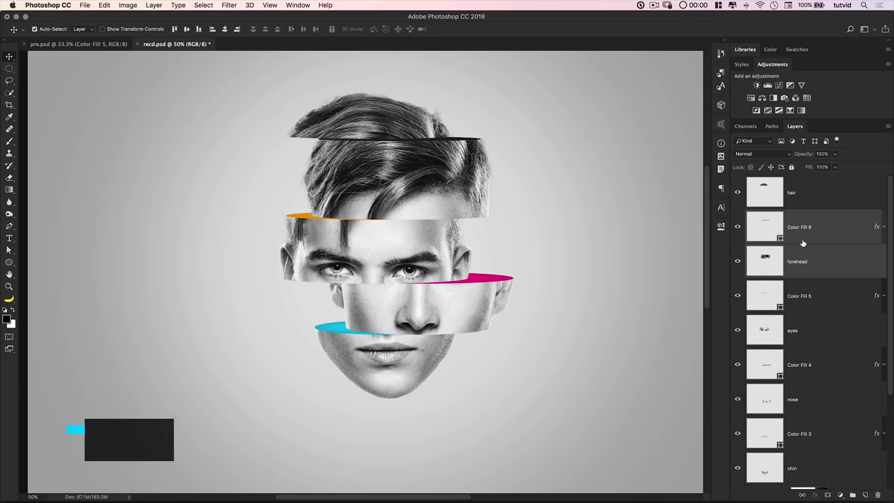
{"action": "key", "text": "super+g"}
{"action": "double_click", "coordinate": [771, 215]}
{"action": "type", "text": "fore"}
{"action": "key", "text": "Return"}
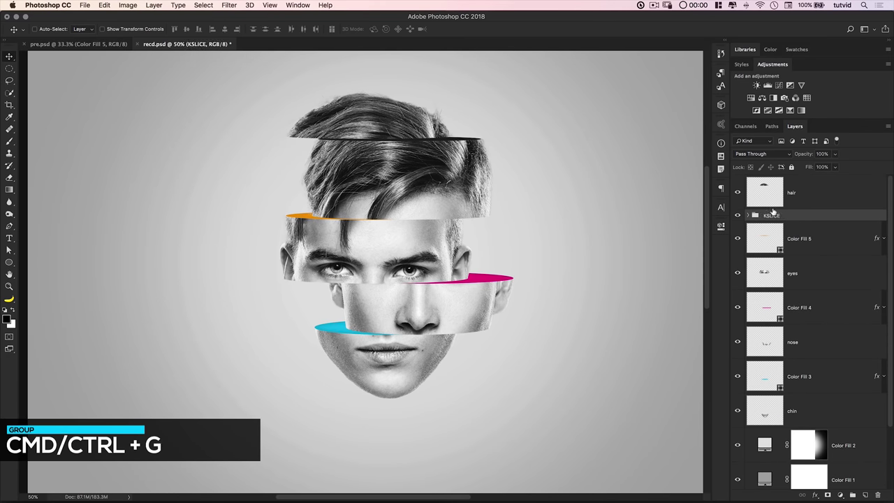
- Group Color Fill 5 with the eyes slice into a folder named YSLICE
{"action": "left_click", "coordinate": [813, 241]}
{"action": "left_click", "coordinate": [813, 277], "text": "shift"}
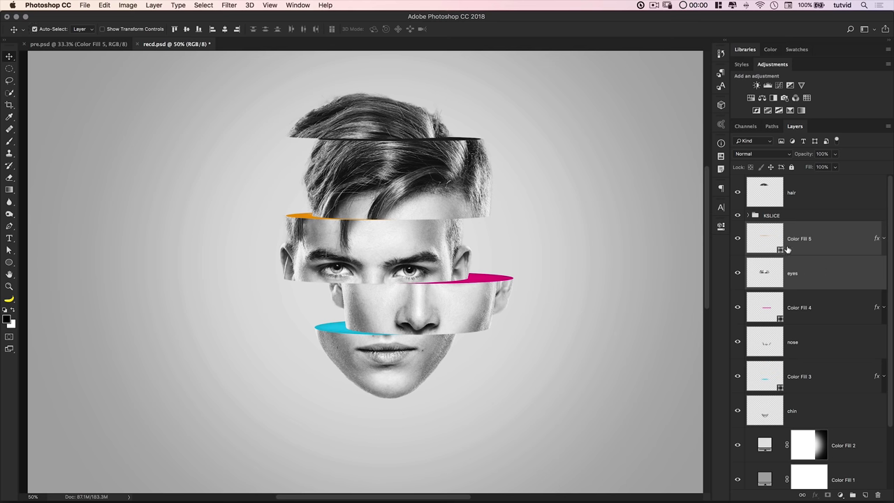
{"action": "key", "text": "cmd+g"}
{"action": "double_click", "coordinate": [770, 227]}
{"action": "type", "text": "YSLICE"}
{"action": "key", "text": "Return"}
- Group Color Fill 4 with the nose slice into a folder named MSLICE
{"action": "left_click", "coordinate": [818, 259]}
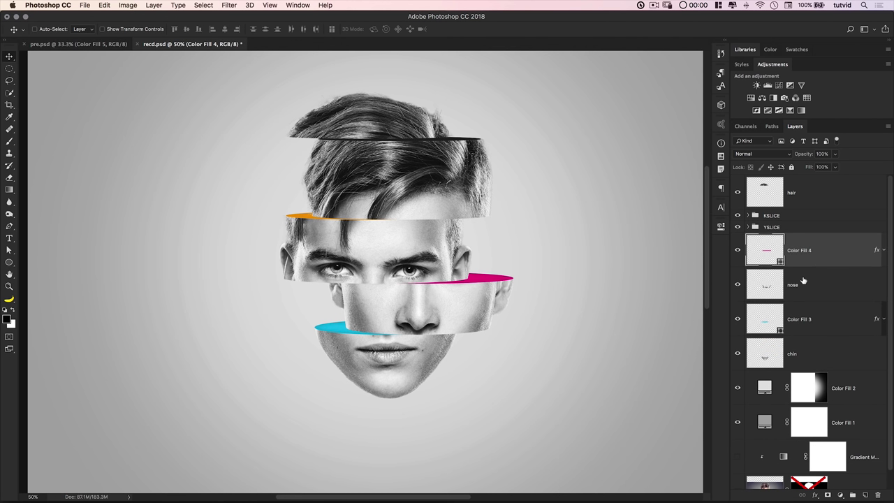
{"action": "left_click", "coordinate": [804, 282], "text": "shift"}
{"action": "key", "text": "cmd+g"}
{"action": "type", "text": "MSLICE"}
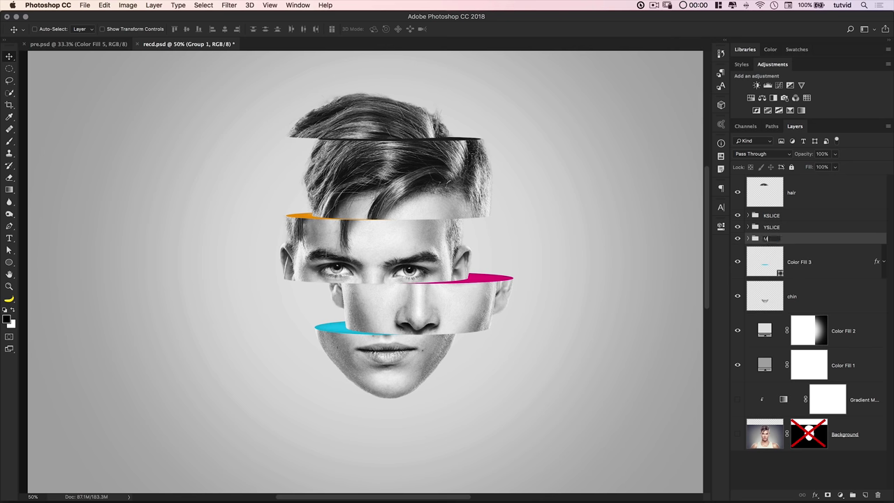
{"action": "left_click", "coordinate": [825, 263]}
- Group the chin slice and its edge into a folder named CSLICE
{"action": "left_click", "coordinate": [820, 296], "text": "shift"}
{"action": "key", "text": "super+g"}
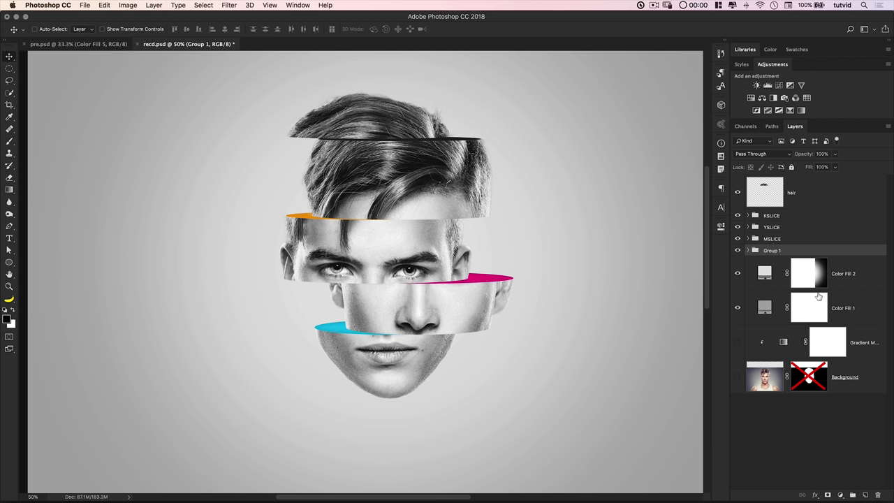
{"action": "double_click", "coordinate": [772, 250]}
{"action": "type", "text": "CSLICE"}
{"action": "key", "text": "Return"}
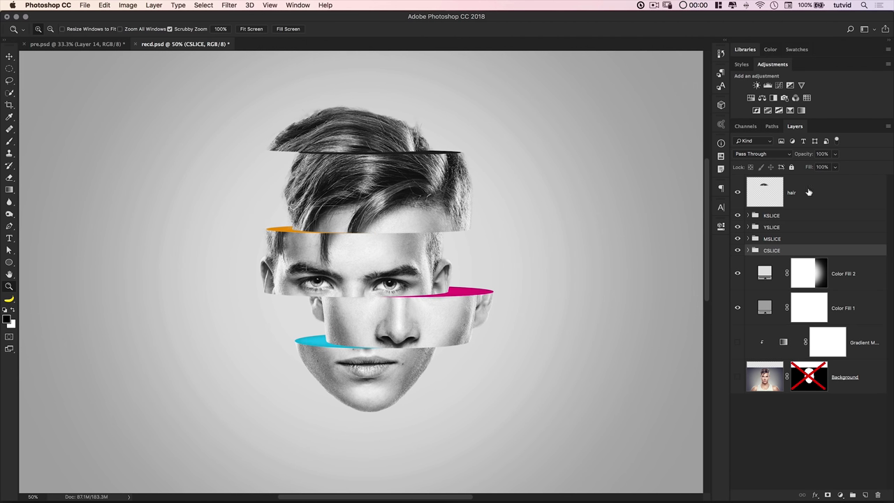
- Rotate the hair layer about -5.75° and nudge it slightly right and up
{"action": "left_click", "coordinate": [803, 192]}
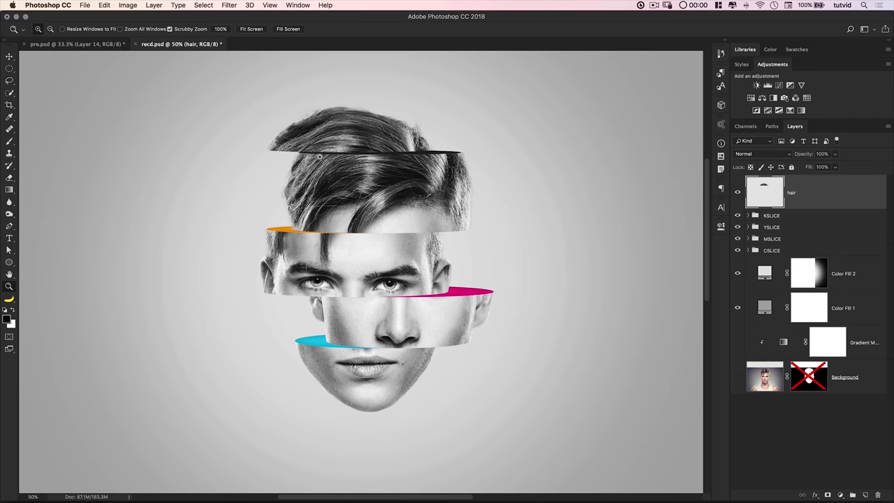
{"action": "left_click", "coordinate": [319, 156]}
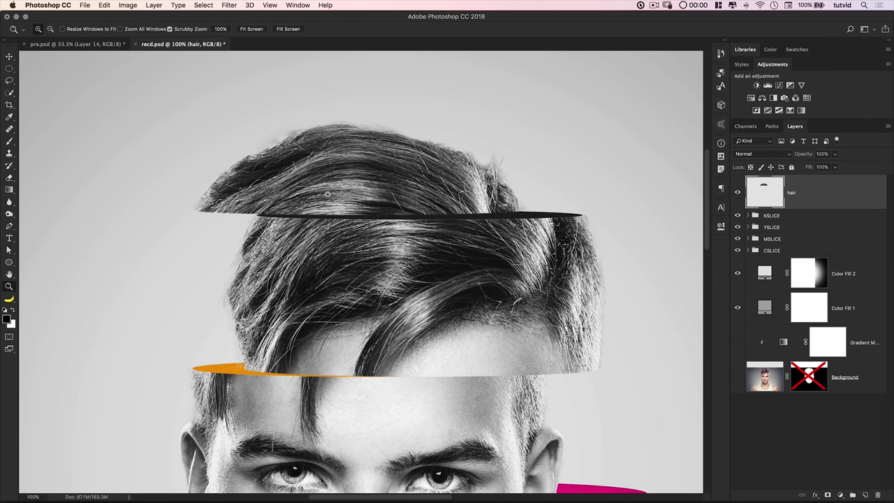
{"action": "key", "text": "super+t"}
{"action": "left_click_drag", "start_coordinate": [566, 149], "coordinate": [538, 128]}
{"action": "left_click_drag", "start_coordinate": [349, 165], "coordinate": [377, 153]}
{"action": "key", "text": "shift+Right"}
{"action": "key", "text": "shift+Right"}
{"action": "key", "text": "shift+Right"}
{"action": "key", "text": "shift+Right"}
{"action": "key", "text": "shift+Right"}
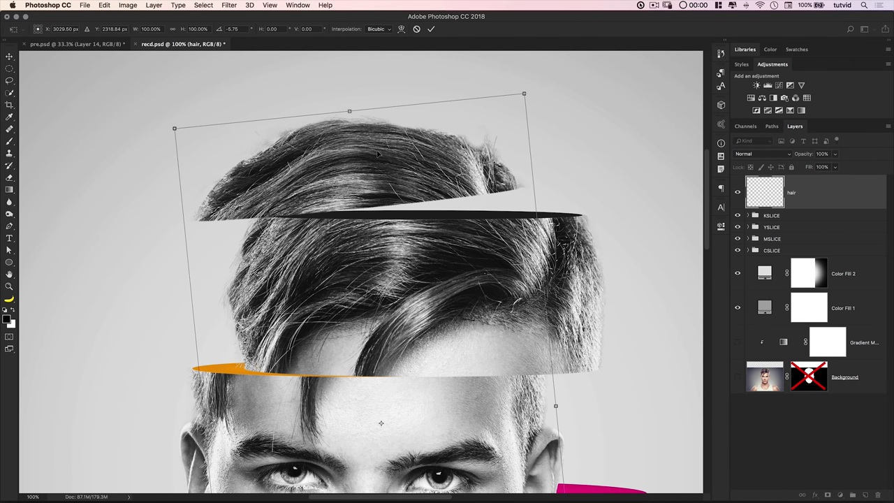
{"action": "key", "text": "Up"}
{"action": "key", "text": "Up"}
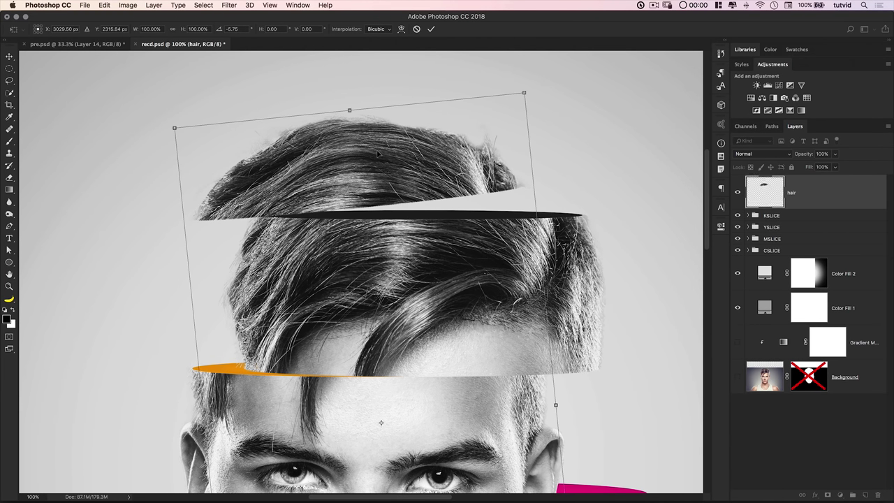
{"action": "key", "text": "Return"}
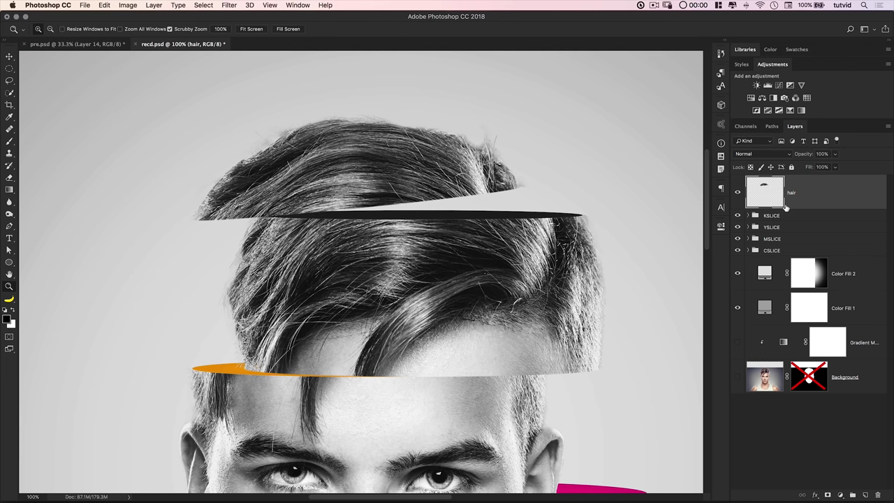
- Add a new layer named hair-shadow below the hair
{"action": "left_click", "coordinate": [864, 495], "text": "super"}
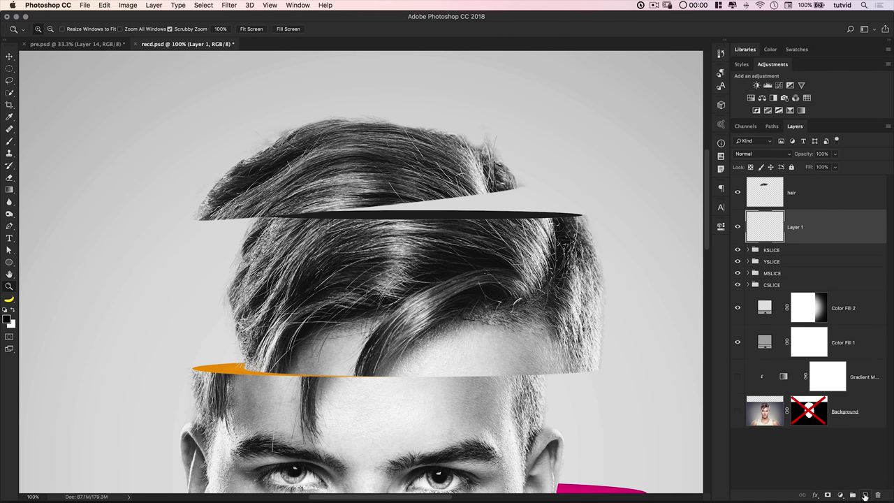
{"action": "double_click", "coordinate": [796, 228]}
{"action": "type", "text": "hair-shadow"}
{"action": "key", "text": "Return"}
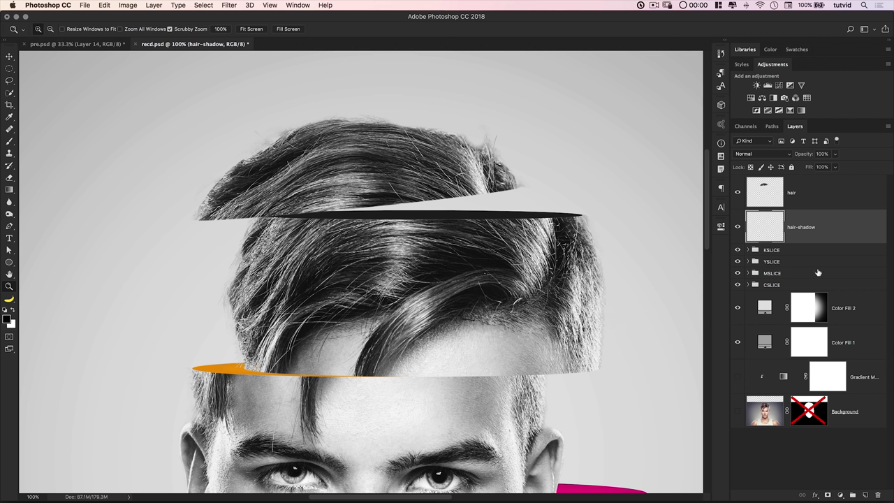
- Paint a soft 10%-opacity, 500 px shadow under the hair piece and clip the layer below
{"action": "left_click", "coordinate": [10, 142]}
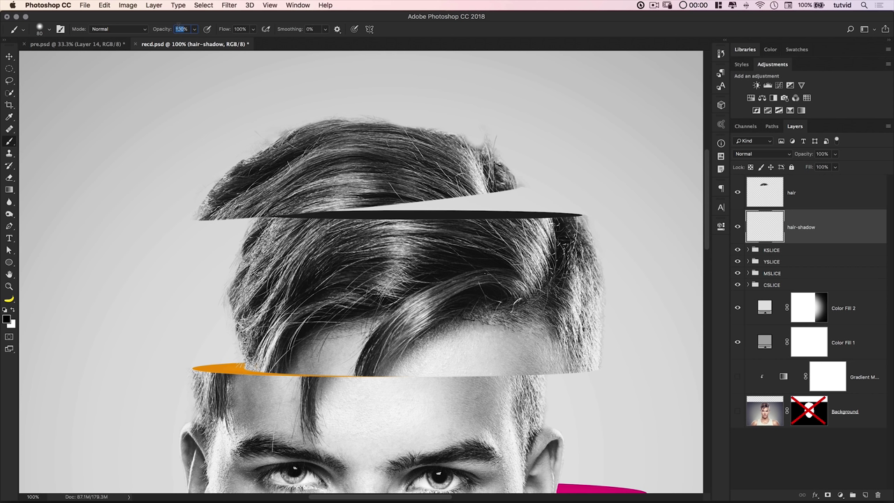
{"action": "key", "text": "Tab"}
{"action": "key", "text": "Return"}
{"action": "key", "text": "bracketright"}
{"action": "key", "text": "bracketright"}
{"action": "key", "text": "bracketright"}
{"action": "key", "text": "bracketright"}
{"action": "key", "text": "bracketright"}
{"action": "key", "text": "bracketright"}
{"action": "key", "text": "bracketright"}
{"action": "key", "text": "bracketright"}
{"action": "key", "text": "bracketright"}
{"action": "key", "text": "bracketright"}
{"action": "key", "text": "bracketright"}
{"action": "key", "text": "bracketright"}
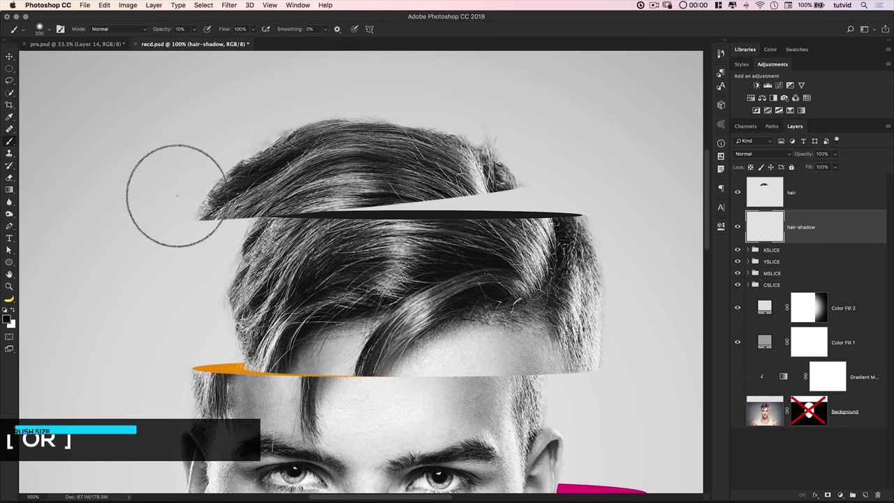
{"action": "key", "text": "bracketright"}
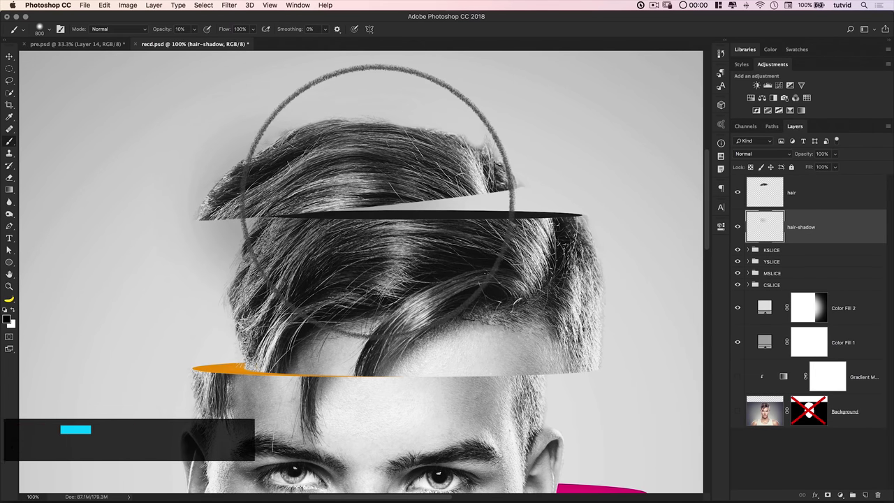
{"action": "key", "text": "bracketleft"}
{"action": "key", "text": "bracketleft"}
{"action": "key", "text": "bracketleft"}
{"action": "mouse_move", "coordinate": [237, 177]}
{"action": "left_mouse_down"}
{"action": "mouse_move", "coordinate": [259, 221]}
{"action": "mouse_move", "coordinate": [256, 241]}
{"action": "mouse_move", "coordinate": [261, 234]}
{"action": "mouse_move", "coordinate": [239, 233]}
{"action": "left_mouse_up"}
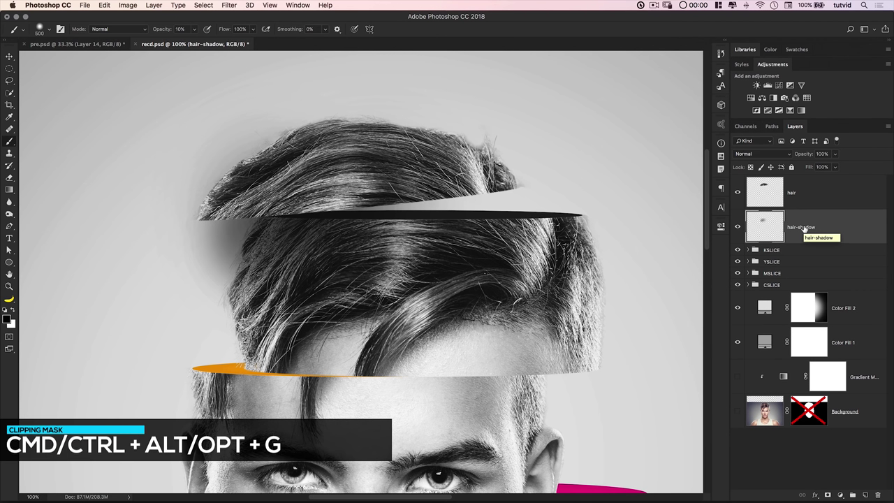
{"action": "key", "text": "super+alt+g"}
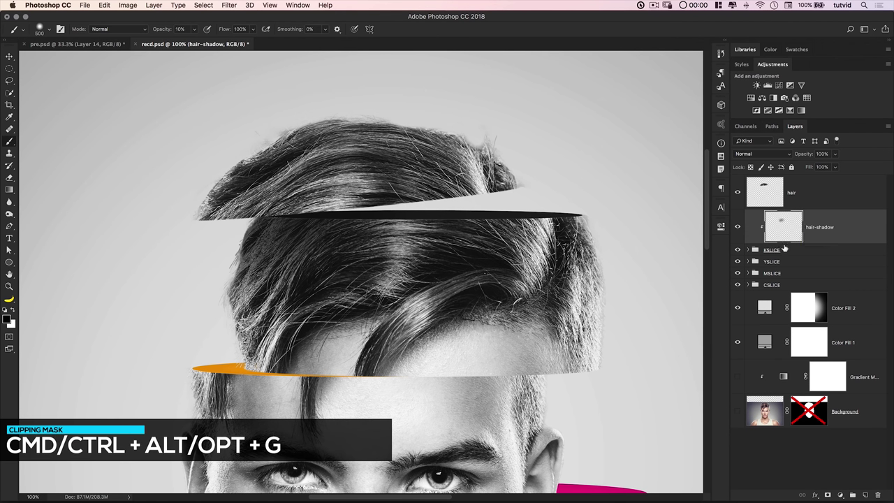
{"action": "left_click", "coordinate": [737, 227]}
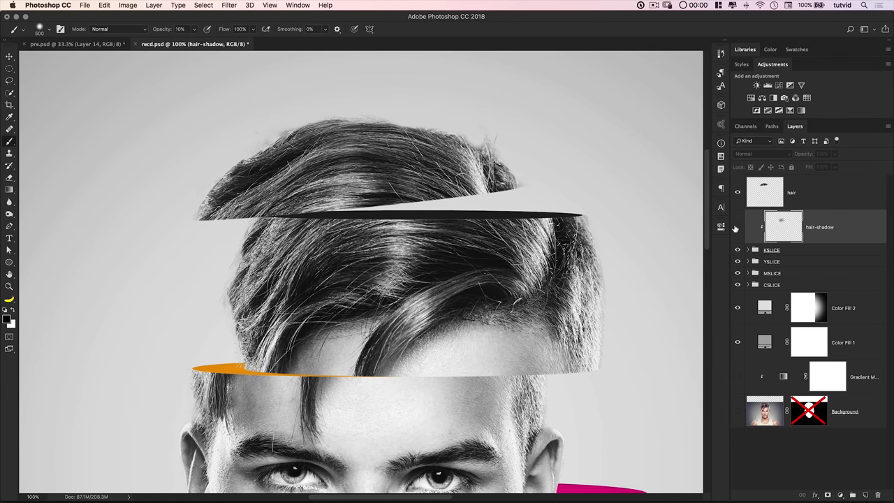
{"action": "left_click", "coordinate": [737, 227]}
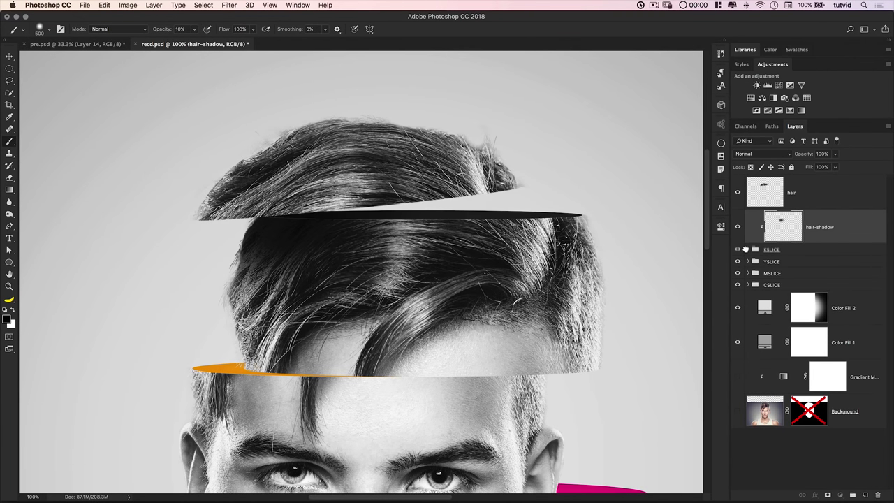
- Nudge the dark Color Fill 6 edge in KSLICE down one step
{"action": "left_click", "coordinate": [748, 250]}
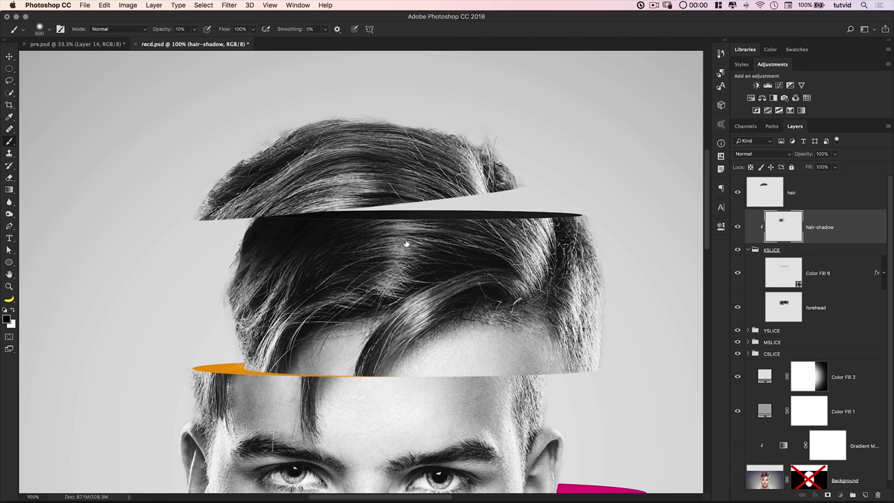
{"action": "left_click", "coordinate": [449, 226], "text": "super"}
{"action": "key", "text": "v"}
{"action": "key", "text": "Down"}
{"action": "key", "text": "Down"}
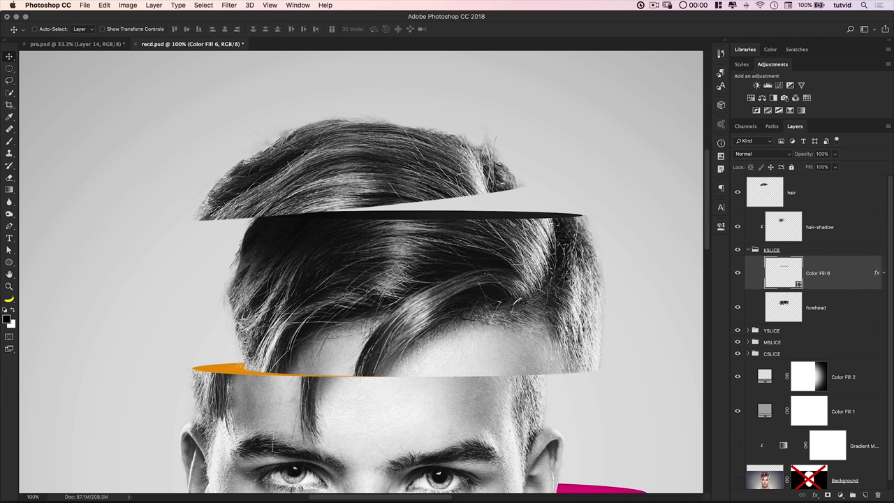
{"action": "left_click", "coordinate": [749, 250]}
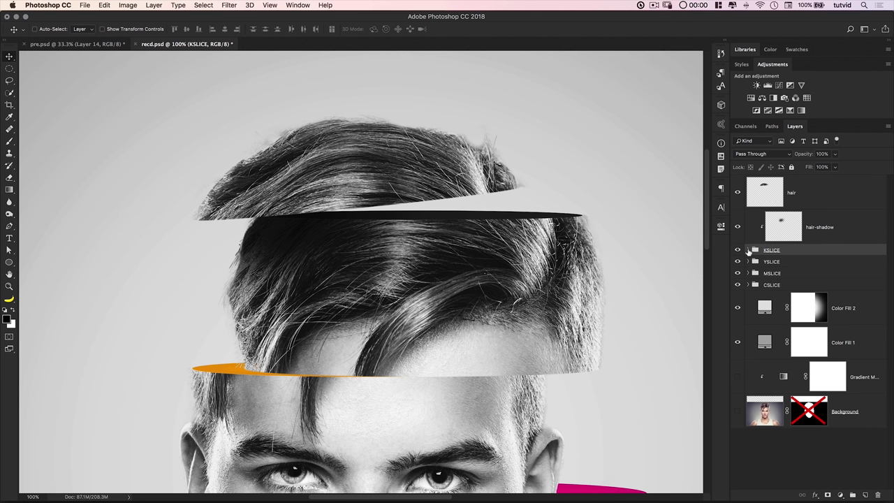
{"action": "left_click", "coordinate": [787, 229]}
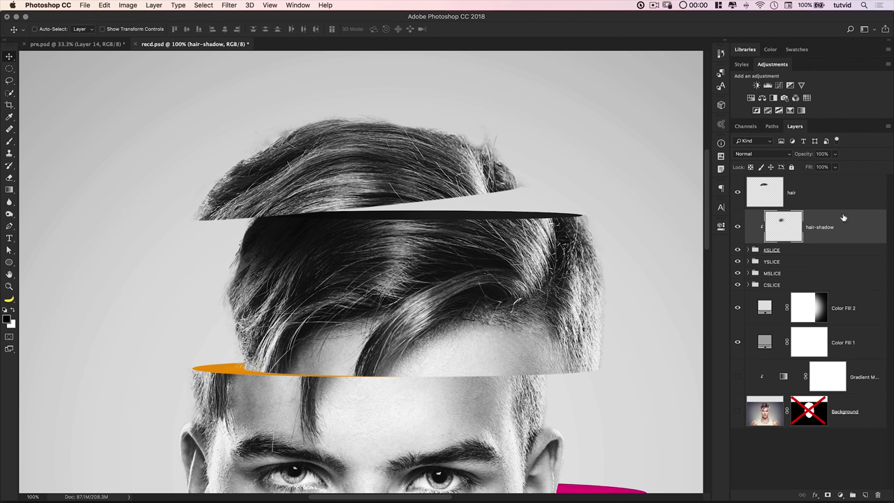
{"action": "left_click", "coordinate": [866, 495]}
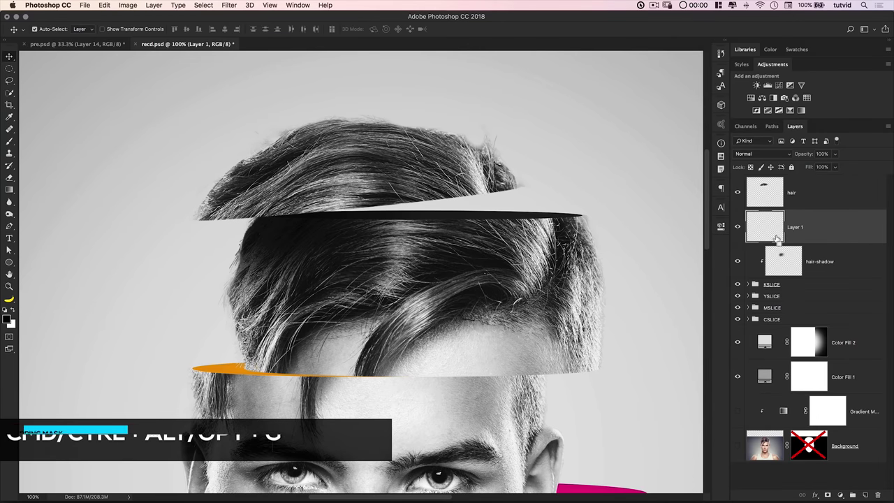
- Name the new clipped layer hshadow2 and paint extra shadow with 150 px and 400 px brushes
{"action": "double_click", "coordinate": [814, 228]}
{"action": "type", "text": "hshadow2"}
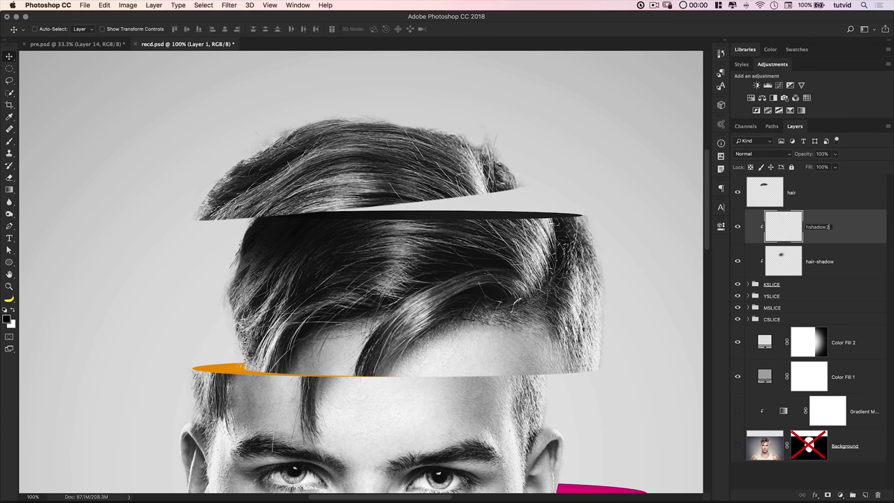
{"action": "key", "text": "Return"}
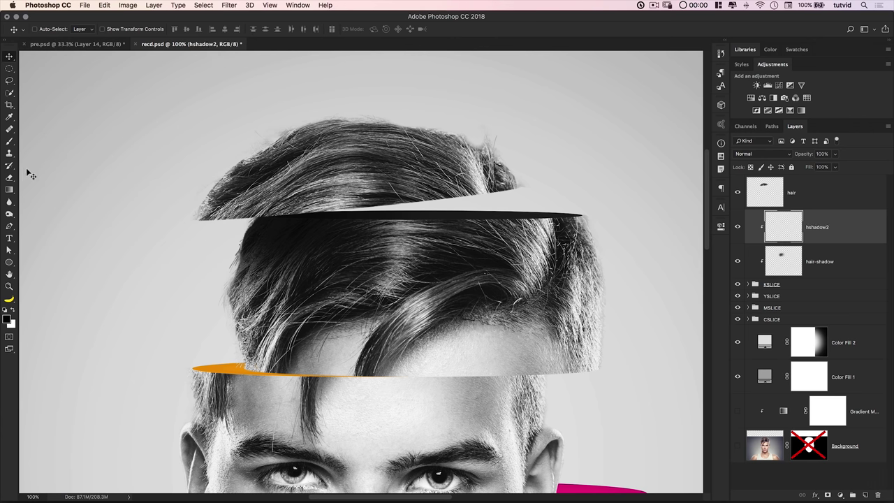
{"action": "left_click", "coordinate": [9, 142]}
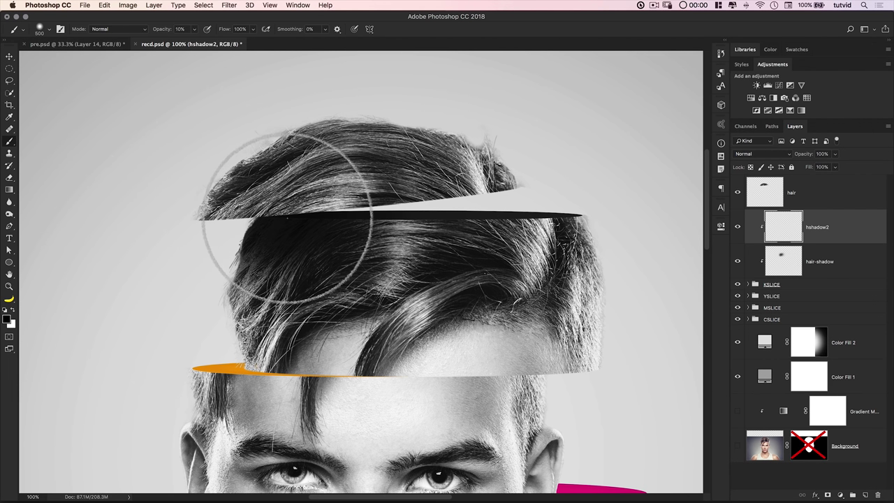
{"action": "key", "text": "bracketleft"}
{"action": "key", "text": "bracketleft"}
{"action": "key", "text": "bracketleft"}
{"action": "key", "text": "bracketleft"}
{"action": "key", "text": "bracketleft"}
{"action": "key", "text": "bracketleft"}
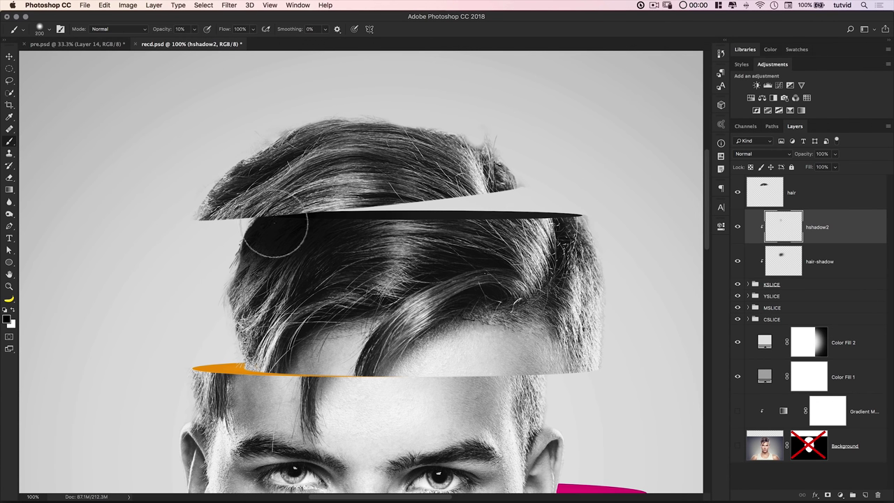
{"action": "mouse_move", "coordinate": [275, 228]}
{"action": "left_mouse_down"}
{"action": "mouse_move", "coordinate": [310, 211]}
{"action": "mouse_move", "coordinate": [275, 220]}
{"action": "mouse_move", "coordinate": [343, 216]}
{"action": "mouse_move", "coordinate": [251, 220]}
{"action": "mouse_move", "coordinate": [343, 202]}
{"action": "left_mouse_up"}
{"action": "key", "text": "bracketright"}
{"action": "key", "text": "bracketright"}
{"action": "key", "text": "bracketright"}
{"action": "key", "text": "bracketright"}
{"action": "key", "text": "bracketright"}
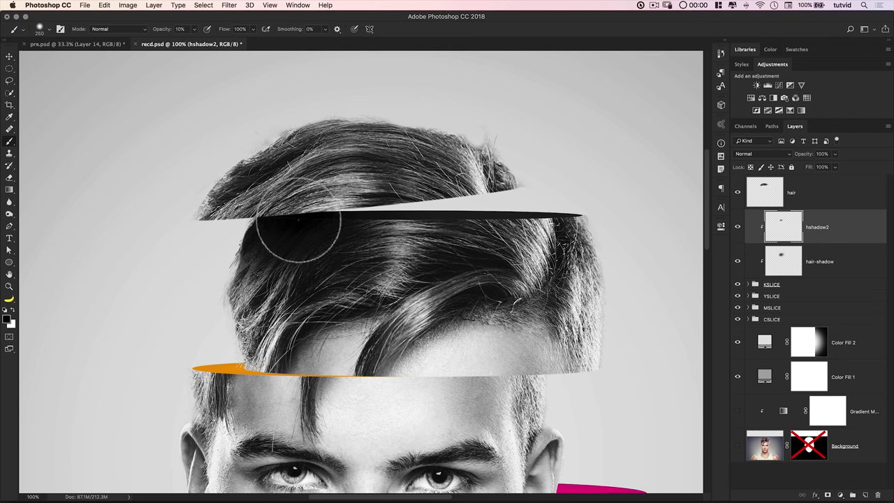
{"action": "mouse_move", "coordinate": [333, 213]}
{"action": "left_mouse_down"}
{"action": "mouse_move", "coordinate": [469, 215]}
{"action": "mouse_move", "coordinate": [265, 224]}
{"action": "mouse_move", "coordinate": [223, 254]}
{"action": "mouse_move", "coordinate": [245, 299]}
{"action": "mouse_move", "coordinate": [397, 241]}
{"action": "mouse_move", "coordinate": [276, 288]}
{"action": "mouse_move", "coordinate": [329, 236]}
{"action": "mouse_move", "coordinate": [484, 199]}
{"action": "mouse_move", "coordinate": [408, 255]}
{"action": "mouse_move", "coordinate": [429, 183]}
{"action": "left_mouse_up"}
{"action": "key", "text": "super+minus"}
{"action": "key", "text": "super+minus"}
{"action": "key", "text": "super+minus"}
{"action": "key", "text": "super+minus"}
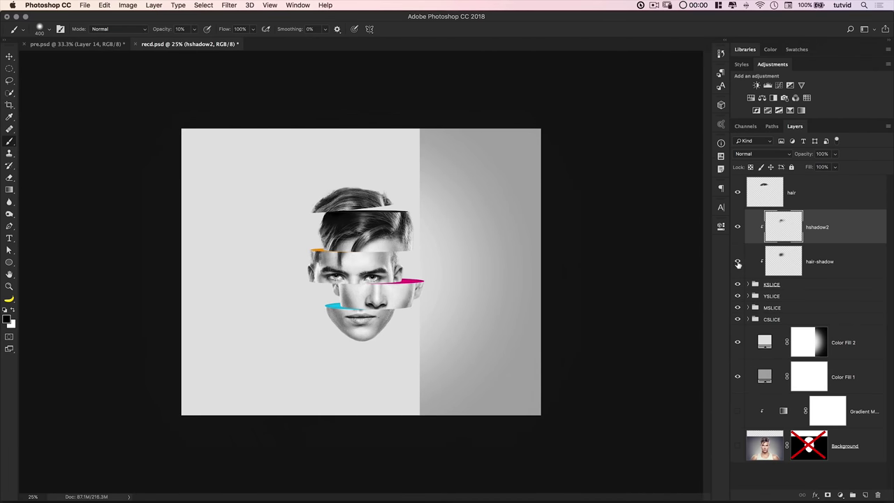
- Zoom in on the hair slice edge and nudge Color Fill 6 down two steps
{"action": "left_click", "coordinate": [738, 226]}
{"action": "left_click", "coordinate": [738, 226]}
{"action": "key", "text": "z"}
{"action": "left_click_drag", "start_coordinate": [355, 220], "coordinate": [347, 264]}
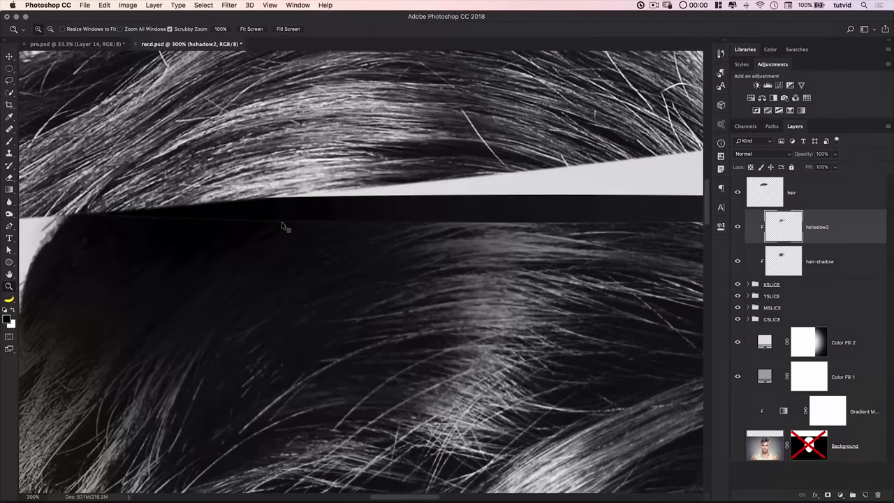
{"action": "key", "text": "v"}
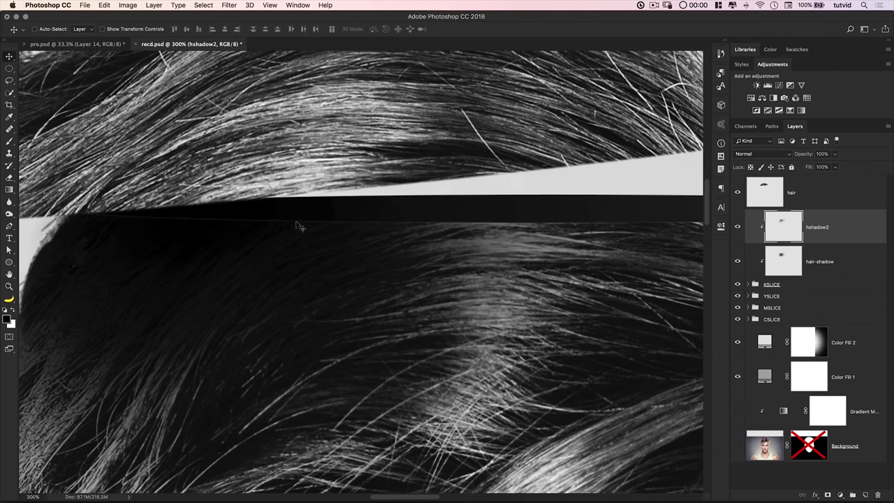
{"action": "left_click", "coordinate": [748, 284]}
{"action": "left_click", "coordinate": [783, 304]}
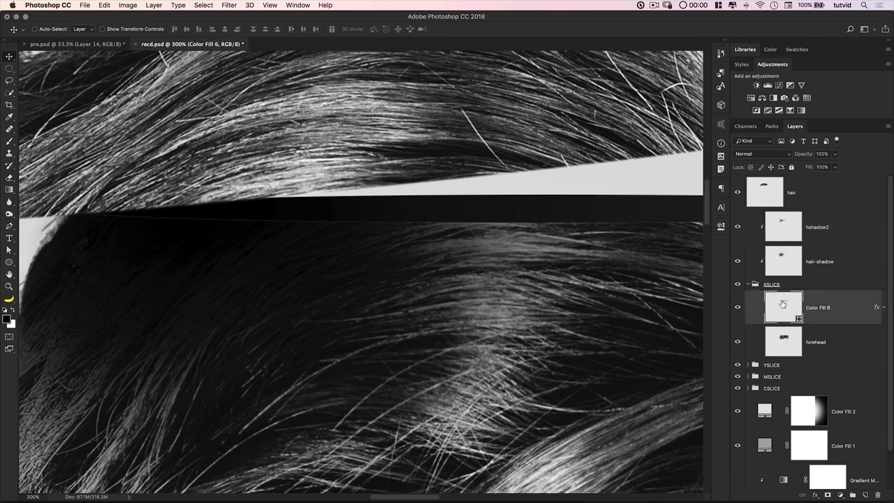
{"action": "key", "text": "Down"}
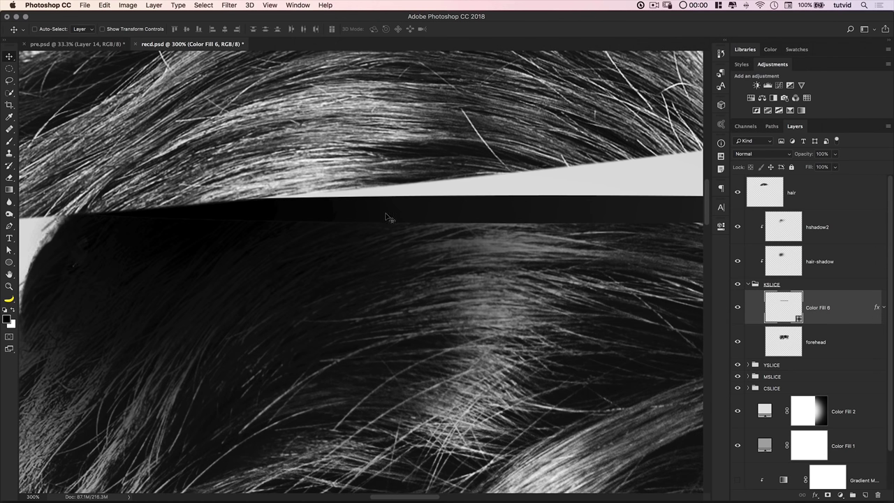
{"action": "key", "text": "Down"}
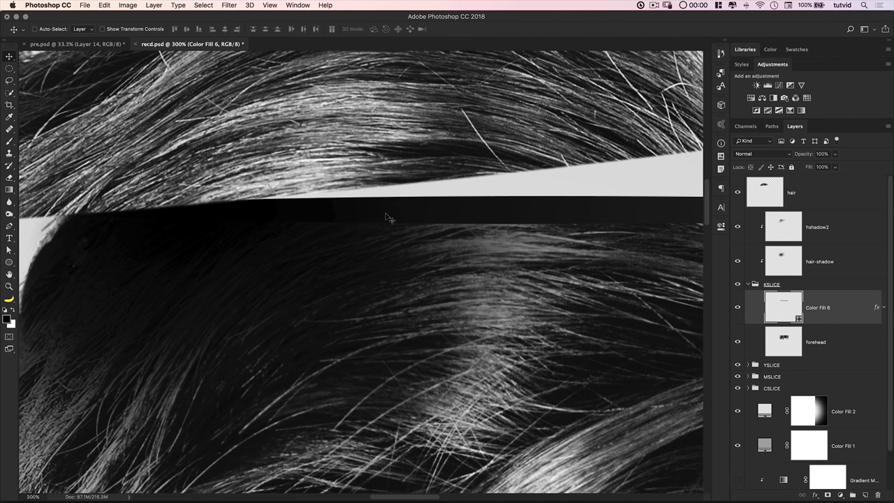
{"action": "scroll", "coordinate": [386, 217], "scroll_direction": "down", "scroll_amount": 3}
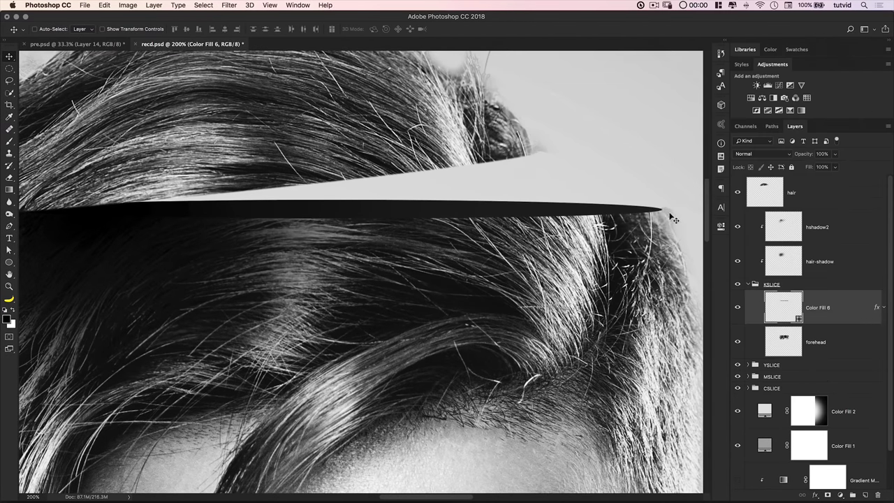
- Erase stray strands on the forehead layer around the dark edge's right tip
{"action": "left_click", "coordinate": [789, 347]}
{"action": "scroll", "coordinate": [505, 259], "scroll_direction": "right", "scroll_amount": 5}
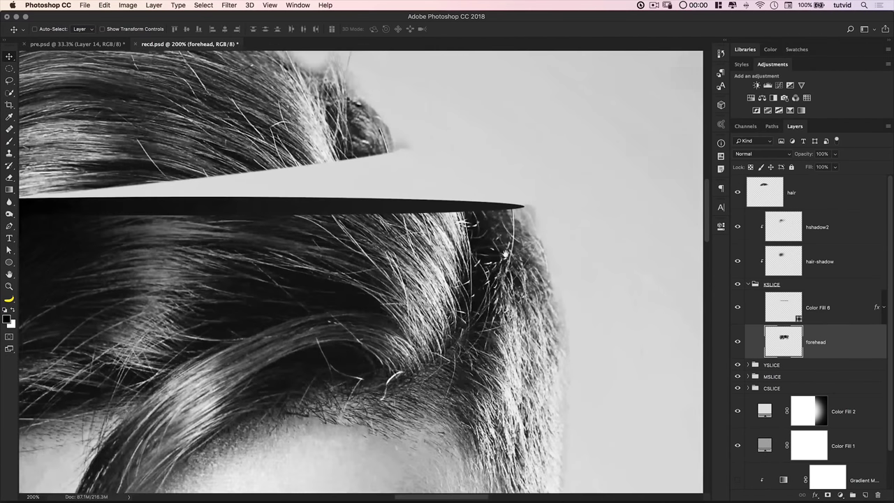
{"action": "key", "text": "e"}
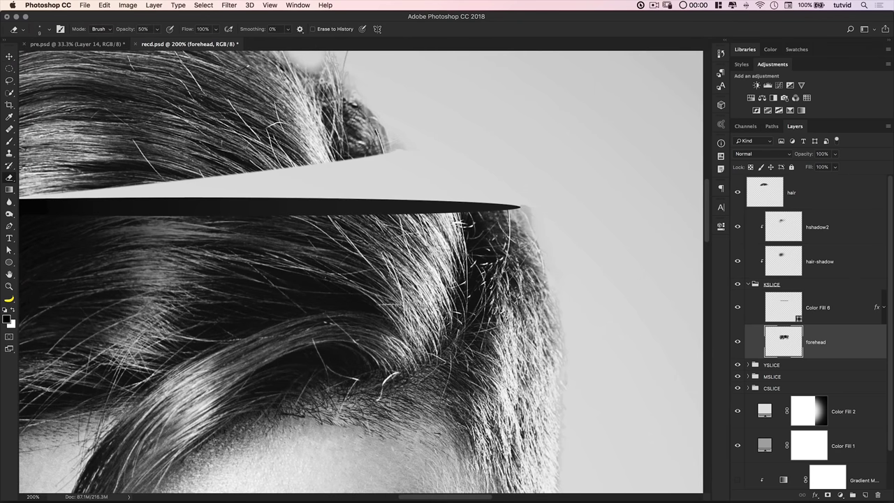
{"action": "key", "text": "bracketright"}
{"action": "key", "text": "bracketright"}
{"action": "key", "text": "bracketright"}
{"action": "key", "text": "bracketleft"}
{"action": "key", "text": "bracketleft"}
{"action": "key", "text": "bracketleft"}
{"action": "key", "text": "0"}
- Collapse the KSLICE group and zoom in on the top hair slice
{"action": "key", "text": "v"}
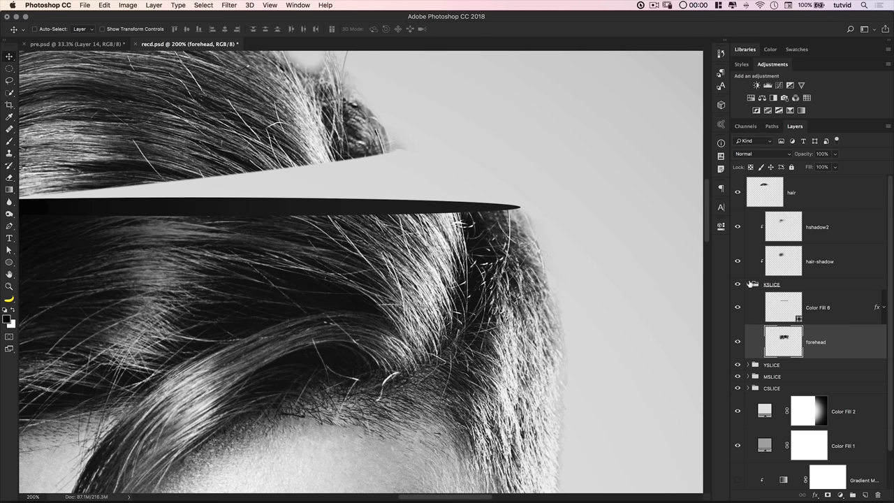
{"action": "left_click", "coordinate": [752, 284]}
{"action": "left_click", "coordinate": [747, 284]}
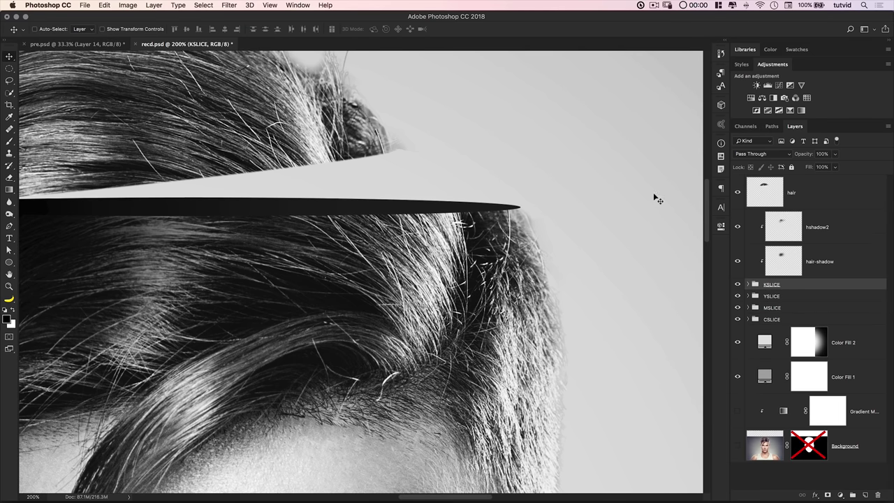
{"action": "key", "text": "super+minus"}
{"action": "key", "text": "super+minus"}
{"action": "left_click_drag", "start_coordinate": [200, 266], "coordinate": [167, 301]}
{"action": "key", "text": "super+space"}
- Erase the grey smudge and stray strands beyond the hair tip on the hair layer, then zoom out
{"action": "left_click", "coordinate": [788, 189]}
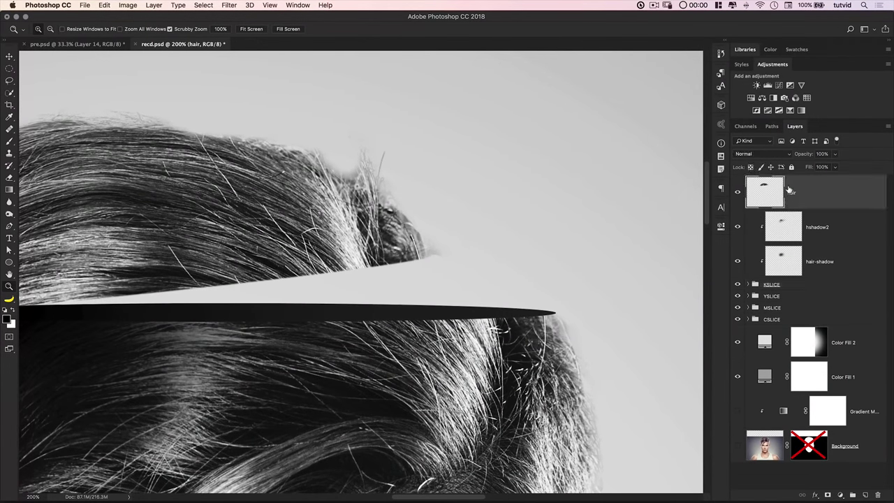
{"action": "key", "text": "e"}
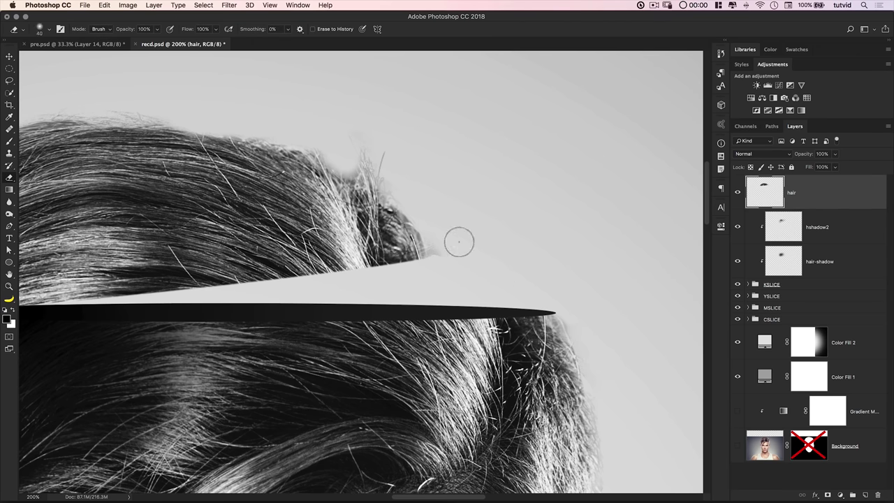
{"action": "mouse_move", "coordinate": [443, 241]}
{"action": "left_mouse_down"}
{"action": "mouse_move", "coordinate": [435, 226]}
{"action": "mouse_move", "coordinate": [447, 244]}
{"action": "left_mouse_up"}
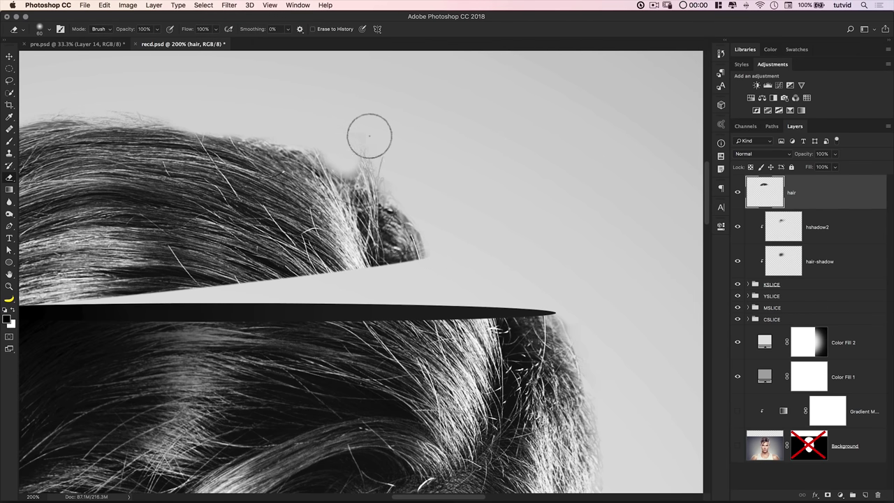
{"action": "mouse_move", "coordinate": [383, 155]}
{"action": "left_mouse_down"}
{"action": "mouse_move", "coordinate": [394, 170]}
{"action": "mouse_move", "coordinate": [373, 154]}
{"action": "mouse_move", "coordinate": [392, 174]}
{"action": "left_mouse_up"}
{"action": "scroll", "coordinate": [474, 143], "scroll_direction": "left", "scroll_amount": 10}
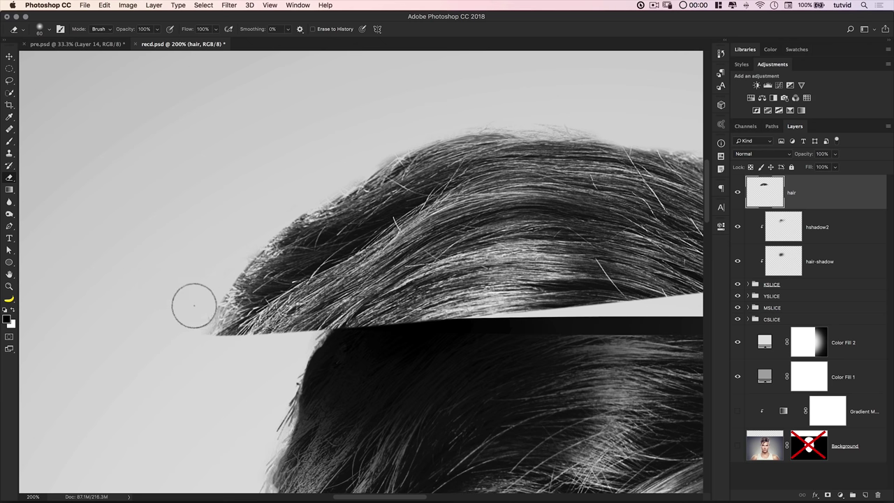
{"action": "scroll", "coordinate": [177, 351], "scroll_direction": "down", "scroll_amount": 5}
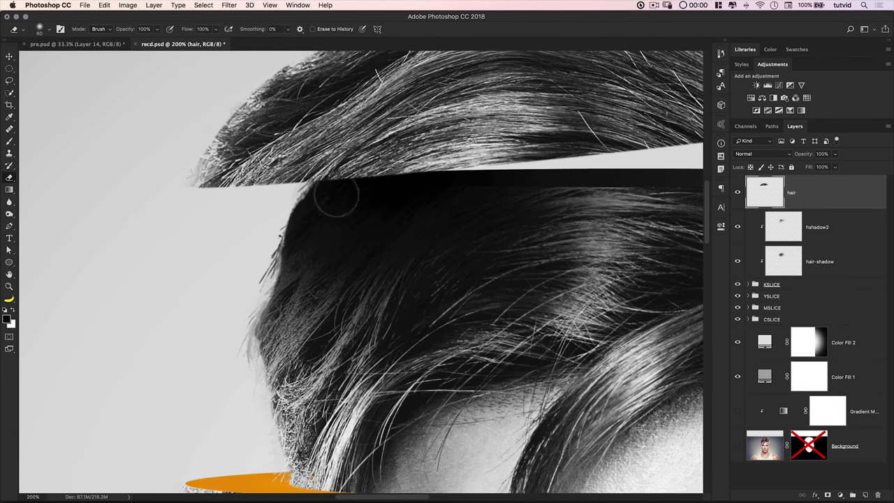
{"action": "key", "text": "super+minus"}
{"action": "key", "text": "super+minus"}
{"action": "key", "text": "super+minus"}
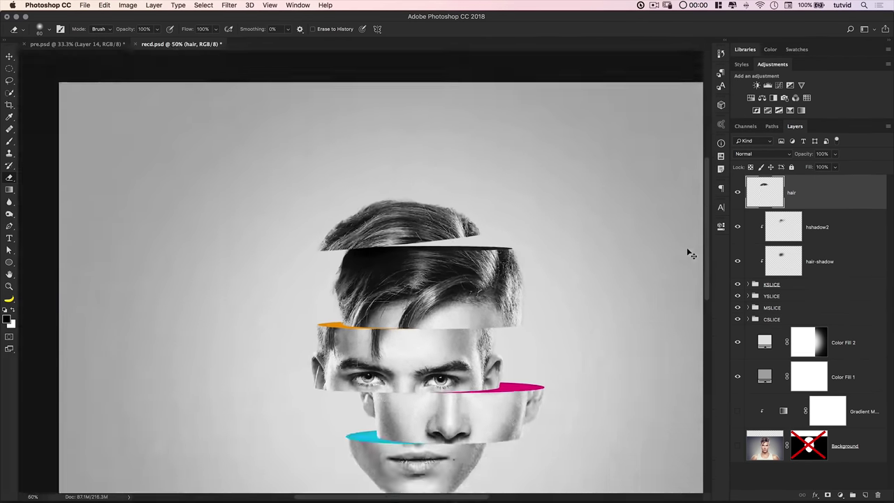
{"action": "key", "text": "super+minus"}
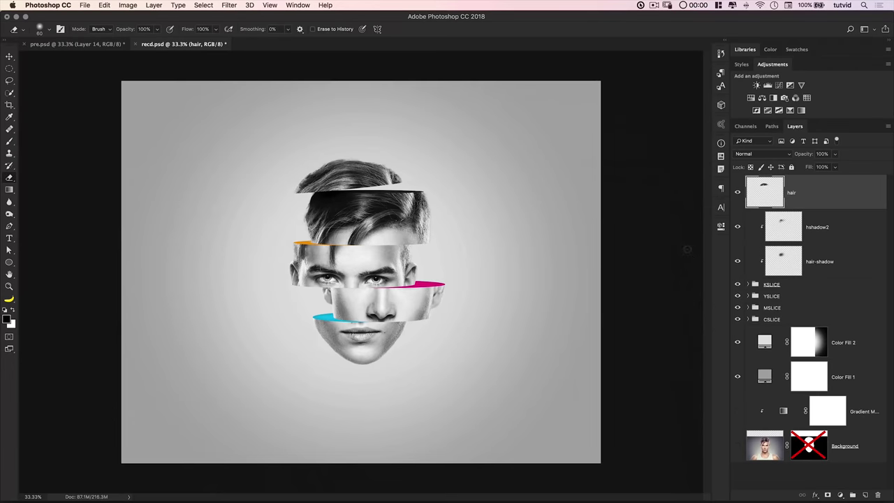
{"action": "left_click", "coordinate": [10, 215]}
{"action": "left_click", "coordinate": [42, 213]}
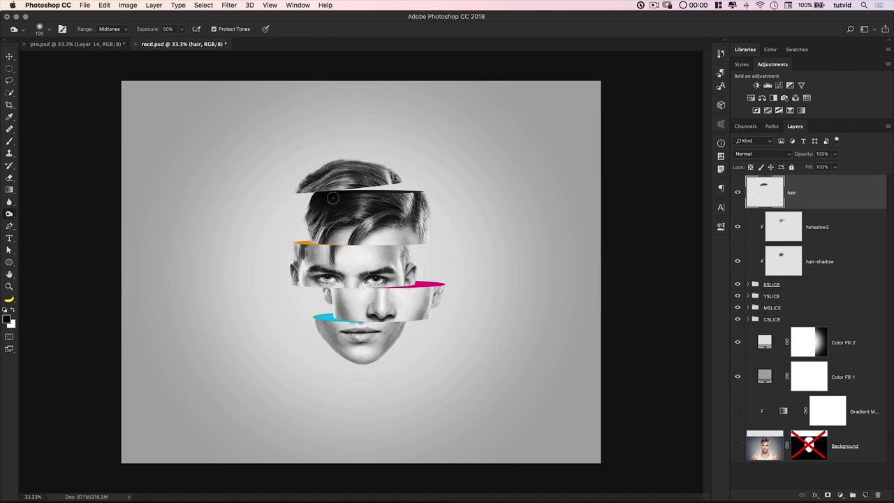
{"action": "key", "text": "bracketright"}
{"action": "key", "text": "bracketright"}
{"action": "key", "text": "bracketright"}
{"action": "key", "text": "bracketright"}
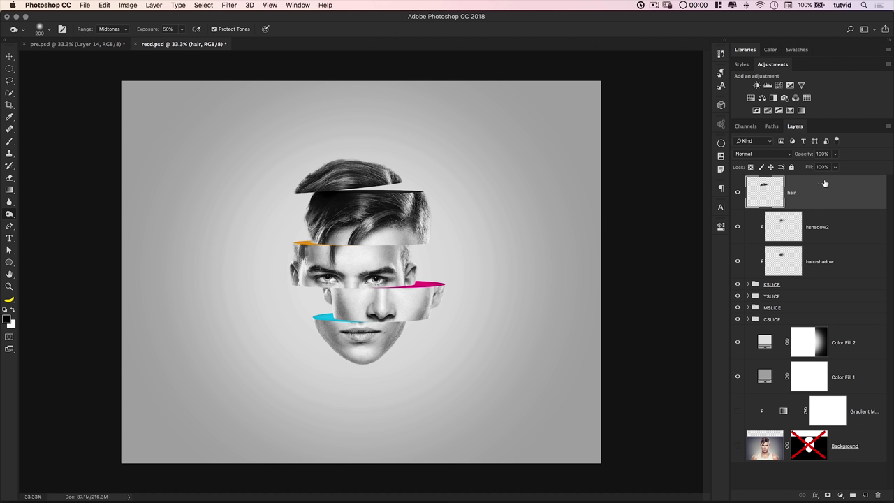
{"action": "key", "text": "bracketright"}
{"action": "key", "text": "bracketright"}
{"action": "key", "text": "bracketright"}
{"action": "key", "text": "bracketright"}
{"action": "key", "text": "v"}
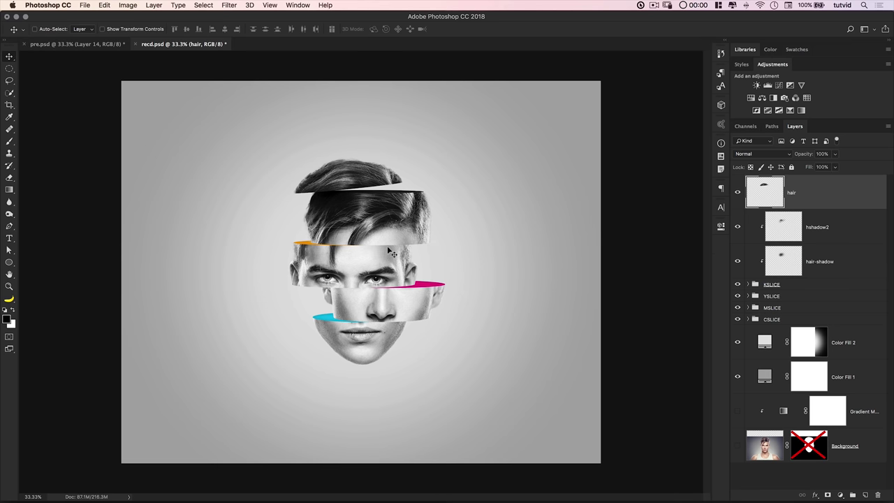
- Add a new empty layer above the YSLICE group and zoom to 100% on the face
{"action": "left_click", "coordinate": [769, 296]}
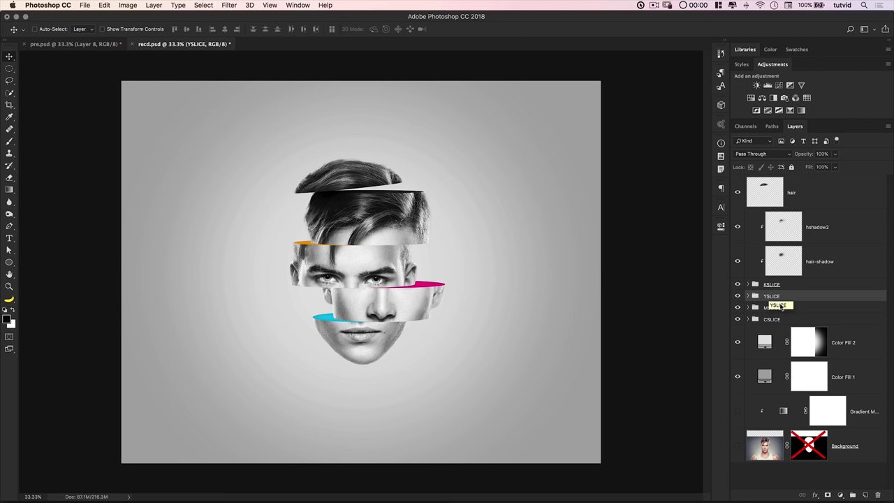
{"action": "left_click", "coordinate": [865, 495]}
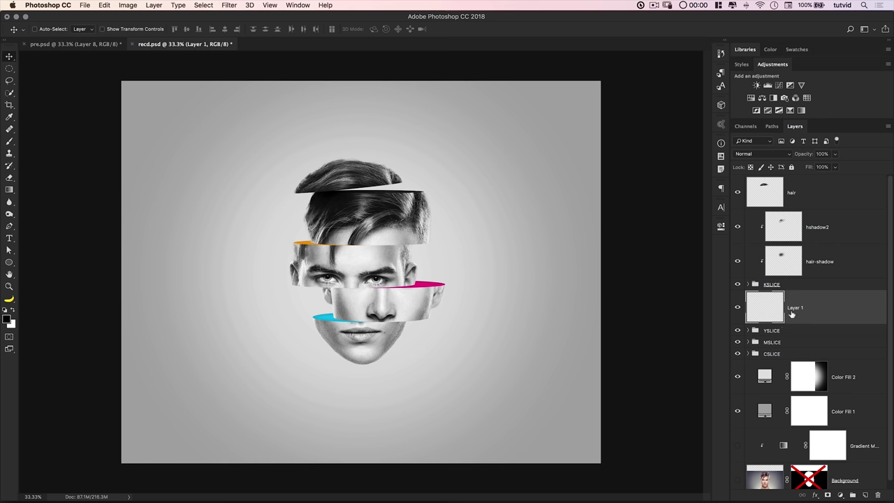
{"action": "key", "text": "z"}
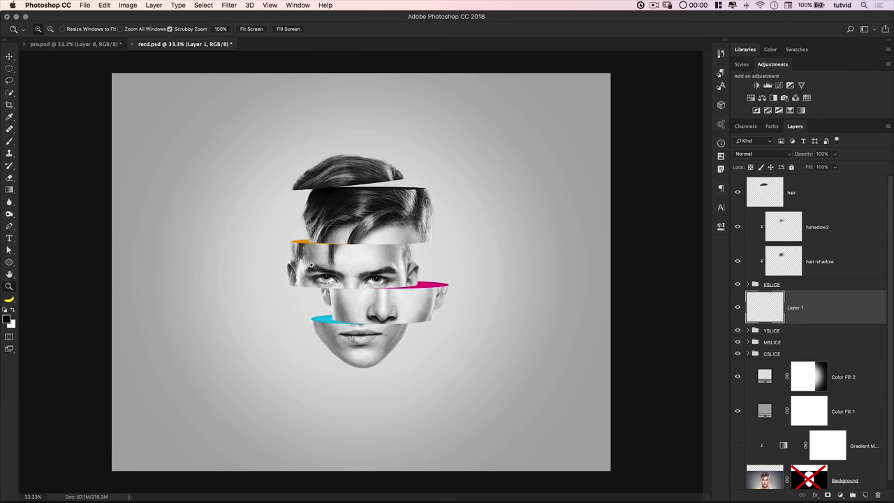
{"action": "key", "text": "super+1"}
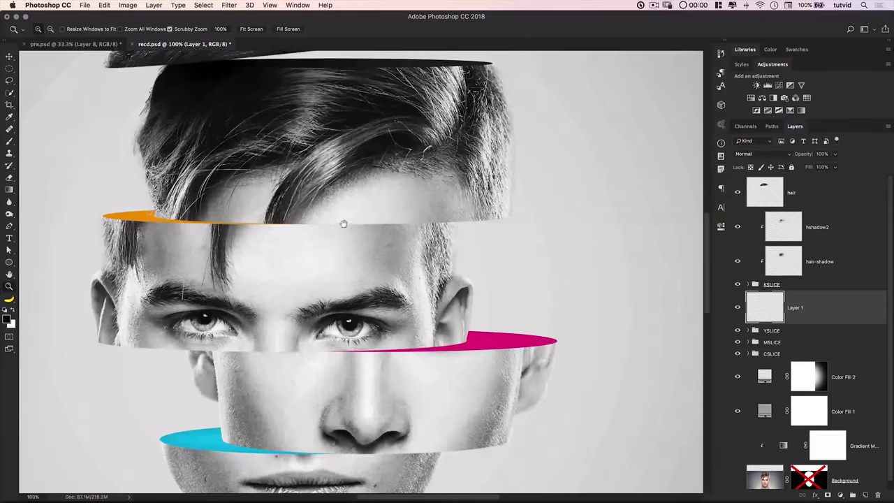
{"action": "left_click_drag", "start_coordinate": [344, 223], "coordinate": [353, 226]}
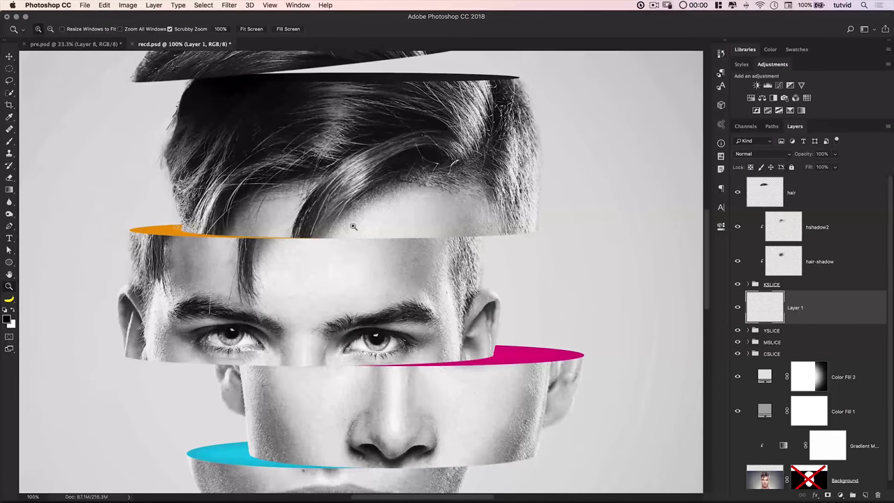
- Fill the orange slice-edge path selection with black on the new layer and deselect
{"action": "left_click", "coordinate": [10, 68]}
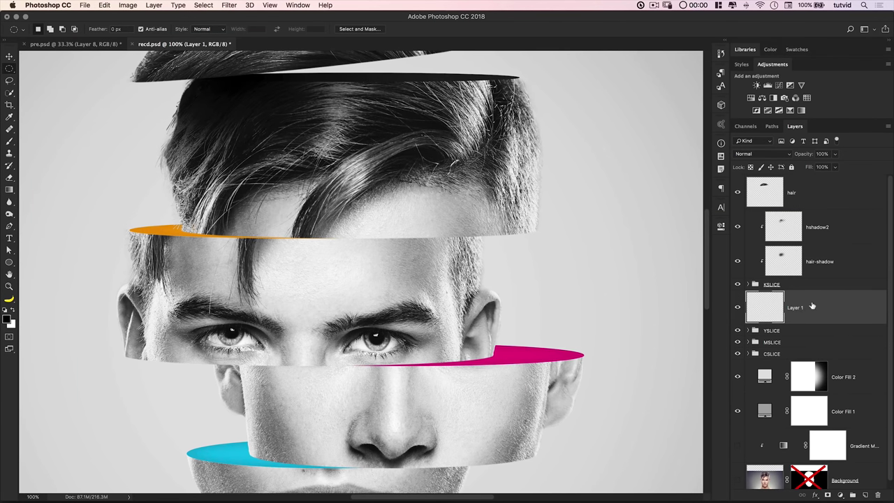
{"action": "left_click", "coordinate": [772, 127]}
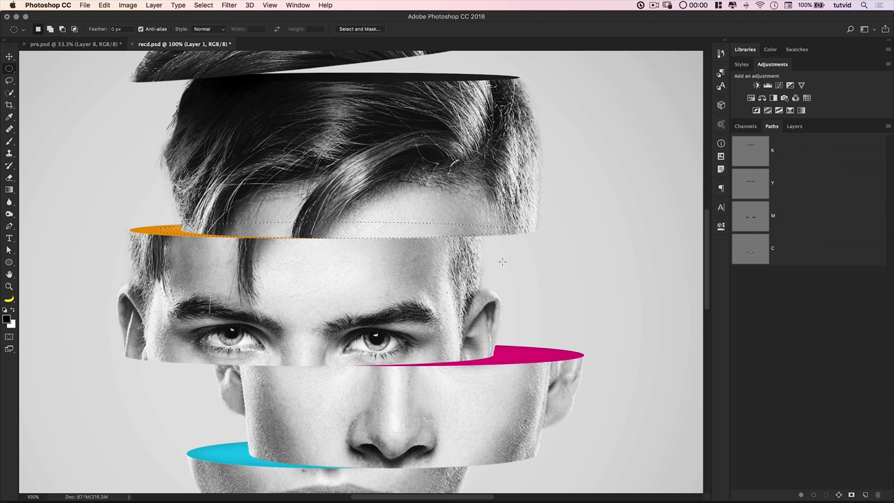
{"action": "left_click", "coordinate": [794, 127]}
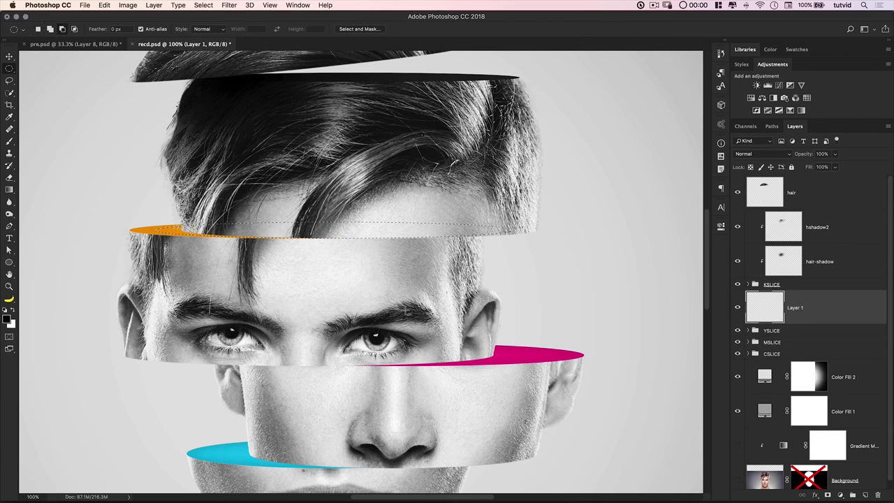
{"action": "key", "text": "alt+BackSpace"}
{"action": "key", "text": "super+d"}
{"action": "key", "text": "super+t"}
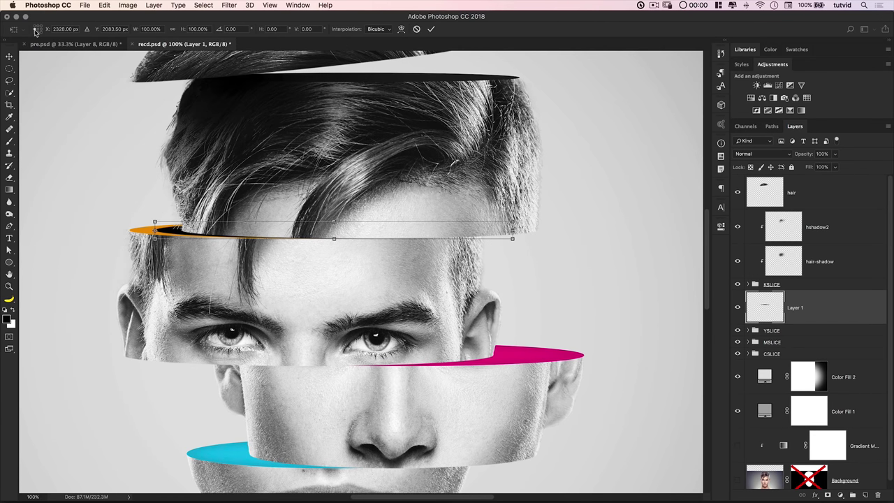
- Nudge the black band right and down, rotate it slightly and stretch it taller
{"action": "key", "text": "shift+Right"}
{"action": "key", "text": "shift+Right"}
{"action": "key", "text": "shift+Right"}
{"action": "key", "text": "shift+Right"}
{"action": "key", "text": "shift+Right"}
{"action": "key", "text": "shift+Right"}
{"action": "key", "text": "shift+Right"}
{"action": "key", "text": "shift+Right"}
{"action": "key", "text": "shift+Right"}
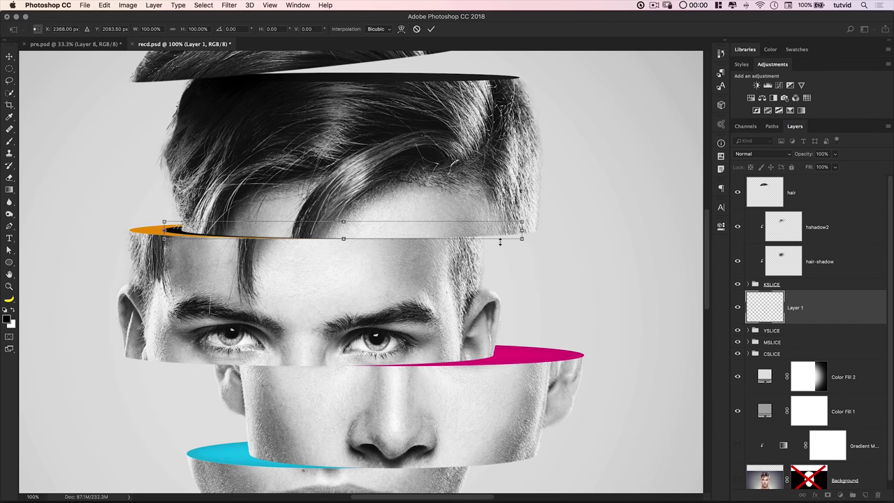
{"action": "key", "text": "shift+Right"}
{"action": "key", "text": "Right"}
{"action": "key", "text": "Right"}
{"action": "key", "text": "Right"}
{"action": "key", "text": "Right"}
{"action": "key", "text": "Right"}
{"action": "key", "text": "Down"}
{"action": "key", "text": "Down"}
{"action": "key", "text": "Down"}
{"action": "key", "text": "Down"}
{"action": "key", "text": "Down"}
{"action": "key", "text": "Down"}
{"action": "key", "text": "Down"}
{"action": "left_click_drag", "start_coordinate": [562, 239], "coordinate": [548, 265]}
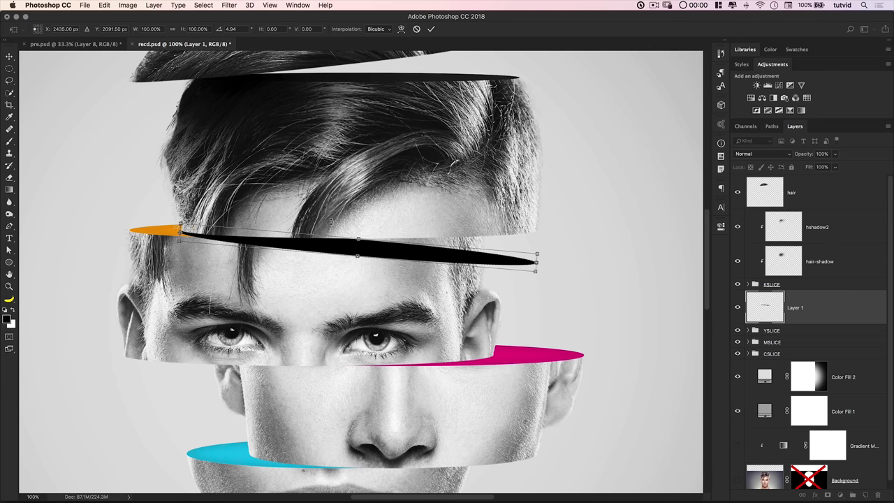
{"action": "left_click_drag", "start_coordinate": [357, 238], "coordinate": [375, 219]}
- Refine the band to about 347% height with a slight tilt, then apply the transform
{"action": "key", "text": "shift+Down"}
{"action": "key", "text": "shift+Down"}
{"action": "key", "text": "shift+Down"}
{"action": "key", "text": "shift+Down"}
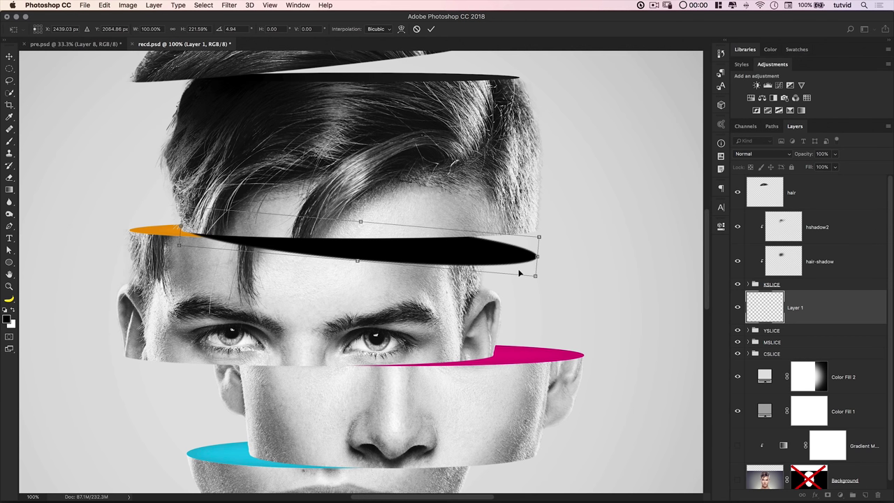
{"action": "mouse_move", "coordinate": [557, 259]}
{"action": "left_mouse_down"}
{"action": "mouse_move", "coordinate": [558, 248]}
{"action": "mouse_move", "coordinate": [547, 266]}
{"action": "left_mouse_up"}
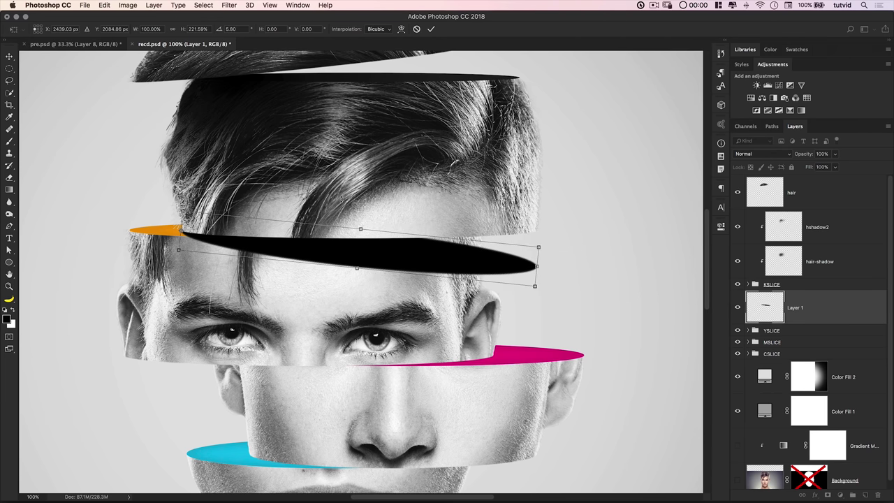
{"action": "left_click_drag", "start_coordinate": [361, 226], "coordinate": [363, 208]}
{"action": "left_click_drag", "start_coordinate": [418, 288], "coordinate": [418, 296]}
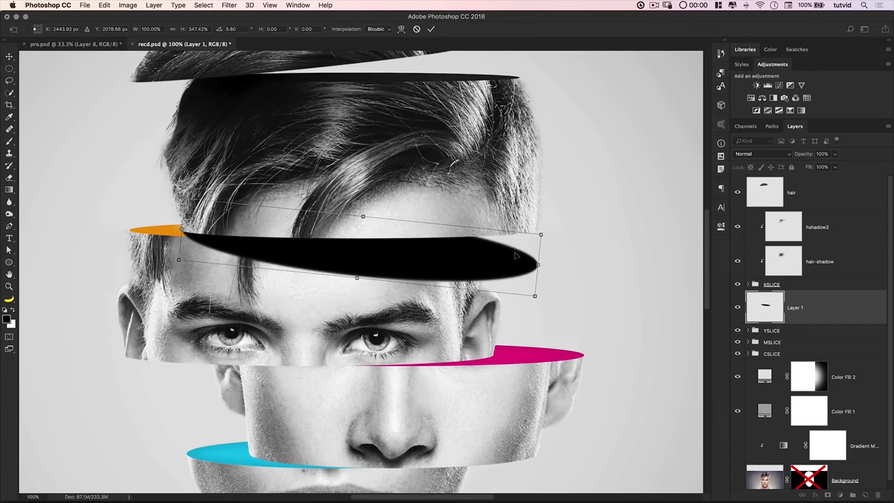
{"action": "left_click_drag", "start_coordinate": [570, 247], "coordinate": [573, 235]}
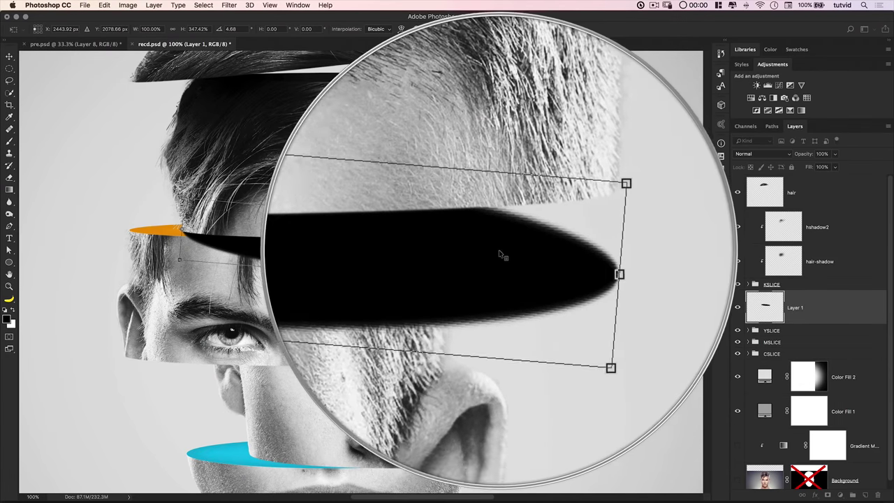
{"action": "key", "text": "Return"}
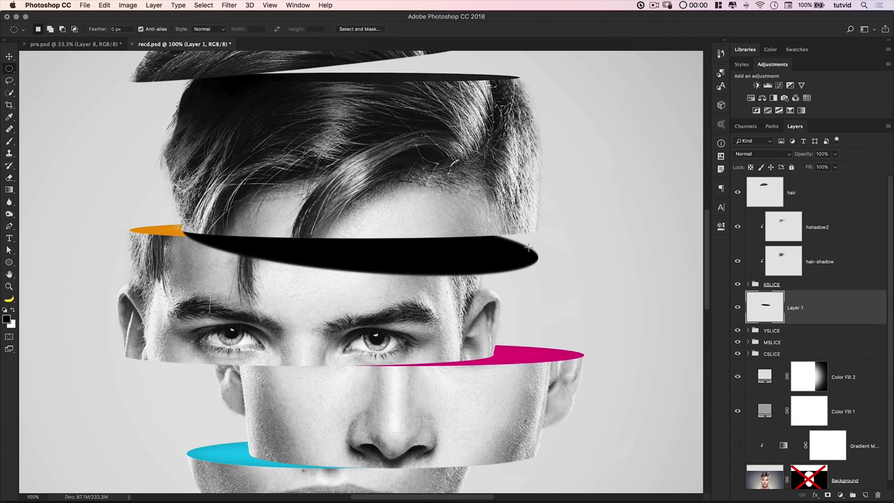
- Blur the black shadow band with a 10-pixel Gaussian Blur and clip it to the forehead slice
{"action": "left_click", "coordinate": [226, 5]}
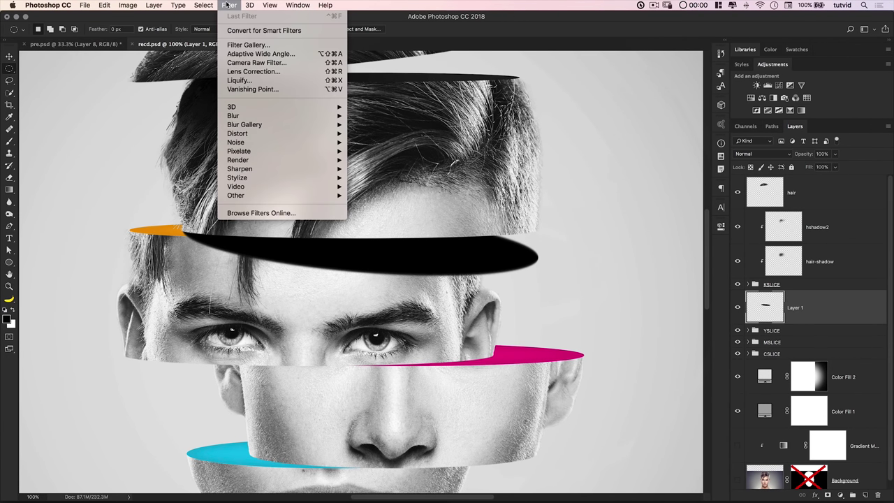
{"action": "mouse_move", "coordinate": [253, 116]}
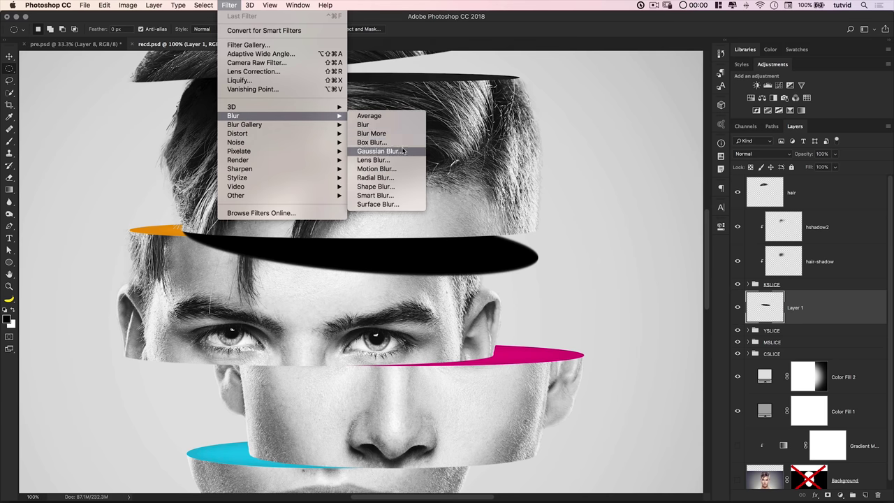
{"action": "left_click", "coordinate": [378, 152]}
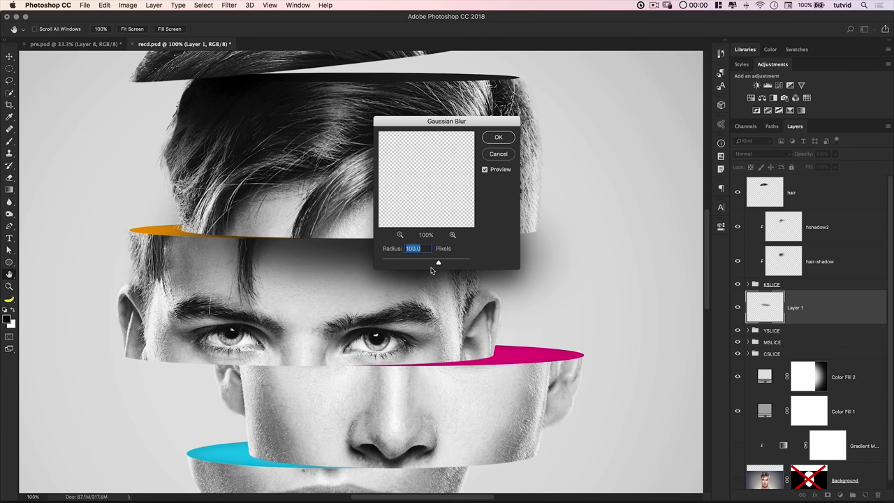
{"action": "type", "text": "10"}
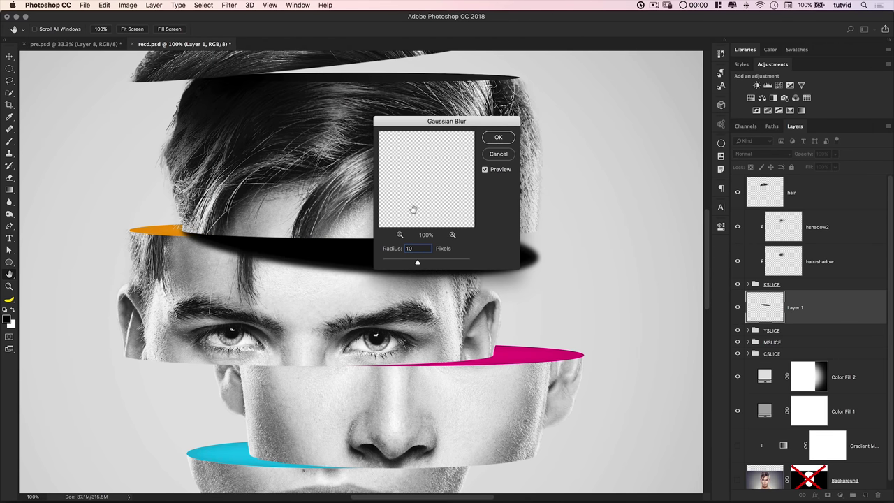
{"action": "left_click", "coordinate": [498, 138]}
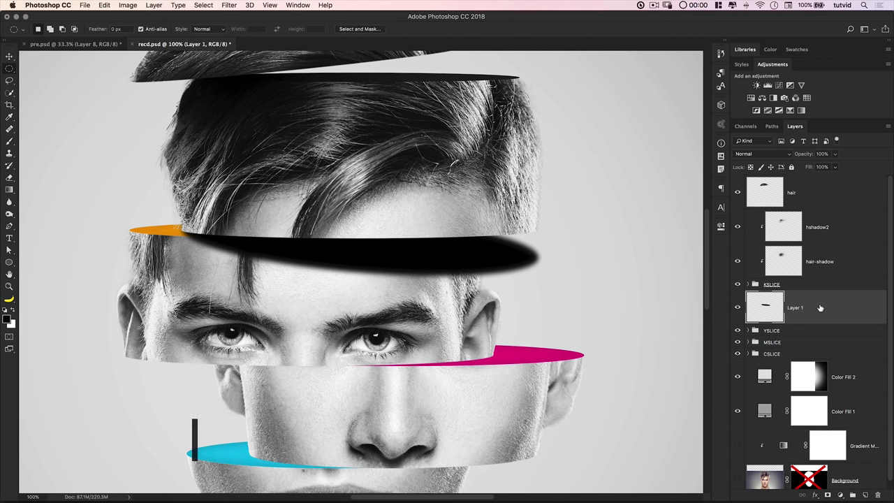
{"action": "key", "text": "super+alt+g"}
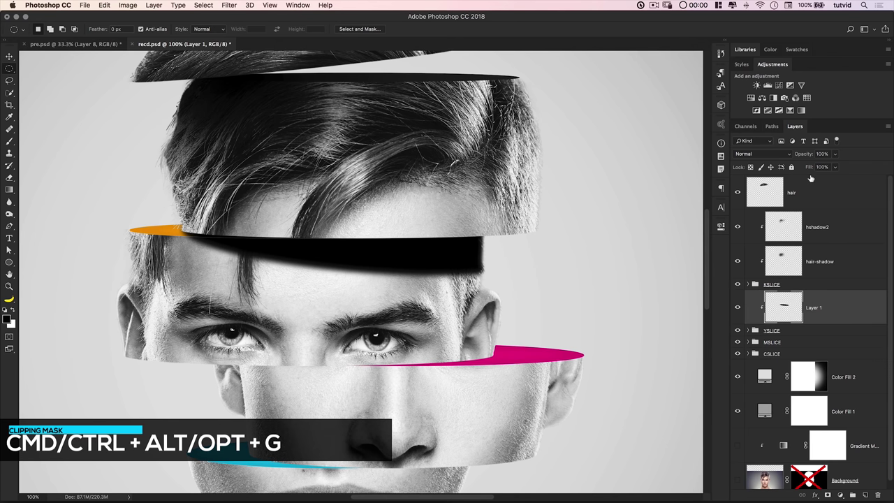
- Lower the shadow layer to 28% opacity, check it zoomed in, and duplicate it
{"action": "left_click_drag", "start_coordinate": [805, 154], "coordinate": [793, 156]}
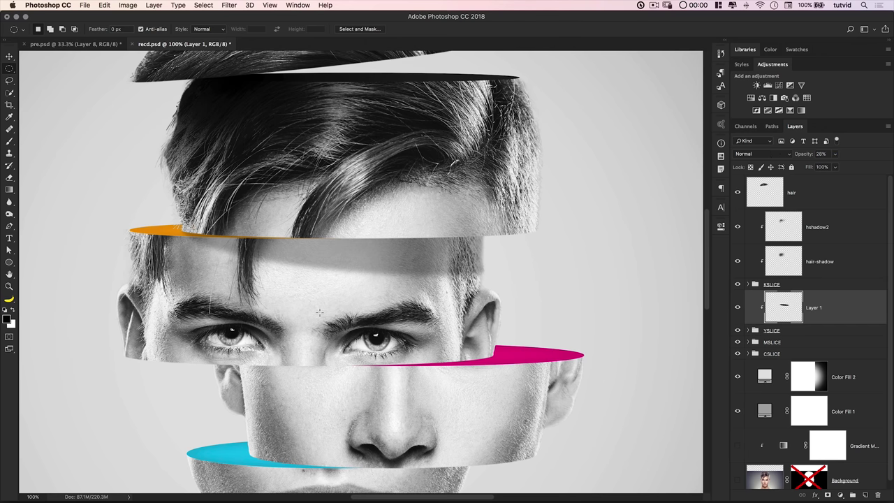
{"action": "key", "text": "z"}
{"action": "key", "text": "super+minus"}
{"action": "key", "text": "super+minus"}
{"action": "key", "text": "super+minus"}
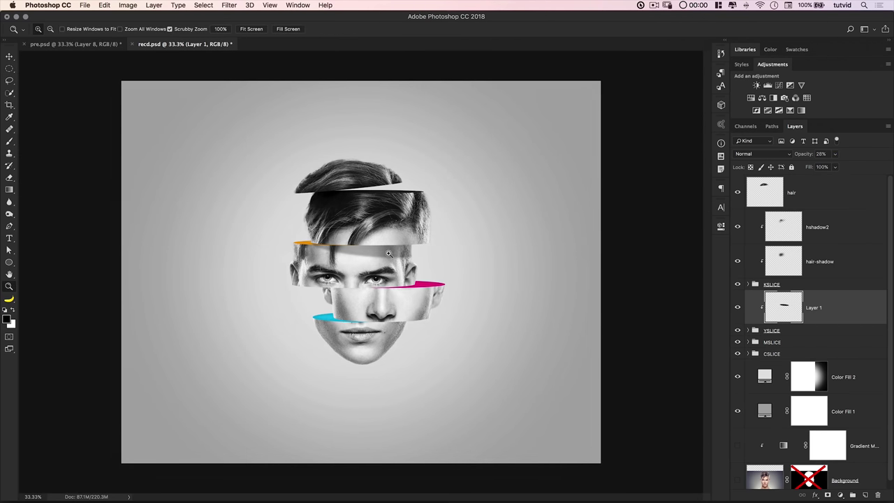
{"action": "left_click_drag", "start_coordinate": [389, 254], "coordinate": [390, 258]}
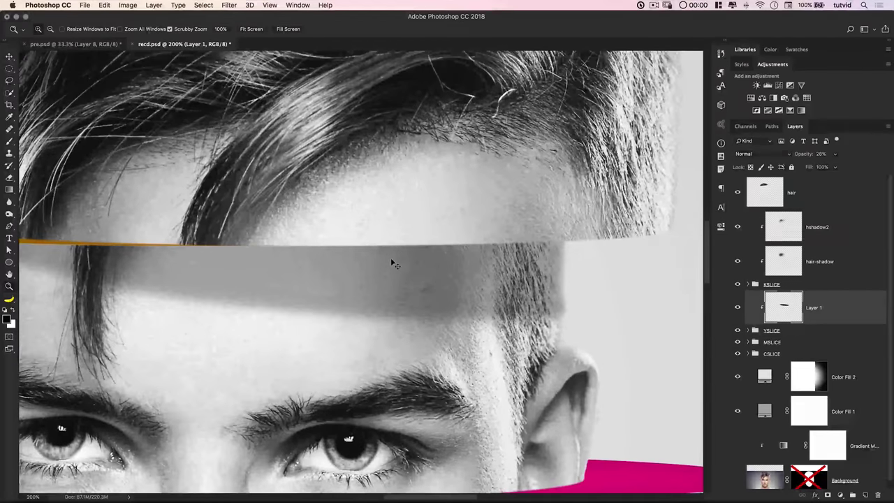
{"action": "left_click", "coordinate": [391, 259], "text": "alt"}
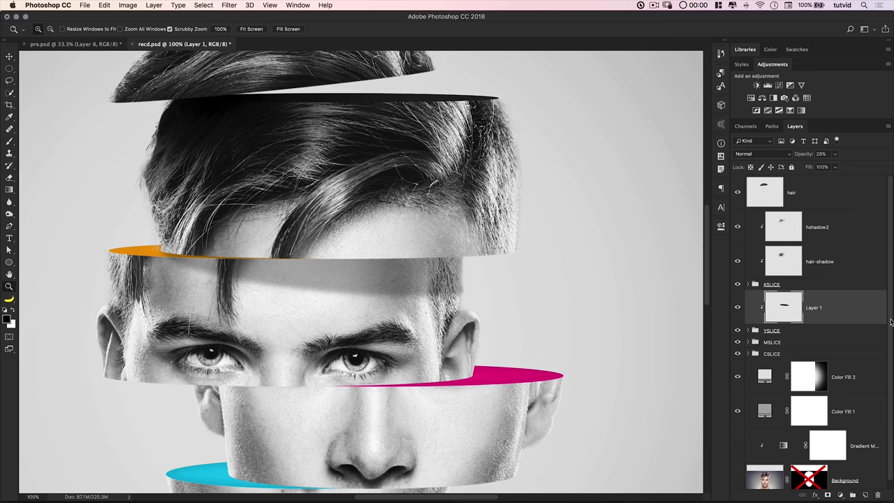
{"action": "key", "text": "super+j"}
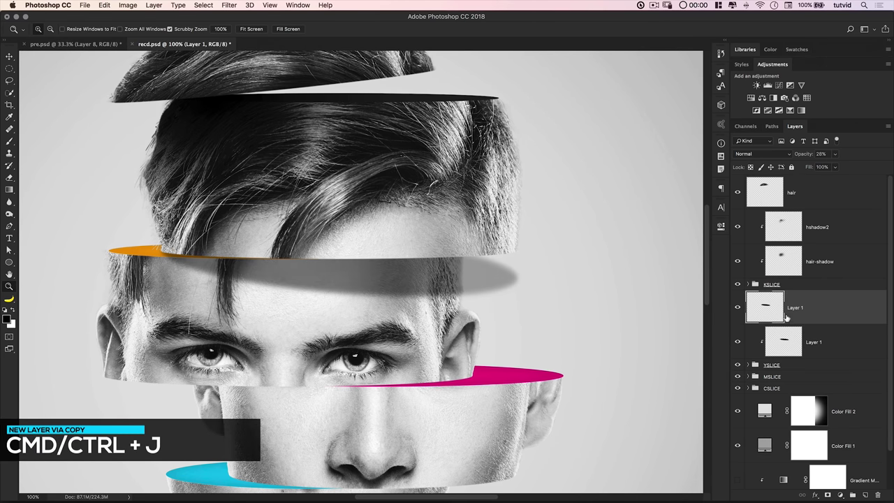
- Clip the duplicate shadow to the forehead slice, move it up under the hair, and squash and tilt it
{"action": "left_click", "coordinate": [227, 6]}
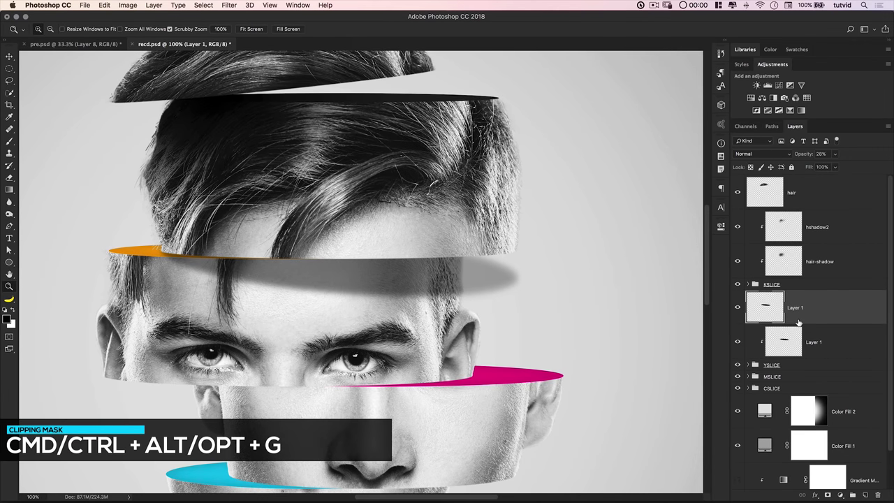
{"action": "key", "text": "super+alt+g"}
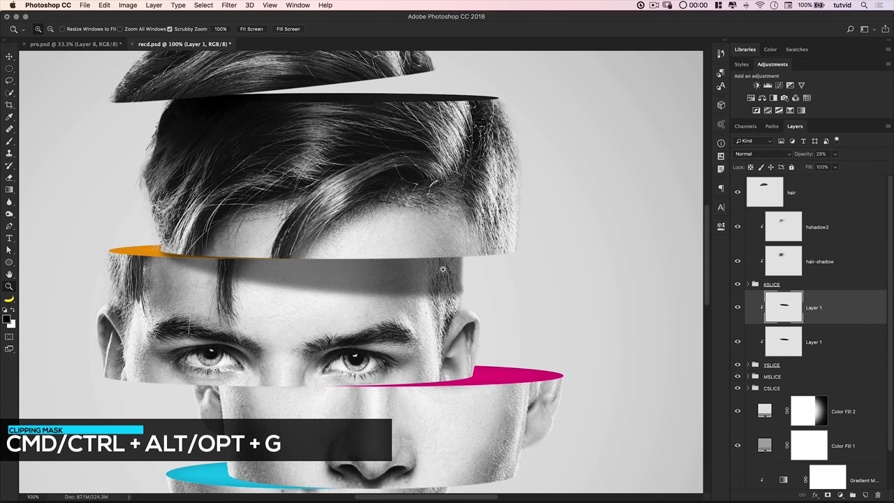
{"action": "key", "text": "v"}
{"action": "left_click_drag", "start_coordinate": [403, 269], "coordinate": [406, 255]}
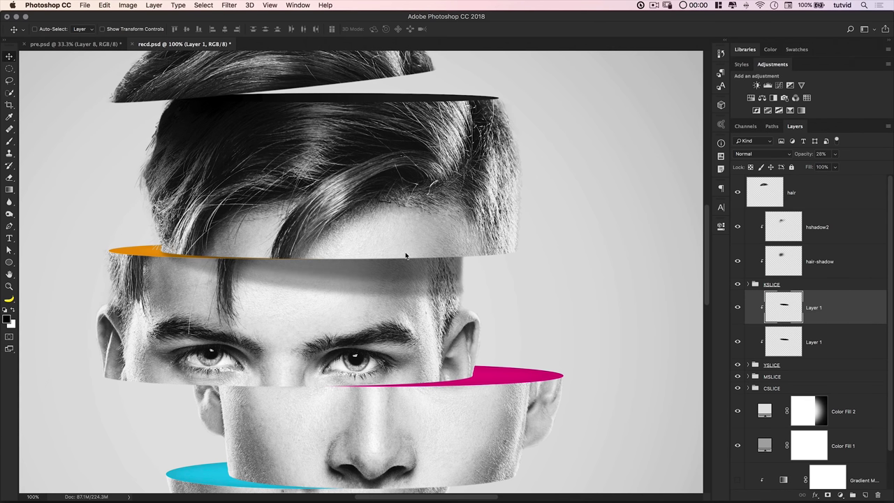
{"action": "key", "text": "super+t"}
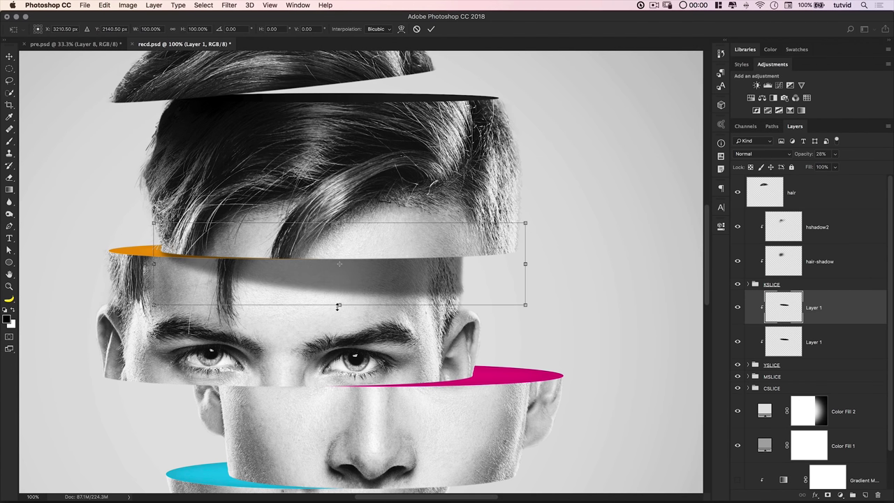
{"action": "left_click_drag", "start_coordinate": [340, 301], "coordinate": [204, 259]}
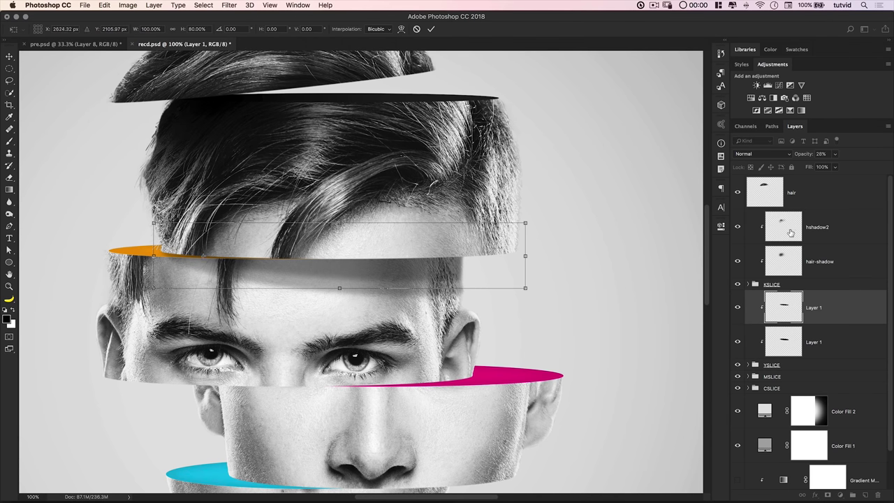
{"action": "left_click_drag", "start_coordinate": [549, 243], "coordinate": [549, 235]}
{"action": "left_click_drag", "start_coordinate": [338, 285], "coordinate": [340, 288]}
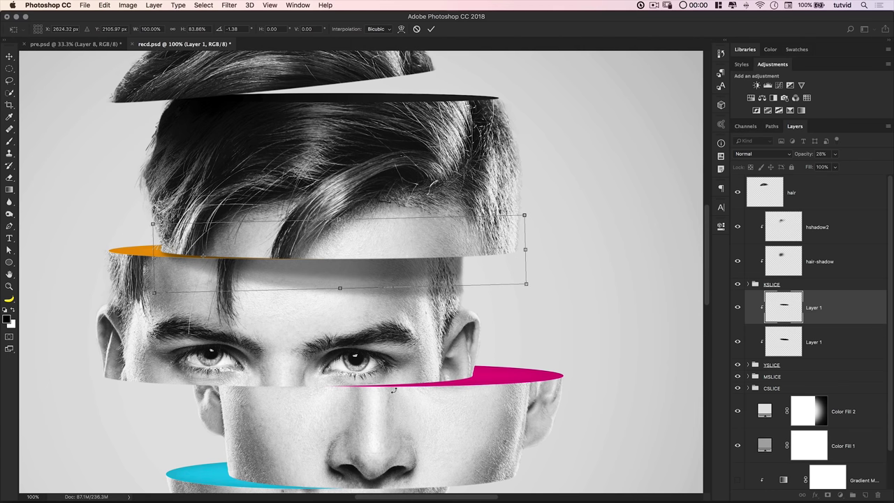
{"action": "key", "text": "Return"}
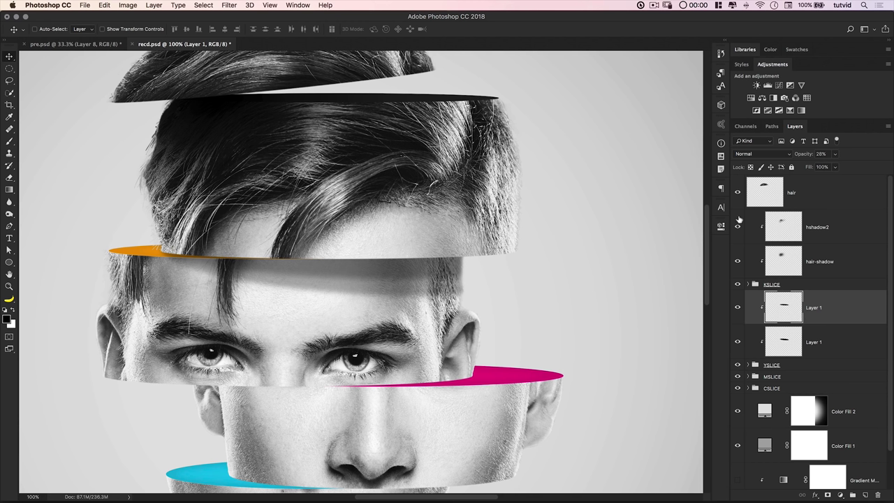
- Set the duplicate shadow layer's opacity to 62%
{"action": "left_click_drag", "start_coordinate": [803, 157], "coordinate": [819, 155]}
{"action": "key", "text": "Return"}
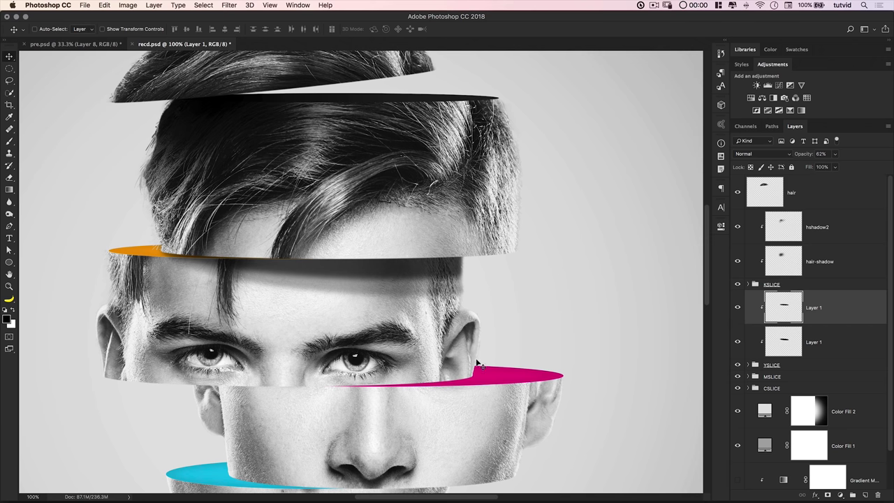
{"action": "key", "text": "6"}
{"action": "key", "text": "2"}
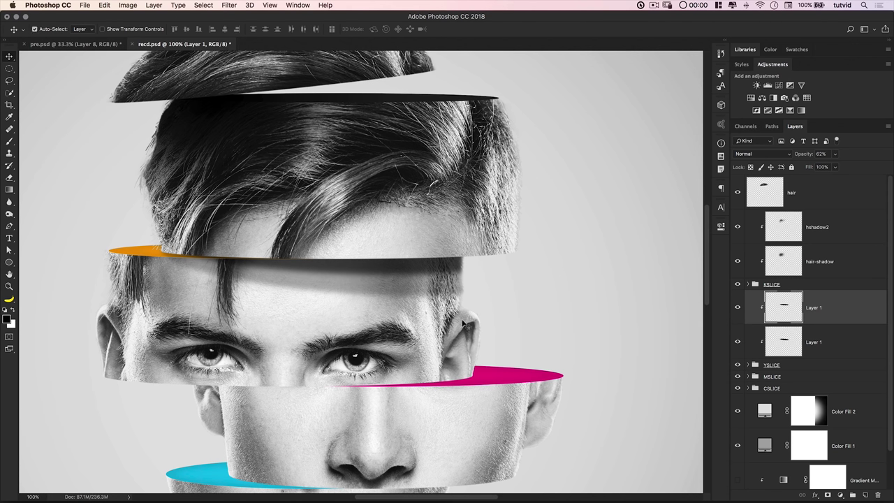
- Flatten the duplicate shadow to about 71% height and nudge it up and right
{"action": "key", "text": "super+t"}
{"action": "left_click_drag", "start_coordinate": [340, 216], "coordinate": [336, 235]}
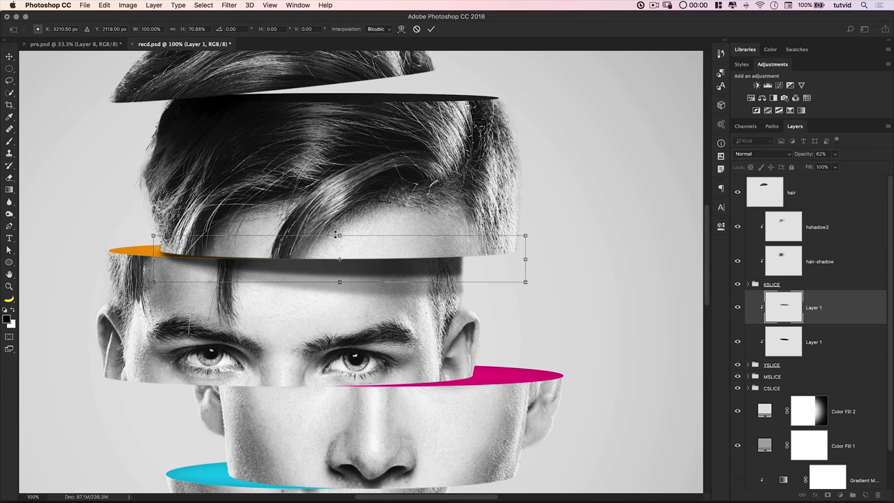
{"action": "key", "text": "Up"}
{"action": "key", "text": "Up"}
{"action": "key", "text": "Up"}
{"action": "key", "text": "Up"}
{"action": "key", "text": "Up"}
{"action": "key", "text": "Up"}
{"action": "key", "text": "Right"}
{"action": "key", "text": "Right"}
{"action": "key", "text": "Right"}
{"action": "key", "text": "Right"}
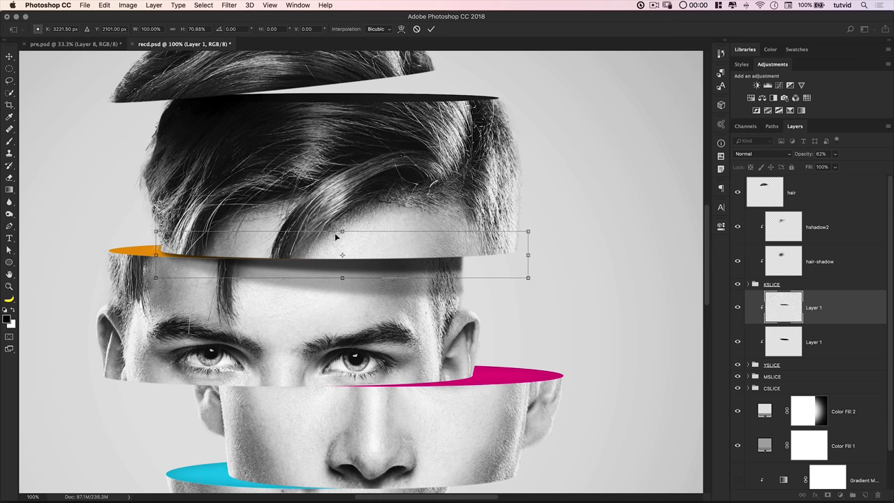
{"action": "key", "text": "Return"}
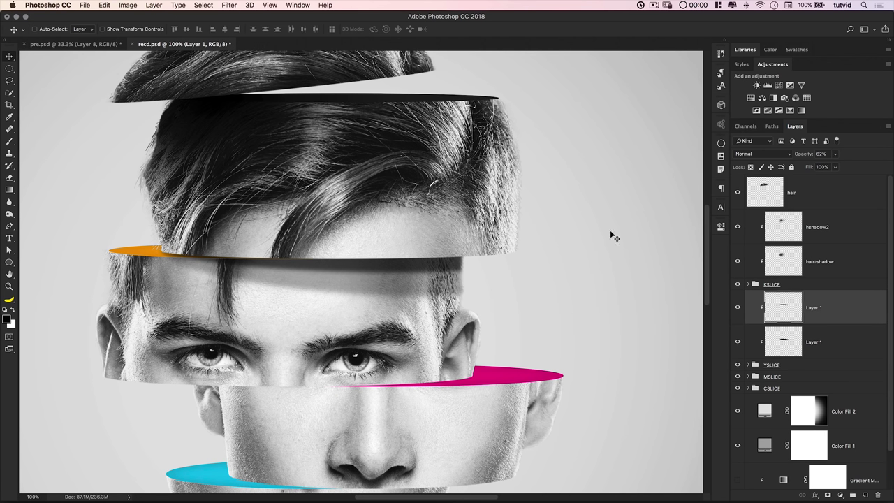
{"action": "left_click", "coordinate": [236, 5]}
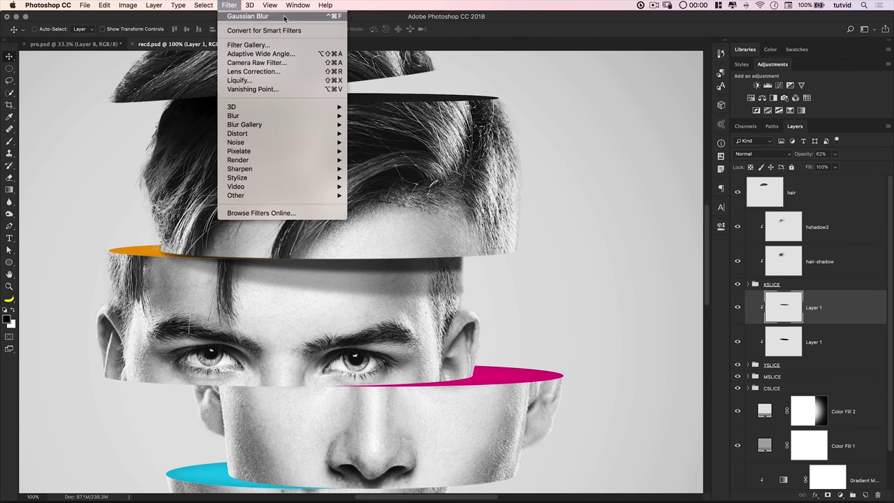
- Reapply the Gaussian Blur to the duplicate shadow and inspect the orange slice edge
{"action": "left_click", "coordinate": [285, 17]}
{"action": "left_click", "coordinate": [228, 5]}
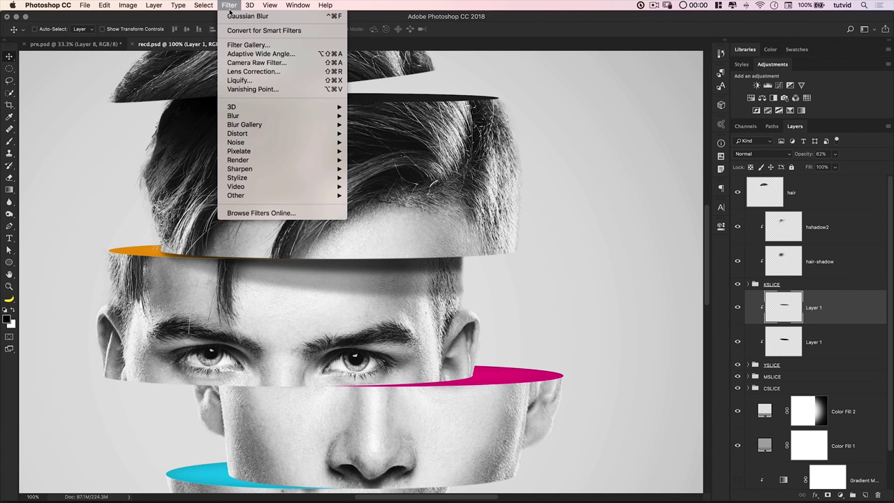
{"action": "key", "text": "Escape"}
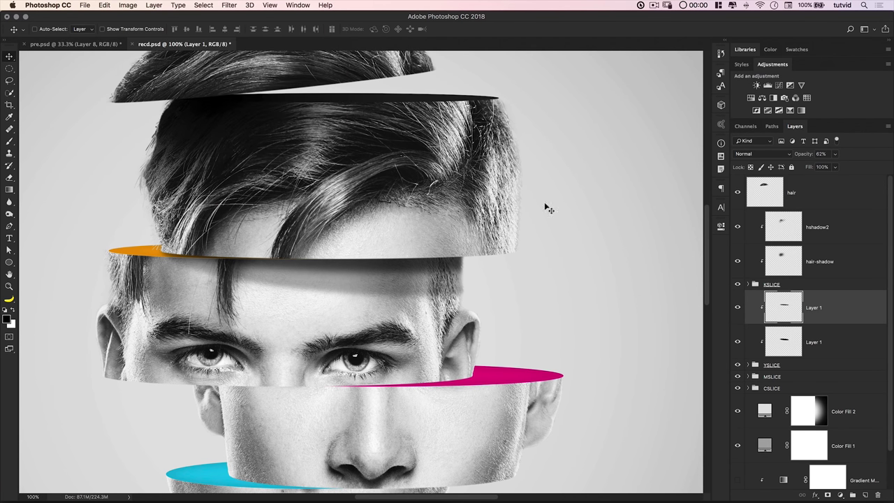
{"action": "key", "text": "super+minus"}
{"action": "key", "text": "super+minus"}
{"action": "key", "text": "super+minus"}
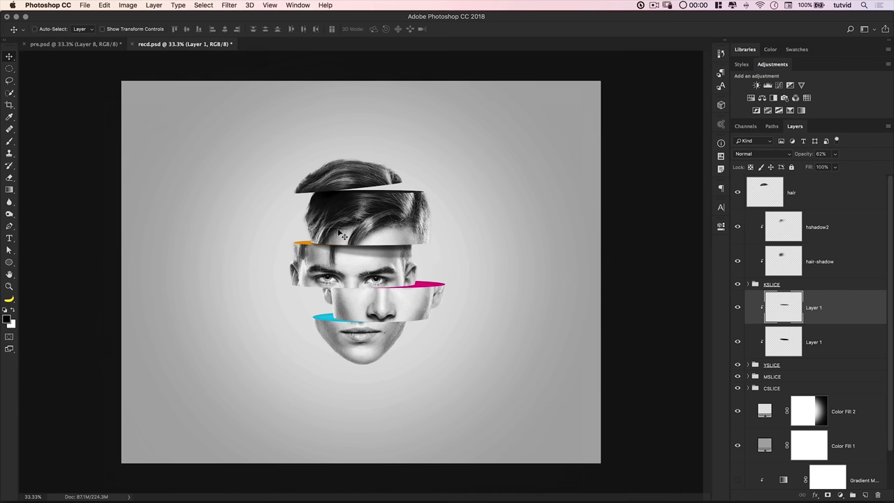
{"action": "key", "text": "z"}
{"action": "left_click_drag", "start_coordinate": [321, 245], "coordinate": [321, 245]}
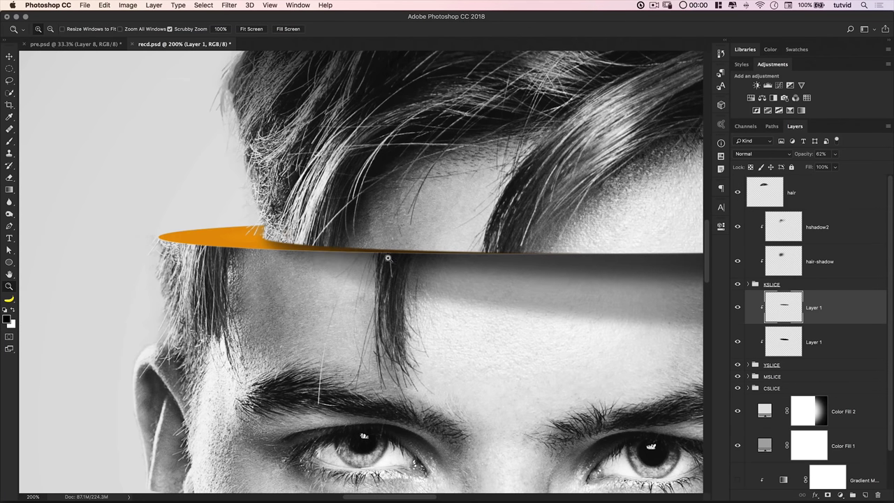
{"action": "key", "text": "super+0"}
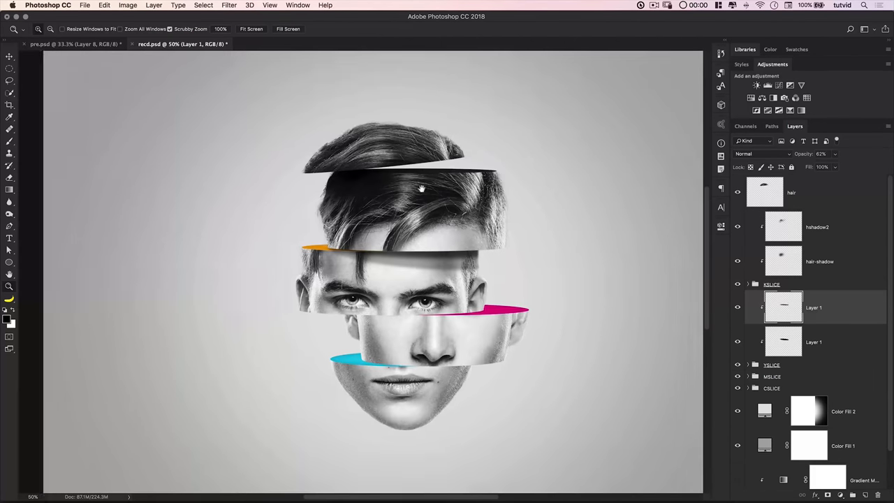
- Select the lower shadow layer, view the whole head, and expand the YSLICE group
{"action": "key", "text": "alt+bracketleft"}
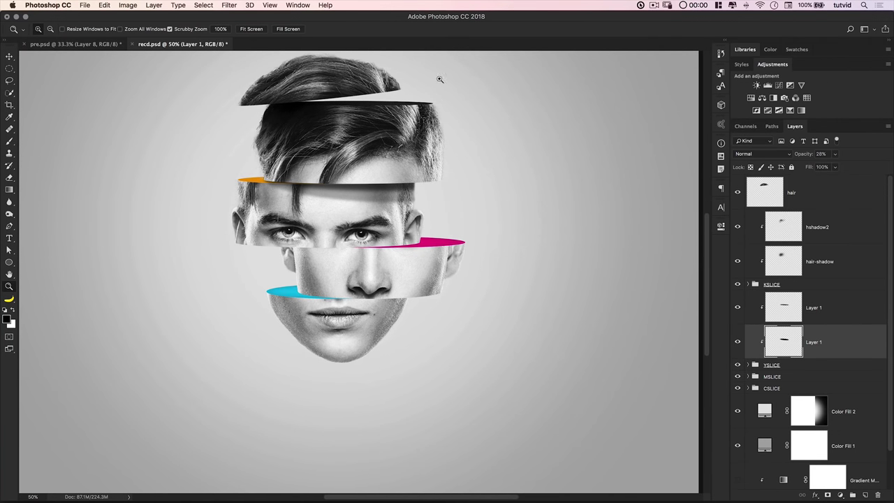
{"action": "left_click", "coordinate": [226, 5]}
{"action": "left_click", "coordinate": [439, 202]}
{"action": "scroll", "coordinate": [399, 204], "scroll_direction": "down", "scroll_amount": 2}
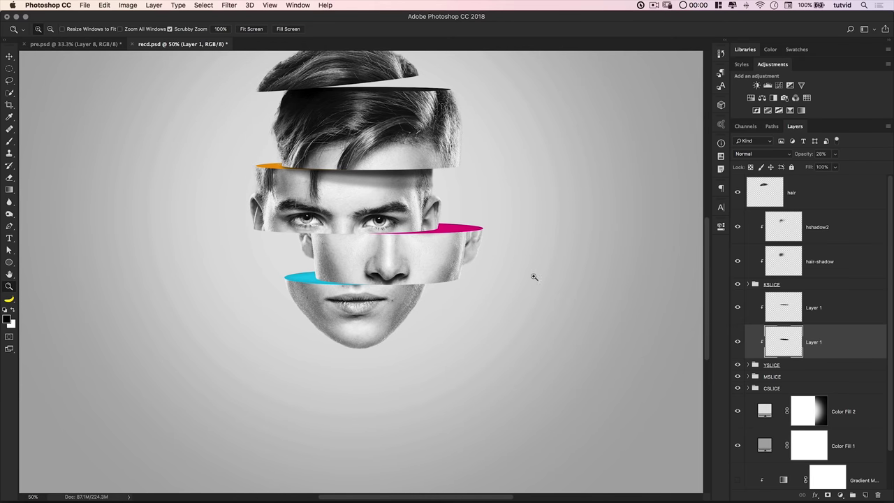
{"action": "left_click_drag", "start_coordinate": [431, 258], "coordinate": [411, 239]}
{"action": "left_click_drag", "start_coordinate": [388, 153], "coordinate": [413, 165]}
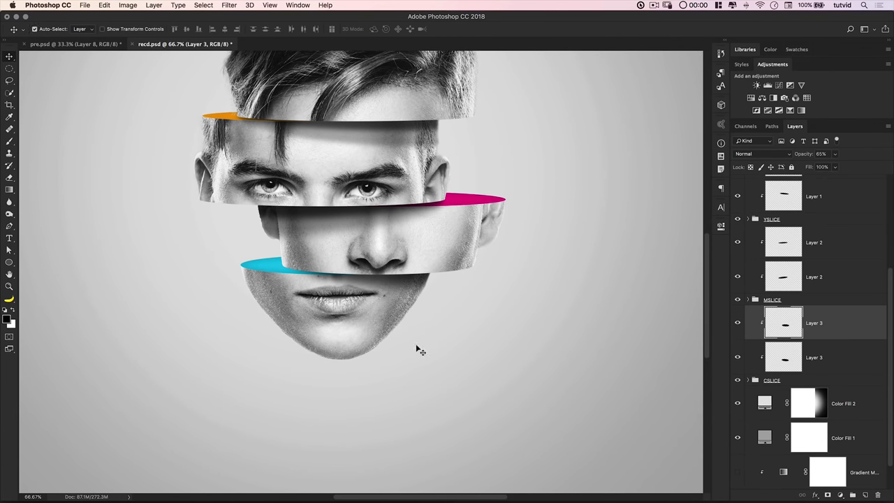
{"action": "key", "text": "super+minus"}
{"action": "left_click_drag", "start_coordinate": [421, 341], "coordinate": [442, 285]}
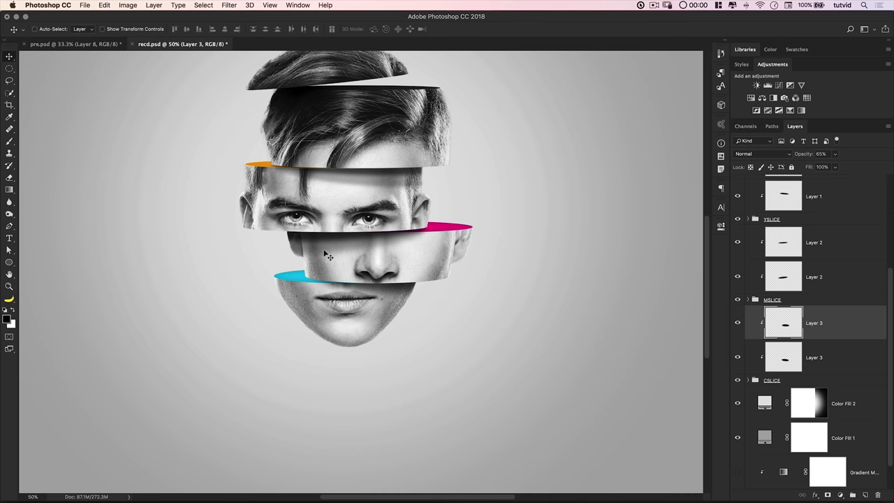
{"action": "left_click_drag", "start_coordinate": [338, 274], "coordinate": [350, 310]}
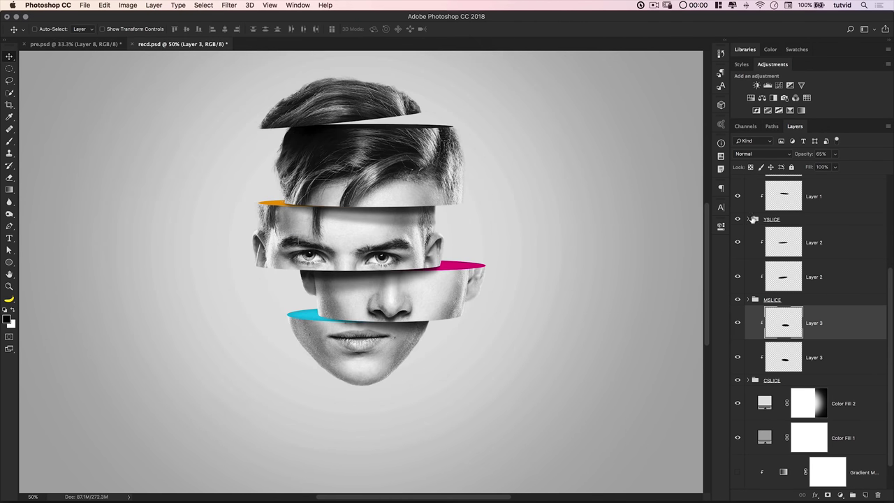
{"action": "left_click", "coordinate": [748, 221]}
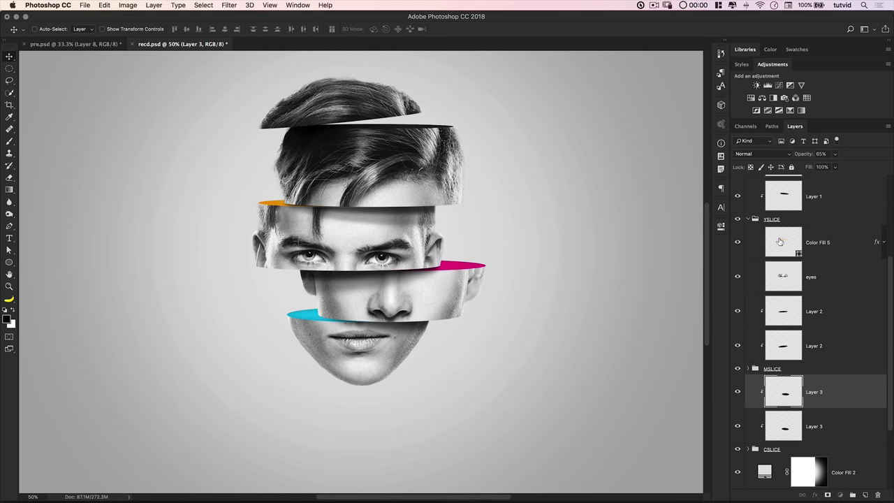
- Select Color Fill 5 in YSLICE, check the upper face zoomed in, and collapse YSLICE
{"action": "left_click", "coordinate": [779, 242]}
{"action": "left_click", "coordinate": [291, 209], "text": "super"}
{"action": "left_click", "coordinate": [291, 209], "text": "super"}
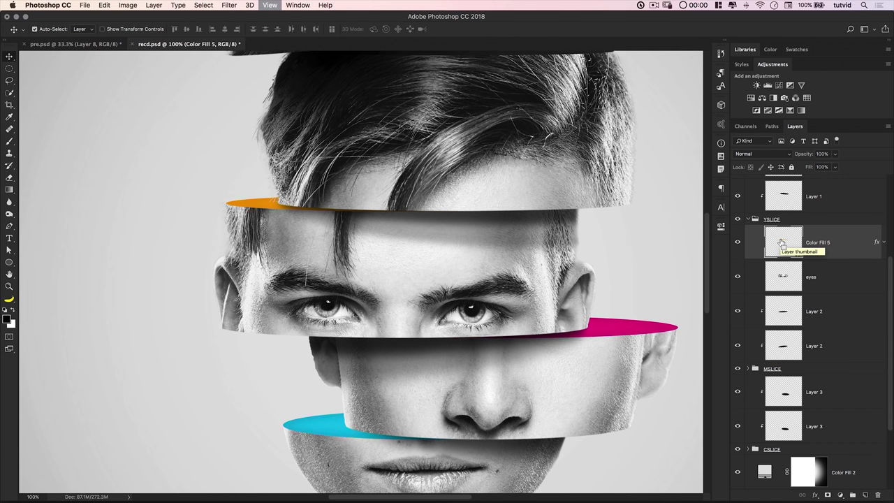
{"action": "key", "text": "super+minus"}
{"action": "key", "text": "super+minus"}
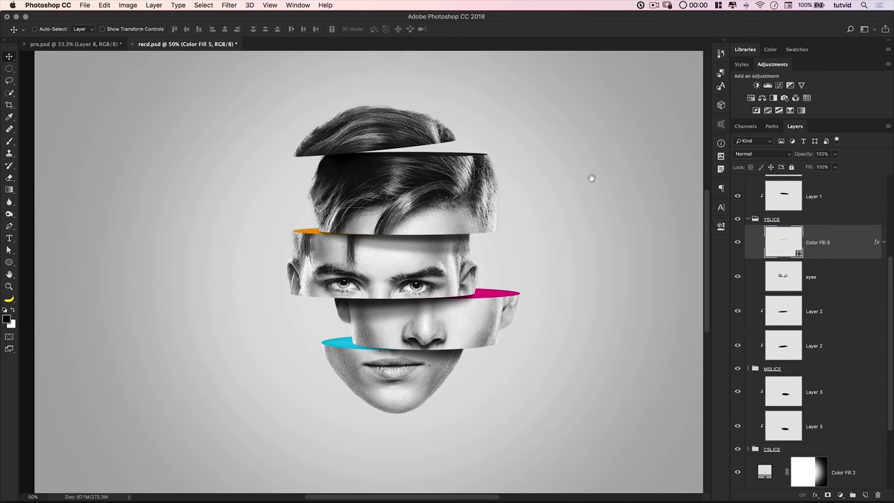
{"action": "scroll", "coordinate": [591, 178], "scroll_direction": "down", "scroll_amount": 1}
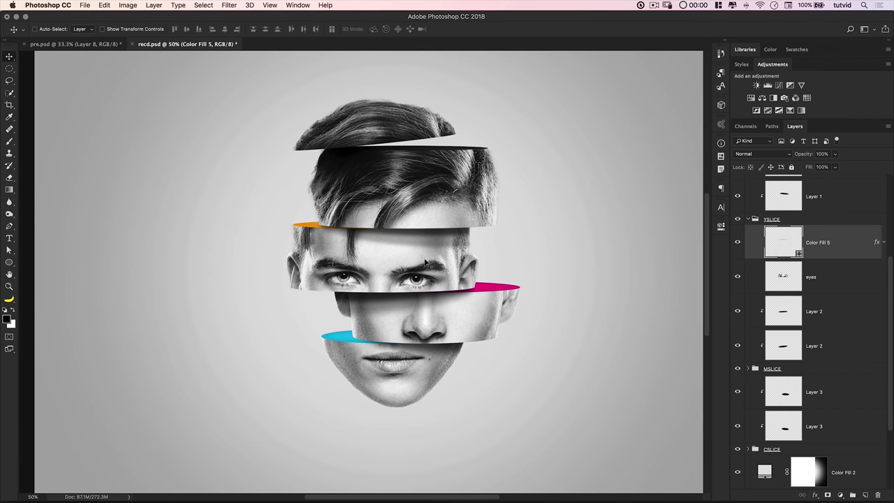
{"action": "left_click", "coordinate": [748, 219]}
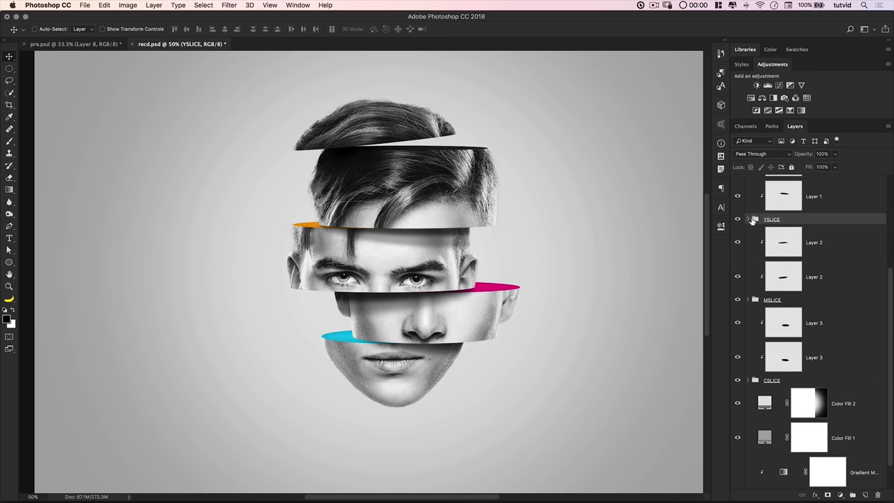
{"action": "scroll", "coordinate": [830, 224], "scroll_direction": "up", "scroll_amount": 3}
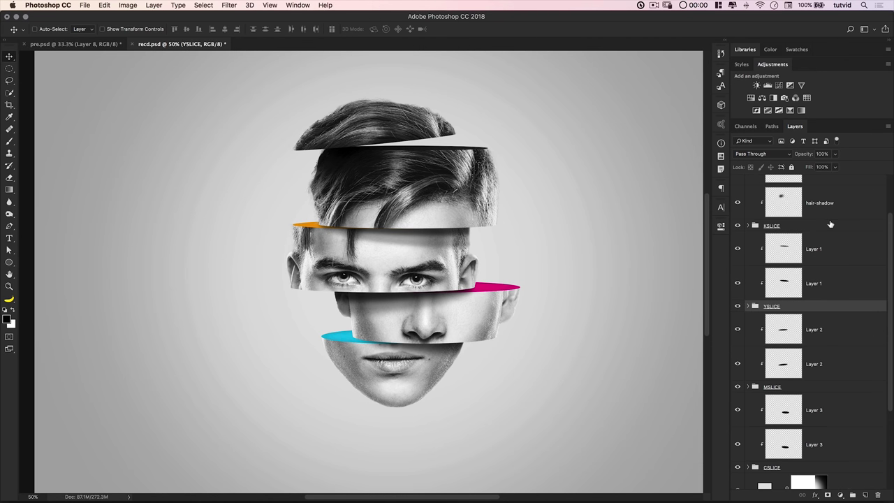
- Select the Layer 1 and Layer 2 shadows and toggle both Layer 2 shadows off and on
{"action": "left_click", "coordinate": [841, 288]}
{"action": "left_click", "coordinate": [842, 260], "text": "shift"}
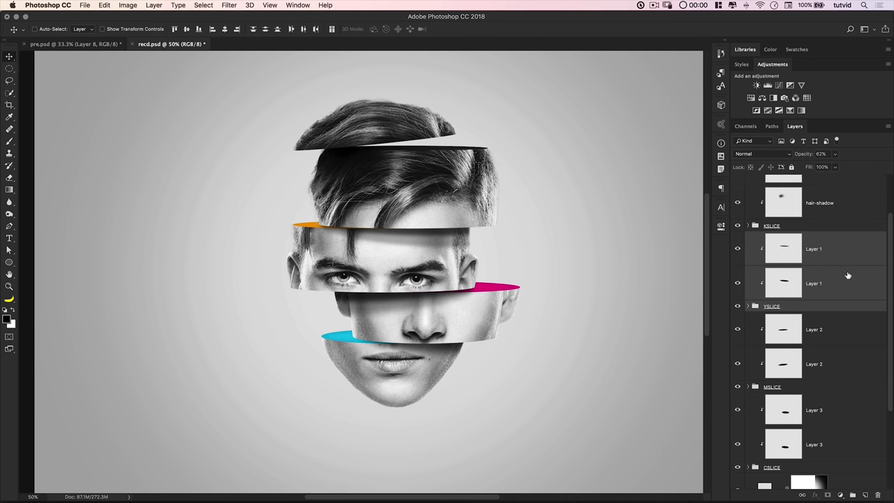
{"action": "left_click", "coordinate": [823, 306]}
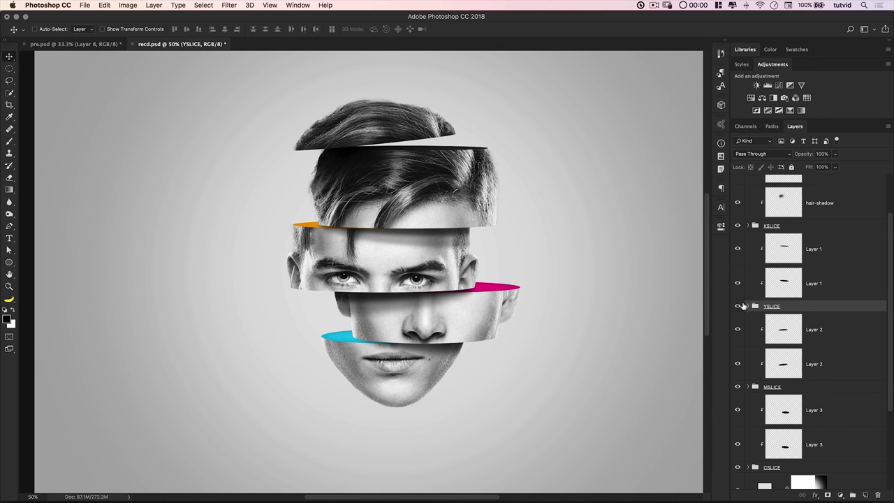
{"action": "left_click", "coordinate": [832, 342]}
{"action": "left_click", "coordinate": [830, 359]}
{"action": "left_click", "coordinate": [831, 335]}
{"action": "left_click", "coordinate": [830, 356]}
{"action": "left_click_drag", "start_coordinate": [737, 367], "coordinate": [738, 341]}
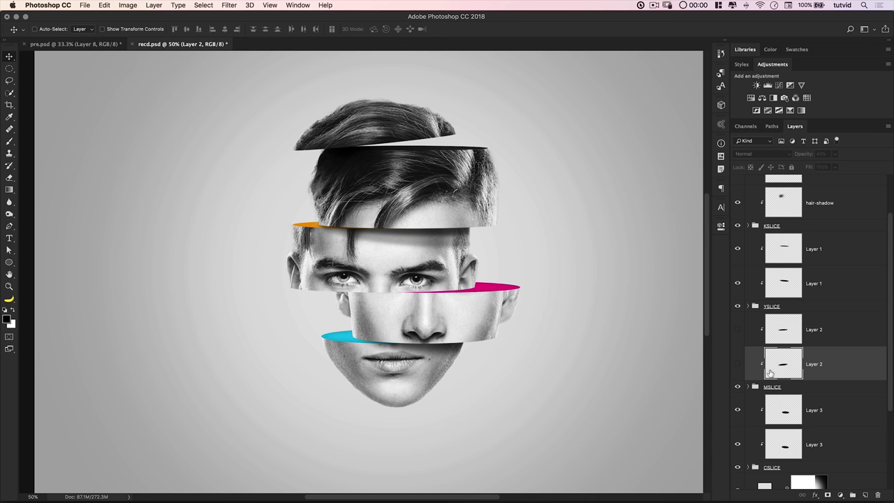
{"action": "left_click_drag", "start_coordinate": [737, 364], "coordinate": [737, 340]}
- Select the YSLICE group together with both Layer 2 shadow layers
{"action": "left_click", "coordinate": [767, 308]}
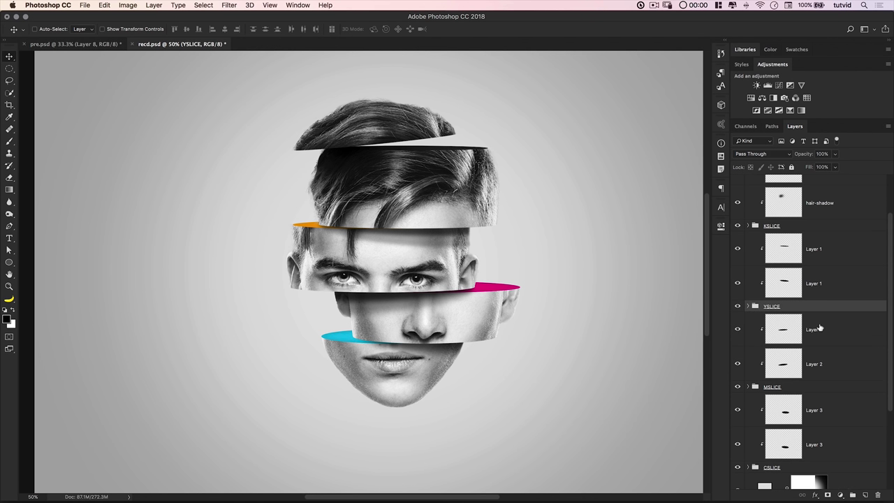
{"action": "left_click", "coordinate": [836, 364], "text": "shift"}
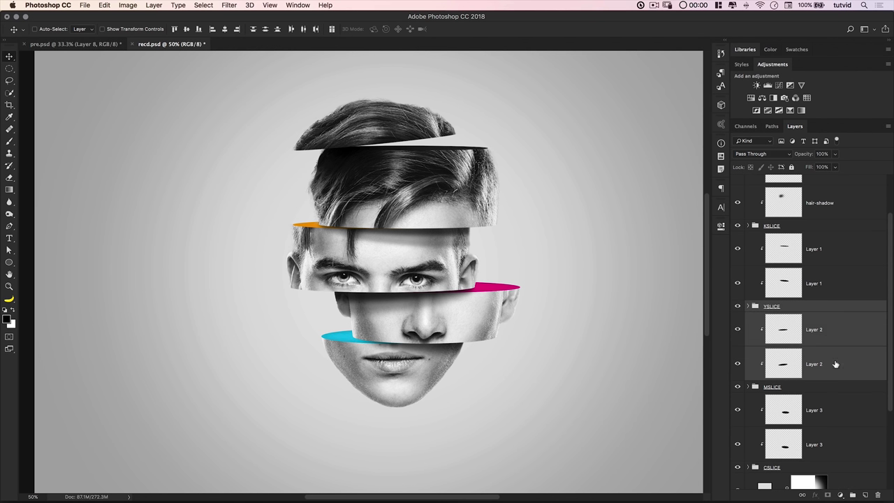
{"action": "left_click", "coordinate": [803, 308]}
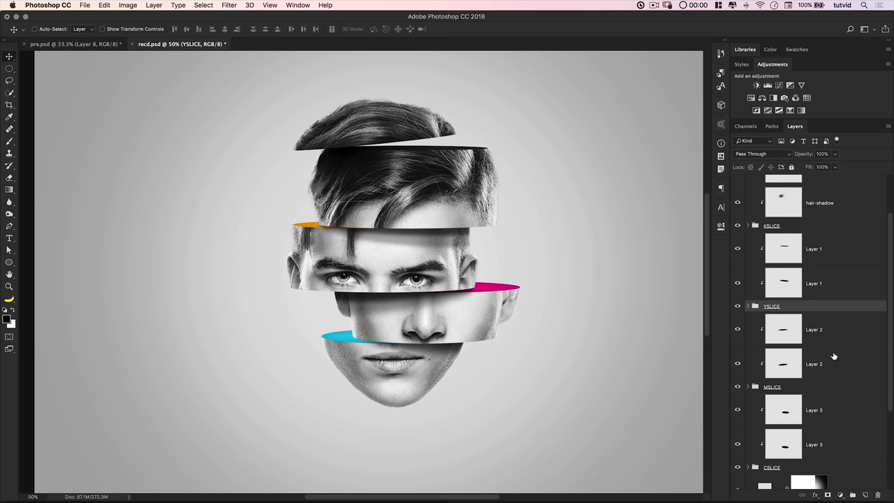
{"action": "left_click", "coordinate": [780, 355], "text": "shift"}
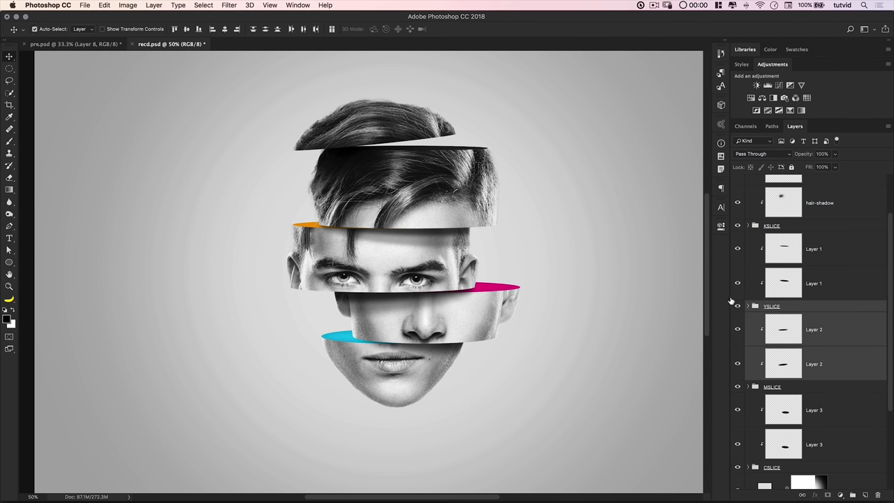
- Rotate the YSLICE eye slice about -1.3° around its top edge
{"action": "key", "text": "super+t"}
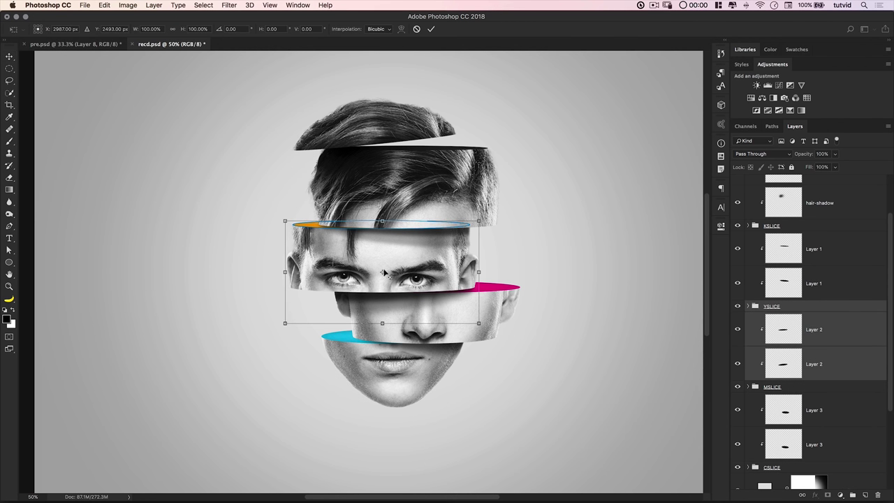
{"action": "left_click_drag", "start_coordinate": [383, 272], "coordinate": [400, 228]}
{"action": "left_click_drag", "start_coordinate": [273, 336], "coordinate": [269, 344]}
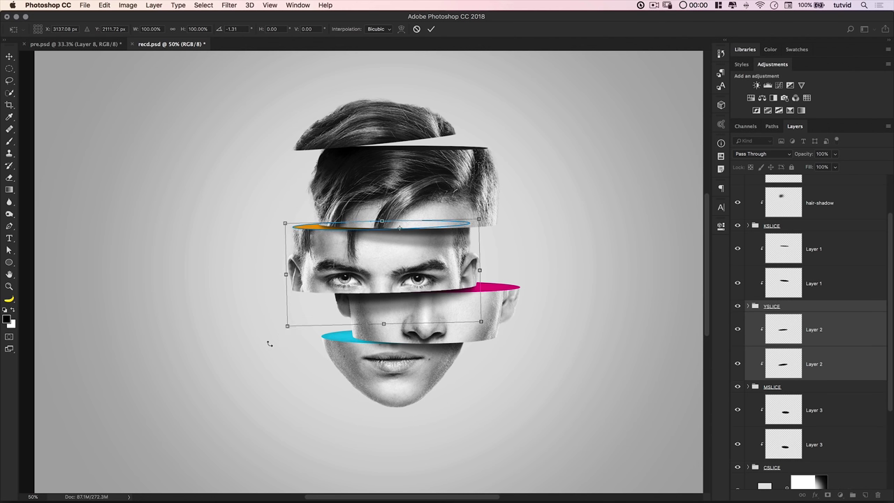
{"action": "key", "text": "Return"}
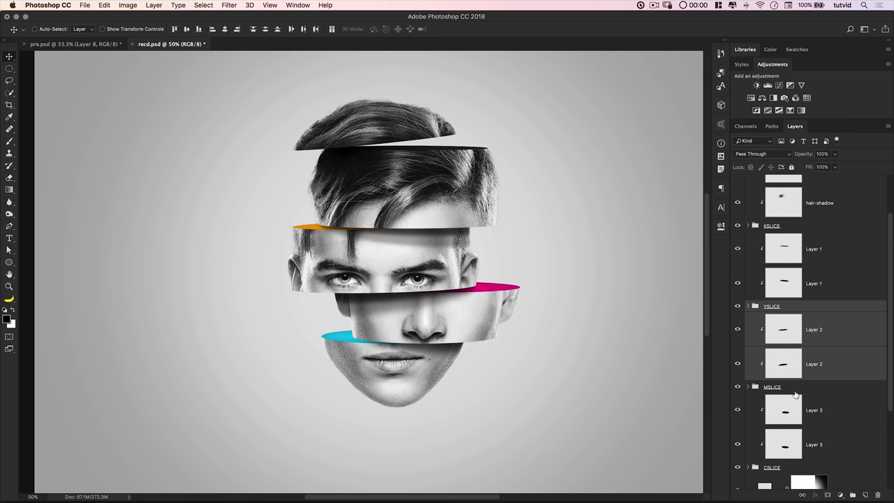
- Rotate the MSLICE nose slice about -0.7° around its left end
{"action": "left_click", "coordinate": [792, 388]}
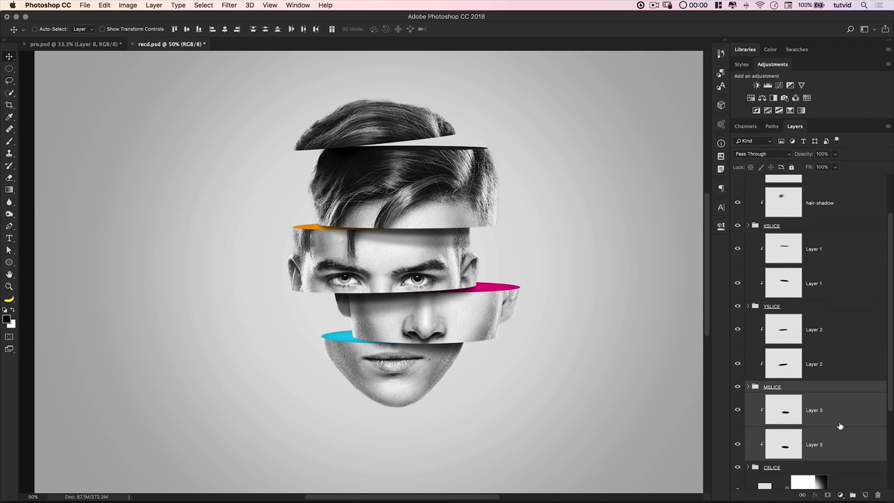
{"action": "key", "text": "super+t"}
{"action": "left_click_drag", "start_coordinate": [432, 322], "coordinate": [388, 287]}
{"action": "left_click_drag", "start_coordinate": [579, 320], "coordinate": [580, 325]}
{"action": "key", "text": "Return"}
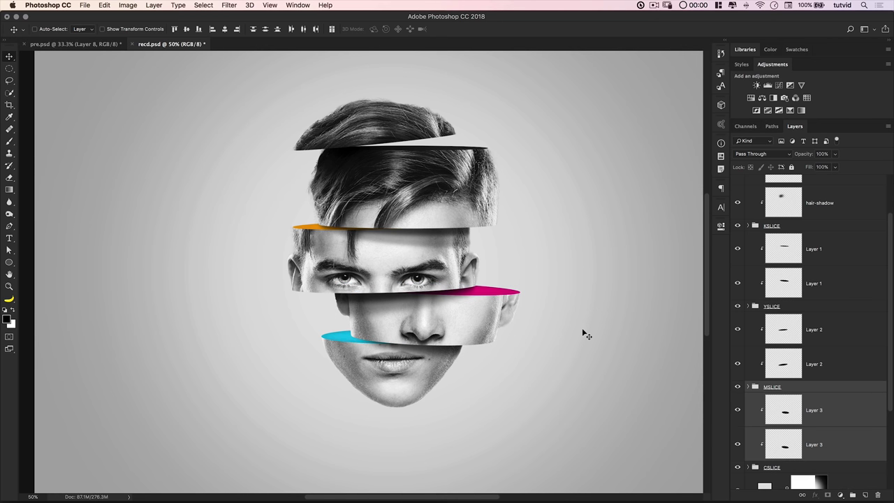
{"action": "scroll", "coordinate": [528, 297], "scroll_direction": "down", "scroll_amount": 3}
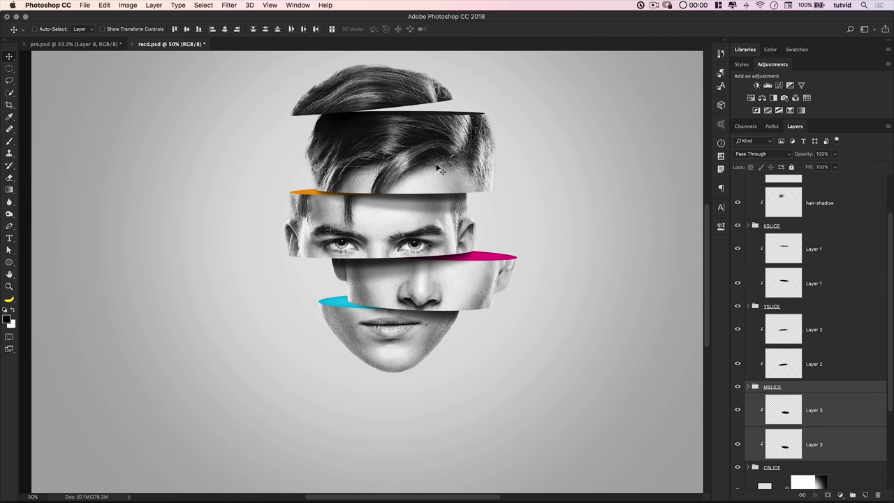
{"action": "scroll", "coordinate": [447, 243], "scroll_direction": "up", "scroll_amount": 2}
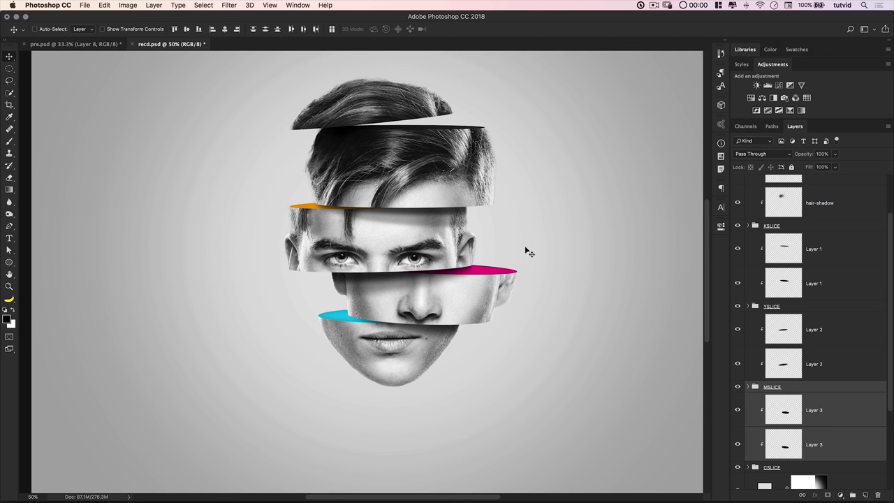
{"action": "left_click_drag", "start_coordinate": [524, 252], "coordinate": [516, 262]}
{"action": "key", "text": "super+minus"}
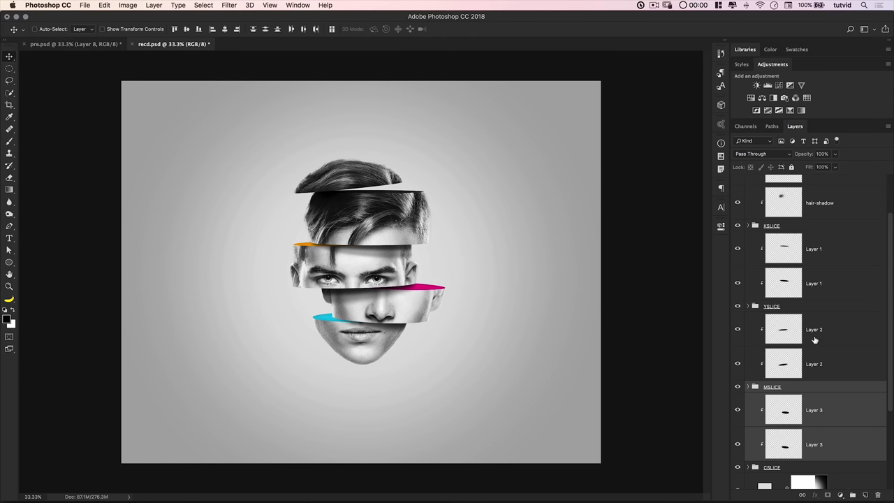
- Add a new layer named 'shadow' above the hair layer
{"action": "scroll", "coordinate": [795, 257], "scroll_direction": "up", "scroll_amount": 2}
{"action": "left_click", "coordinate": [794, 187]}
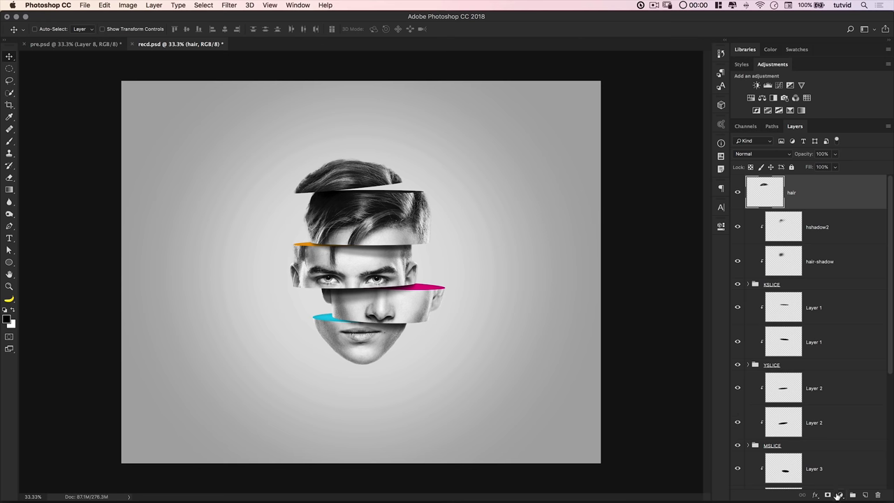
{"action": "left_click", "coordinate": [865, 494]}
{"action": "double_click", "coordinate": [794, 193]}
{"action": "type", "text": "shadow"}
{"action": "key", "text": "Return"}
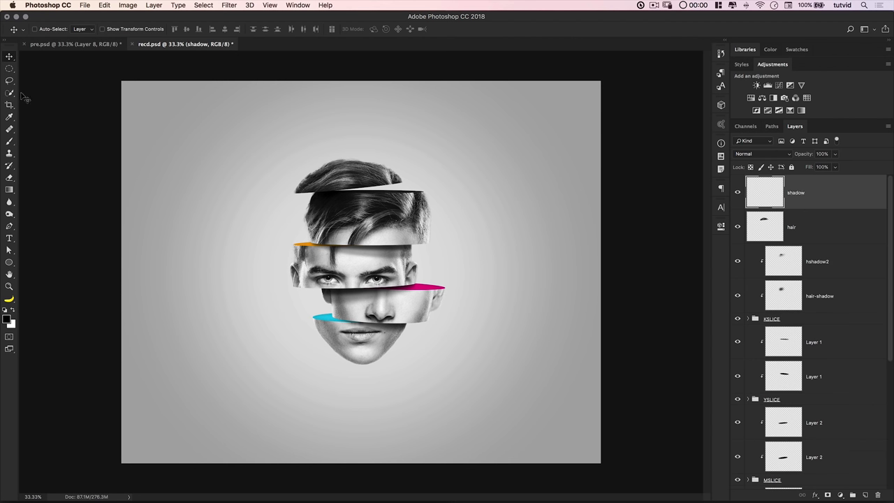
- Draw an elliptical selection below the head, fill it with black, and deselect
{"action": "left_click", "coordinate": [9, 69]}
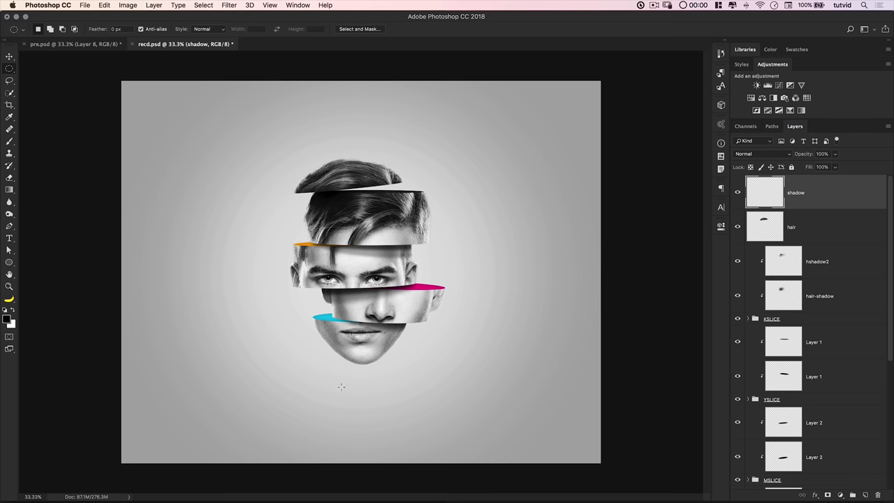
{"action": "left_click_drag", "start_coordinate": [332, 386], "coordinate": [395, 401]}
{"action": "key", "text": "alt+BackSpace"}
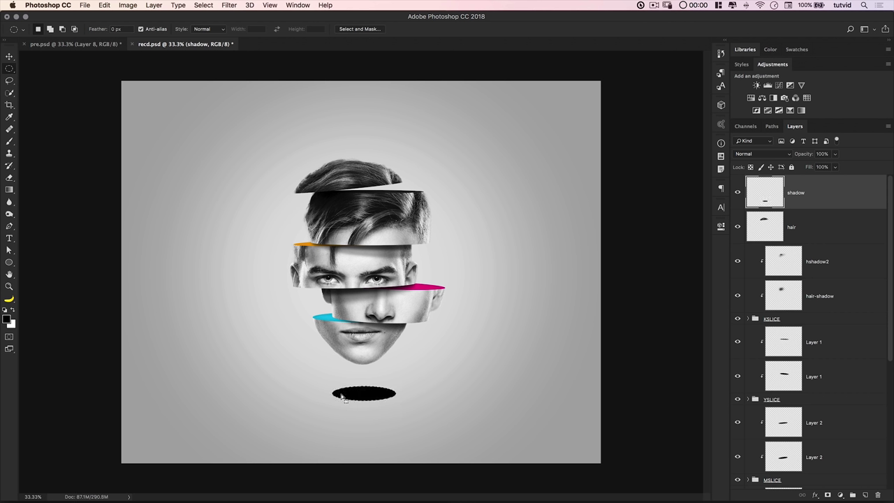
{"action": "key", "text": "super+d"}
- Apply a Motion Blur to the shadow with angle 0 and distance 650
{"action": "left_click", "coordinate": [224, 5]}
{"action": "mouse_move", "coordinate": [289, 116]}
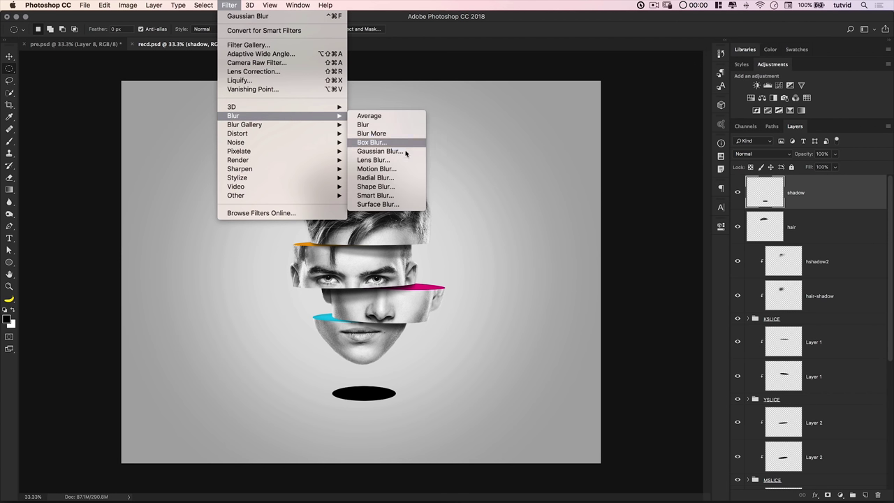
{"action": "left_click", "coordinate": [376, 168]}
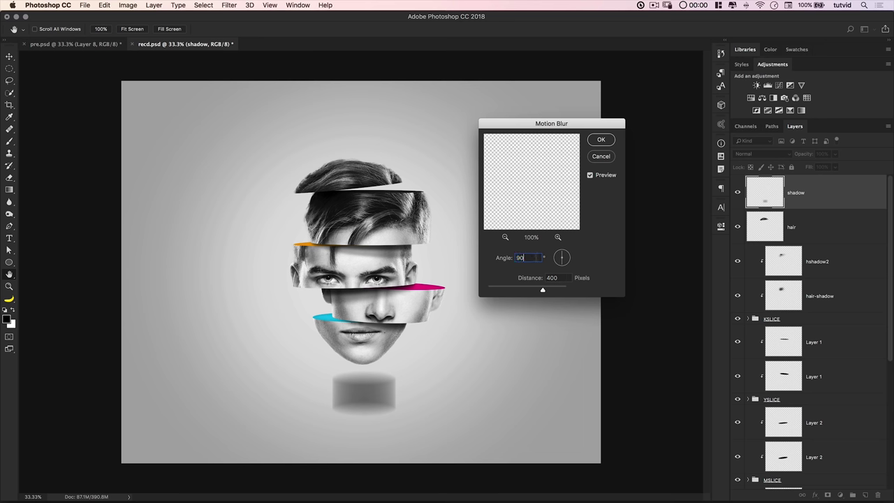
{"action": "type", "text": "0"}
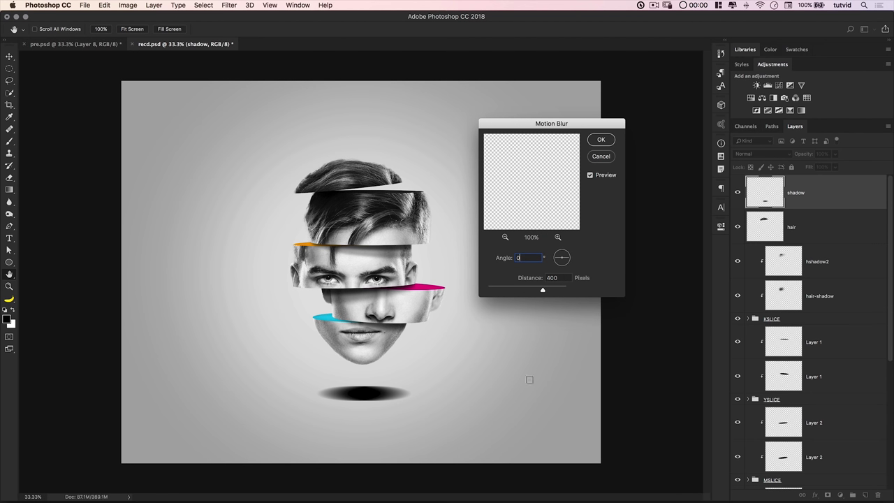
{"action": "key", "text": "Tab"}
{"action": "type", "text": "650"}
{"action": "left_click", "coordinate": [600, 139]}
- Soften the shadow with a 45-pixel Gaussian Blur and nudge it slightly lower
{"action": "left_click", "coordinate": [214, 4]}
{"action": "mouse_move", "coordinate": [229, 5]}
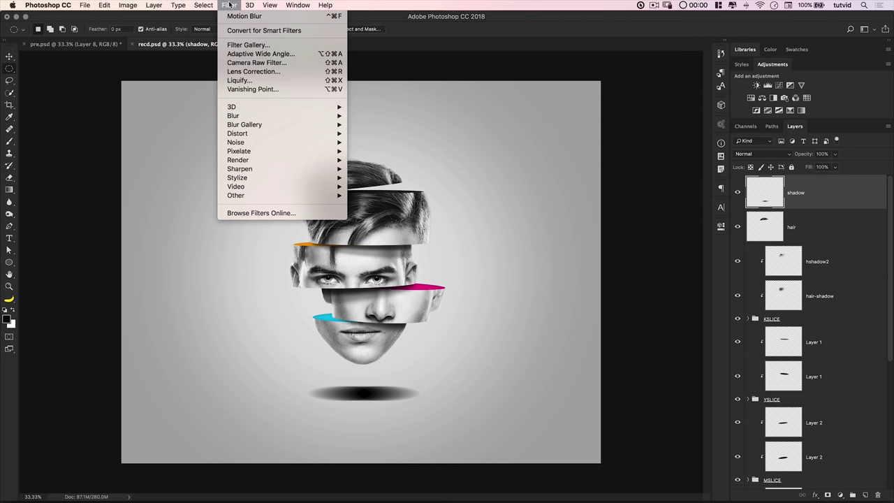
{"action": "mouse_move", "coordinate": [283, 117]}
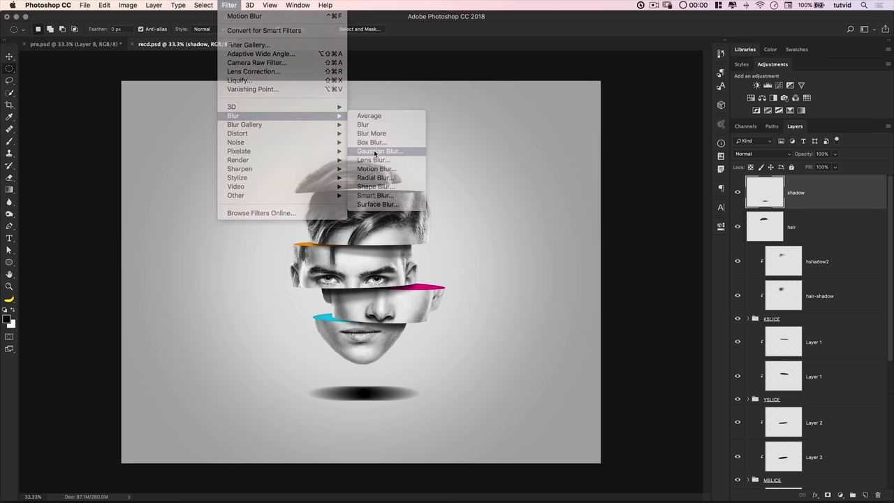
{"action": "left_click", "coordinate": [380, 150]}
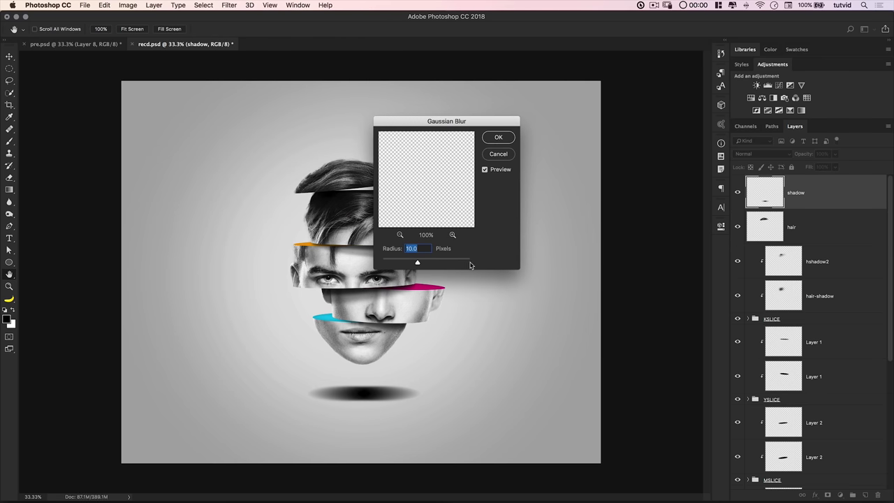
{"action": "type", "text": "30"}
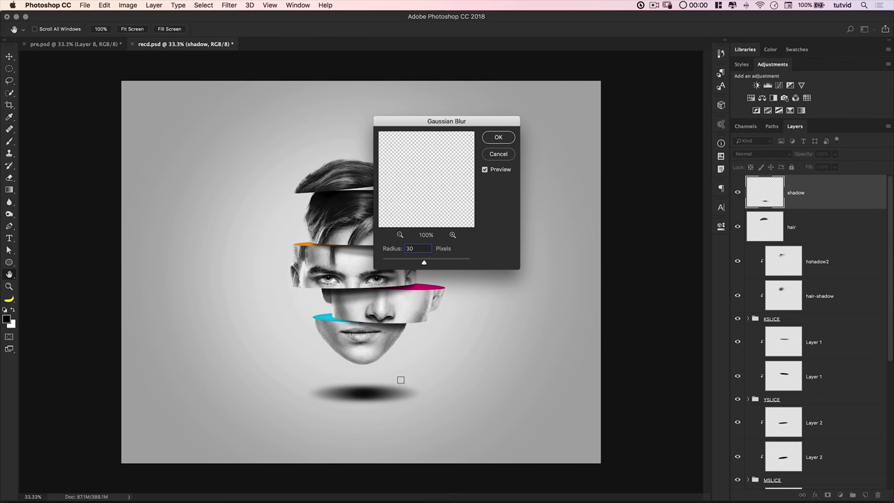
{"action": "double_click", "coordinate": [415, 248]}
{"action": "type", "text": "45"}
{"action": "left_click", "coordinate": [500, 138]}
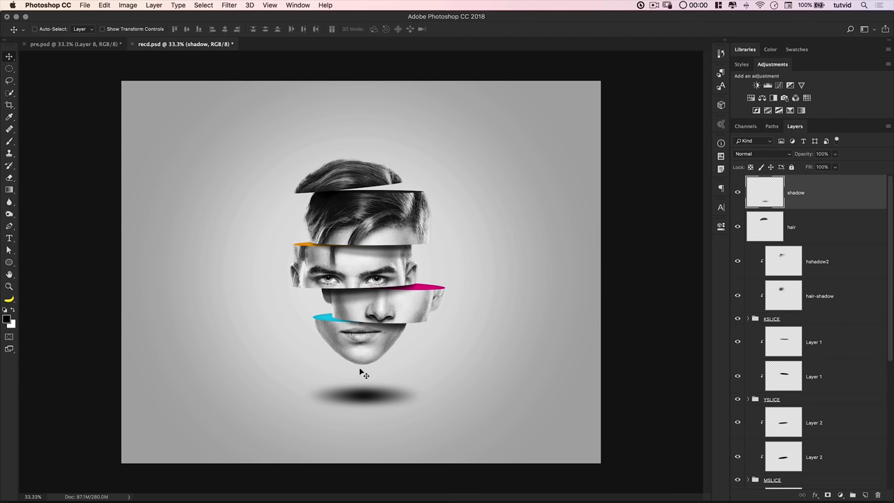
{"action": "key", "text": "shift+Down"}
{"action": "key", "text": "shift+Down"}
{"action": "key", "text": "shift+Down"}
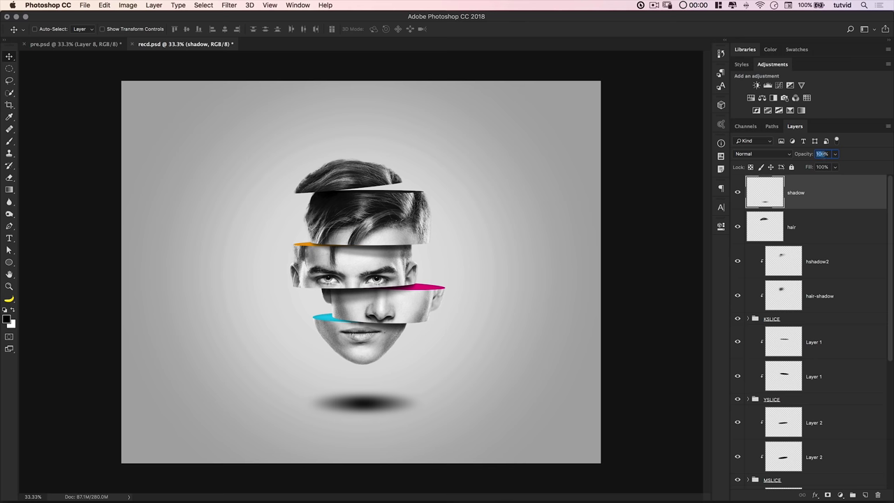
- Set the shadow layer's opacity to 80%
{"action": "type", "text": "80"}
{"action": "key", "text": "Return"}
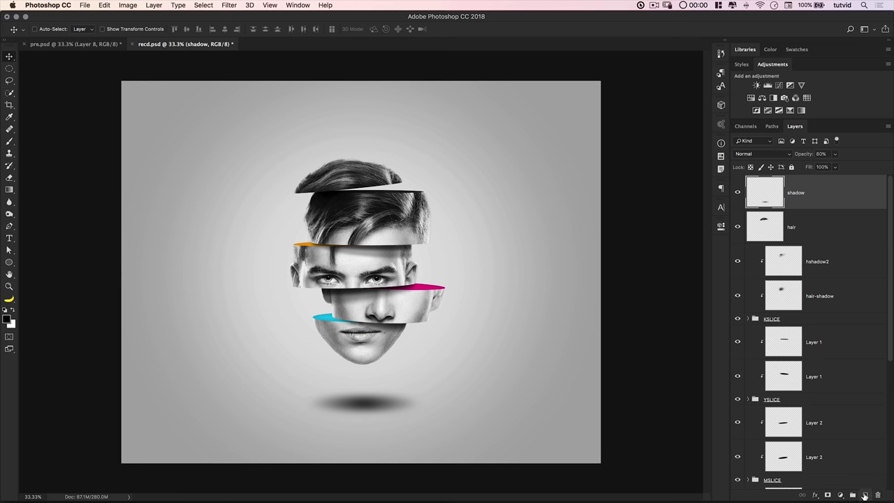
- Create a new layer named Noise and fill it with 50% Gray
{"action": "left_click", "coordinate": [863, 494]}
{"action": "double_click", "coordinate": [796, 193]}
{"action": "type", "text": "N"}
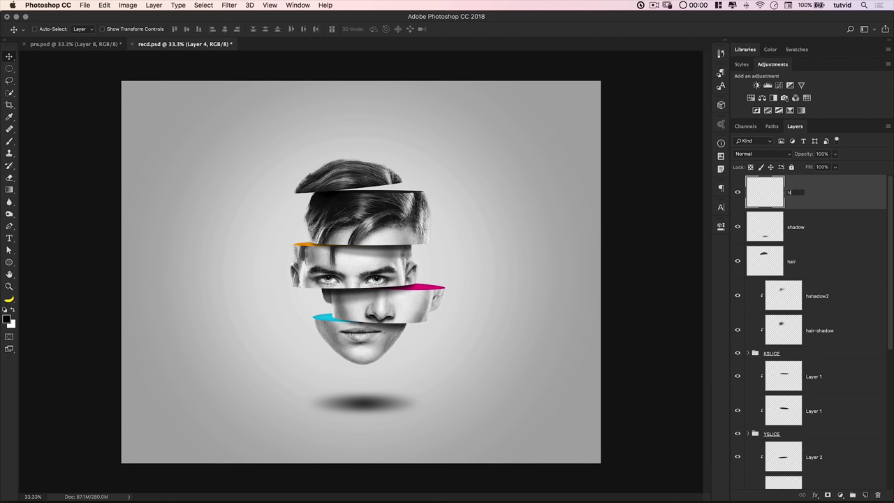
{"action": "type", "text": "oise"}
{"action": "key", "text": "Return"}
{"action": "left_click", "coordinate": [106, 6]}
{"action": "left_click", "coordinate": [135, 155]}
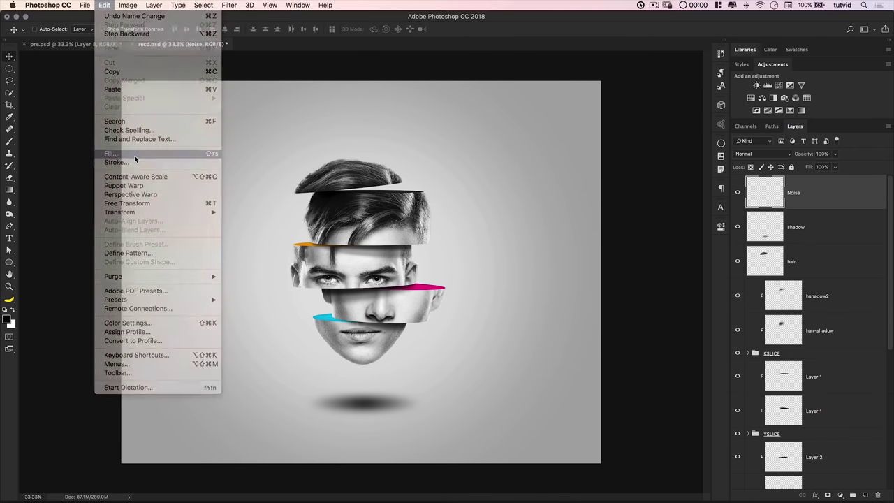
{"action": "left_click", "coordinate": [392, 233]}
{"action": "left_click", "coordinate": [401, 241]}
{"action": "left_click", "coordinate": [442, 234]}
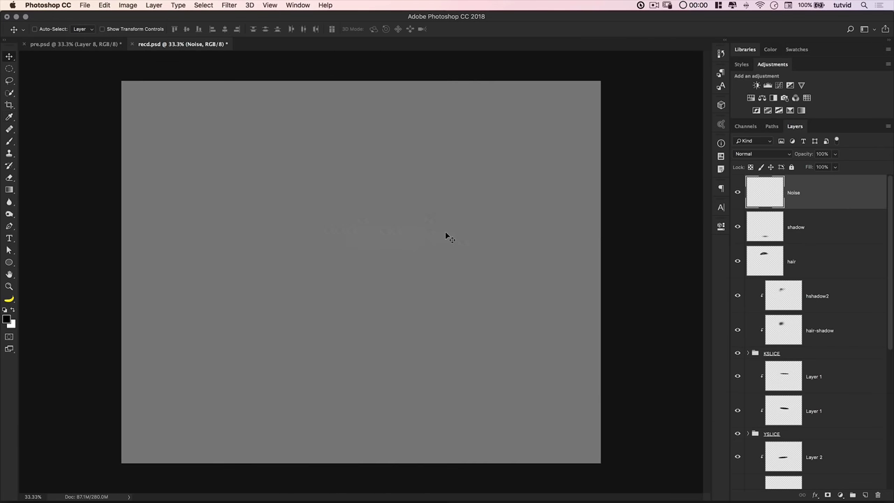
- Add Camera Raw grain to the Noise layer: amount 85, size 70, roughness 67
{"action": "left_click", "coordinate": [230, 6]}
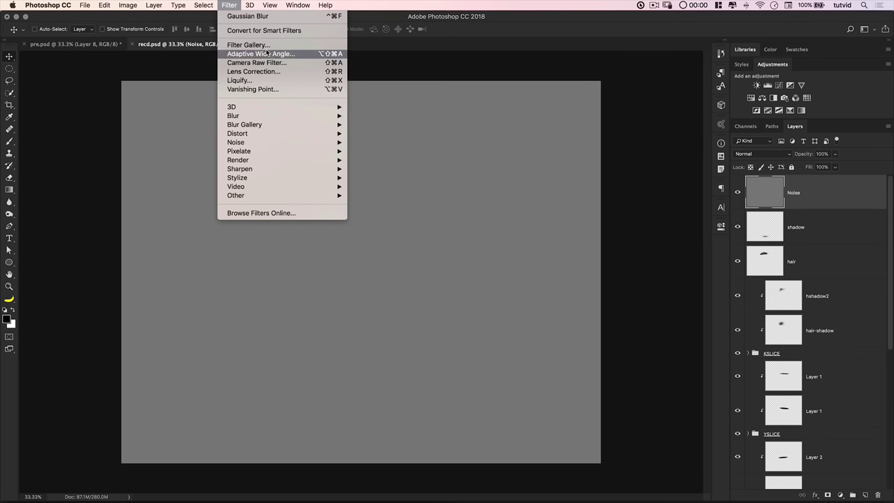
{"action": "left_click", "coordinate": [384, 115]}
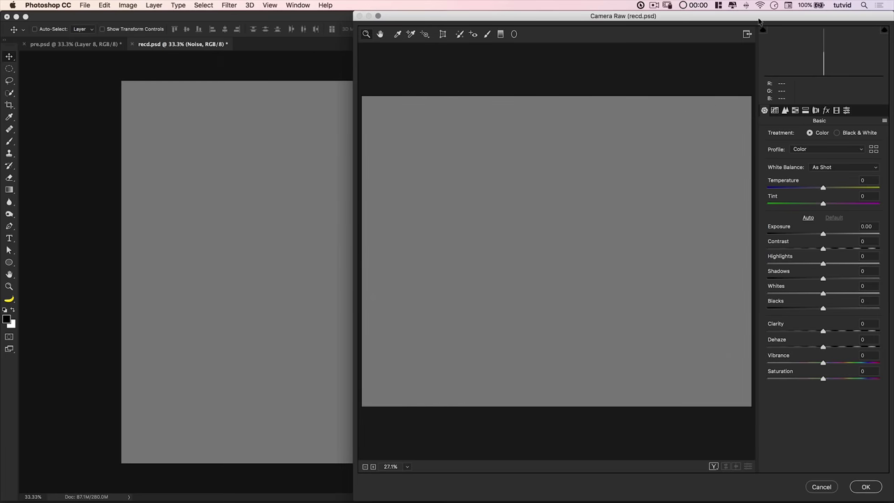
{"action": "left_click", "coordinate": [825, 110]}
{"action": "left_click_drag", "start_coordinate": [768, 151], "coordinate": [846, 168]}
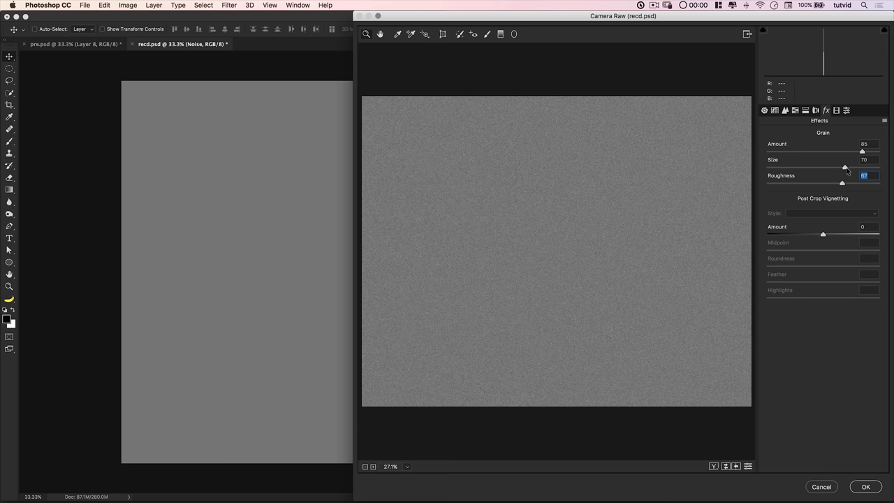
{"action": "left_click", "coordinate": [864, 486]}
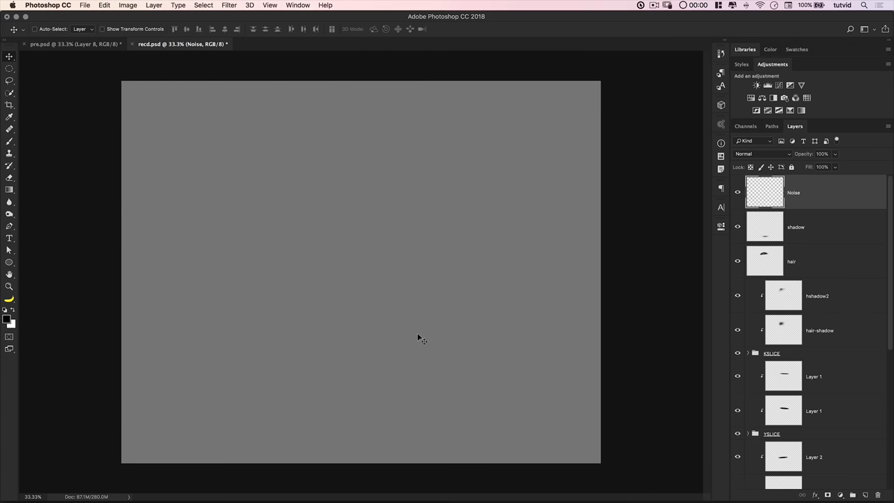
- Inspect the grain at 100% zoom and set the Noise layer to Overlay
{"action": "key", "text": "z"}
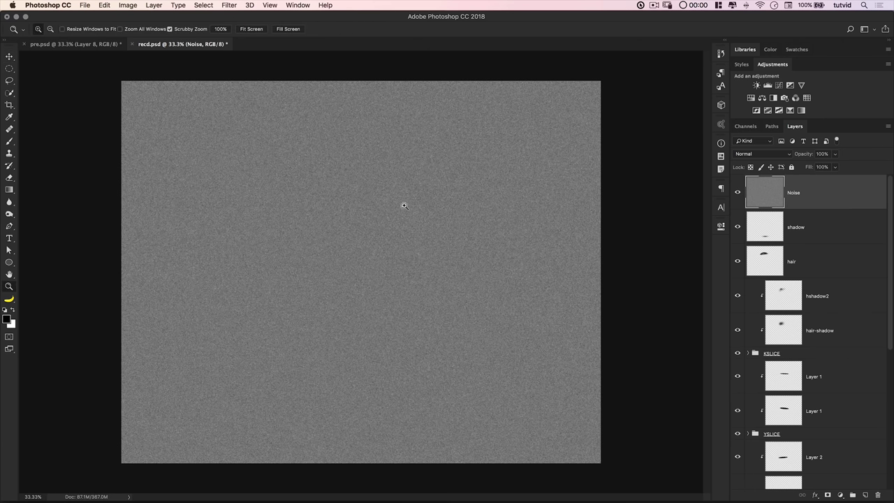
{"action": "key", "text": "super+1"}
{"action": "left_click_drag", "start_coordinate": [405, 202], "coordinate": [454, 207]}
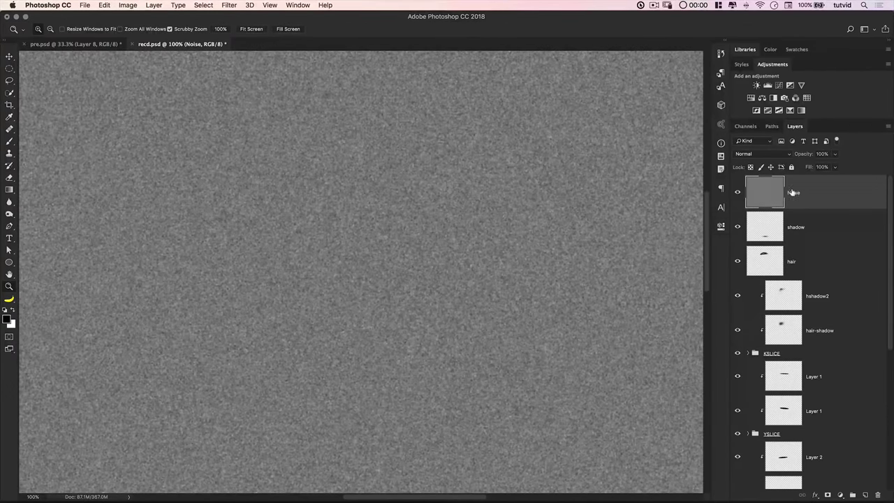
{"action": "left_click", "coordinate": [764, 153]}
{"action": "left_click", "coordinate": [745, 253]}
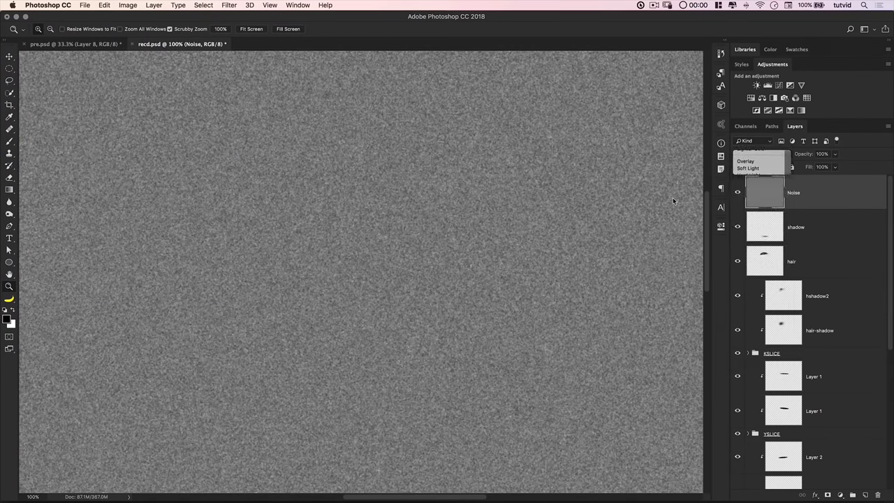
- Check the grain on the hair, then lower the Noise layer's opacity to 35%
{"action": "left_click_drag", "start_coordinate": [547, 180], "coordinate": [388, 318]}
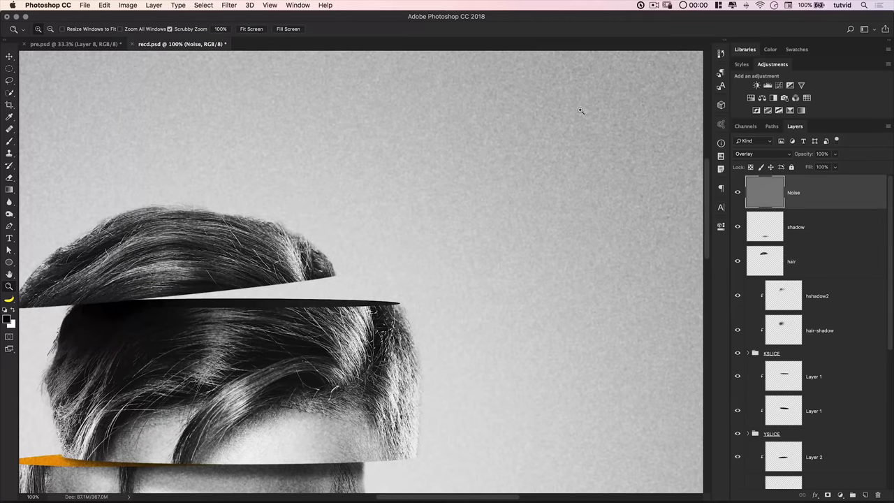
{"action": "left_click_drag", "start_coordinate": [465, 188], "coordinate": [527, 164]}
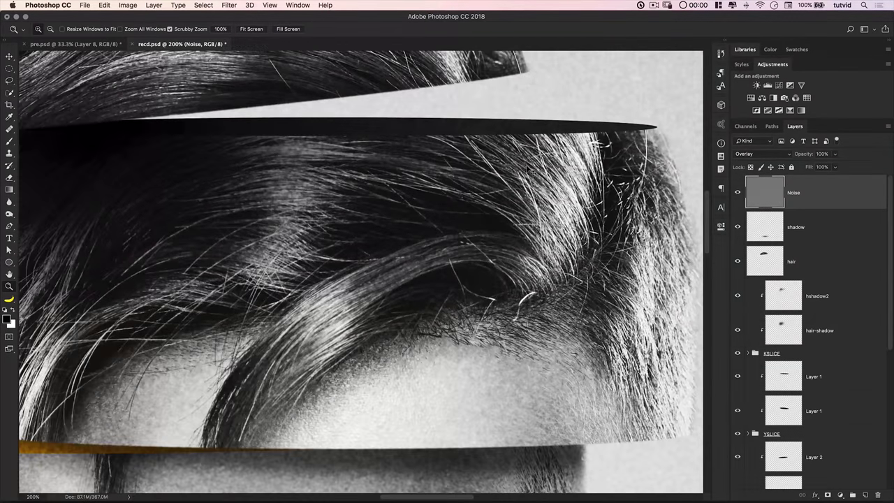
{"action": "left_click", "coordinate": [528, 167], "text": "alt"}
{"action": "left_click", "coordinate": [528, 167], "text": "alt"}
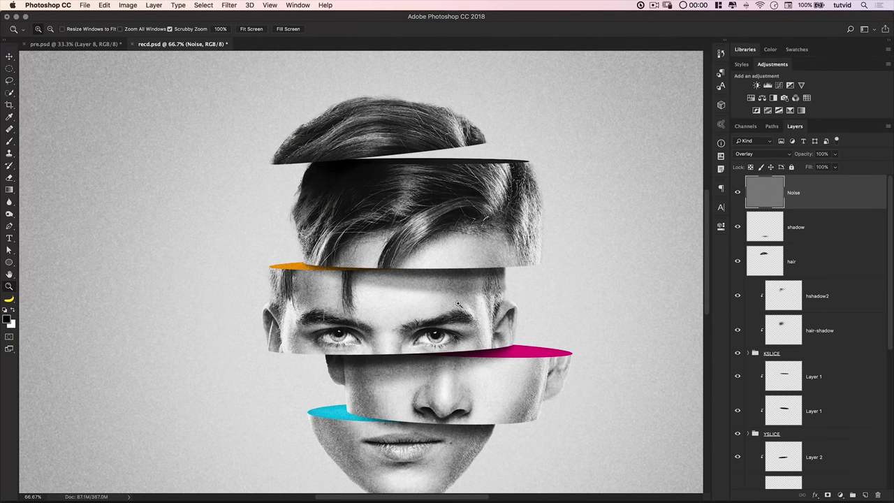
{"action": "key", "text": "v"}
{"action": "mouse_move", "coordinate": [808, 155]}
{"action": "left_mouse_down"}
{"action": "mouse_move", "coordinate": [773, 155]}
{"action": "mouse_move", "coordinate": [804, 156]}
{"action": "left_mouse_up"}
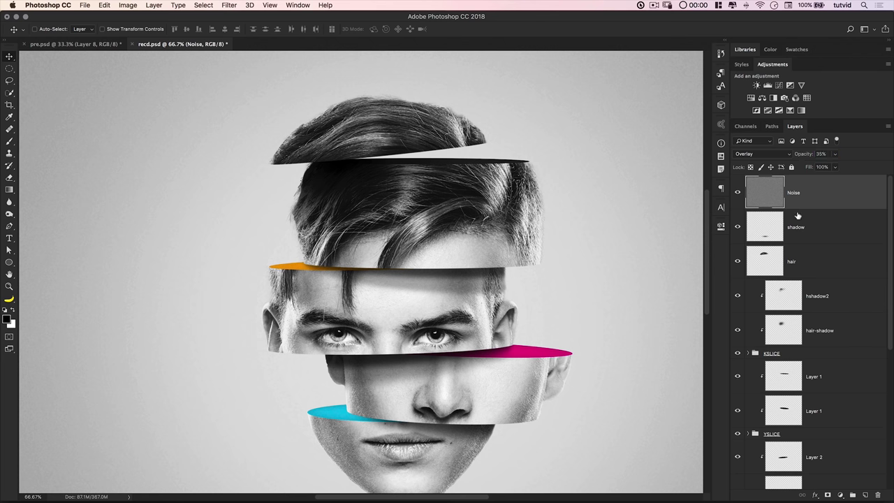
- Duplicate the Noise layer and give it finer Camera Raw grain (amount 73, size 15, roughness 31)
{"action": "key", "text": "super+j"}
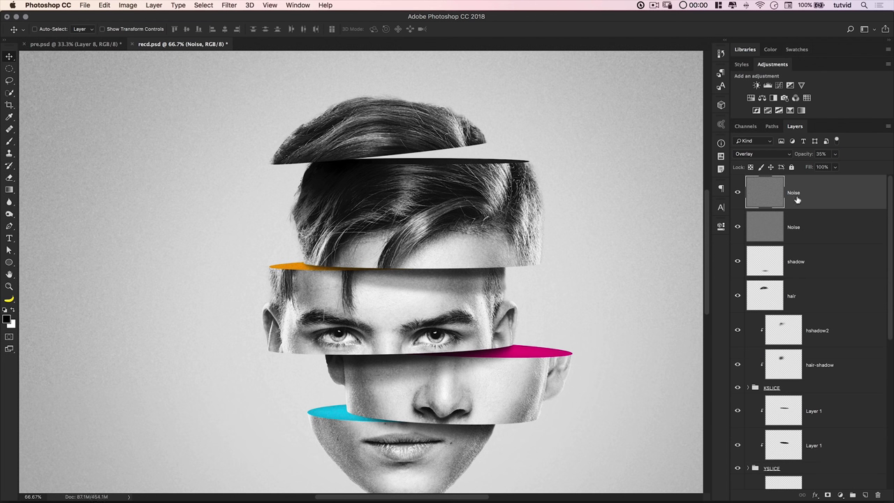
{"action": "left_click", "coordinate": [203, 5]}
{"action": "mouse_move", "coordinate": [229, 5]}
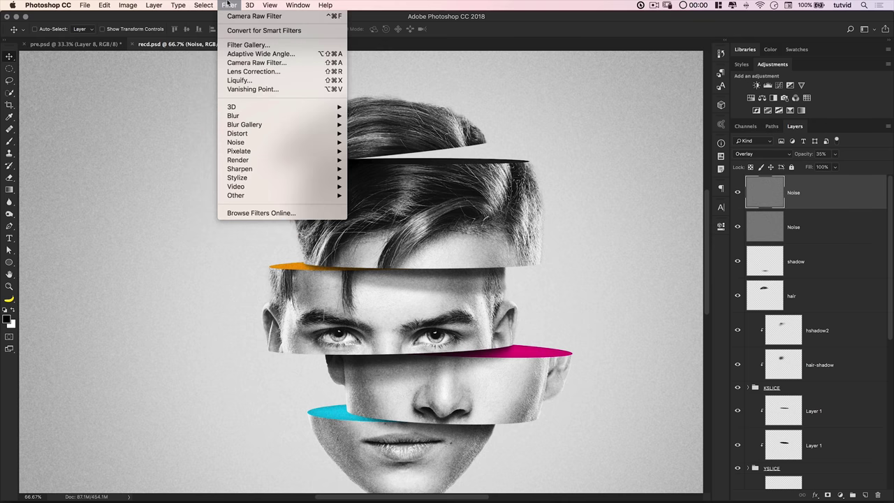
{"action": "left_click", "coordinate": [262, 63]}
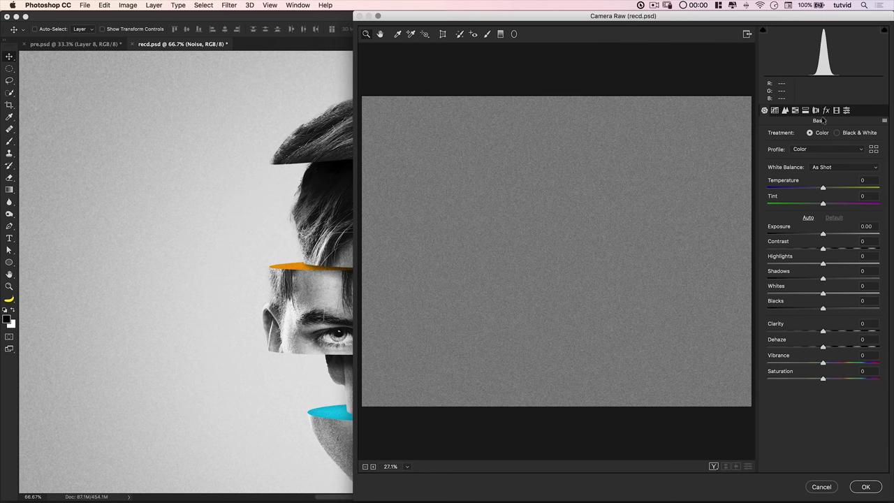
{"action": "left_click", "coordinate": [824, 112]}
{"action": "left_click_drag", "start_coordinate": [769, 151], "coordinate": [847, 150]}
{"action": "mouse_move", "coordinate": [795, 168]}
{"action": "left_mouse_down"}
{"action": "mouse_move", "coordinate": [783, 167]}
{"action": "mouse_move", "coordinate": [801, 183]}
{"action": "left_mouse_up"}
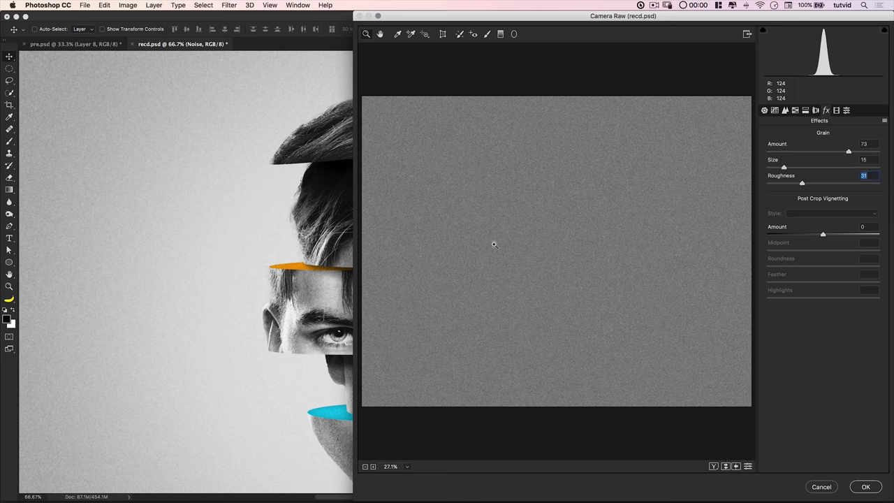
{"action": "left_click", "coordinate": [575, 155]}
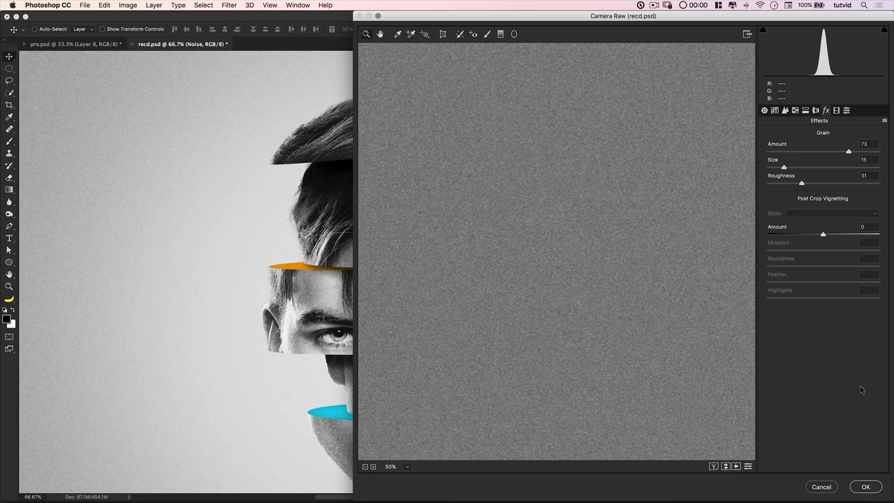
{"action": "left_click", "coordinate": [866, 487]}
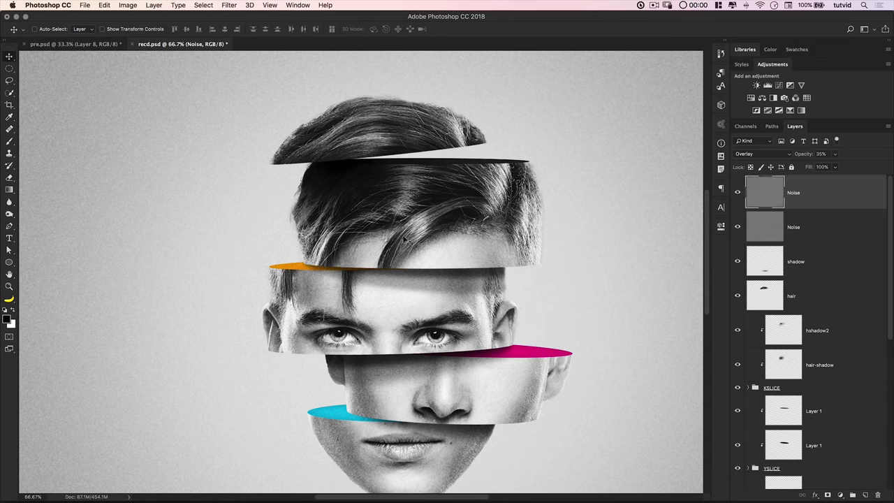
- Blend the top Noise layer in Soft Light at 28% opacity
{"action": "left_click", "coordinate": [761, 154]}
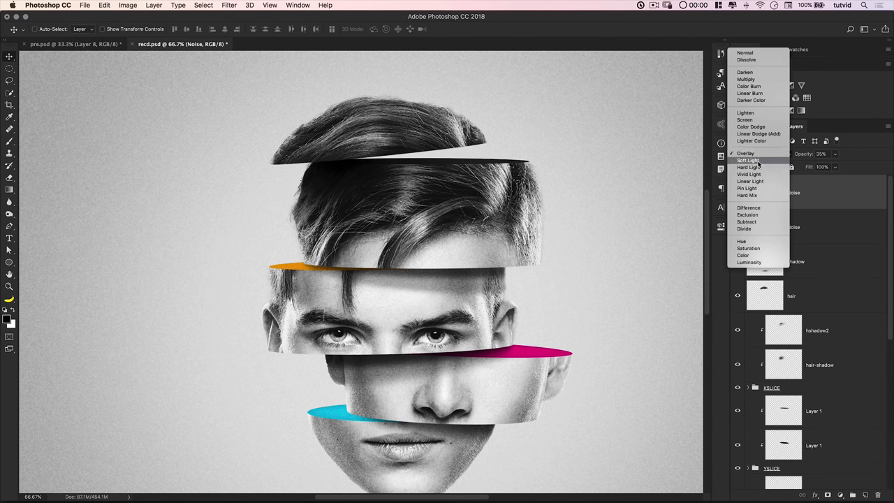
{"action": "left_click", "coordinate": [751, 162]}
{"action": "left_click_drag", "start_coordinate": [809, 154], "coordinate": [804, 154]}
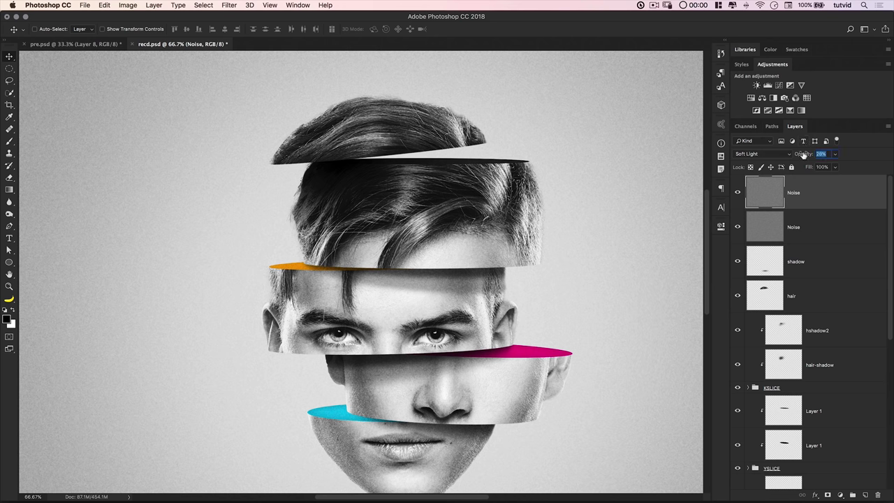
{"action": "key", "text": "Return"}
- Lower the original Noise layer to 22% opacity and compare with the grain hidden
{"action": "left_click", "coordinate": [809, 224]}
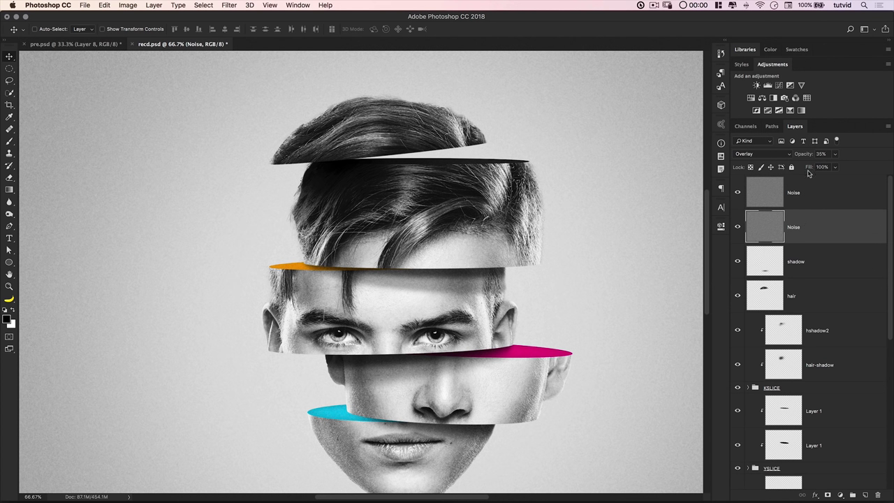
{"action": "left_click_drag", "start_coordinate": [805, 158], "coordinate": [798, 159]}
{"action": "left_click", "coordinate": [738, 226]}
{"action": "left_click", "coordinate": [737, 192]}
{"action": "left_click", "coordinate": [737, 227]}
{"action": "key", "text": "super+minus"}
{"action": "key", "text": "super+minus"}
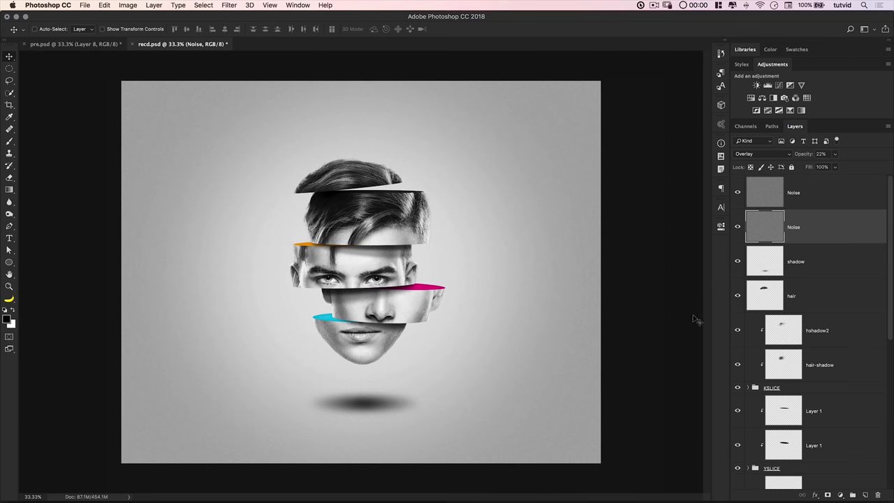
{"action": "left_click", "coordinate": [816, 197]}
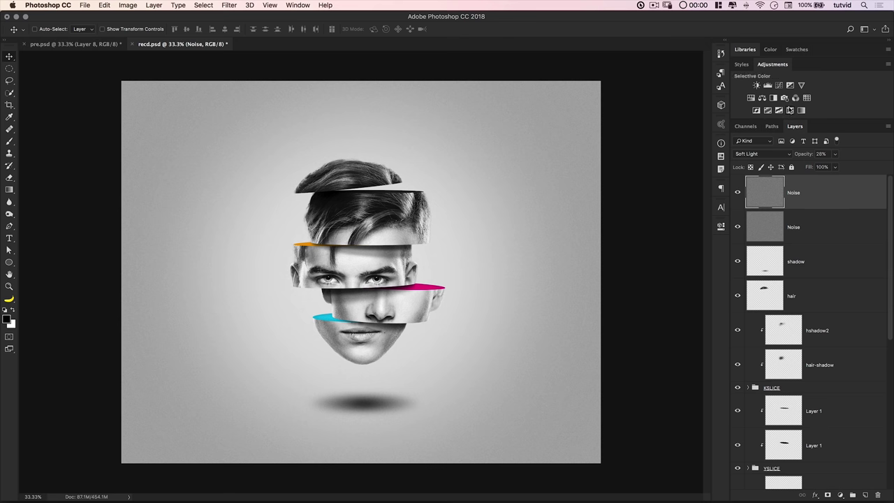
- Add a Selective Color adjustment and give the Whites +10 Black
{"action": "left_click", "coordinate": [789, 110]}
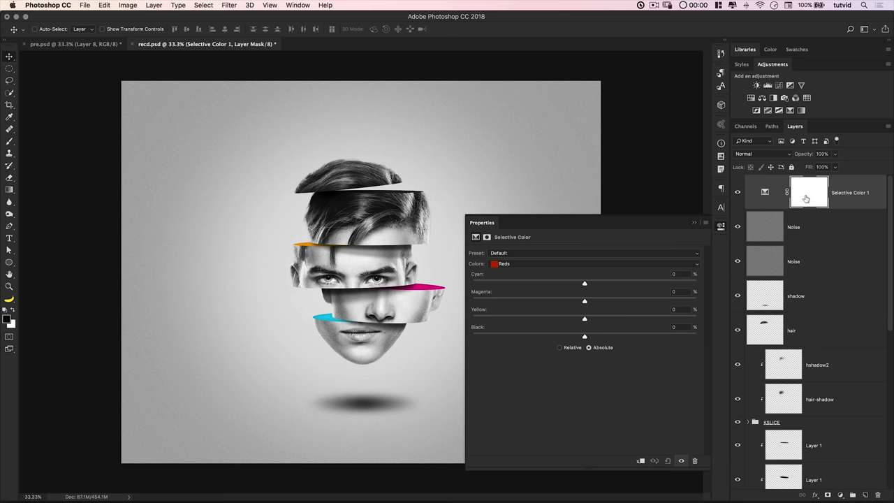
{"action": "left_click", "coordinate": [525, 264]}
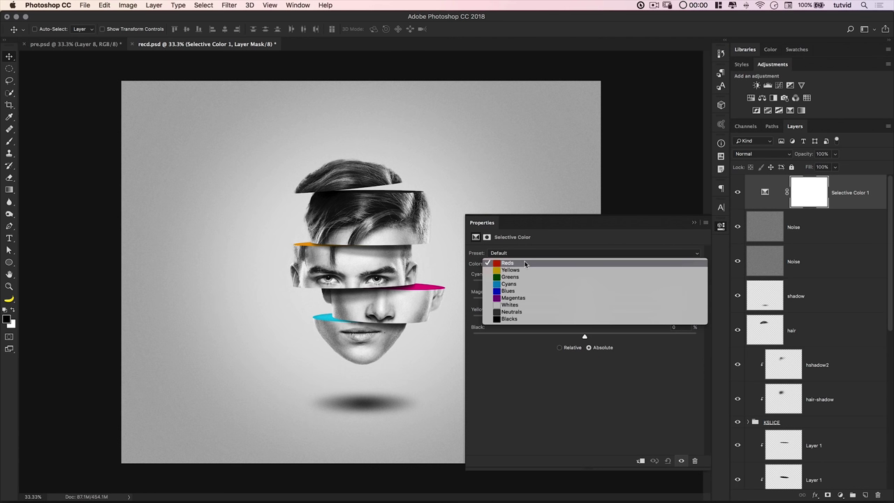
{"action": "left_click", "coordinate": [510, 308]}
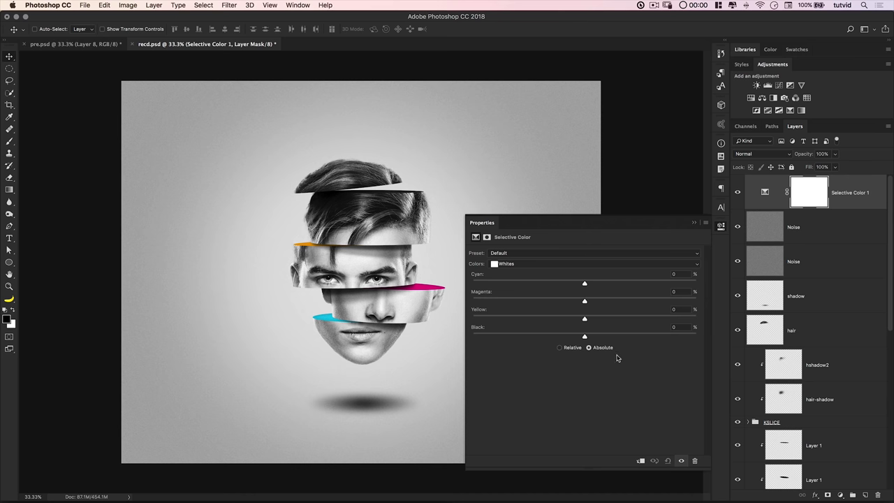
{"action": "left_click_drag", "start_coordinate": [585, 338], "coordinate": [593, 339]}
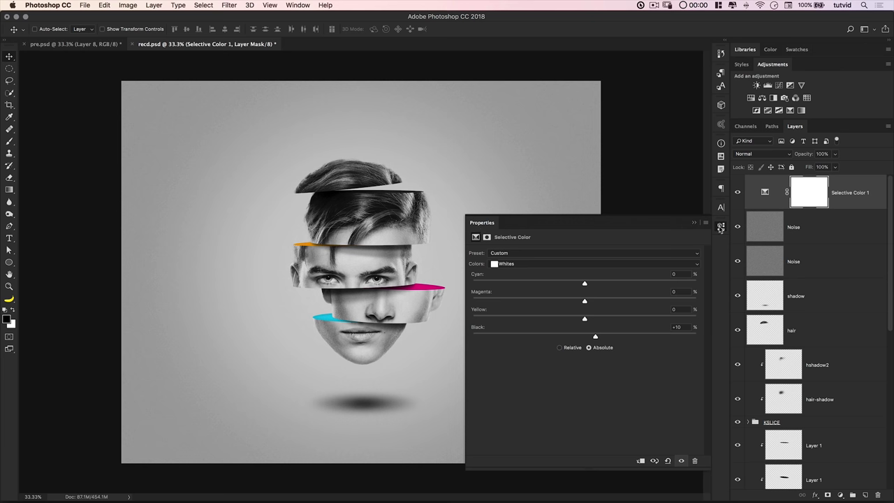
- Set Black to -10 for the Blacks range and collapse the Properties panel
{"action": "left_click", "coordinate": [538, 265]}
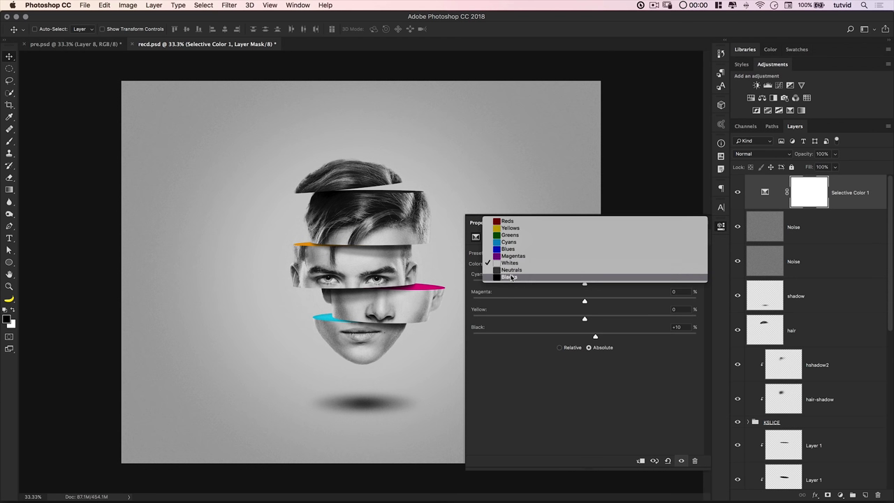
{"action": "left_click", "coordinate": [537, 277]}
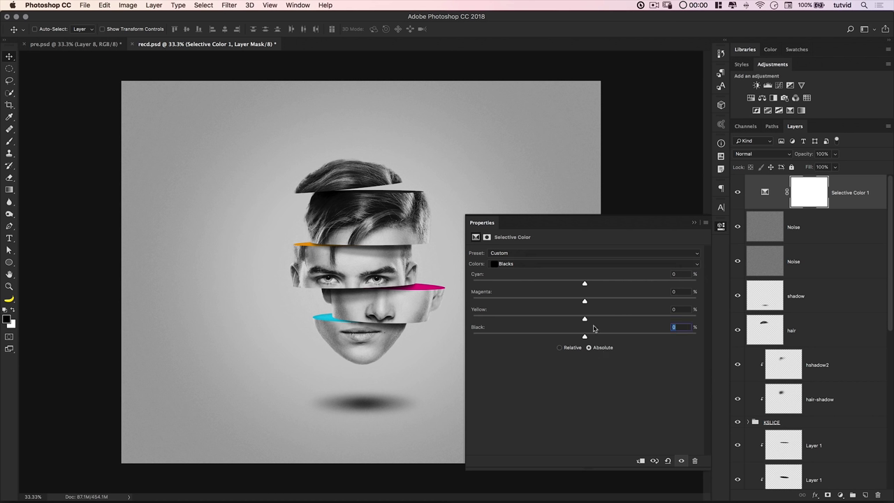
{"action": "type", "text": "-10"}
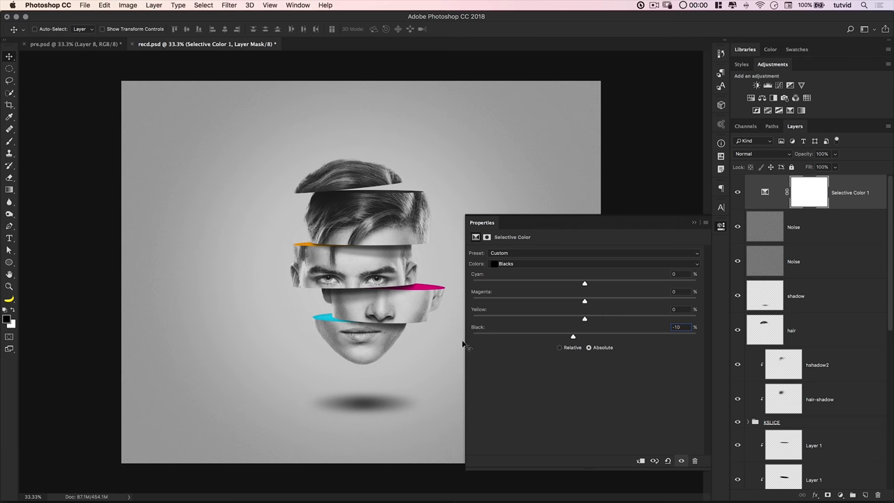
{"action": "left_click", "coordinate": [721, 226]}
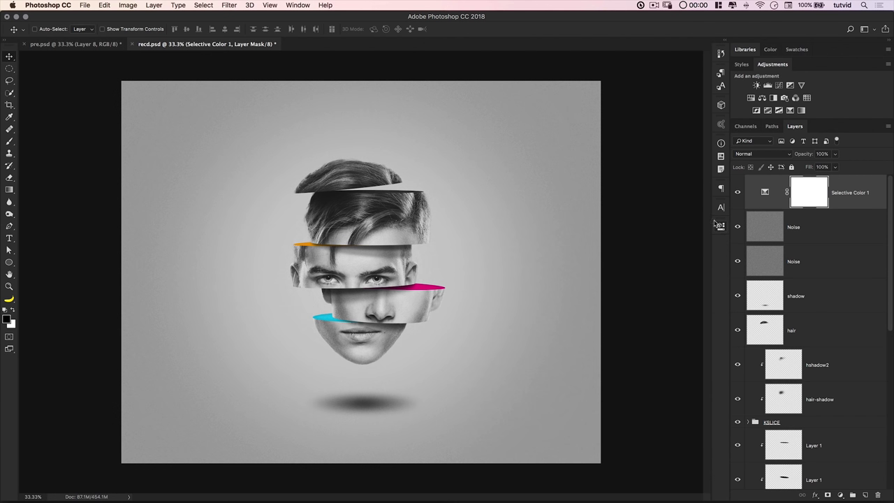
- Compare the image with Selective Color toggled off and add an empty layer on top
{"action": "key", "text": "super+minus"}
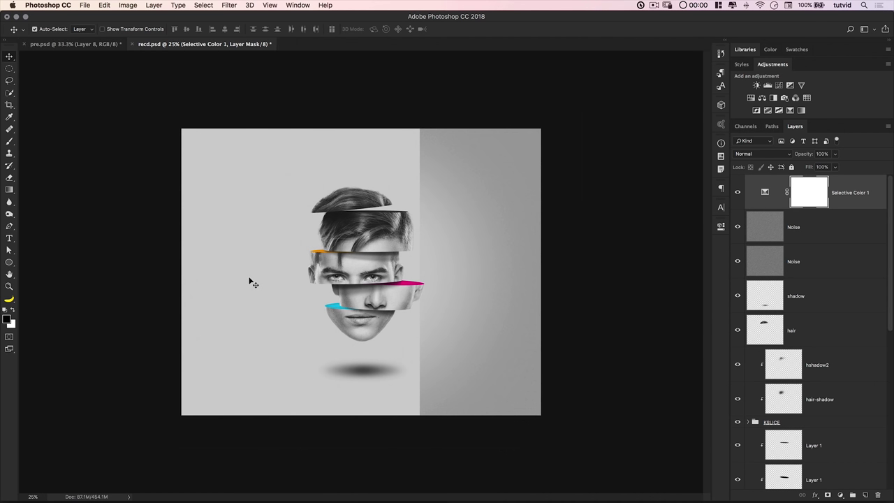
{"action": "left_click", "coordinate": [737, 192]}
{"action": "left_click", "coordinate": [737, 192]}
{"action": "key", "text": "super+plus"}
{"action": "key", "text": "super+minus"}
{"action": "key", "text": "super+plus"}
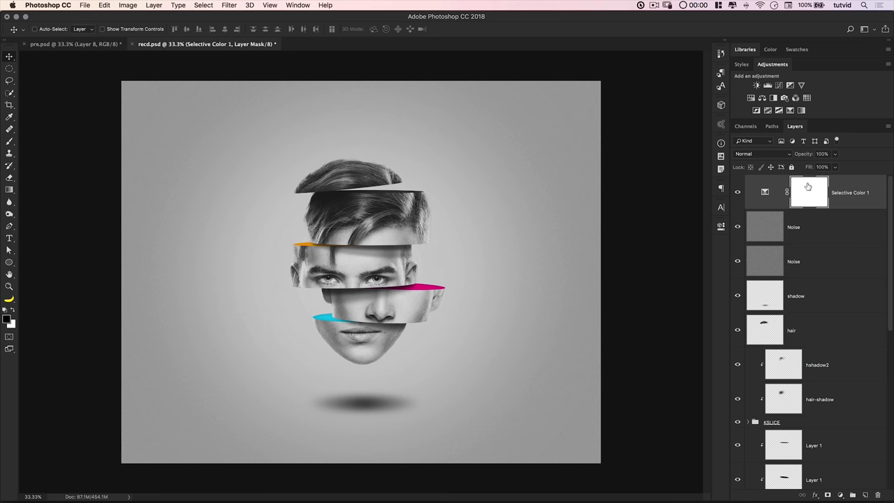
{"action": "left_click", "coordinate": [866, 494]}
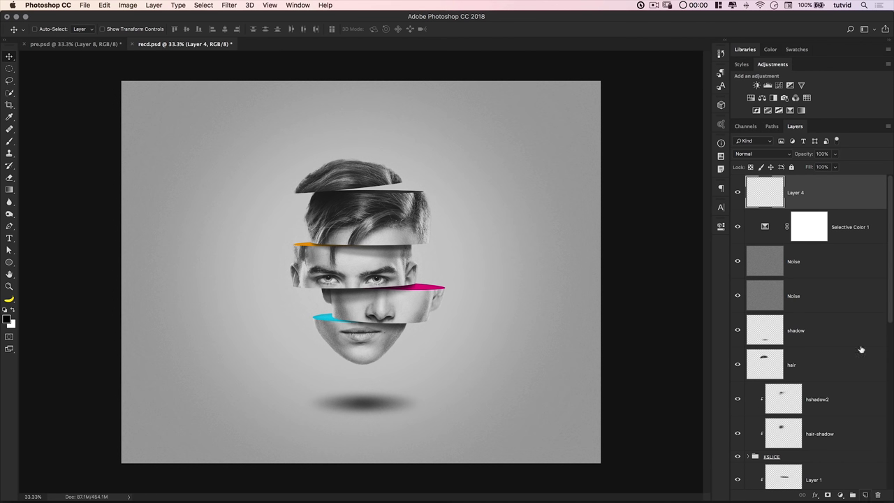
- Rename the new layer to AngledVig
{"action": "double_click", "coordinate": [799, 196]}
{"action": "type", "text": "AngledVig"}
{"action": "key", "text": "Return"}
- Set up the Gradient tool with Foreground to Transparent in Multiply mode
{"action": "left_click", "coordinate": [10, 190]}
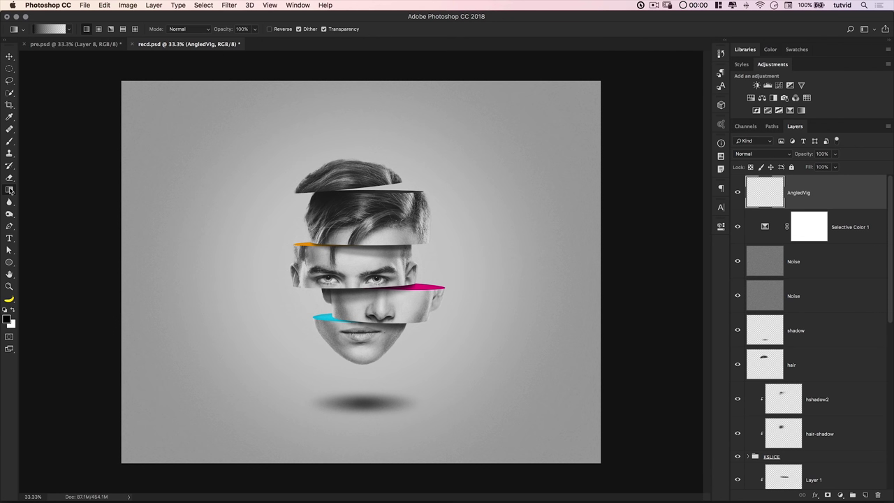
{"action": "left_click", "coordinate": [62, 32]}
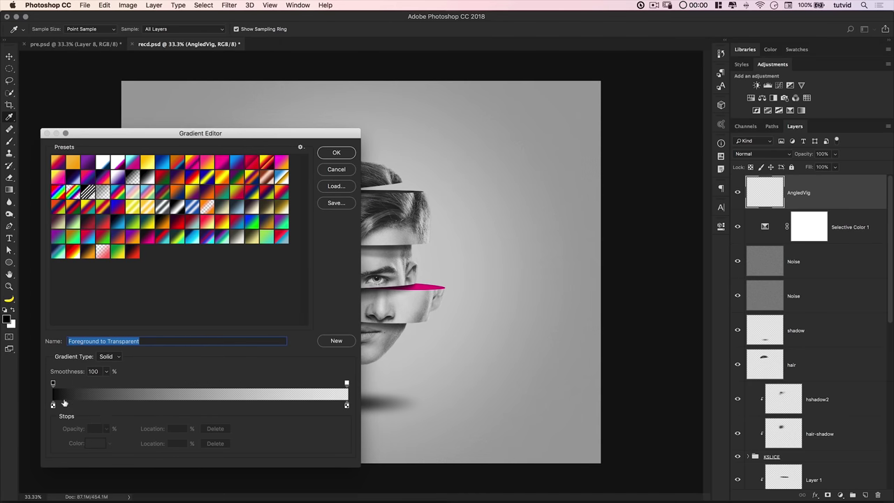
{"action": "left_click", "coordinate": [338, 152]}
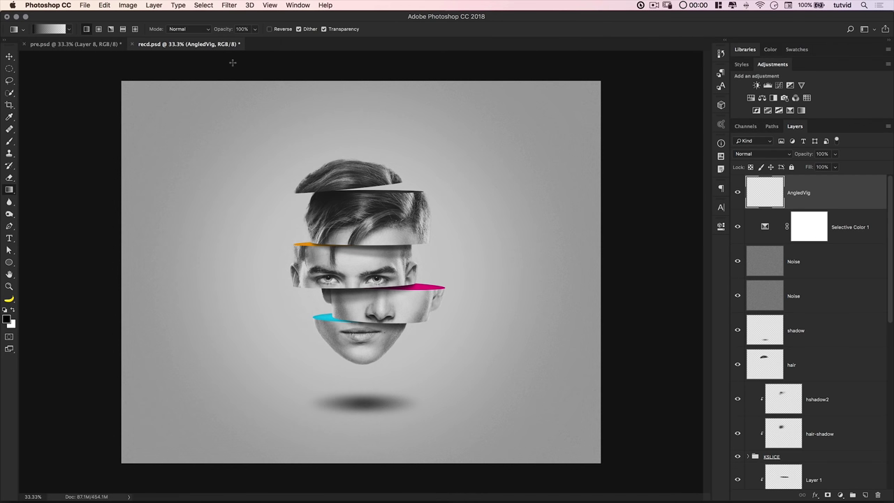
{"action": "left_click", "coordinate": [191, 30]}
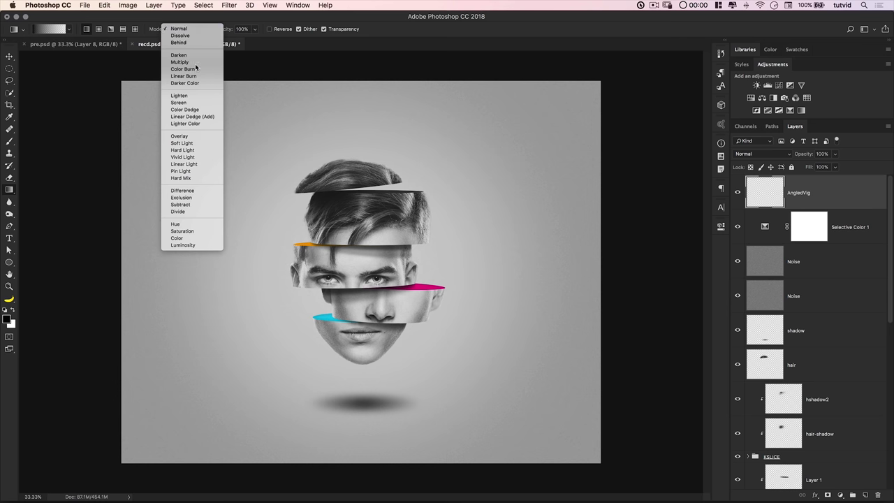
{"action": "left_click", "coordinate": [194, 62]}
- Darken the top-left and bottom-right corners with gradients
{"action": "left_click_drag", "start_coordinate": [112, 79], "coordinate": [311, 232]}
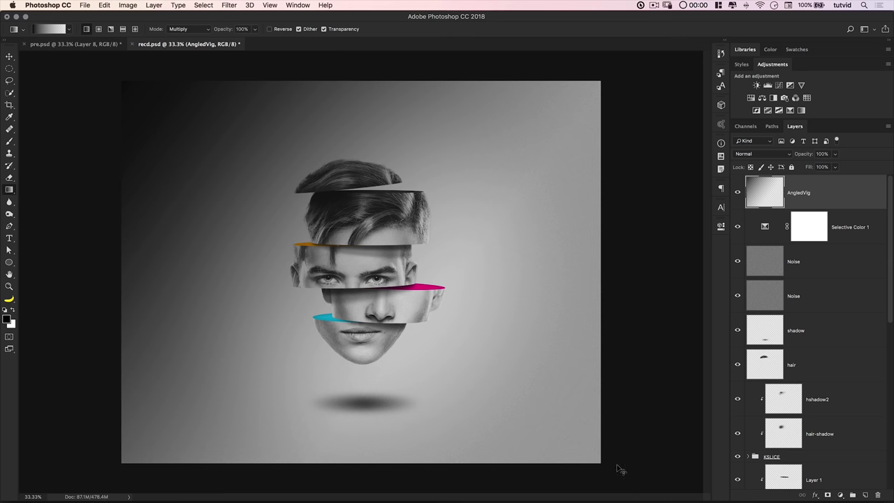
{"action": "key", "text": "super+minus"}
{"action": "key", "text": "super+minus"}
{"action": "left_click_drag", "start_coordinate": [551, 421], "coordinate": [383, 279]}
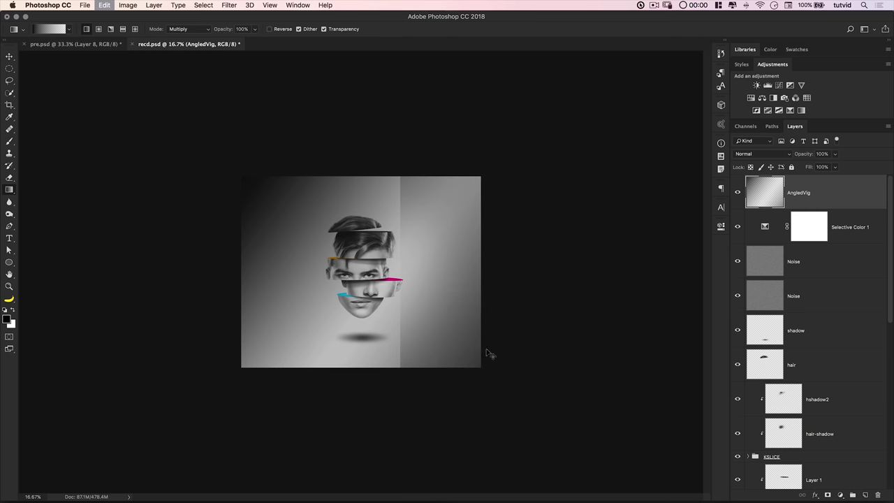
{"action": "key", "text": "super+z"}
{"action": "mouse_move", "coordinate": [609, 463]}
{"action": "left_mouse_down"}
{"action": "mouse_move", "coordinate": [425, 365]}
{"action": "mouse_move", "coordinate": [389, 335]}
{"action": "mouse_move", "coordinate": [386, 303]}
{"action": "left_mouse_up"}
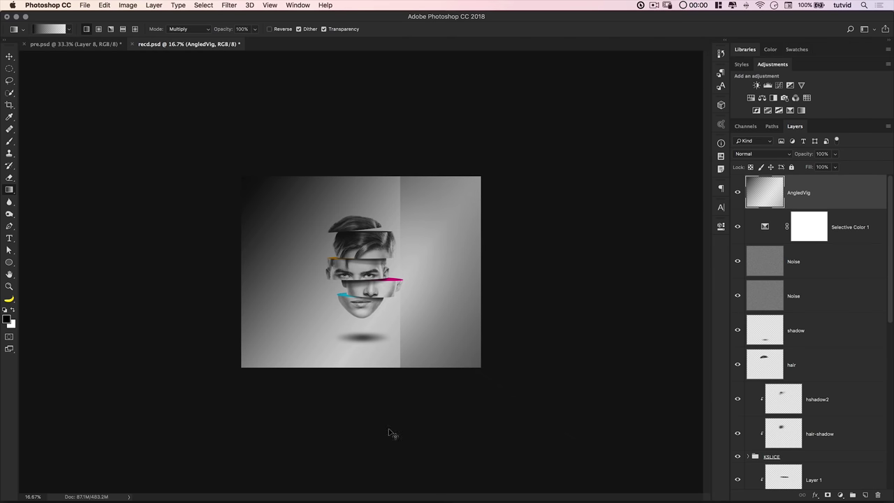
{"action": "key", "text": "super+plus"}
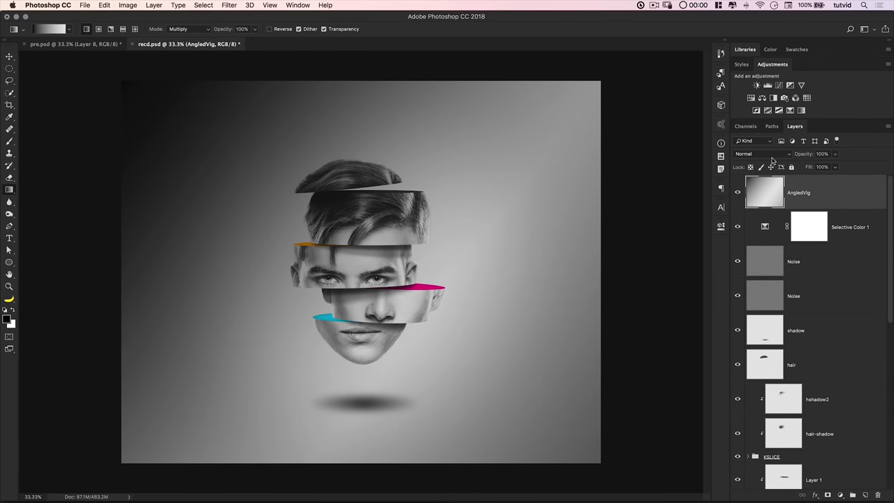
- Blend AngledVig as Overlay at 71% opacity and add a Channel Mixer adjustment
{"action": "left_click", "coordinate": [772, 160]}
{"action": "left_click", "coordinate": [757, 256]}
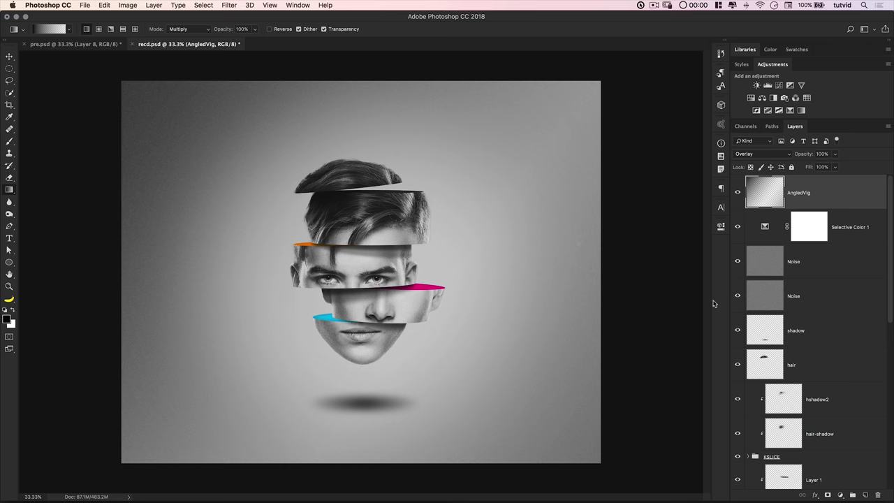
{"action": "left_click", "coordinate": [738, 192]}
{"action": "left_click", "coordinate": [737, 192]}
{"action": "left_click_drag", "start_coordinate": [803, 155], "coordinate": [791, 155]}
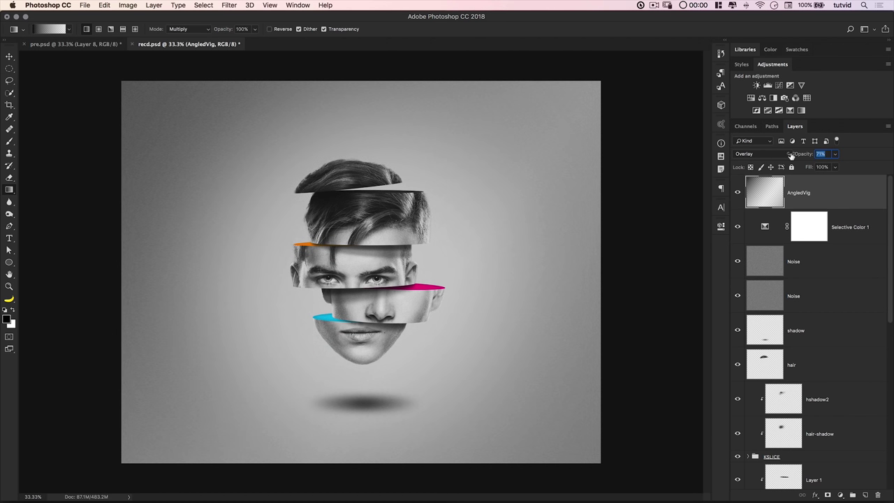
{"action": "left_click", "coordinate": [737, 192]}
{"action": "left_click", "coordinate": [737, 192]}
{"action": "left_click", "coordinate": [794, 99]}
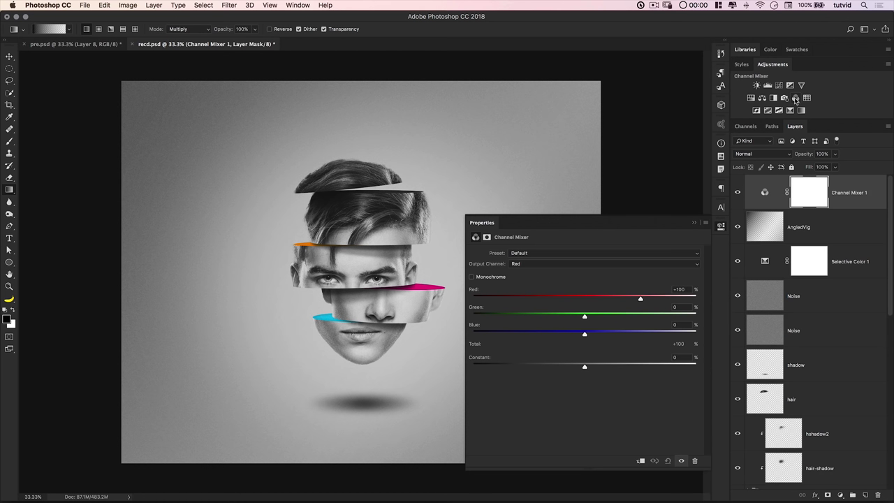
- Zero the Green and Blue output channels in Channel Mixer 1, then hide the layer
{"action": "left_click", "coordinate": [519, 264]}
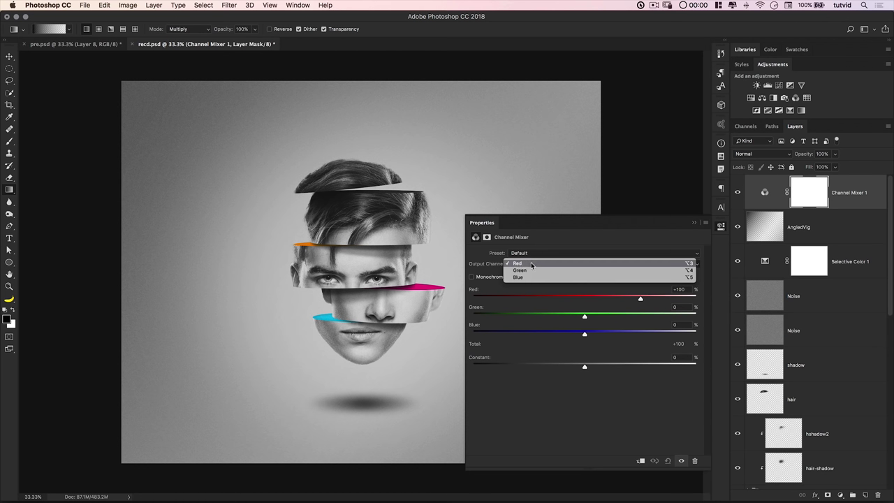
{"action": "left_click", "coordinate": [579, 266]}
{"action": "left_click", "coordinate": [543, 266]}
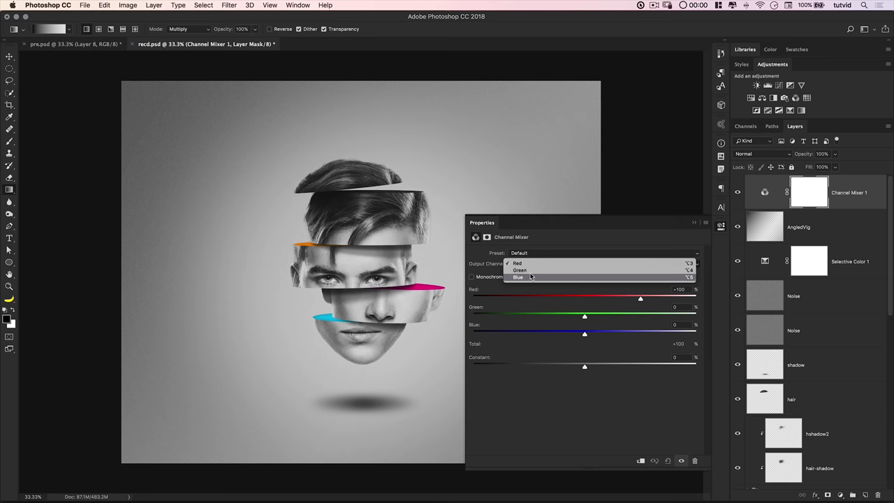
{"action": "left_click", "coordinate": [520, 270]}
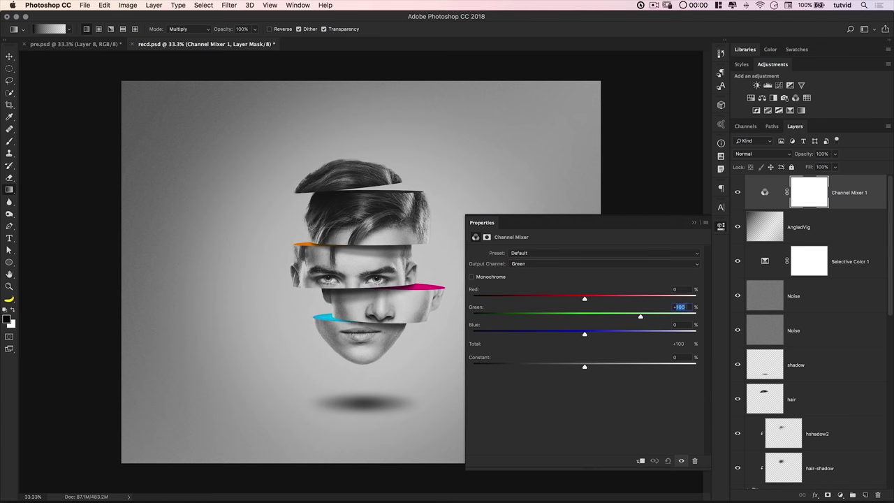
{"action": "type", "text": "0"}
{"action": "key", "text": "Tab"}
{"action": "left_click", "coordinate": [638, 264]}
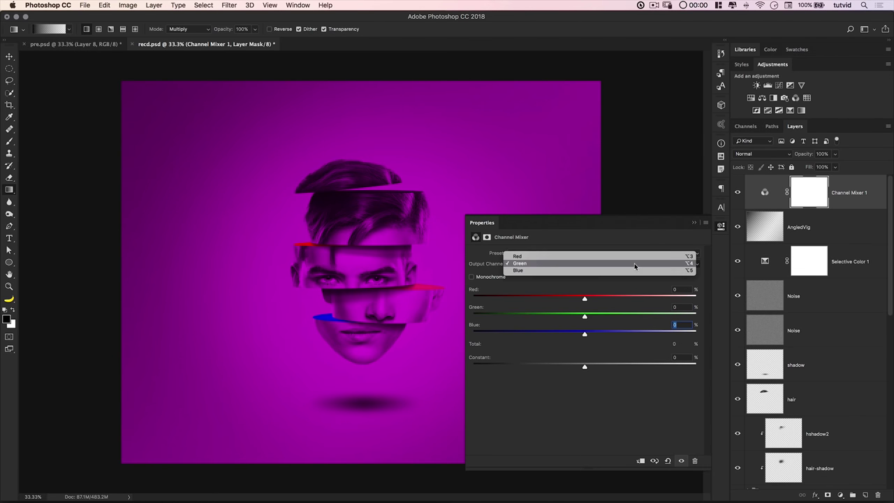
{"action": "left_click", "coordinate": [546, 271]}
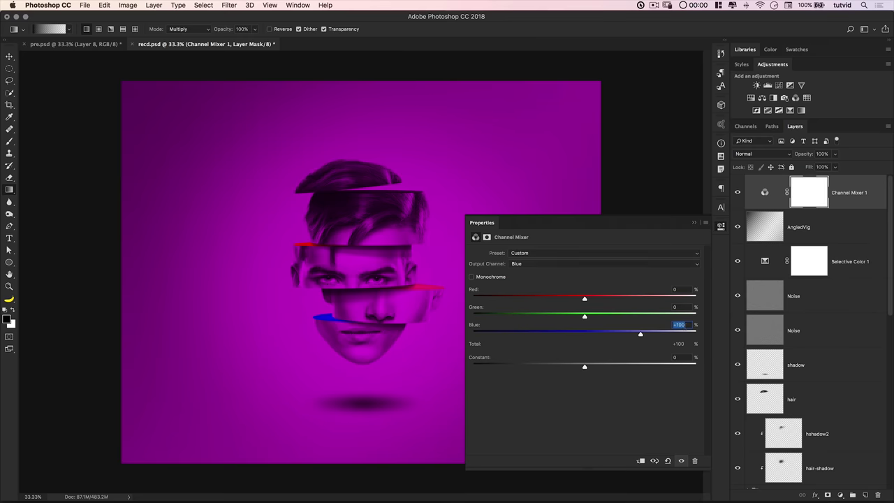
{"action": "type", "text": "0"}
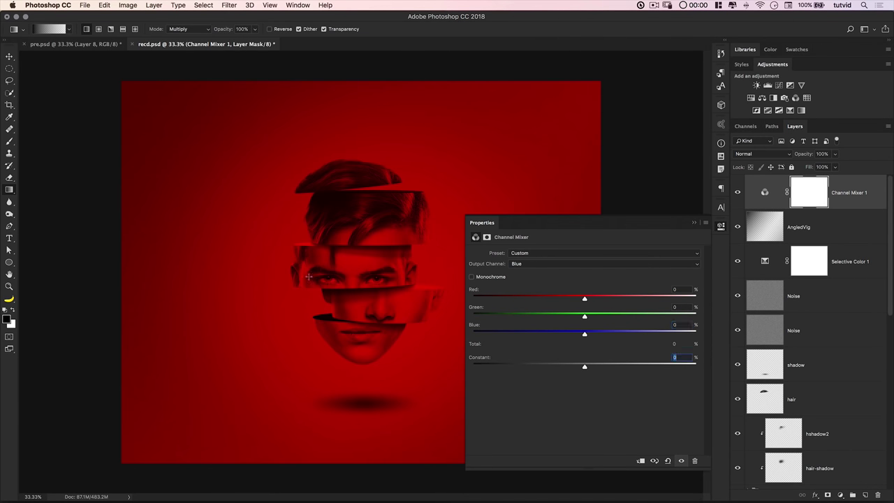
{"action": "left_click", "coordinate": [720, 226]}
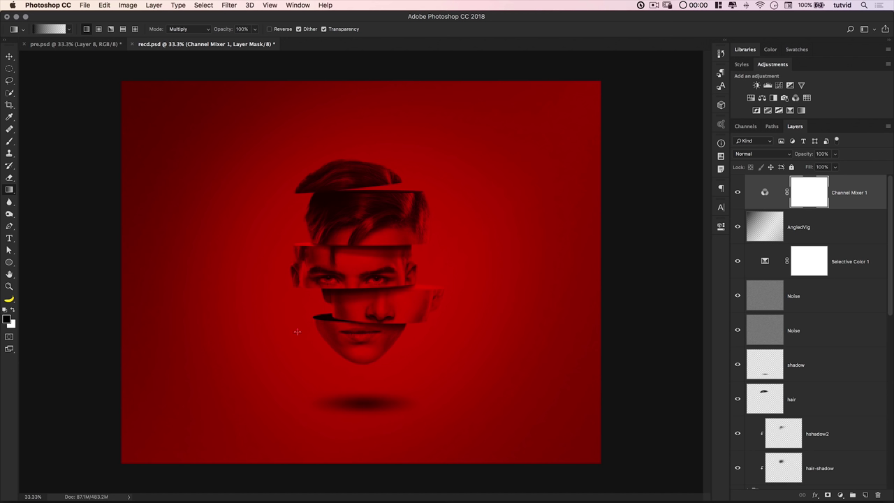
{"action": "left_click", "coordinate": [738, 193]}
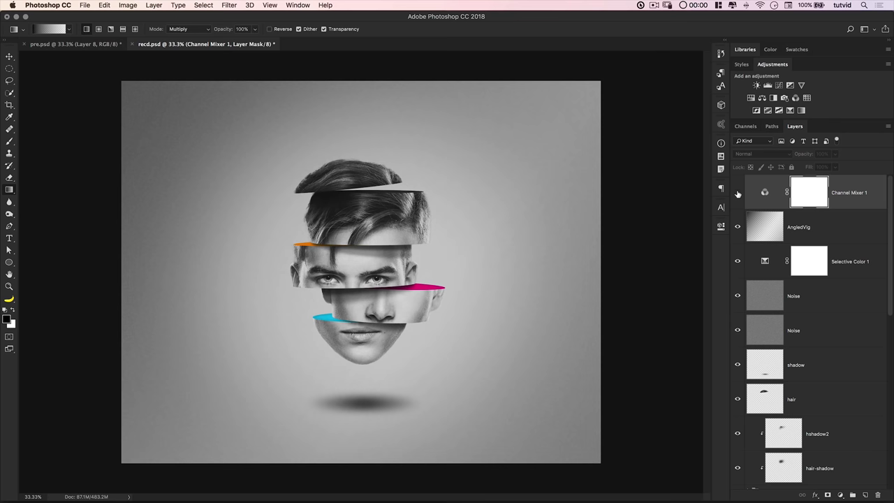
- Add a Gradient Map and set its dark stop to hex 320223
{"action": "left_click", "coordinate": [801, 110]}
{"action": "left_click", "coordinate": [514, 254]}
{"action": "left_click_drag", "start_coordinate": [248, 139], "coordinate": [693, 95]}
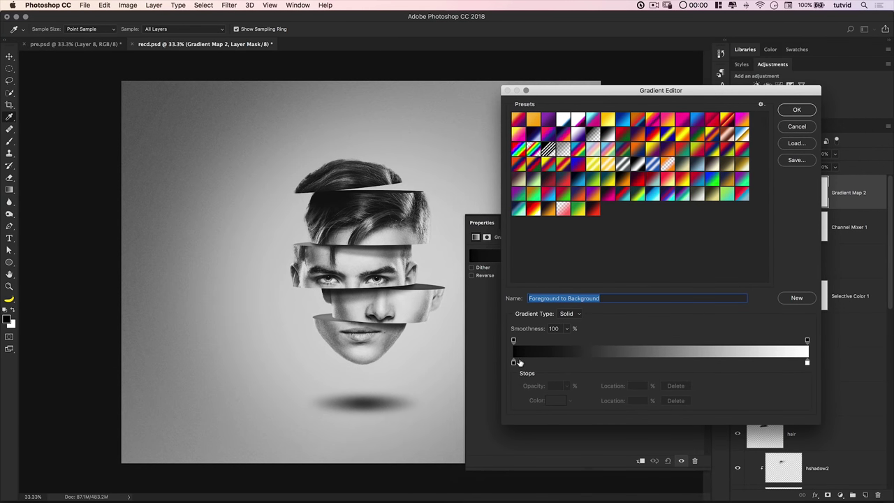
{"action": "double_click", "coordinate": [514, 363]}
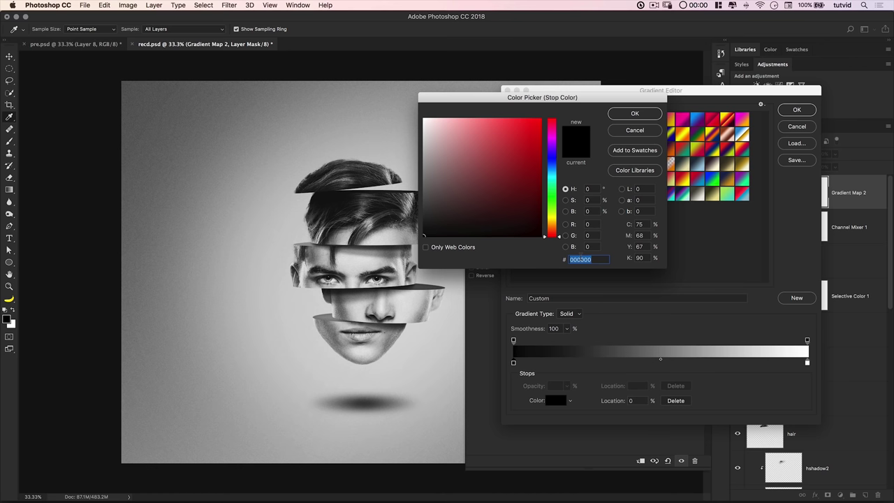
{"action": "type", "text": "003202"}
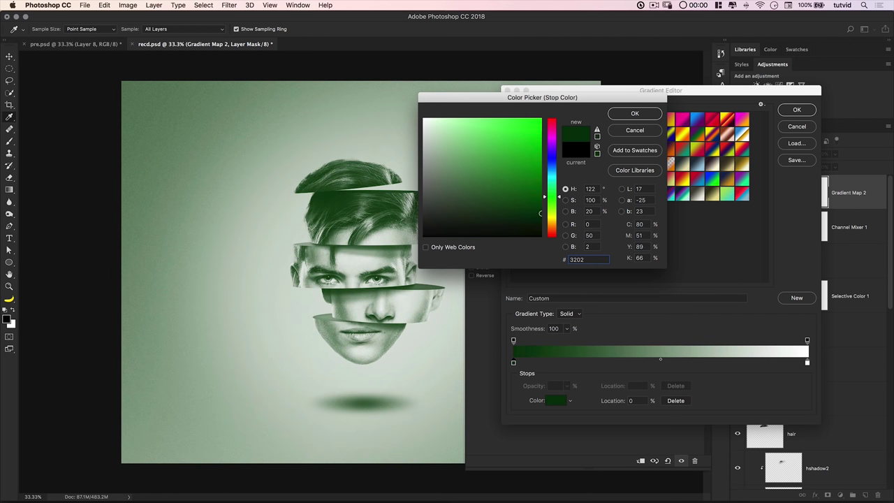
{"action": "type", "text": "23"}
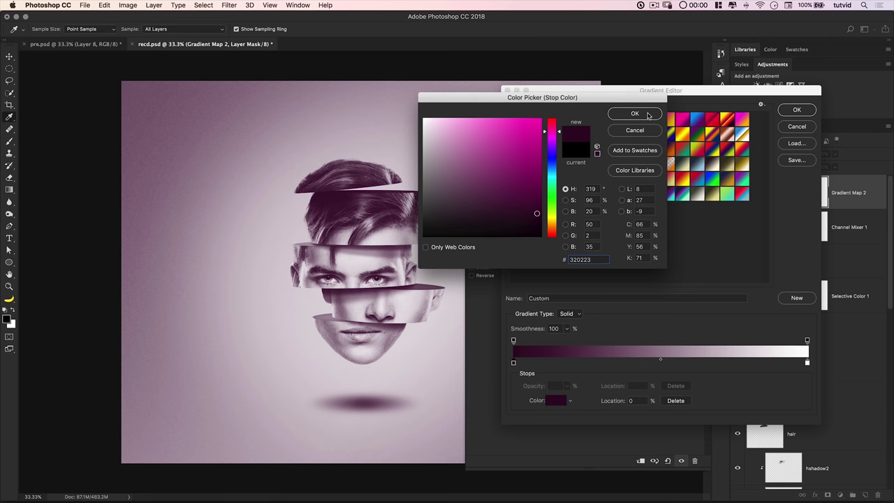
{"action": "left_click", "coordinate": [648, 116]}
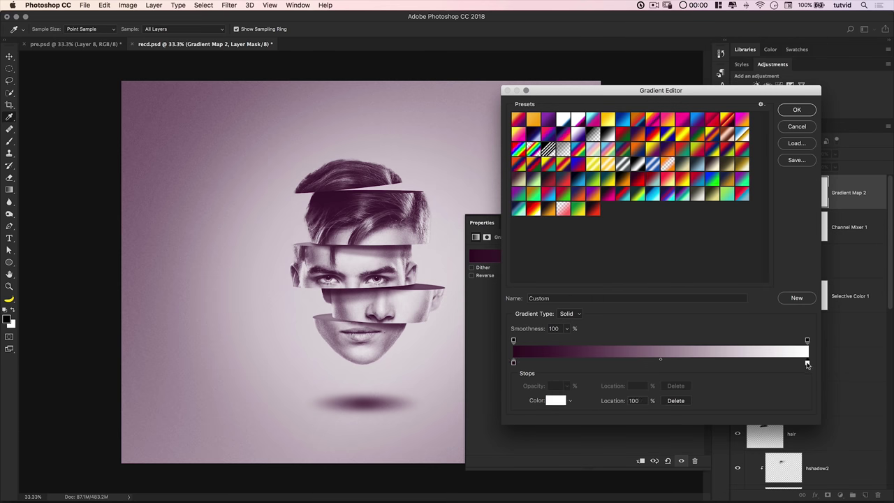
- Set the light stop to fd0000, apply the map, and hide Gradient Map 2
{"action": "double_click", "coordinate": [807, 364]}
{"action": "double_click", "coordinate": [578, 259]}
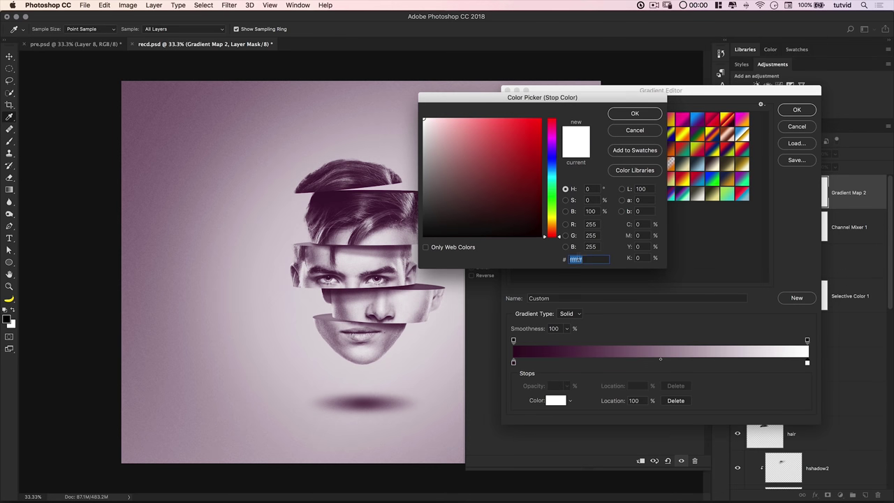
{"action": "type", "text": "fd0000"}
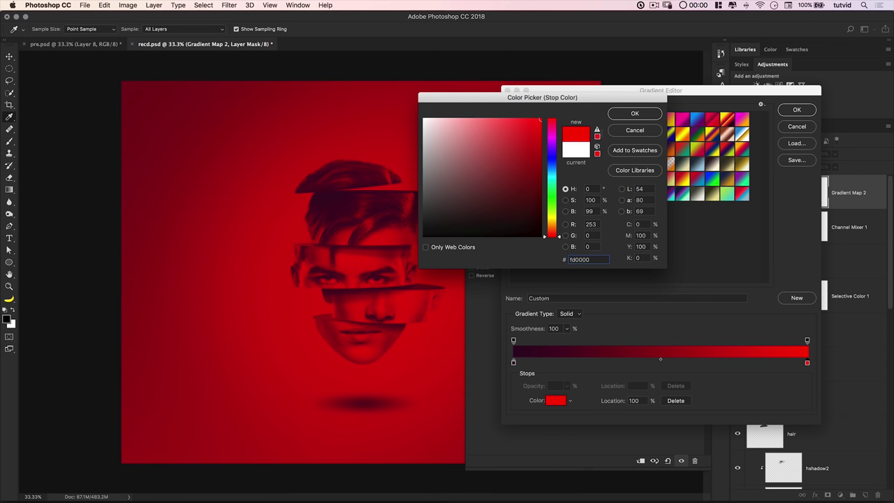
{"action": "left_click", "coordinate": [635, 113]}
{"action": "left_click", "coordinate": [790, 114]}
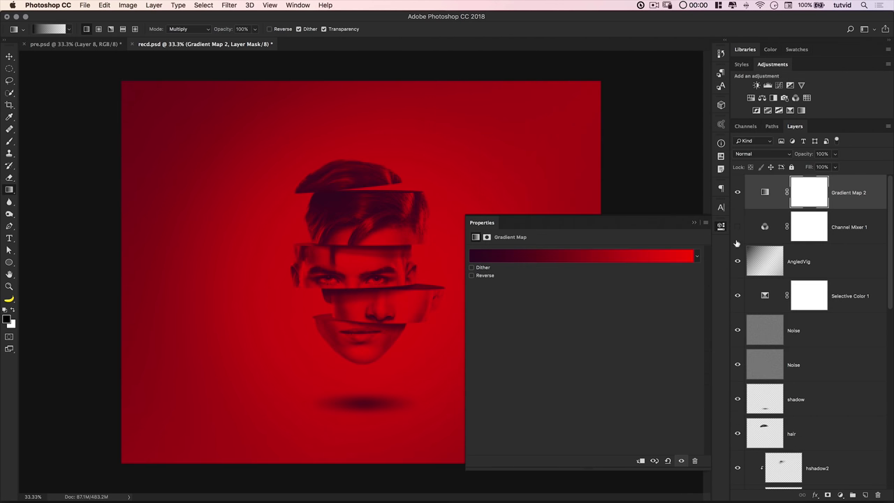
{"action": "left_click", "coordinate": [720, 225]}
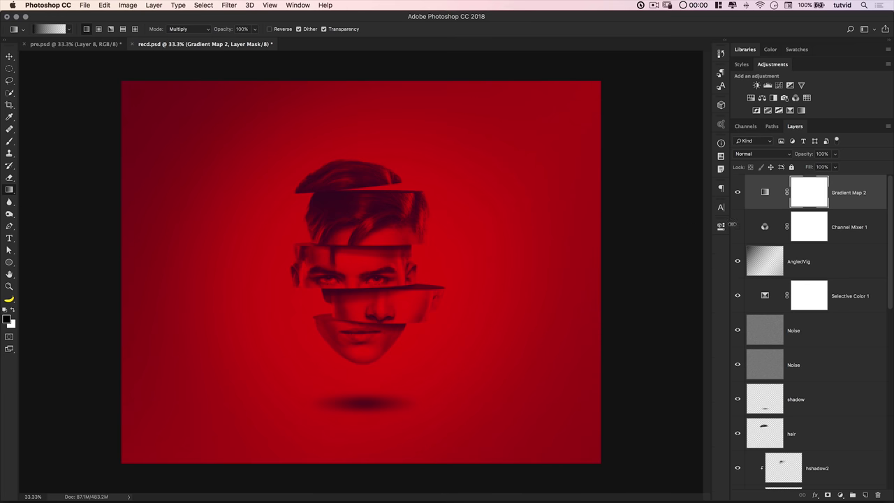
{"action": "left_click", "coordinate": [738, 192]}
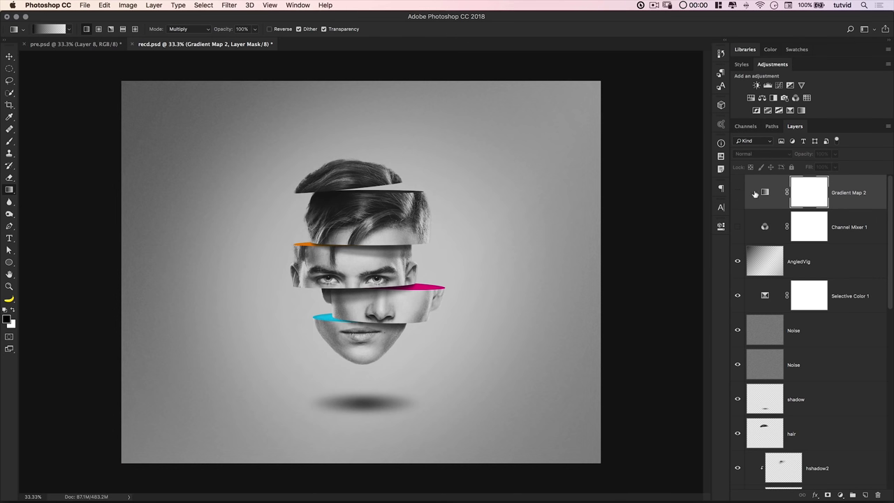
- Replace an accidental Channel Mixer with a Color Balance layer; push midtones toward red and blue
{"action": "left_click", "coordinate": [796, 98]}
{"action": "key", "text": "super+z"}
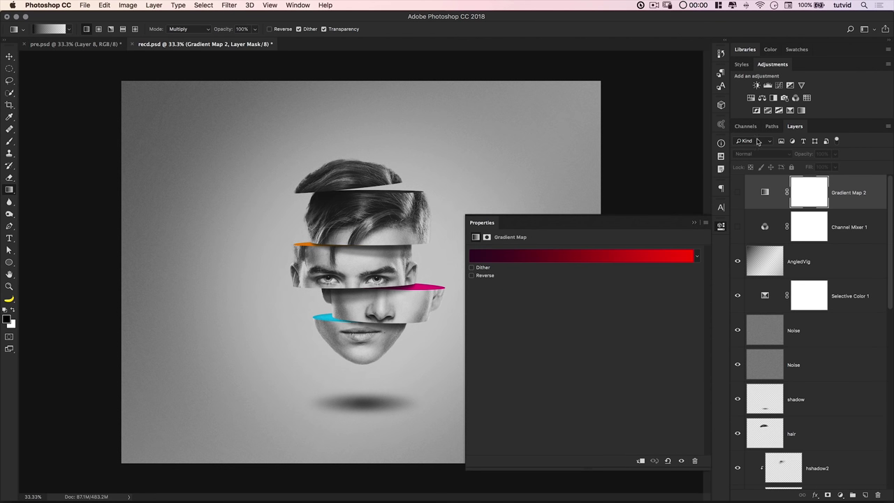
{"action": "left_click", "coordinate": [762, 98]}
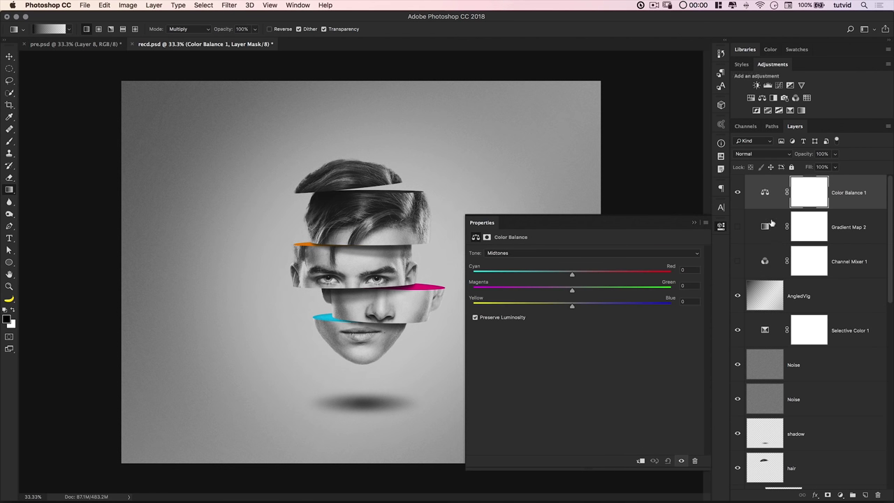
{"action": "left_click_drag", "start_coordinate": [577, 277], "coordinate": [604, 277]}
{"action": "left_click_drag", "start_coordinate": [573, 306], "coordinate": [563, 290]}
- Tint the Color Balance highlights toward blue, easing off the cyan
{"action": "left_click", "coordinate": [564, 254]}
{"action": "left_click_drag", "start_coordinate": [572, 274], "coordinate": [531, 275]}
{"action": "left_click_drag", "start_coordinate": [573, 306], "coordinate": [591, 311]}
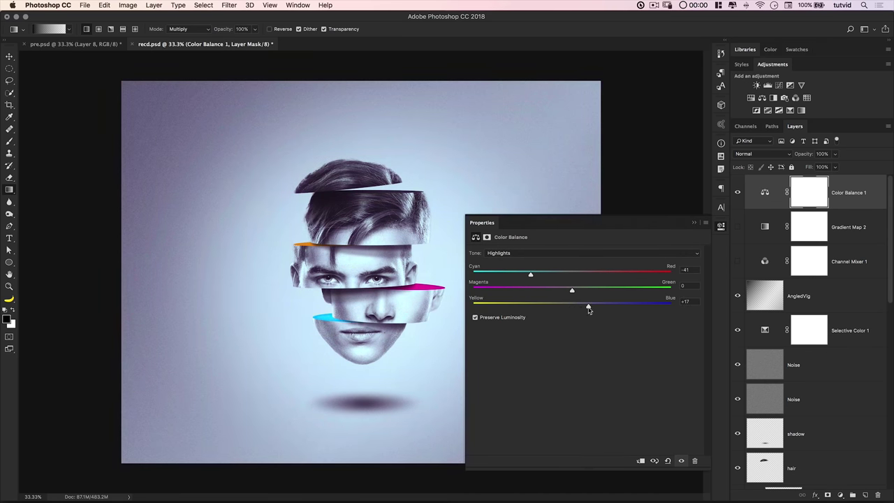
{"action": "left_click_drag", "start_coordinate": [531, 274], "coordinate": [578, 292]}
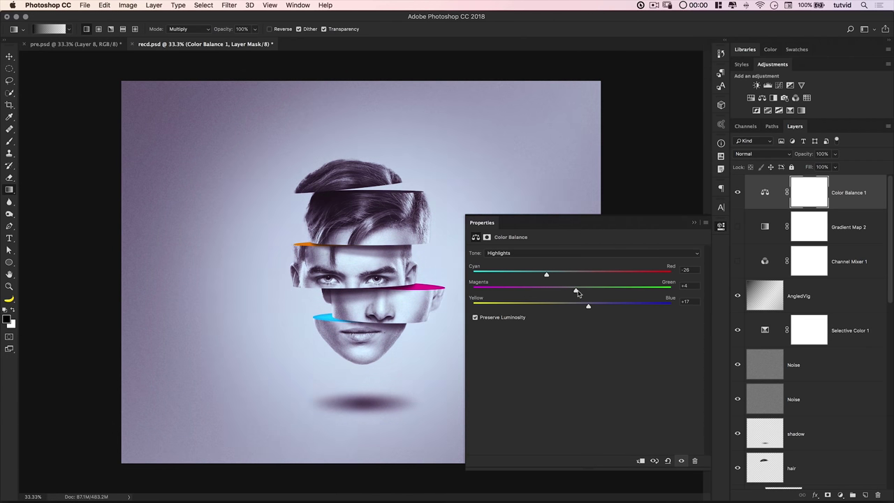
- Push the Color Balance shadows toward blue with a slight cyan shift
{"action": "left_click", "coordinate": [557, 253]}
{"action": "left_click", "coordinate": [545, 239]}
{"action": "left_click_drag", "start_coordinate": [572, 306], "coordinate": [597, 309]}
{"action": "mouse_move", "coordinate": [572, 274]}
{"action": "left_mouse_down"}
{"action": "mouse_move", "coordinate": [582, 277]}
{"action": "mouse_move", "coordinate": [561, 278]}
{"action": "left_mouse_up"}
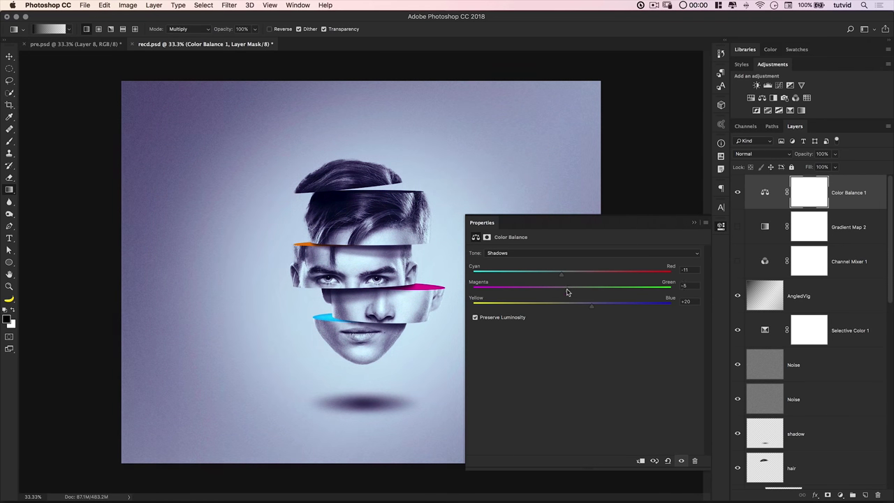
- Compare the tint, keep Color Balance 1 at 100% opacity, and hide the layer
{"action": "left_click", "coordinate": [721, 227]}
{"action": "left_click", "coordinate": [738, 194]}
{"action": "left_click", "coordinate": [737, 194]}
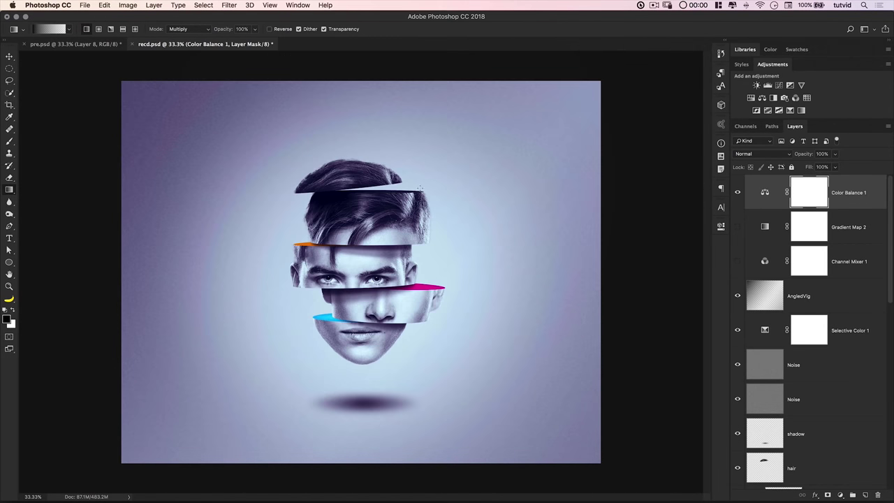
{"action": "left_click_drag", "start_coordinate": [808, 154], "coordinate": [785, 155]}
{"action": "type", "text": "100"}
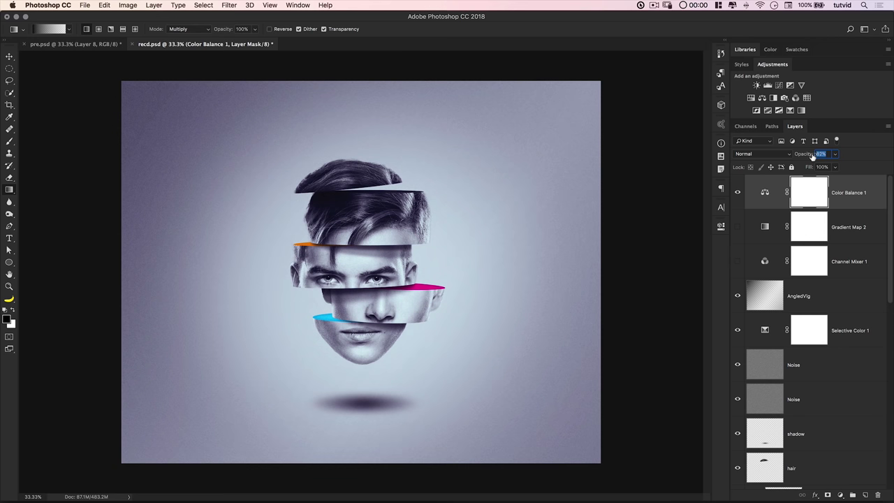
{"action": "key", "text": "Return"}
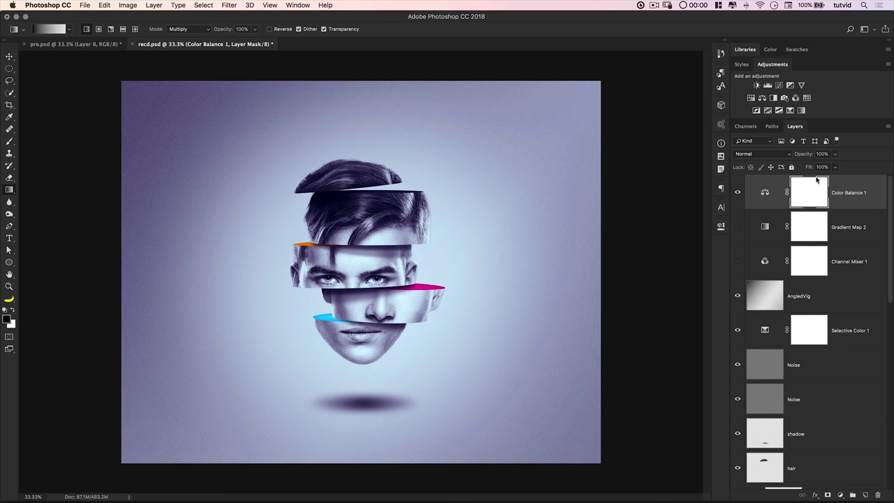
{"action": "left_click", "coordinate": [737, 192]}
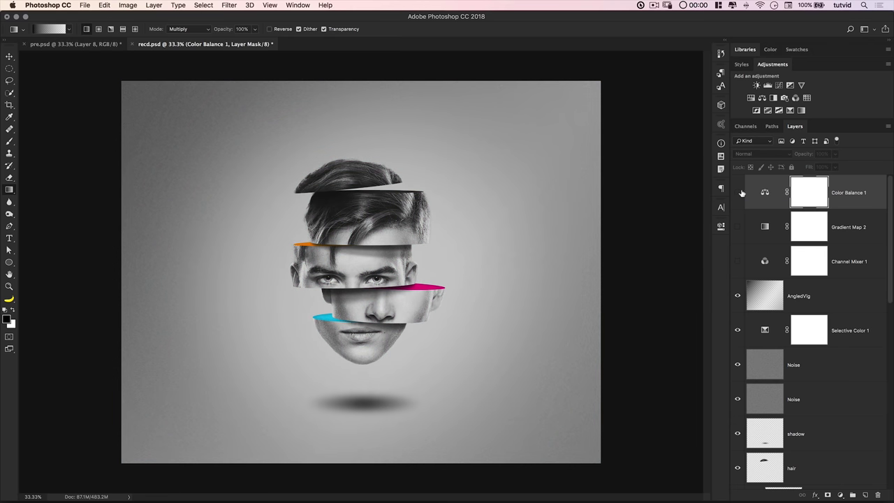
{"action": "left_click", "coordinate": [784, 98]}
{"action": "left_click_drag", "start_coordinate": [527, 292], "coordinate": [588, 291]}
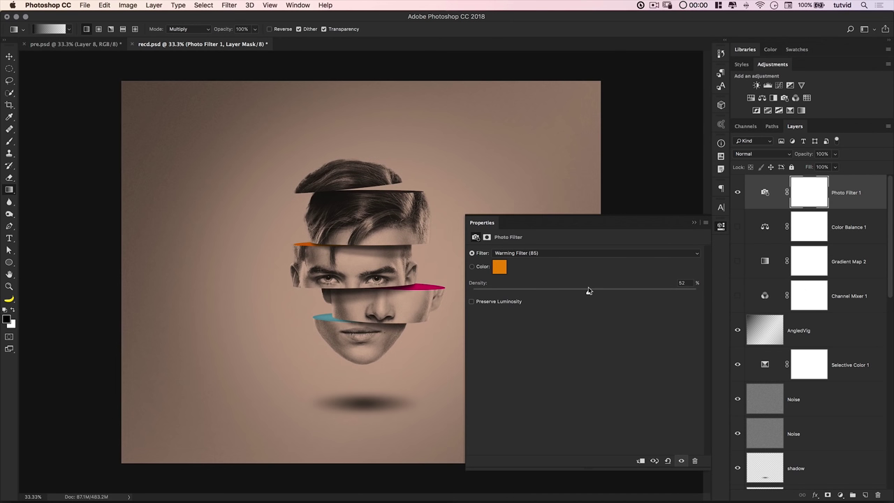
{"action": "left_click", "coordinate": [480, 268]}
{"action": "left_click", "coordinate": [486, 304]}
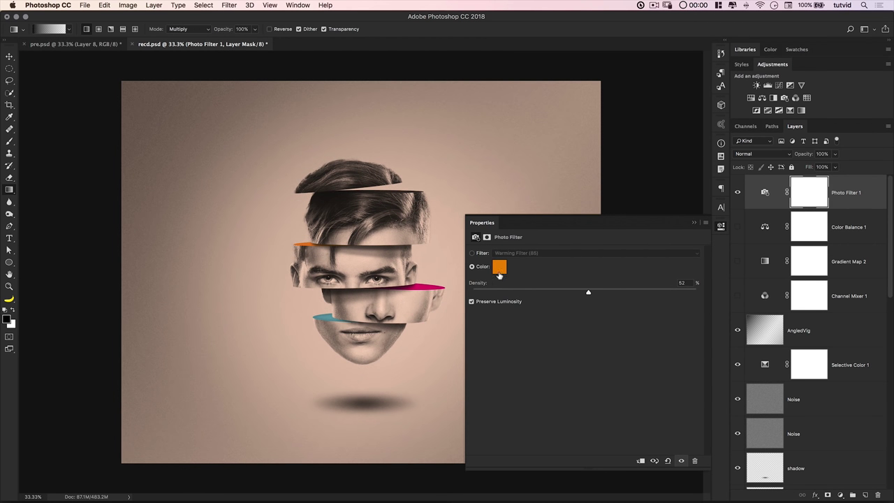
{"action": "left_click", "coordinate": [499, 266]}
{"action": "left_click", "coordinate": [529, 118]}
{"action": "left_click", "coordinate": [641, 113]}
{"action": "left_click_drag", "start_coordinate": [615, 292], "coordinate": [681, 292]}
{"action": "left_click", "coordinate": [720, 226]}
{"action": "left_click", "coordinate": [764, 155]}
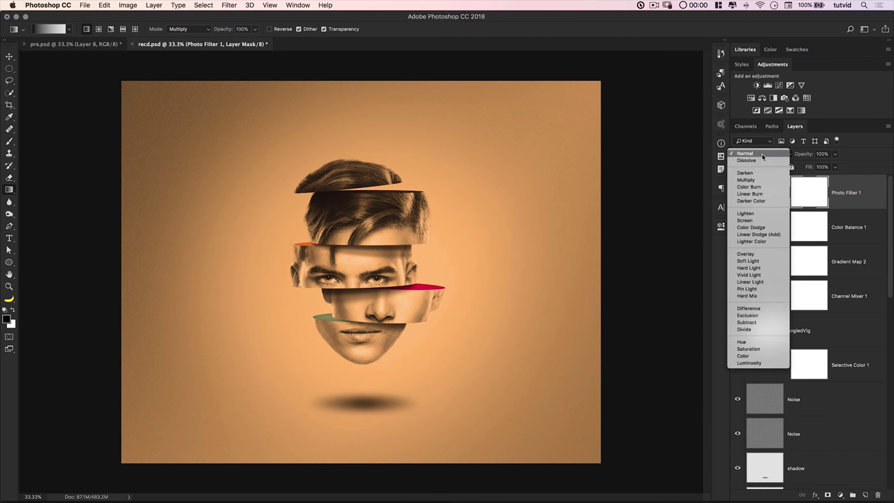
{"action": "left_click", "coordinate": [762, 260]}
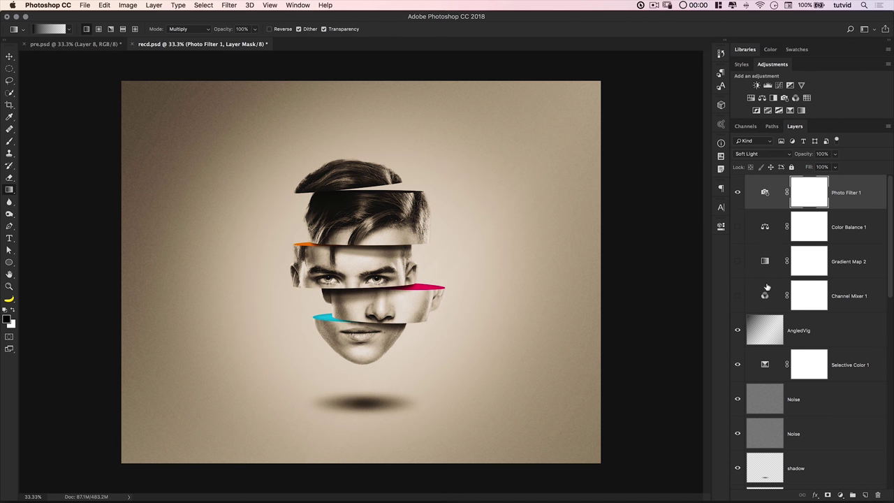
{"action": "key", "text": "BackSpace"}
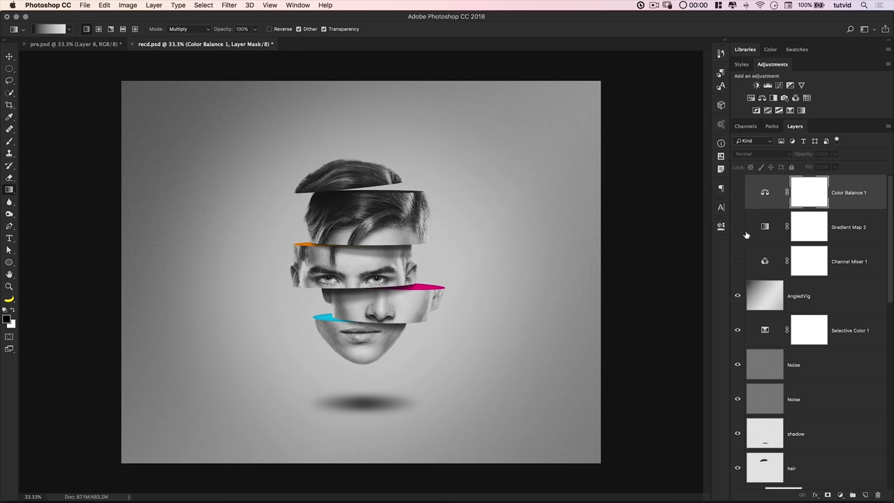
{"action": "left_click", "coordinate": [738, 262]}
{"action": "left_click", "coordinate": [737, 262]}
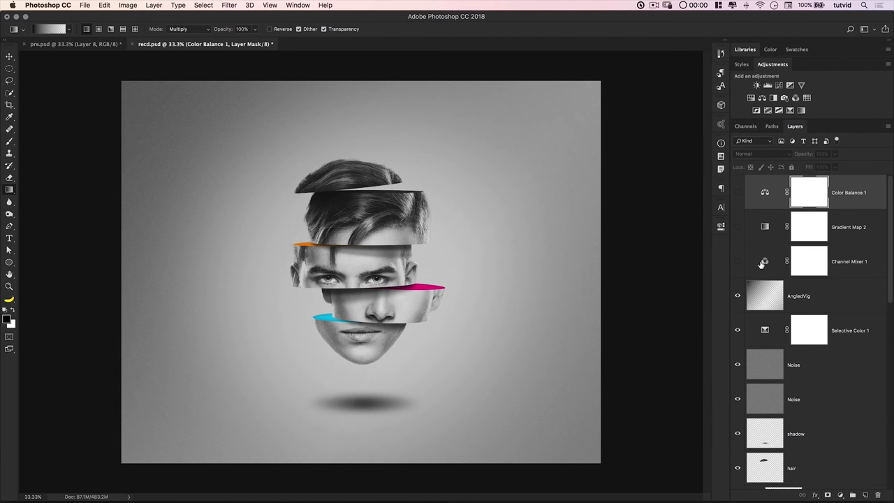